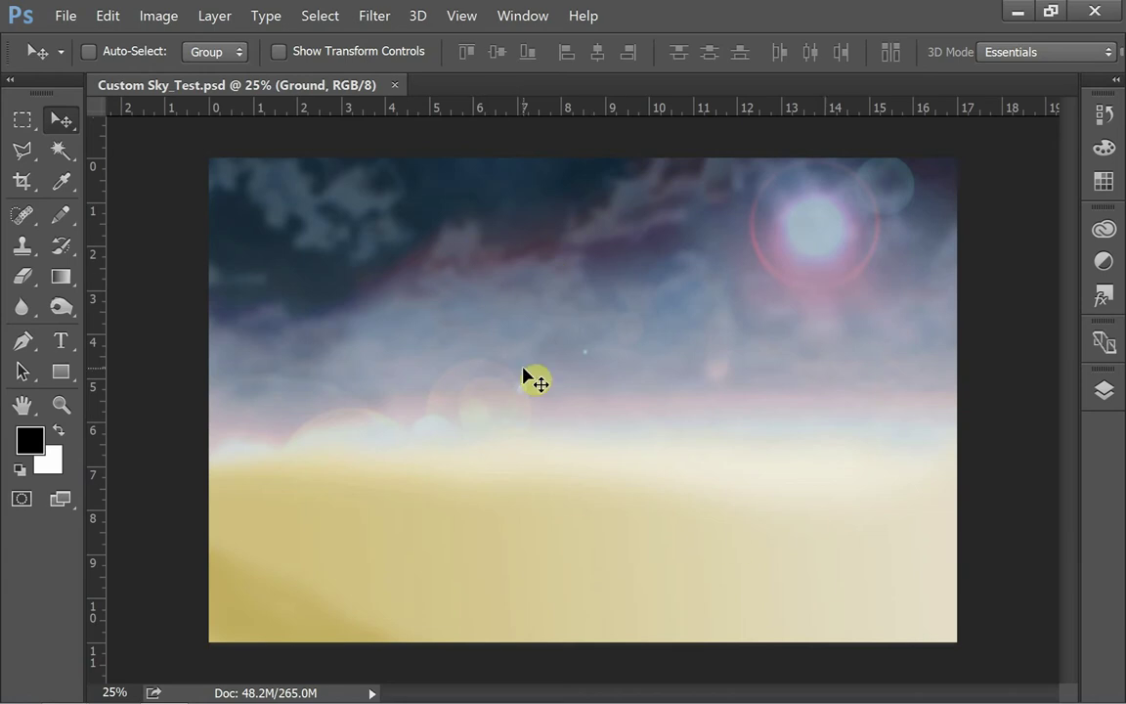
Step: Switch to Chrome, subscribe to the open YouTube channel and turn on all notifications for it
{"action": "key", "text": "alt+Tab"}
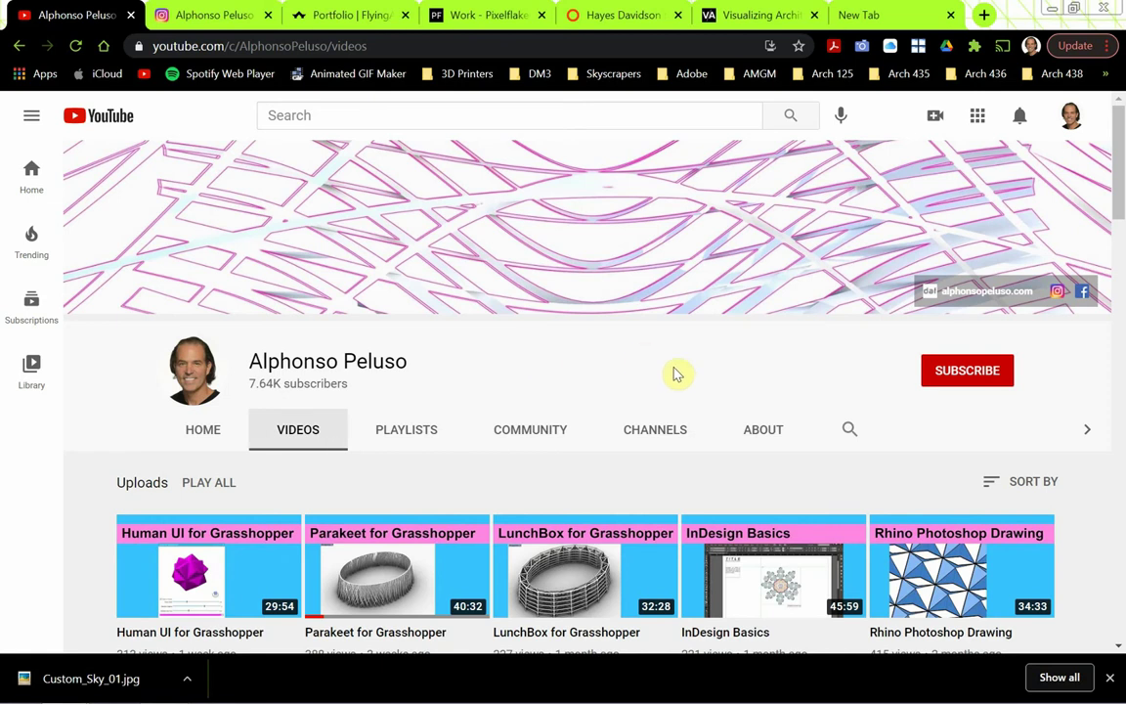
{"action": "left_click", "coordinate": [954, 381]}
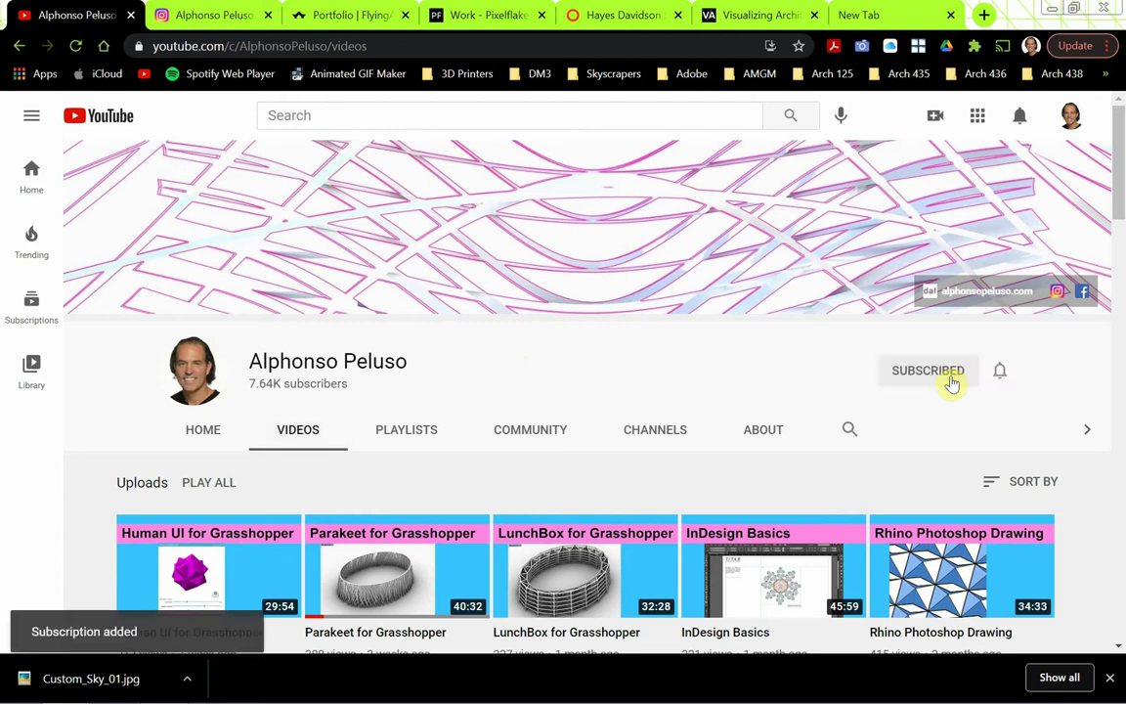
{"action": "left_click", "coordinate": [1002, 375]}
{"action": "left_click", "coordinate": [953, 410]}
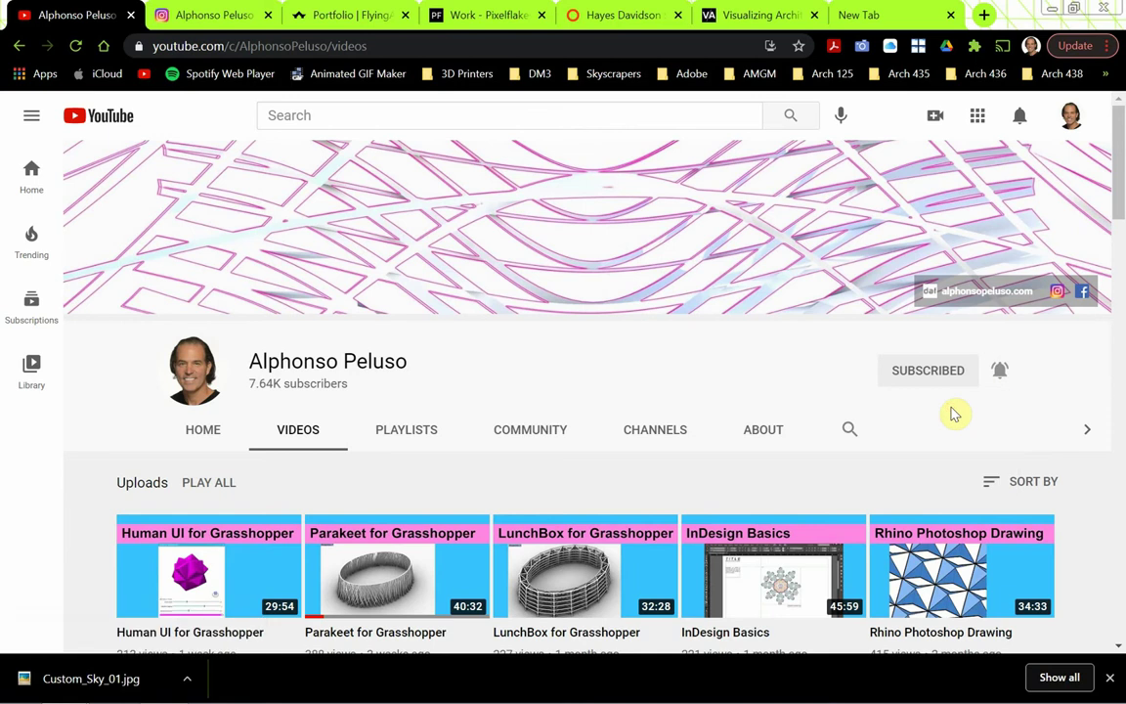
Step: Look through the YouTube channel's uploaded videos and return to the channel header
{"action": "scroll", "coordinate": [617, 363], "scroll_direction": "down", "scroll_amount": 5}
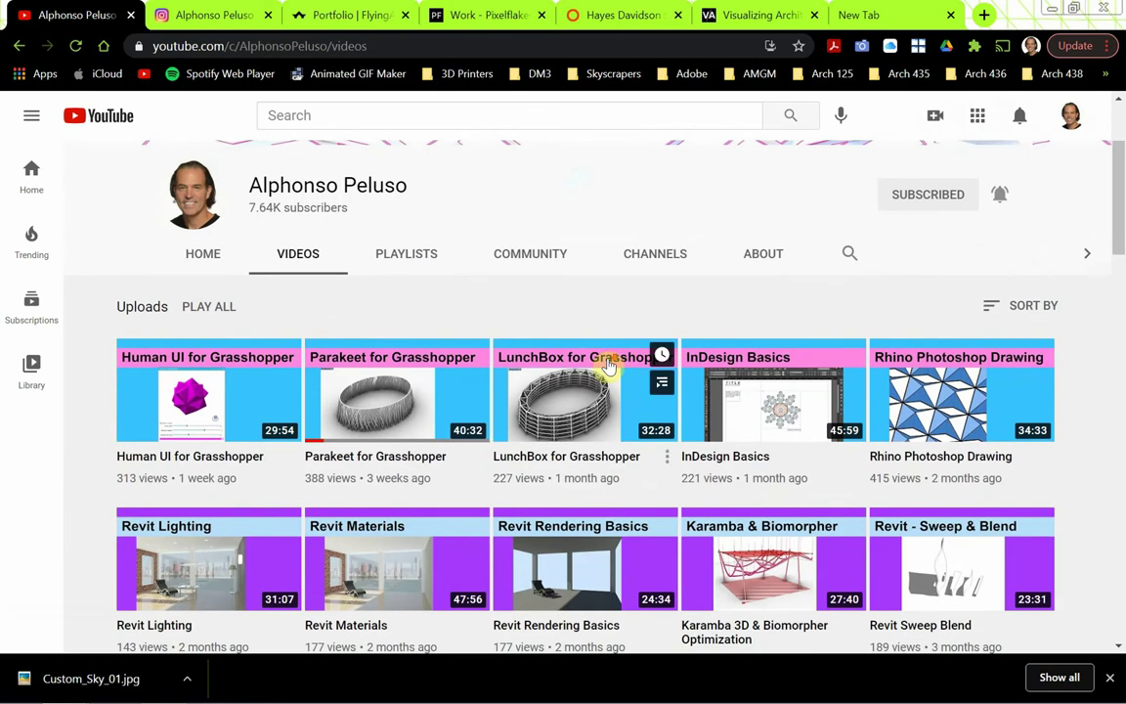
{"action": "scroll", "coordinate": [608, 365], "scroll_direction": "down", "scroll_amount": 6}
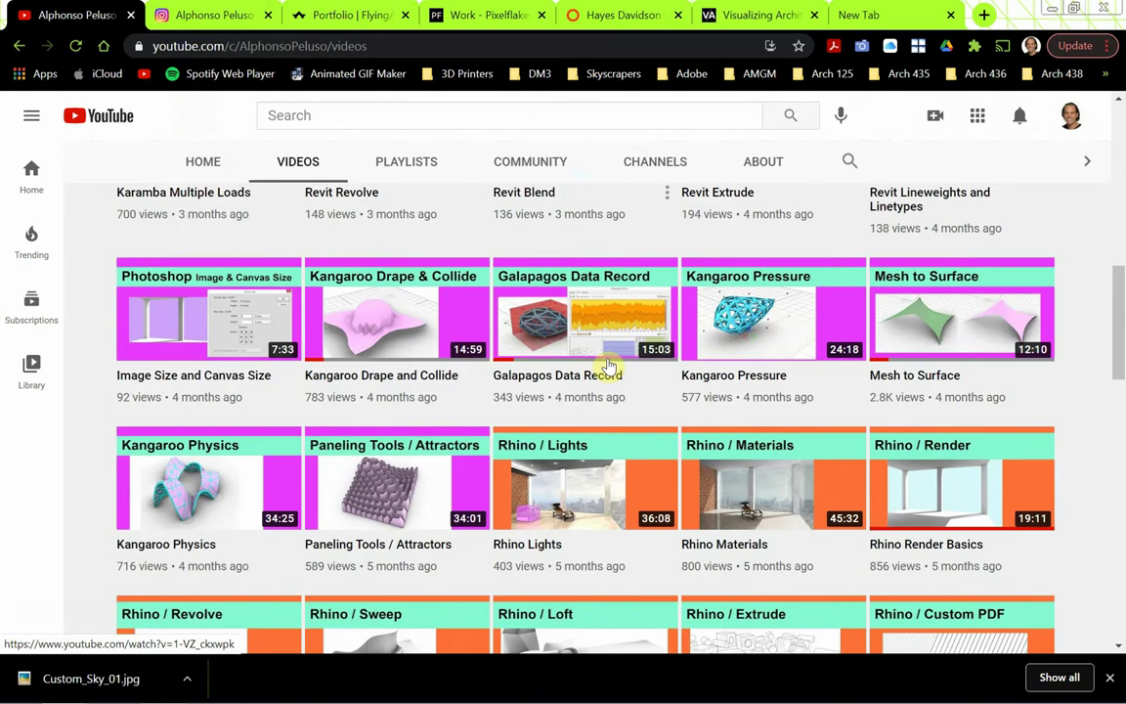
{"action": "scroll", "coordinate": [608, 367], "scroll_direction": "up", "scroll_amount": 11}
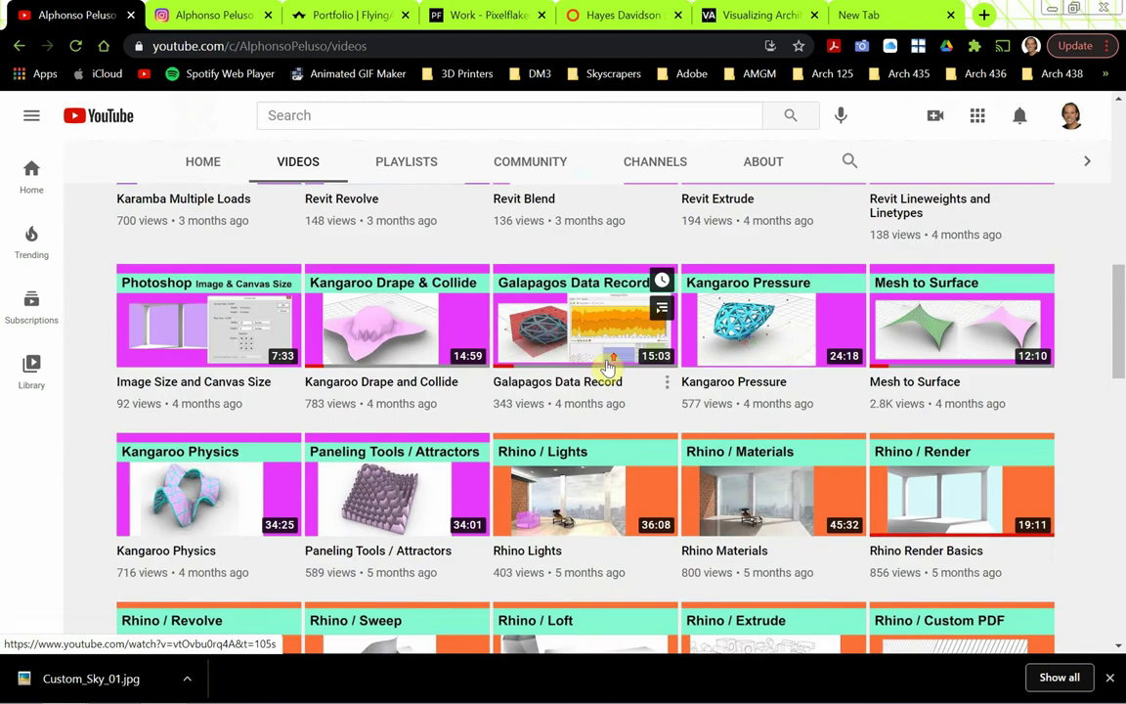
{"action": "scroll", "coordinate": [609, 367], "scroll_direction": "up", "scroll_amount": 3}
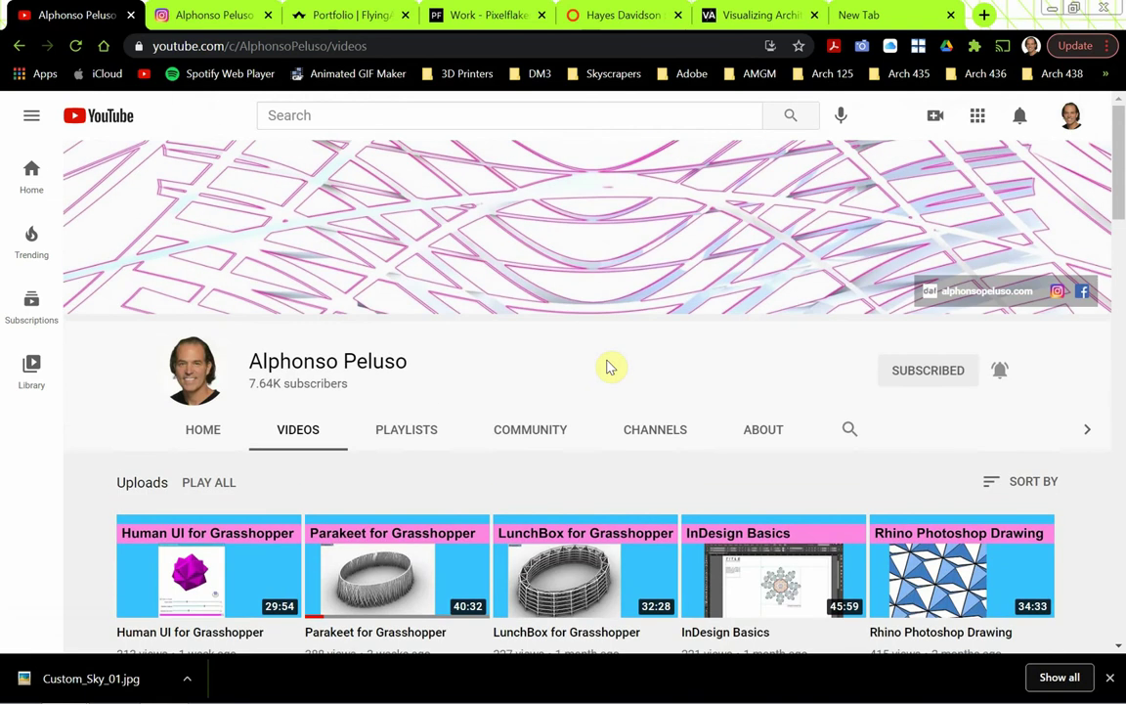
Step: Open the Instagram profile page and look through its posts, ending back at the profile header
{"action": "left_click", "coordinate": [200, 20]}
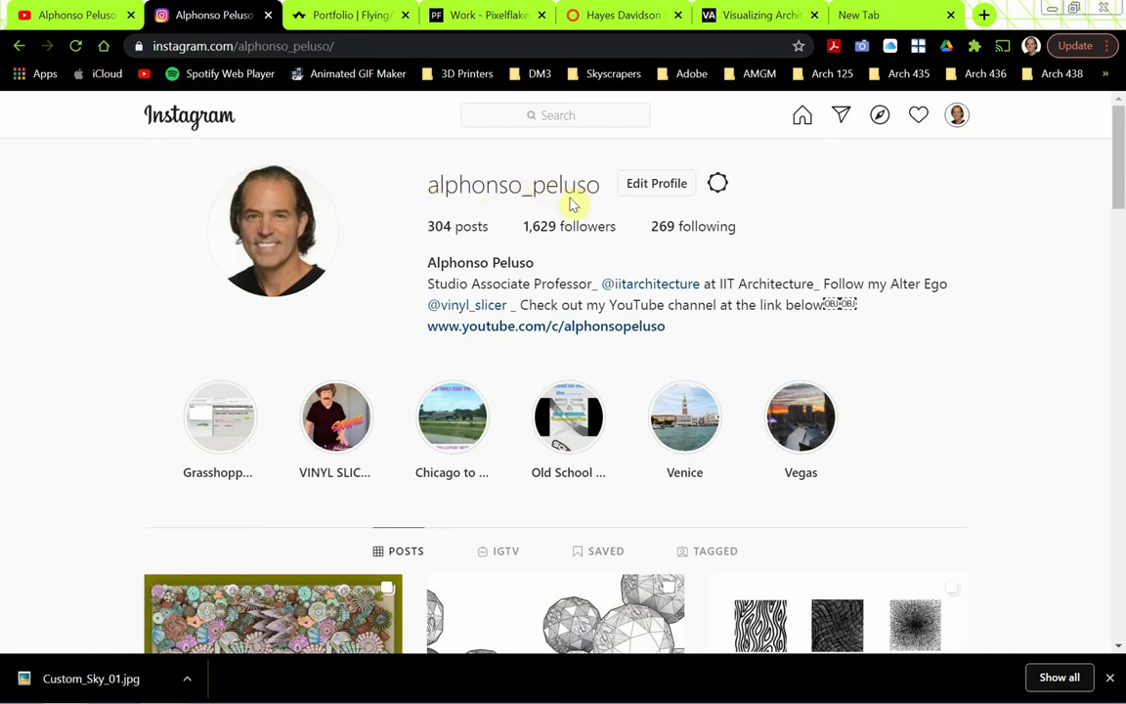
{"action": "scroll", "coordinate": [178, 308], "scroll_direction": "down", "scroll_amount": 2}
{"action": "scroll", "coordinate": [168, 311], "scroll_direction": "down", "scroll_amount": 3}
{"action": "scroll", "coordinate": [168, 313], "scroll_direction": "down", "scroll_amount": 1}
{"action": "scroll", "coordinate": [168, 313], "scroll_direction": "down", "scroll_amount": 5}
{"action": "scroll", "coordinate": [168, 313], "scroll_direction": "down", "scroll_amount": 5}
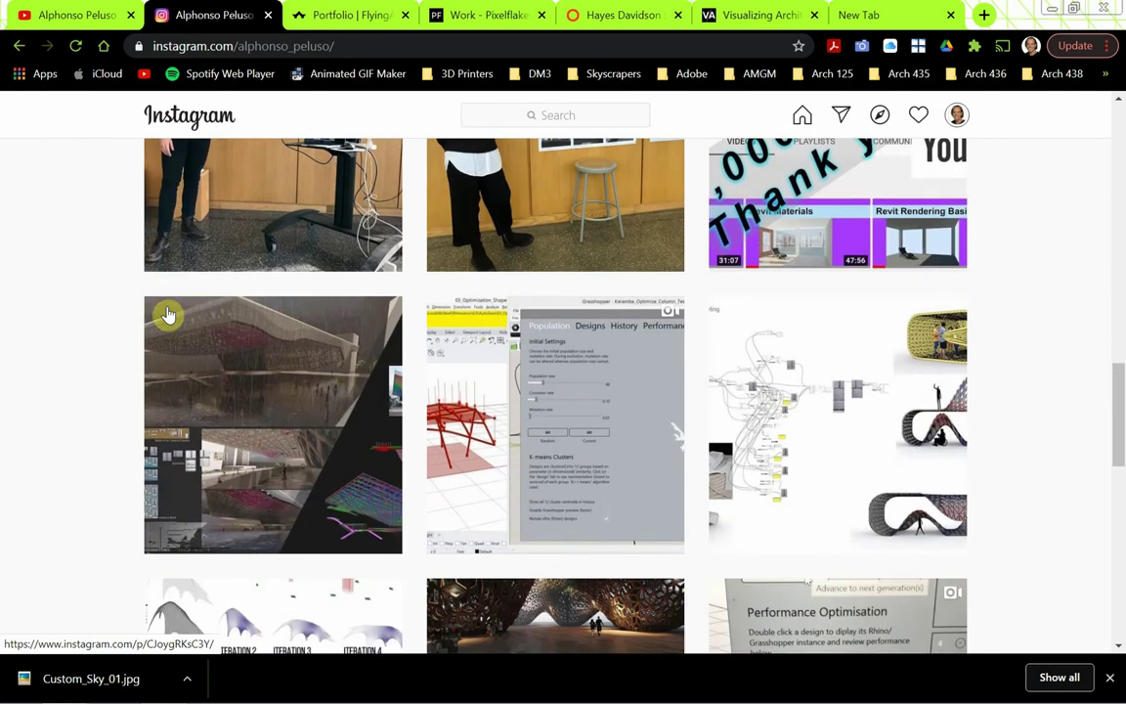
{"action": "scroll", "coordinate": [168, 312], "scroll_direction": "down", "scroll_amount": 3}
{"action": "scroll", "coordinate": [169, 313], "scroll_direction": "up", "scroll_amount": 1}
{"action": "scroll", "coordinate": [169, 313], "scroll_direction": "up", "scroll_amount": 15}
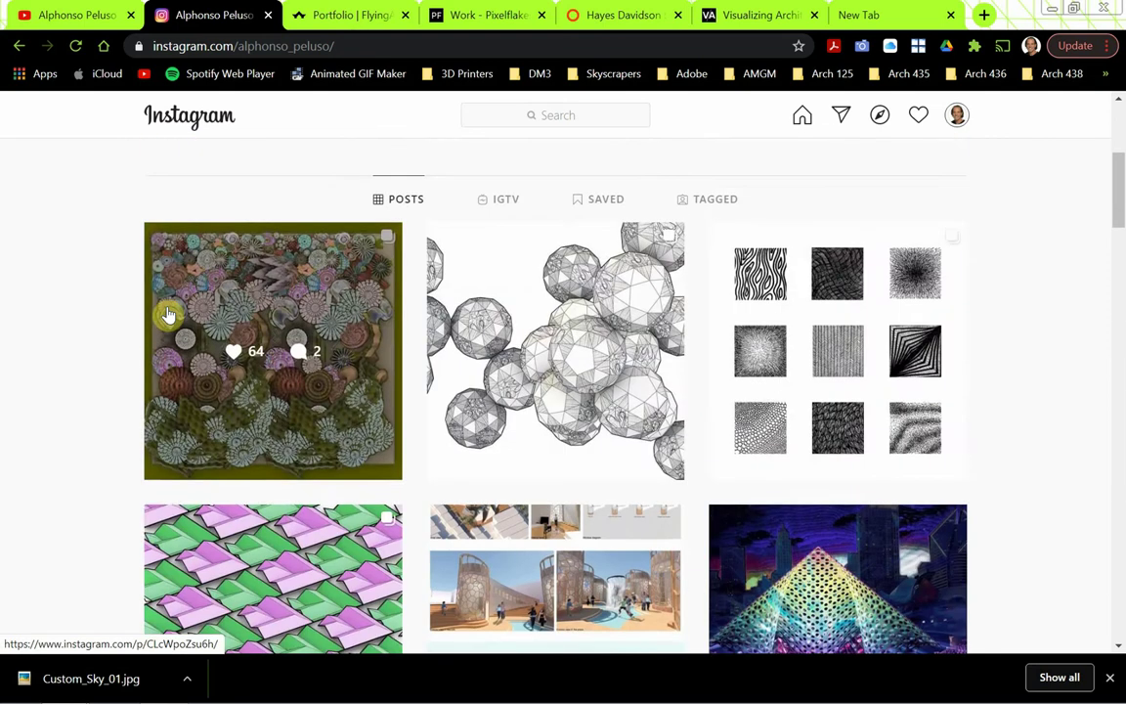
{"action": "scroll", "coordinate": [168, 313], "scroll_direction": "up", "scroll_amount": 4}
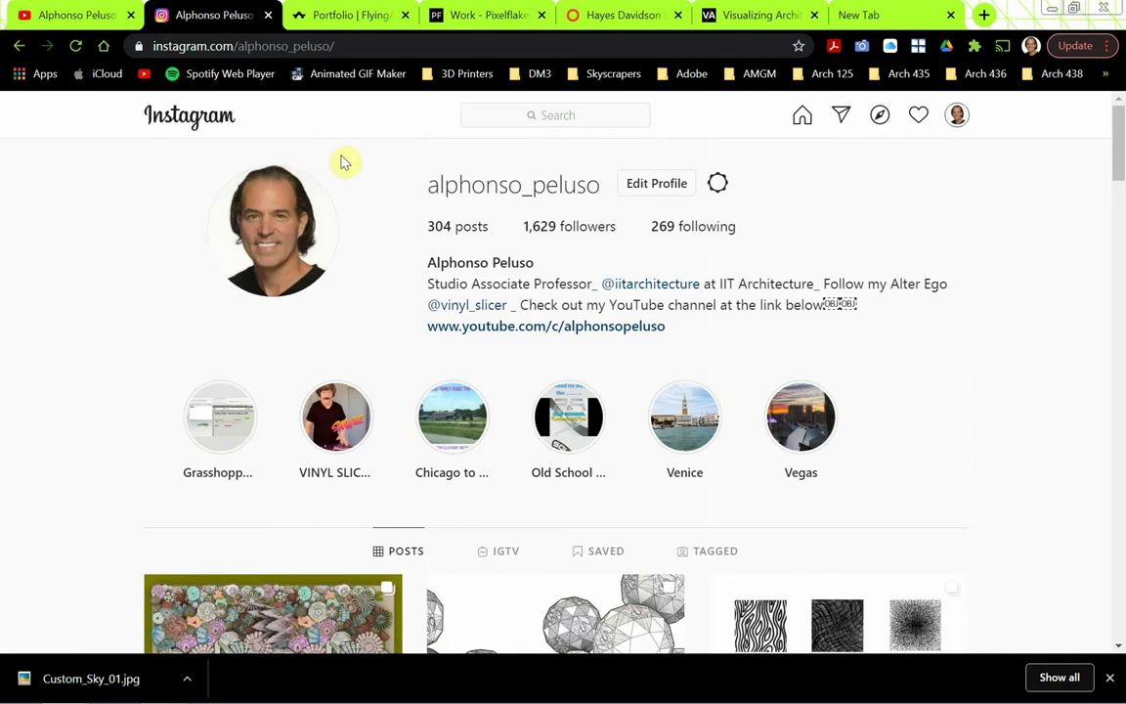
{"action": "key", "text": "alt+Tab"}
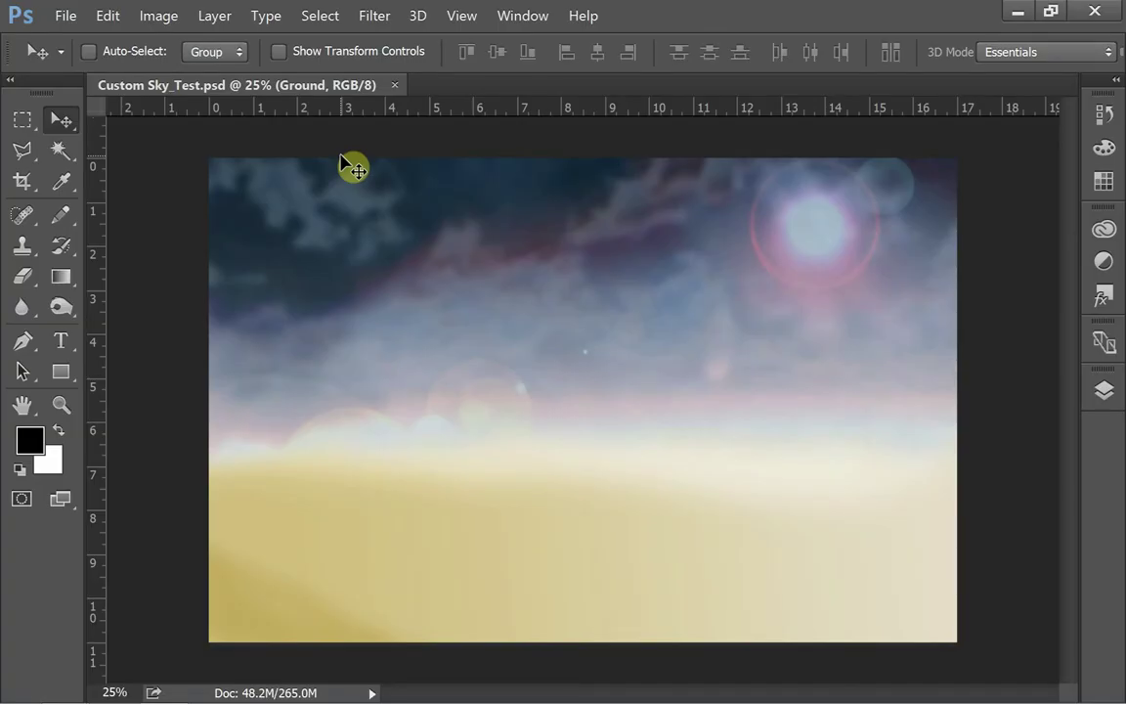
{"action": "key", "text": "alt+Tab"}
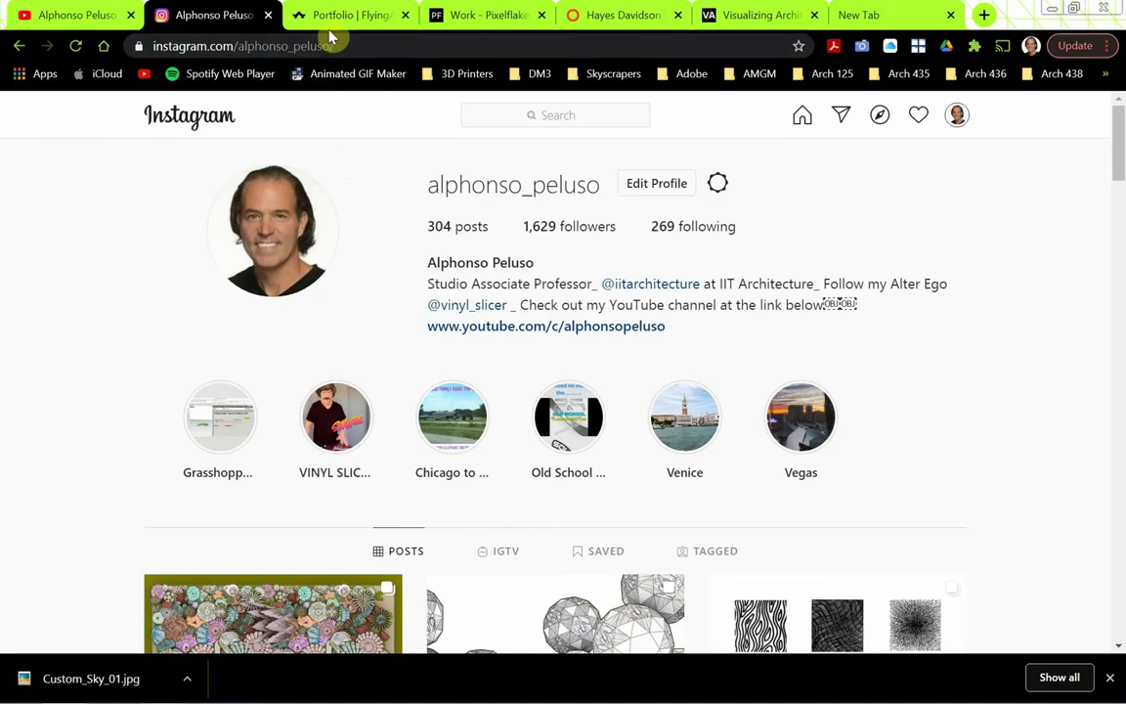
Step: Browse the Flying Architecture work gallery and view the sunset The Landmark rendering and the aerial UVL rendering enlarged
{"action": "left_click", "coordinate": [327, 18]}
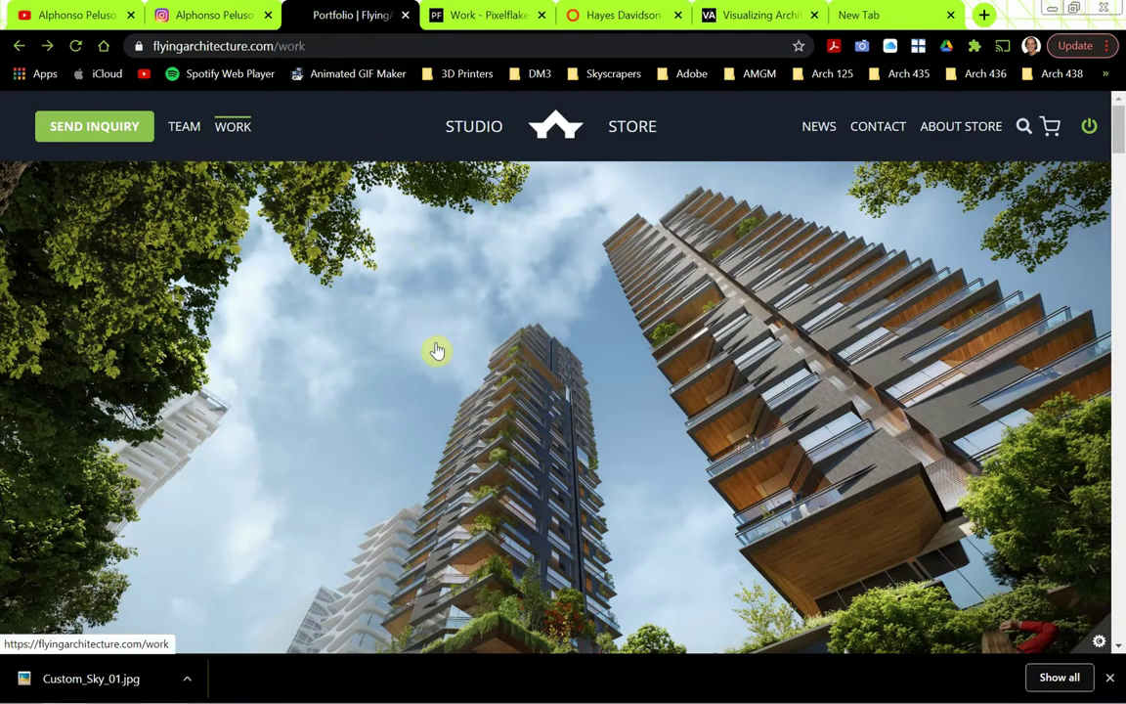
{"action": "scroll", "coordinate": [437, 352], "scroll_direction": "down", "scroll_amount": 3}
{"action": "scroll", "coordinate": [438, 352], "scroll_direction": "down", "scroll_amount": 2}
{"action": "scroll", "coordinate": [437, 352], "scroll_direction": "down", "scroll_amount": 2}
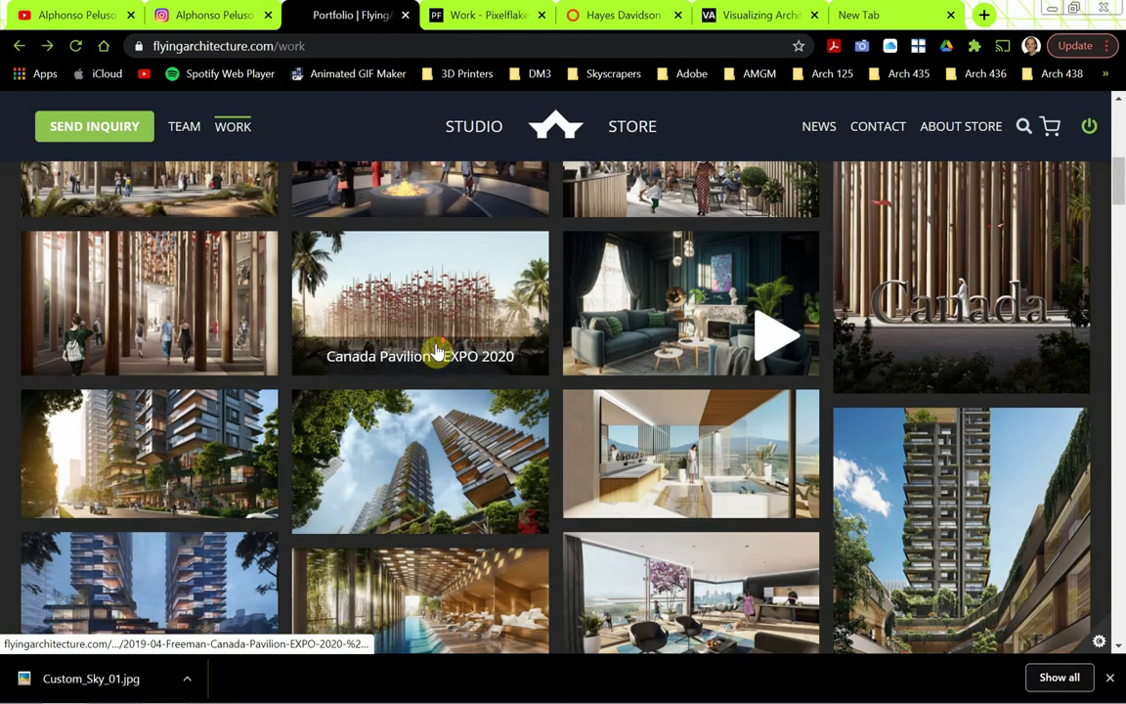
{"action": "scroll", "coordinate": [437, 352], "scroll_direction": "down", "scroll_amount": 2}
{"action": "scroll", "coordinate": [437, 352], "scroll_direction": "down", "scroll_amount": 3}
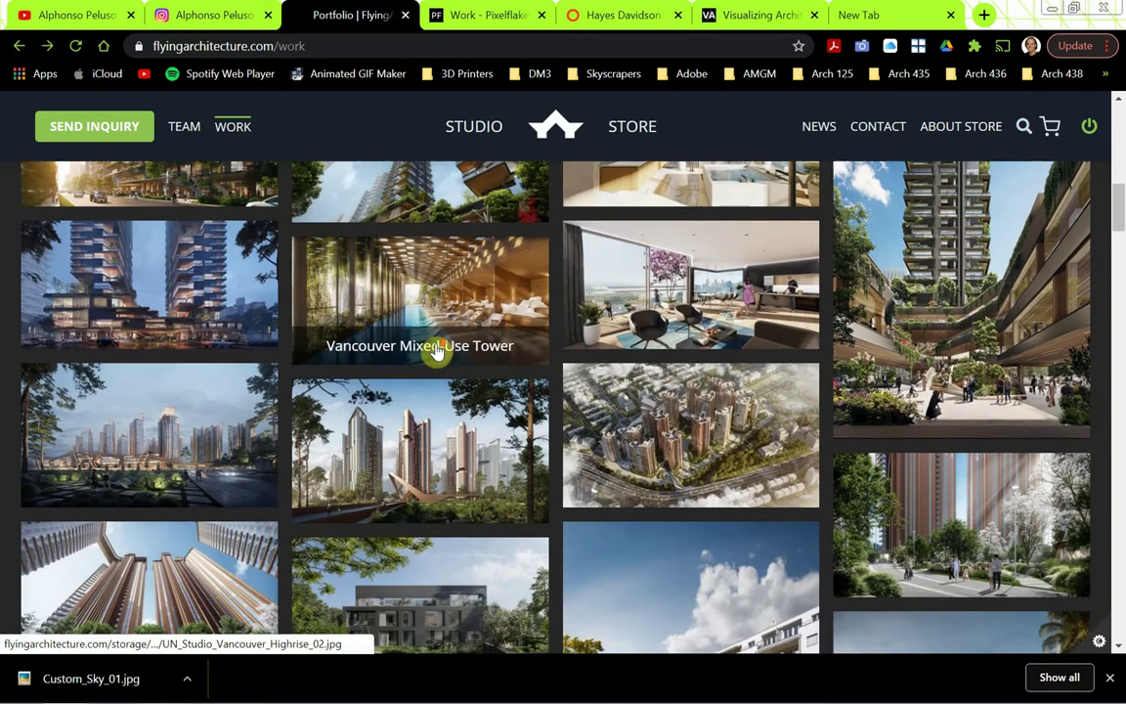
{"action": "scroll", "coordinate": [459, 370], "scroll_direction": "down", "scroll_amount": 2}
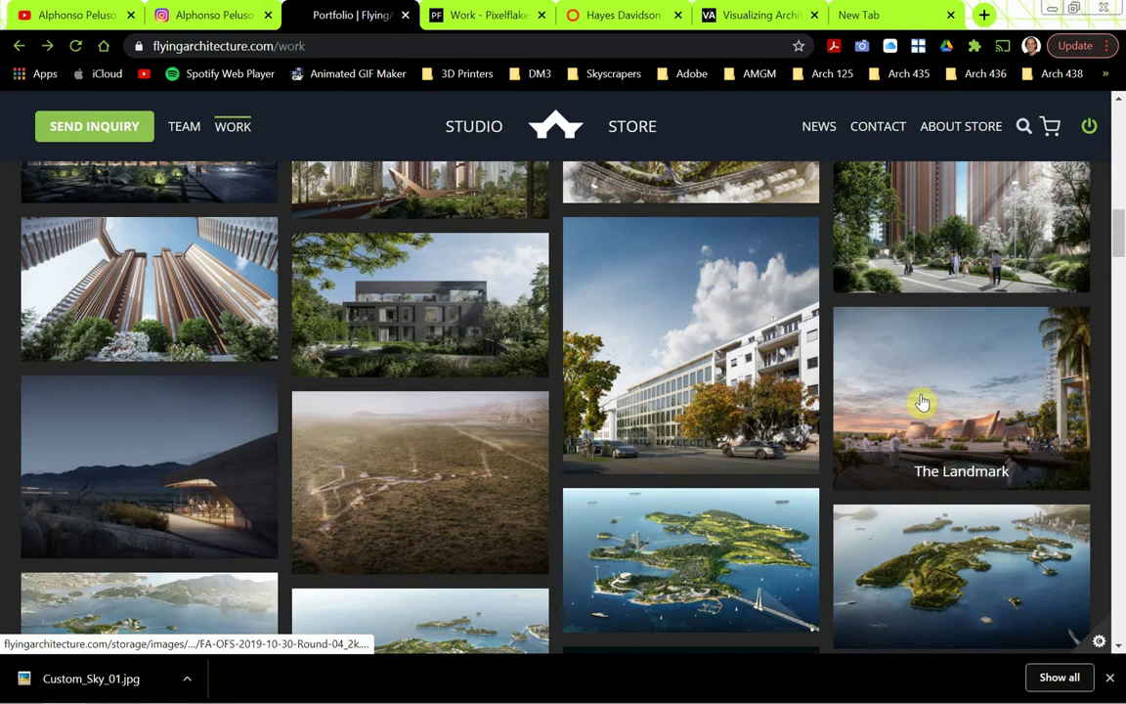
{"action": "left_click", "coordinate": [922, 401]}
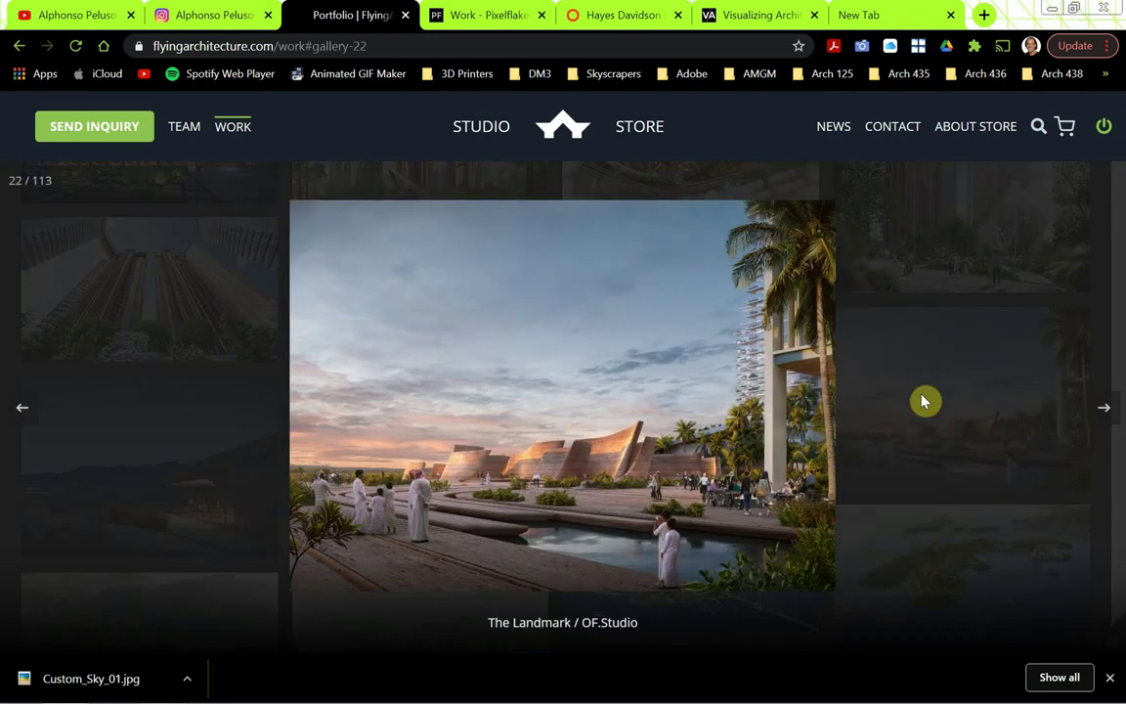
{"action": "left_click", "coordinate": [138, 299]}
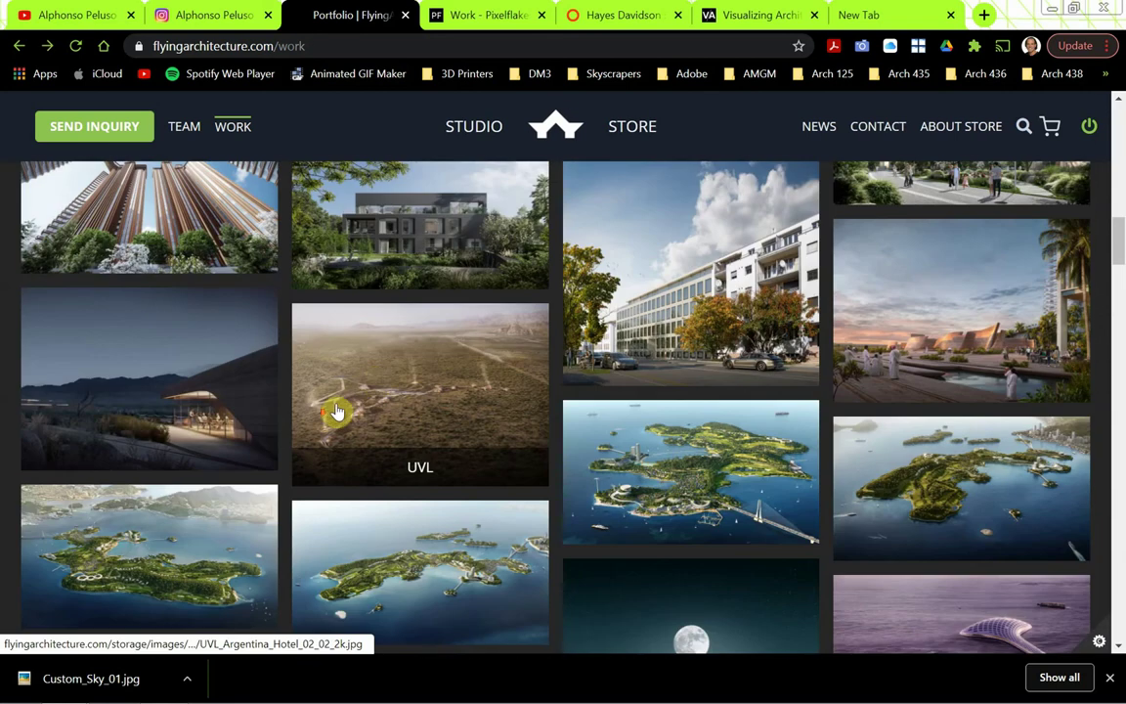
{"action": "left_click", "coordinate": [374, 379]}
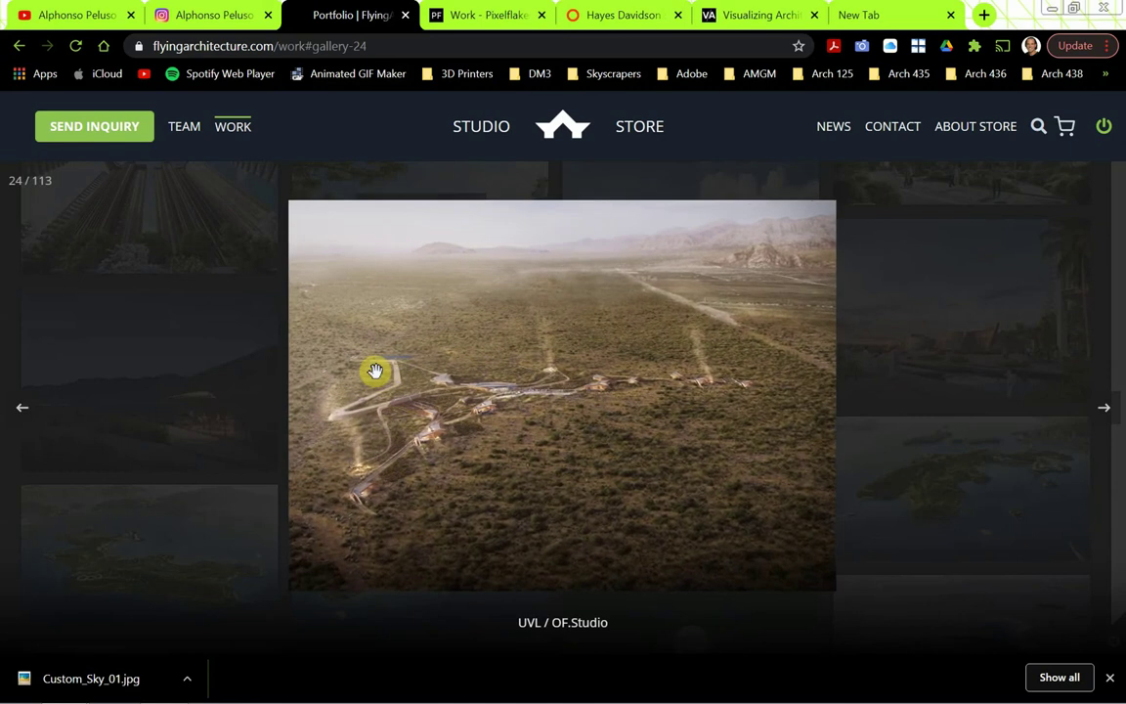
{"action": "left_click", "coordinate": [880, 337]}
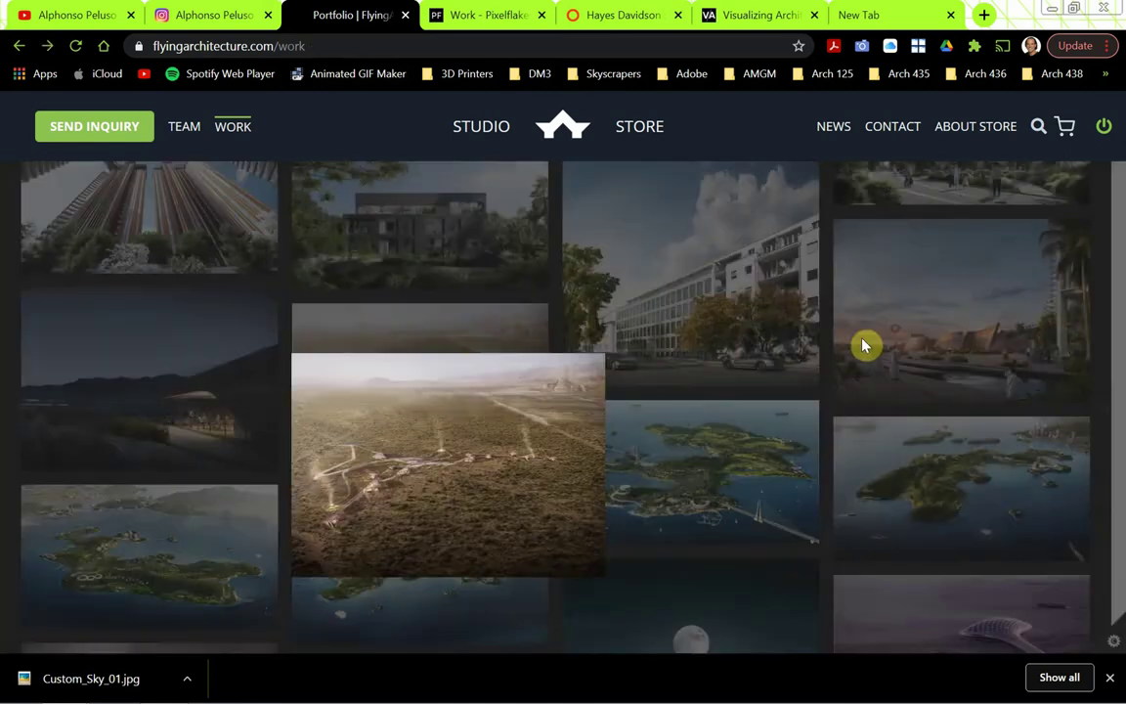
Step: View The 3rd project's cargo interior and The Saguaro house desert rendering enlarged in the Flying Architecture gallery
{"action": "scroll", "coordinate": [625, 370], "scroll_direction": "down", "scroll_amount": 3}
{"action": "scroll", "coordinate": [622, 375], "scroll_direction": "down", "scroll_amount": 2}
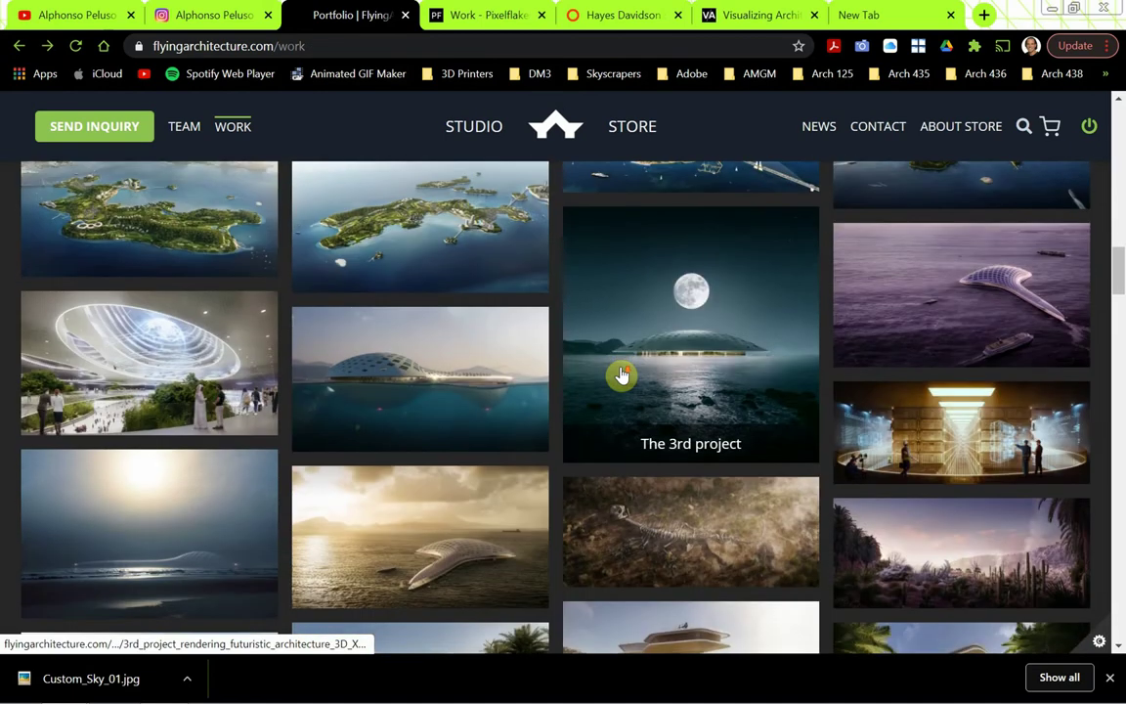
{"action": "left_click", "coordinate": [888, 387]}
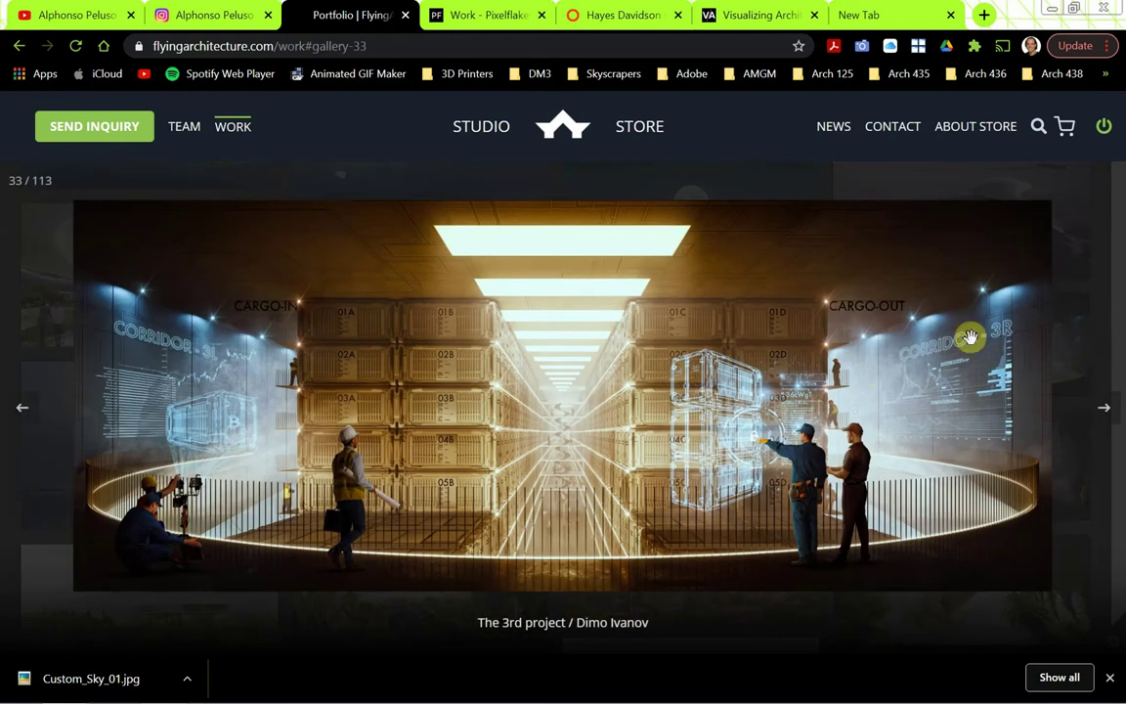
{"action": "left_click", "coordinate": [35, 311]}
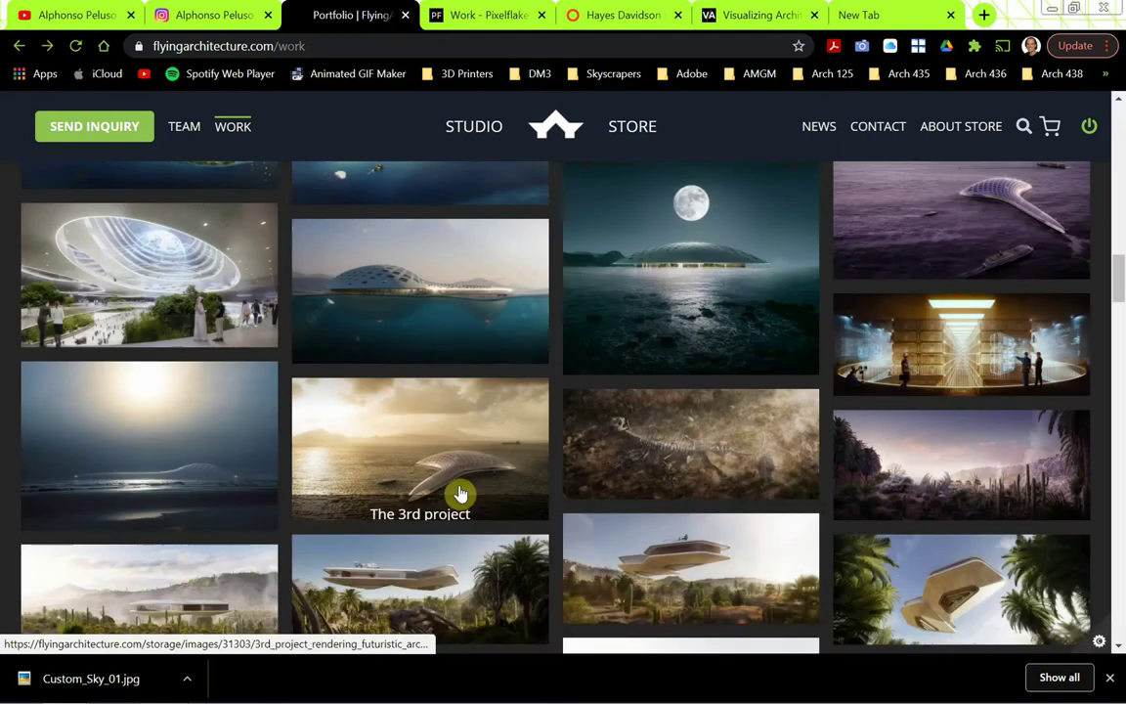
{"action": "left_click", "coordinate": [900, 491]}
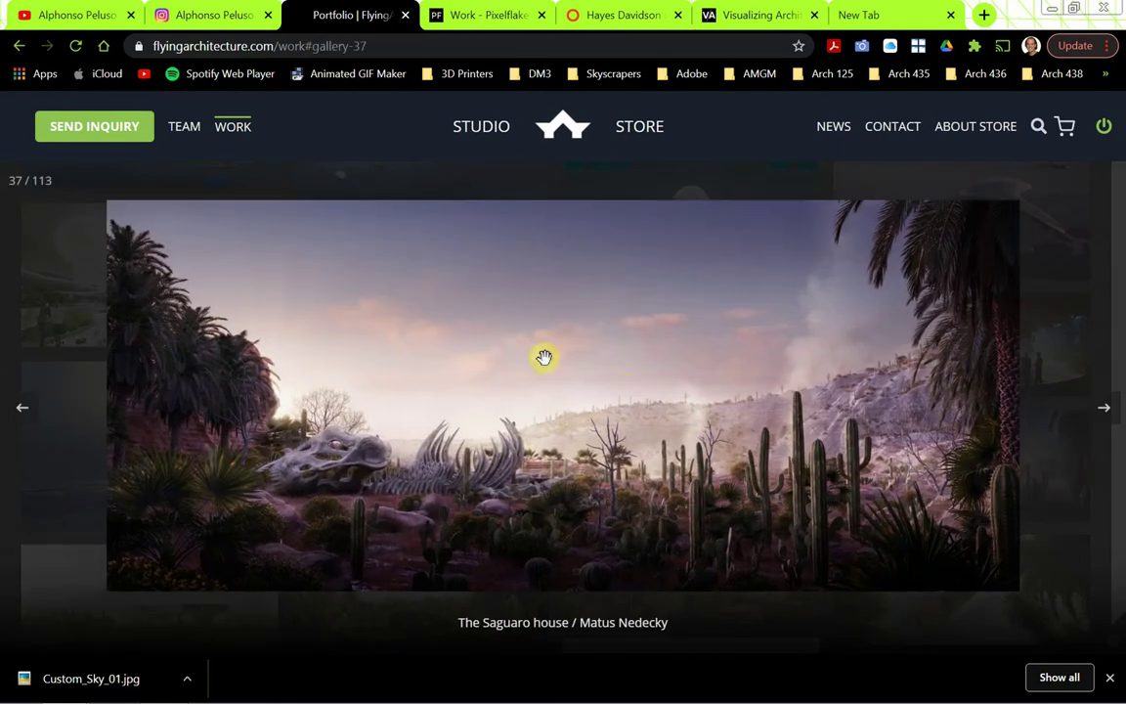
{"action": "left_click", "coordinate": [24, 304]}
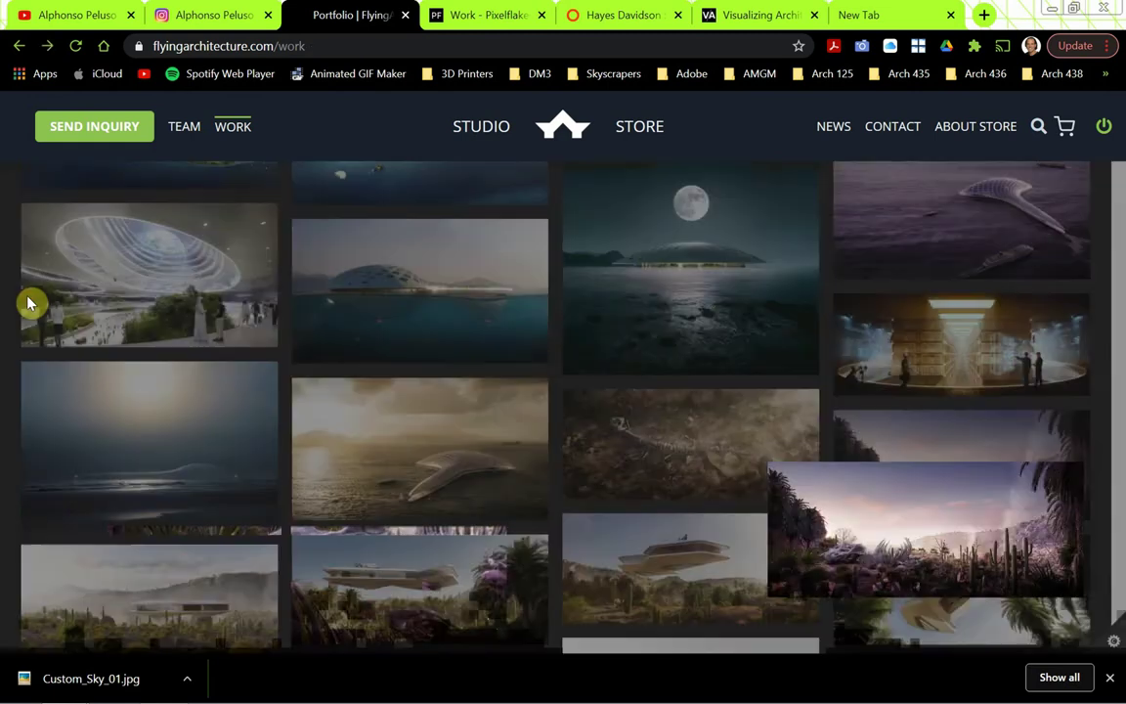
{"action": "scroll", "coordinate": [230, 176], "scroll_direction": "up", "scroll_amount": 20}
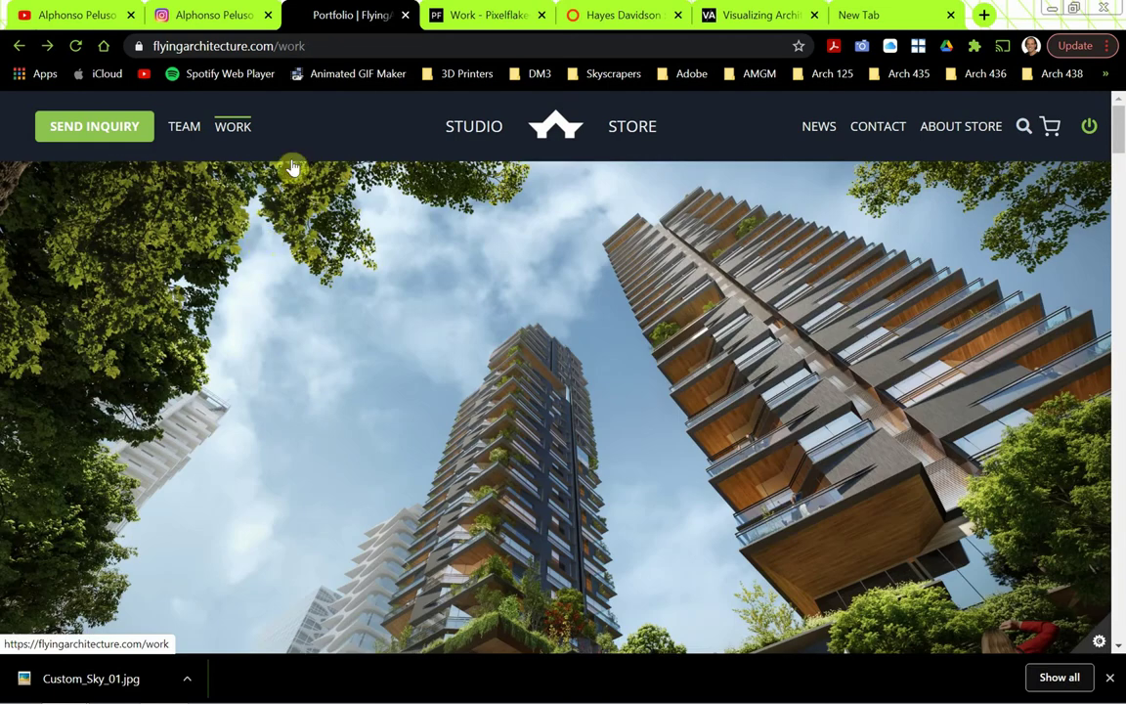
Step: Look through the architectural renderings on the Pixelflakes work page down to its end
{"action": "left_click", "coordinate": [483, 20]}
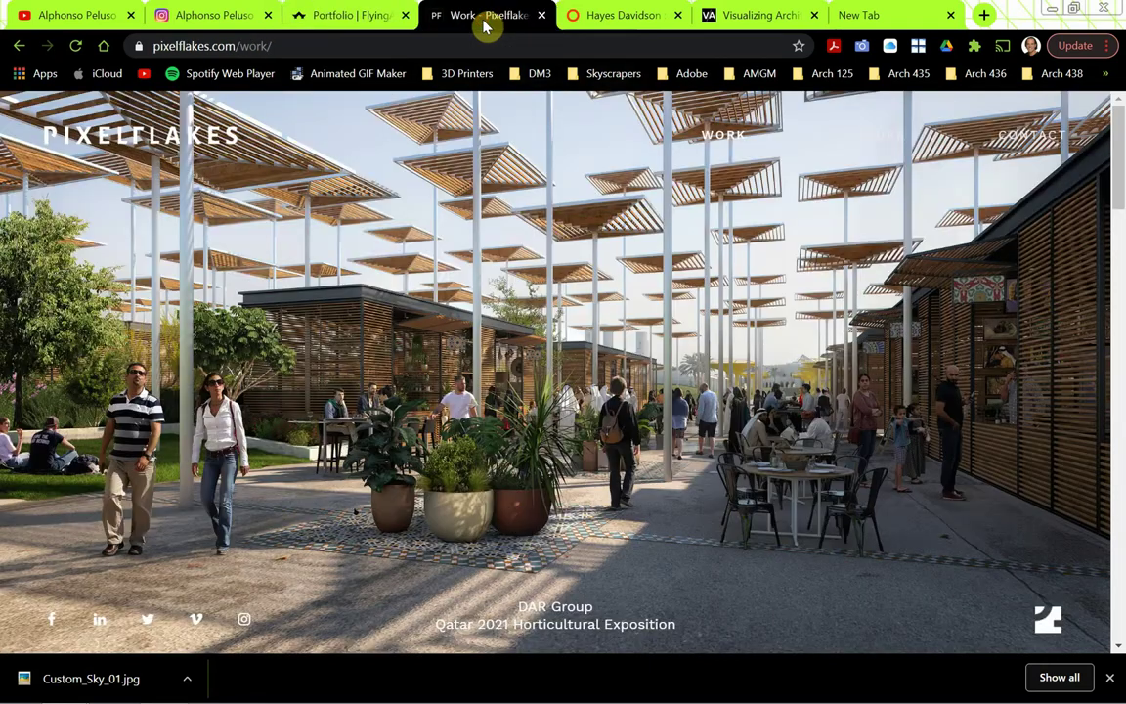
{"action": "scroll", "coordinate": [585, 548], "scroll_direction": "down", "scroll_amount": 5}
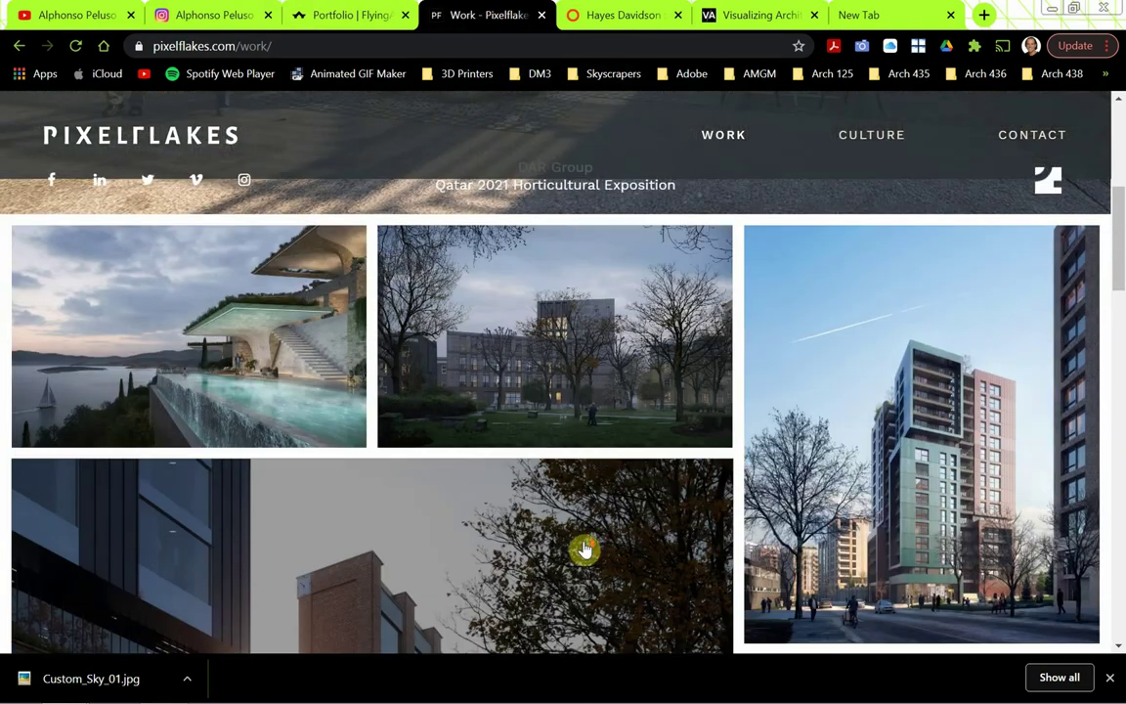
{"action": "scroll", "coordinate": [584, 550], "scroll_direction": "down", "scroll_amount": 5}
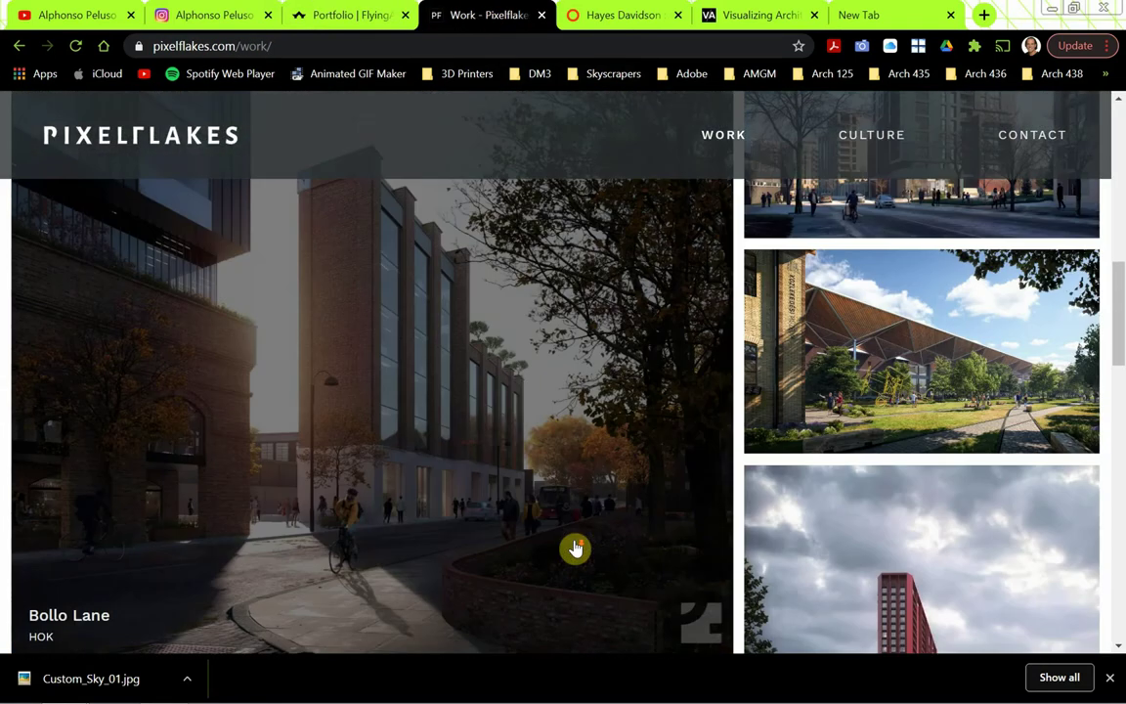
{"action": "scroll", "coordinate": [575, 549], "scroll_direction": "down", "scroll_amount": 3}
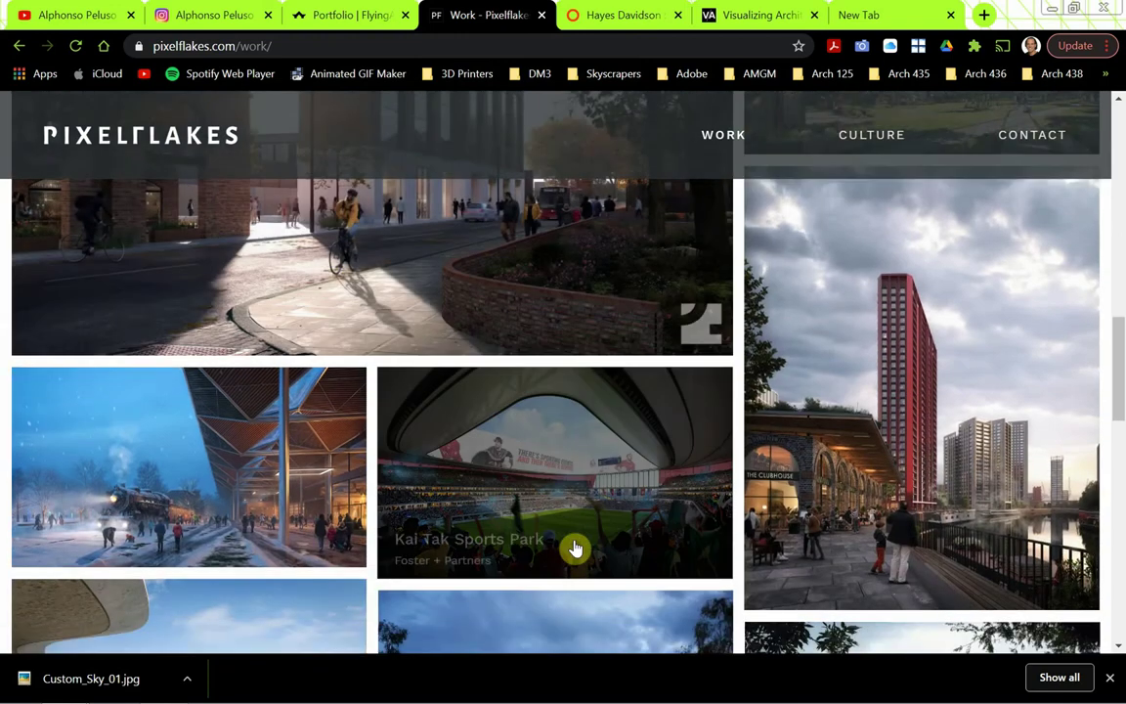
{"action": "scroll", "coordinate": [575, 548], "scroll_direction": "down", "scroll_amount": 6}
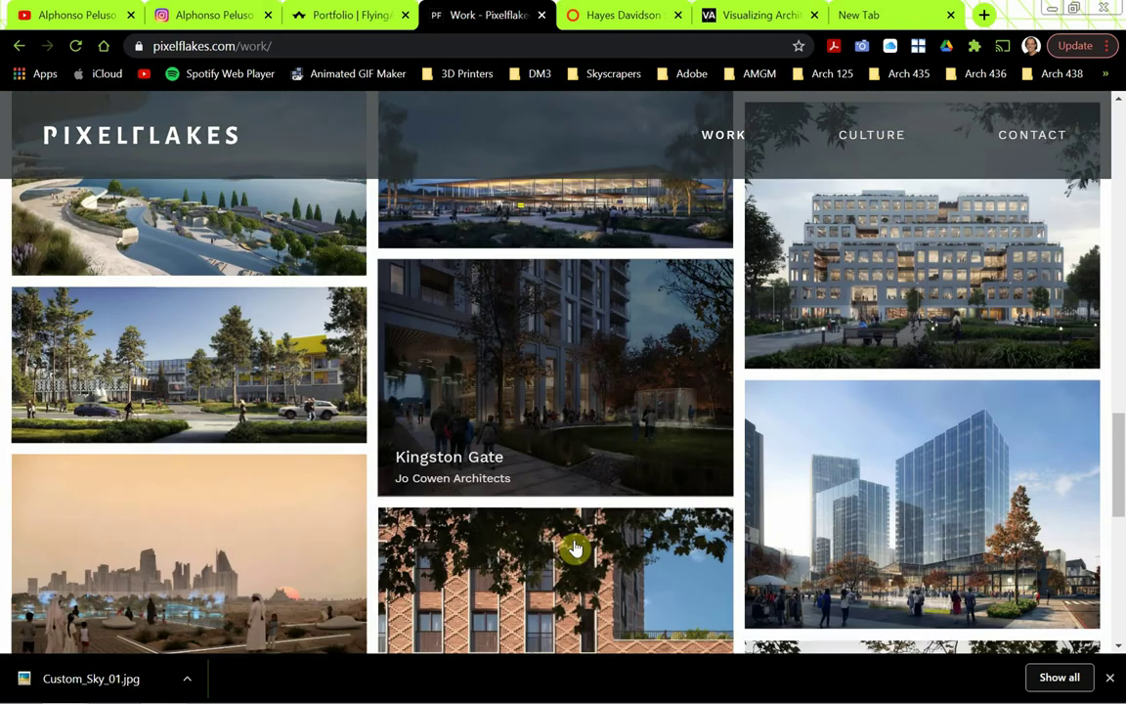
{"action": "scroll", "coordinate": [575, 549], "scroll_direction": "down", "scroll_amount": 5}
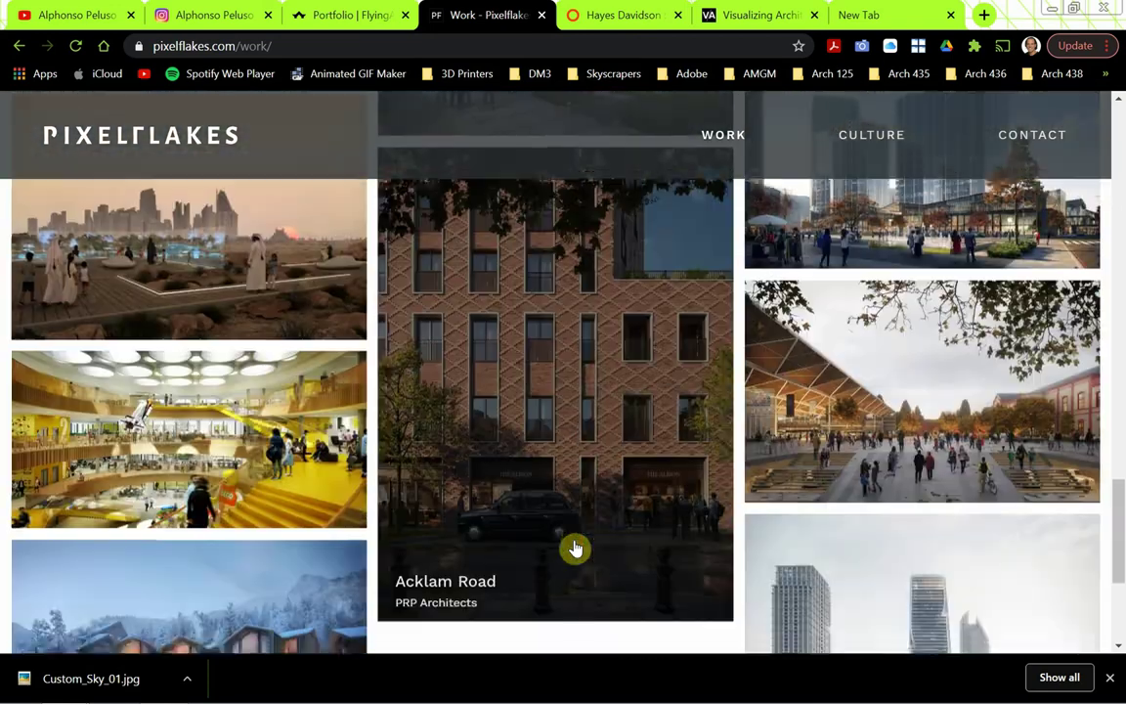
{"action": "scroll", "coordinate": [577, 548], "scroll_direction": "down", "scroll_amount": 2}
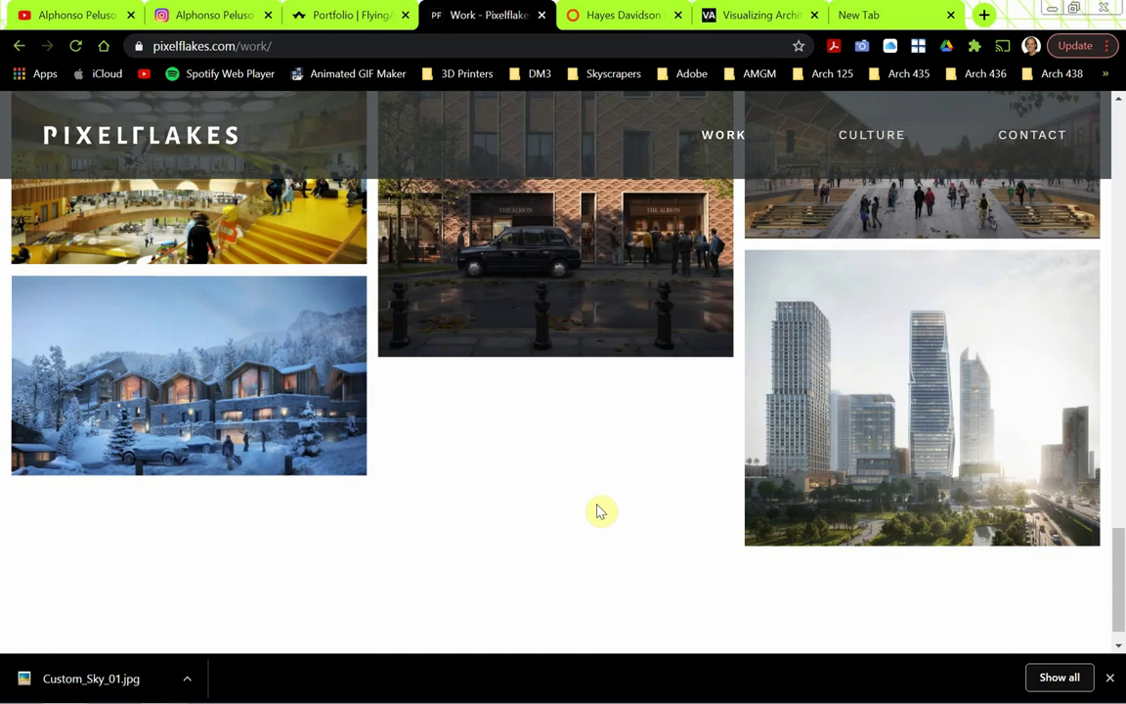
Step: Look through the category renderings on the Hayes Davidson imagery page, from New York up to the London skyline
{"action": "left_click", "coordinate": [611, 18]}
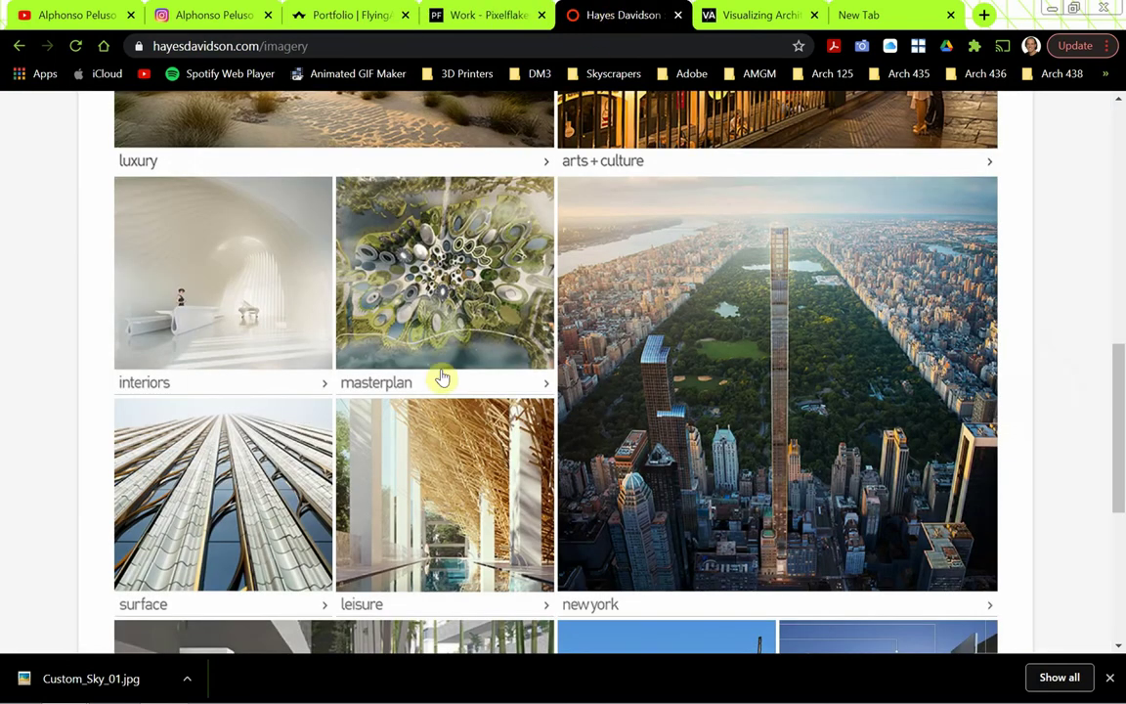
{"action": "scroll", "coordinate": [438, 389], "scroll_direction": "up", "scroll_amount": 4}
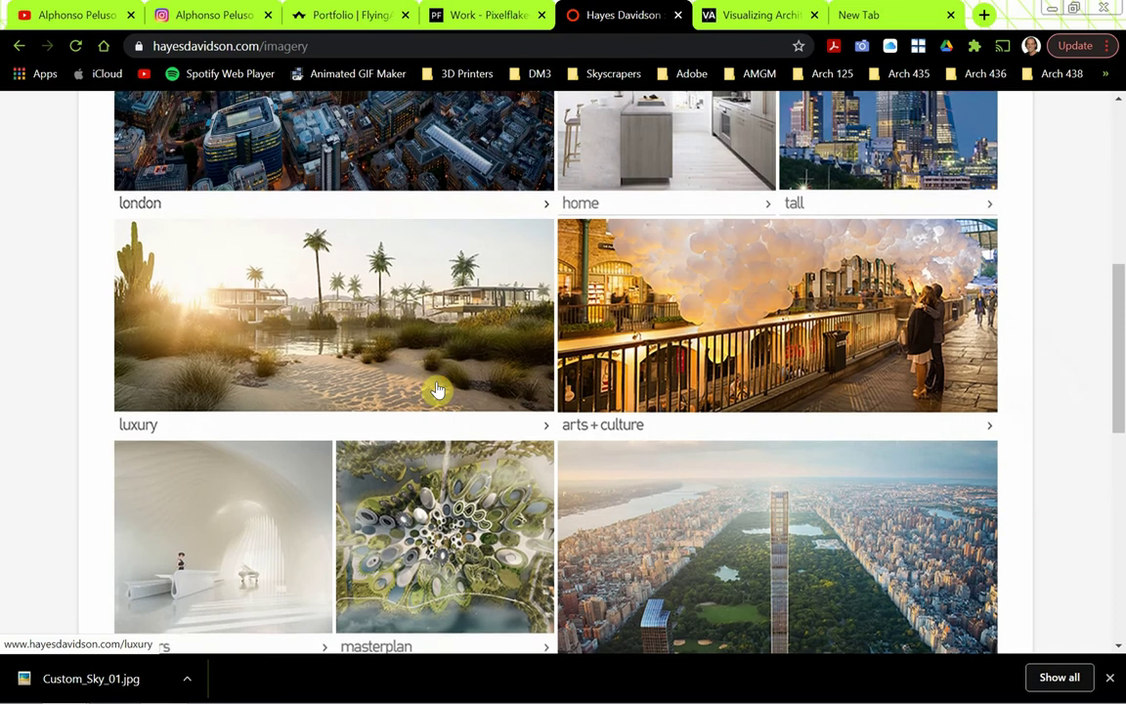
{"action": "scroll", "coordinate": [440, 391], "scroll_direction": "up", "scroll_amount": 4}
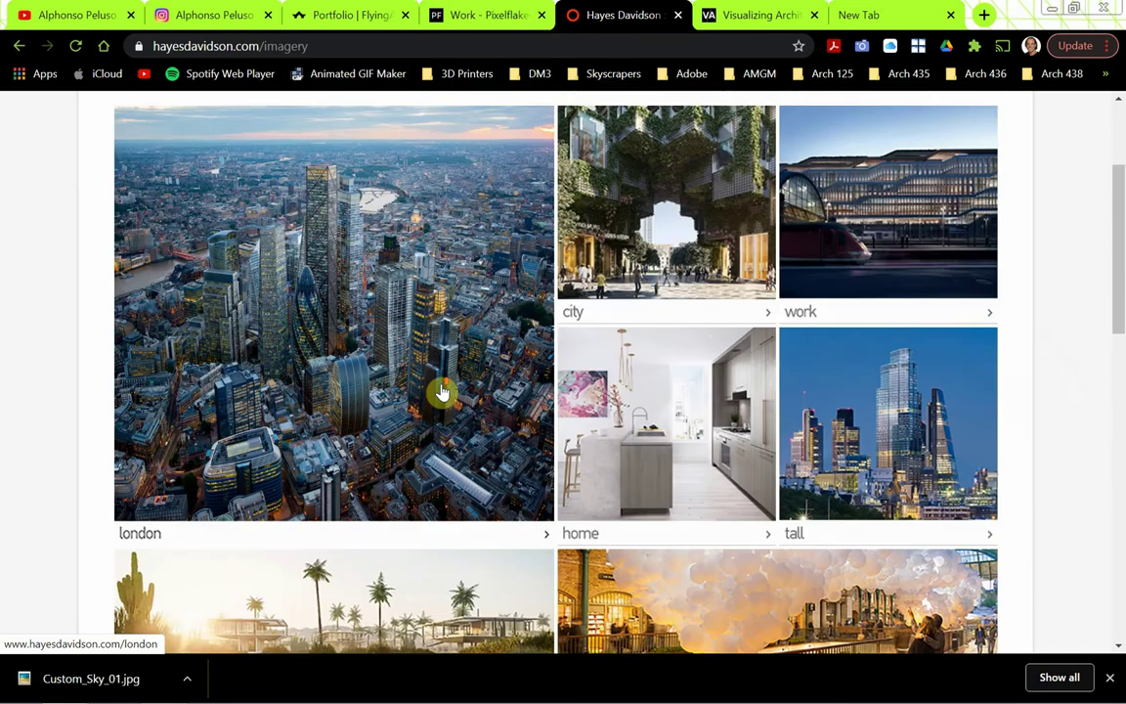
{"action": "scroll", "coordinate": [442, 392], "scroll_direction": "down", "scroll_amount": 2}
{"action": "scroll", "coordinate": [442, 392], "scroll_direction": "down", "scroll_amount": 2}
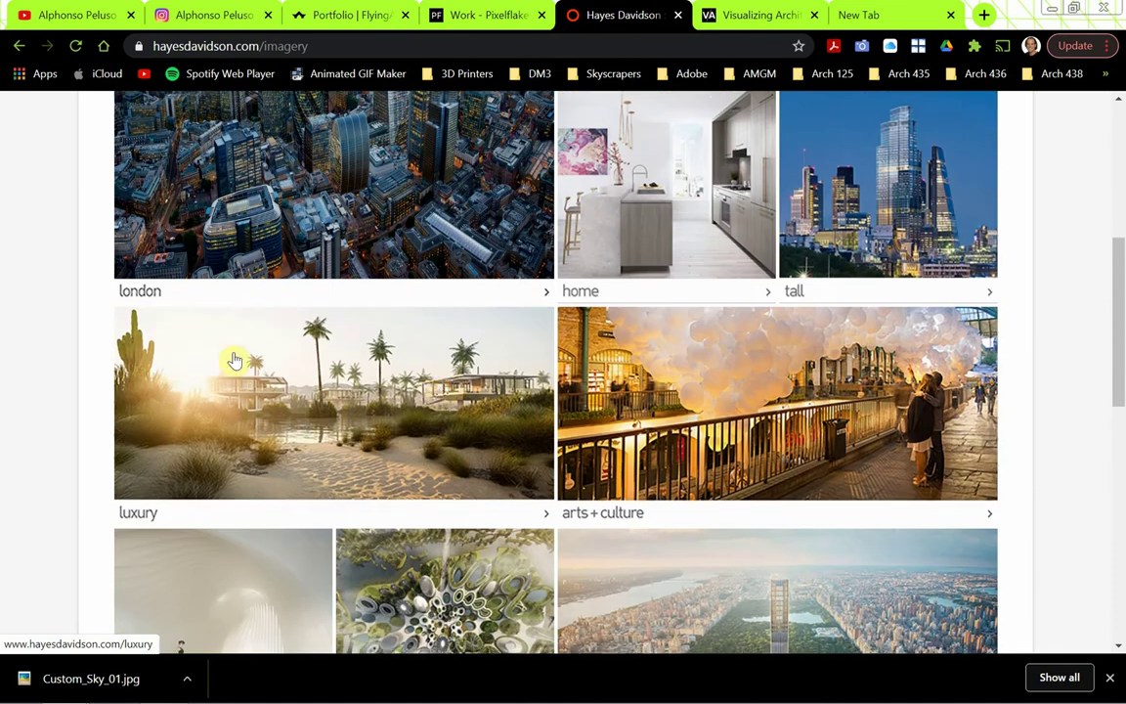
Step: View the dusk hillside house rendering in Hayes Davidson's luxury gallery and close that gallery
{"action": "left_click", "coordinate": [235, 359]}
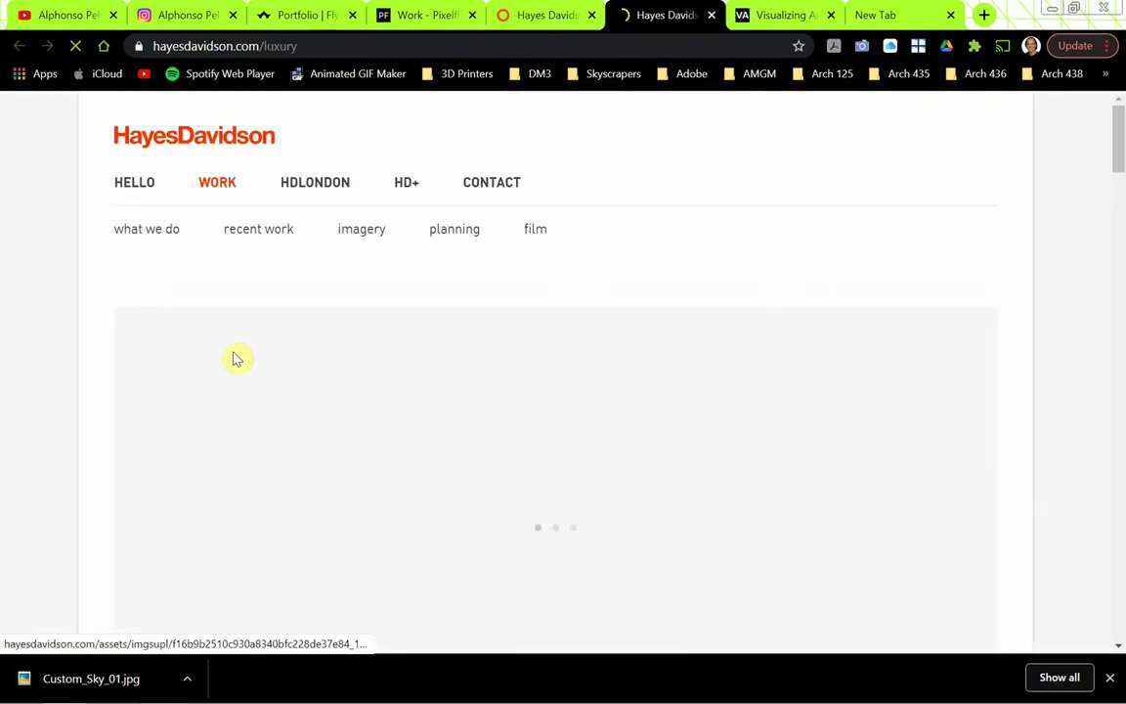
{"action": "scroll", "coordinate": [237, 357], "scroll_direction": "down", "scroll_amount": 2}
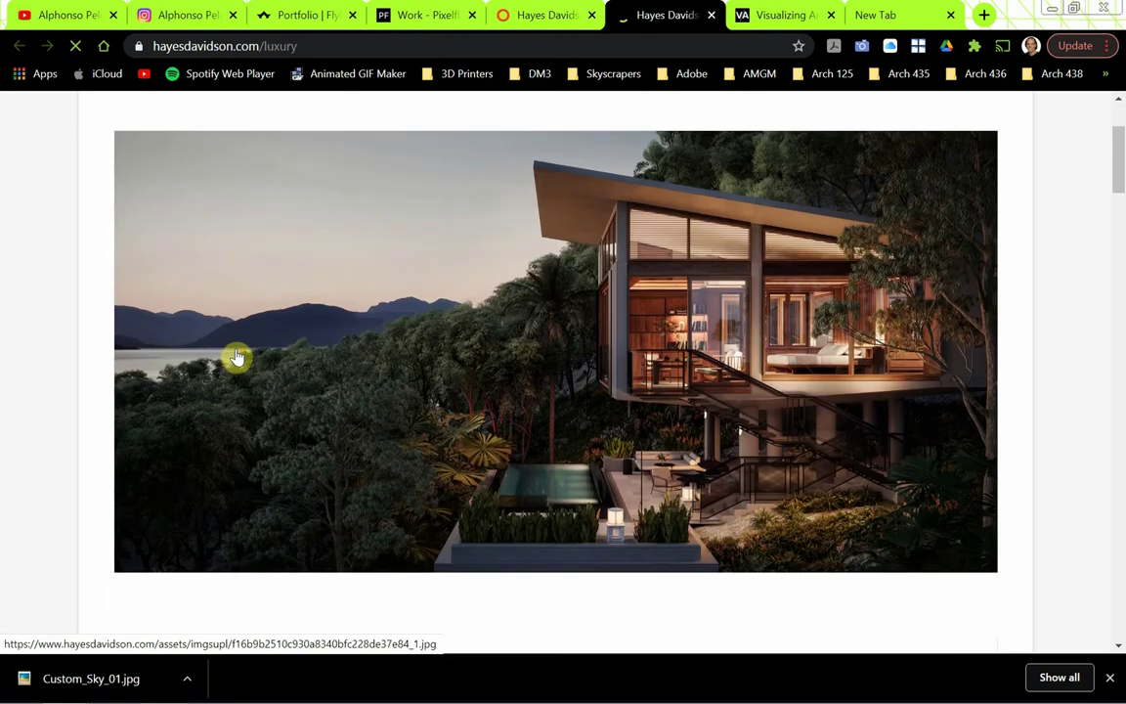
{"action": "scroll", "coordinate": [236, 357], "scroll_direction": "up", "scroll_amount": 2}
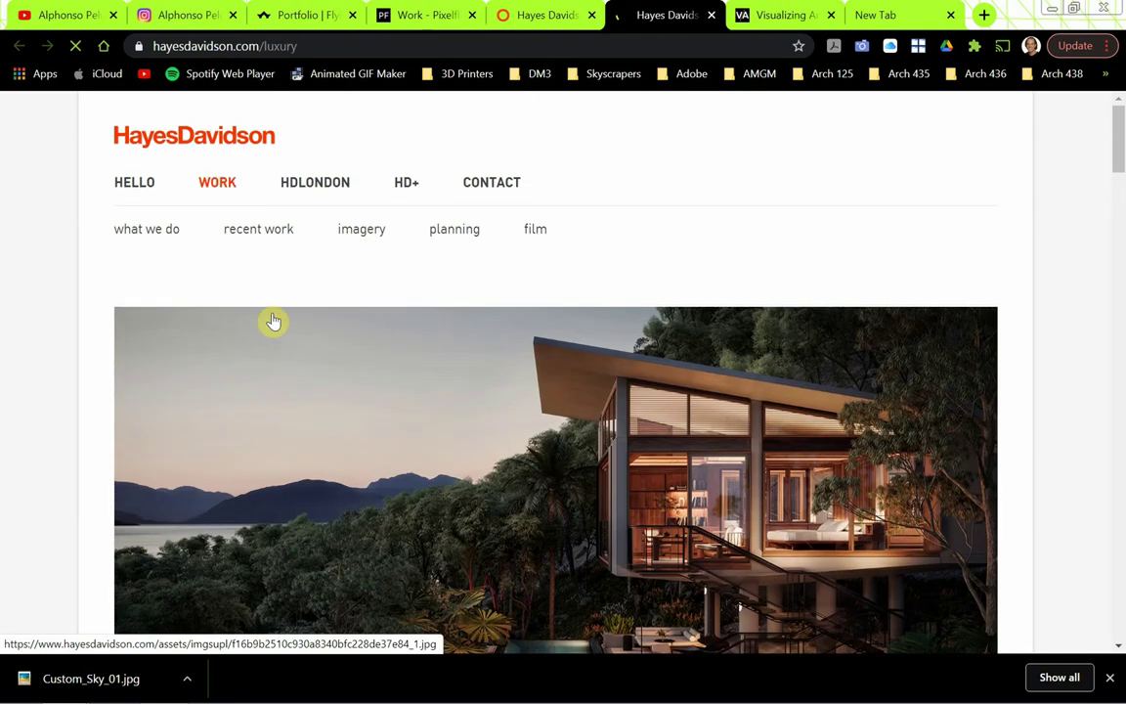
{"action": "left_click", "coordinate": [710, 15]}
Step: Look through the featured projects on the Visualizing Architecture home page, including Texas Prairie Office and Mountain Lodge
{"action": "left_click", "coordinate": [661, 17]}
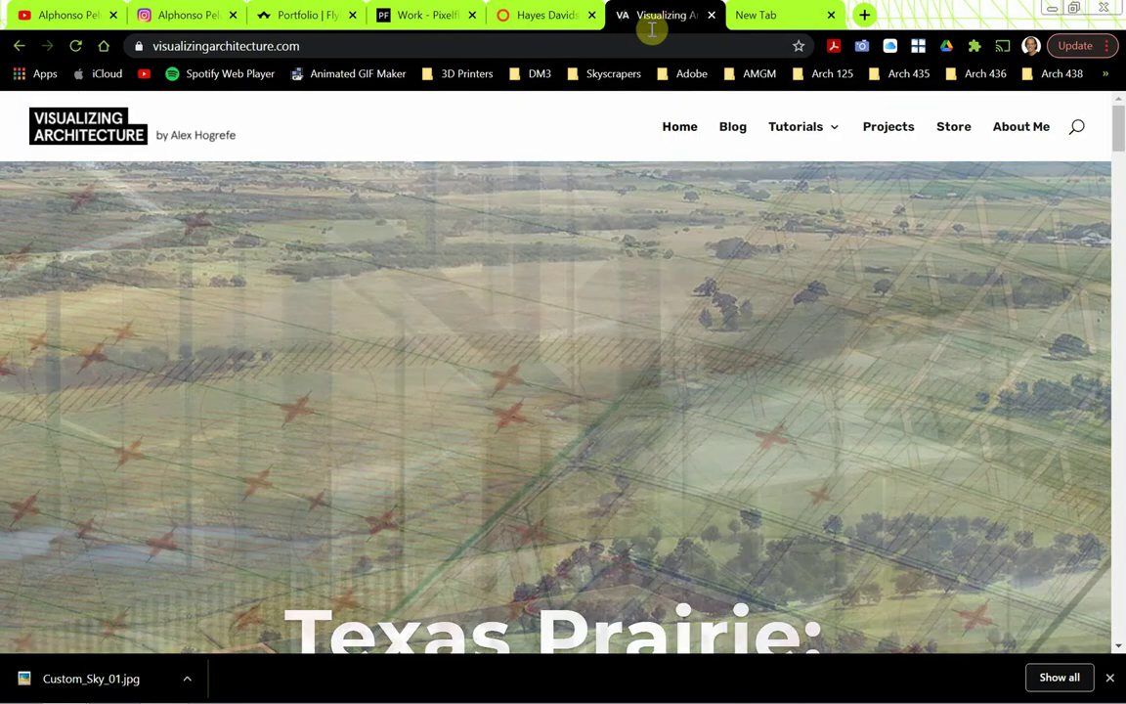
{"action": "scroll", "coordinate": [455, 258], "scroll_direction": "down", "scroll_amount": 2}
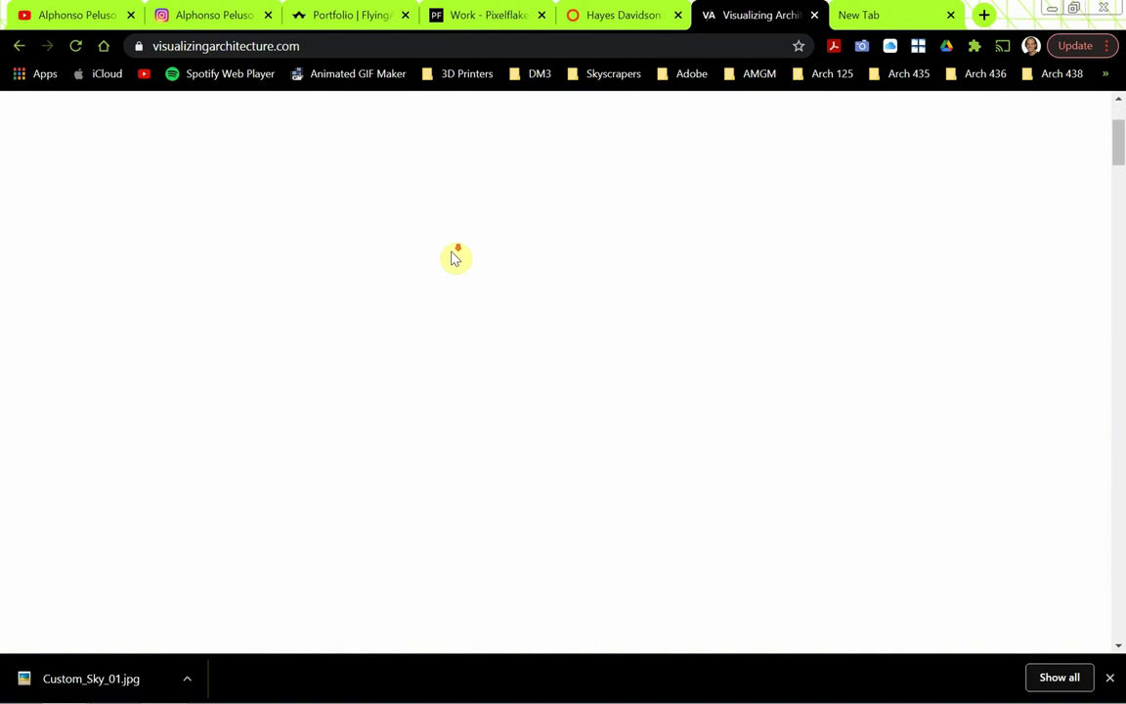
{"action": "scroll", "coordinate": [455, 258], "scroll_direction": "down", "scroll_amount": 5}
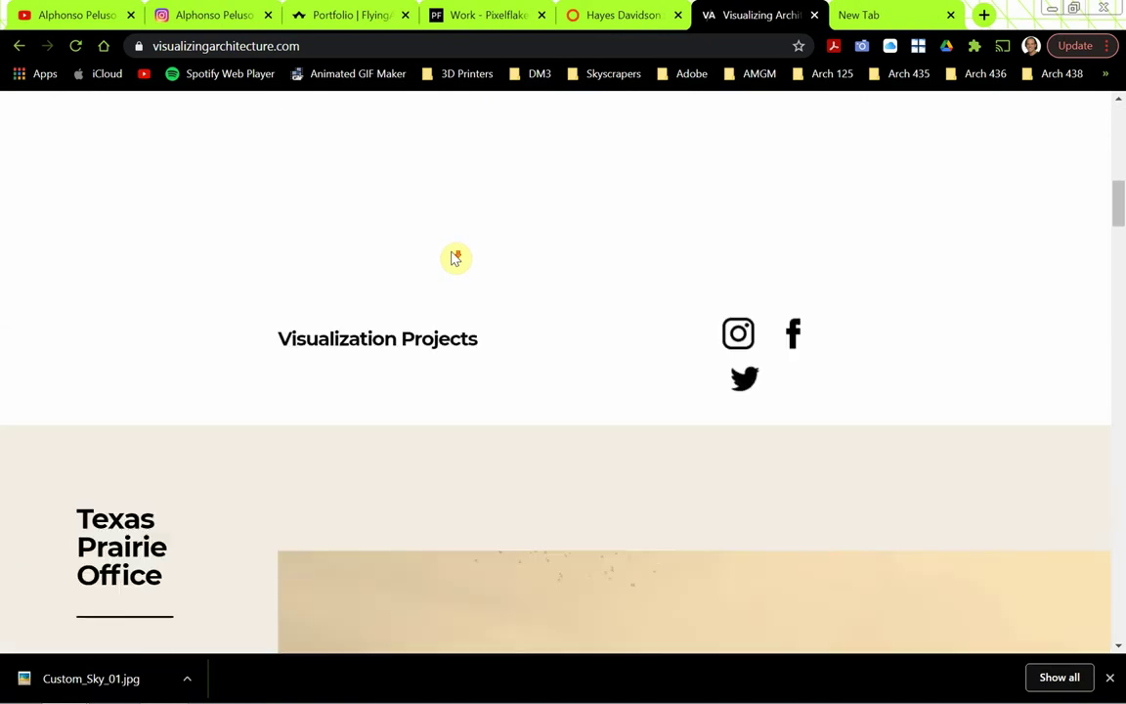
{"action": "scroll", "coordinate": [453, 258], "scroll_direction": "down", "scroll_amount": 5}
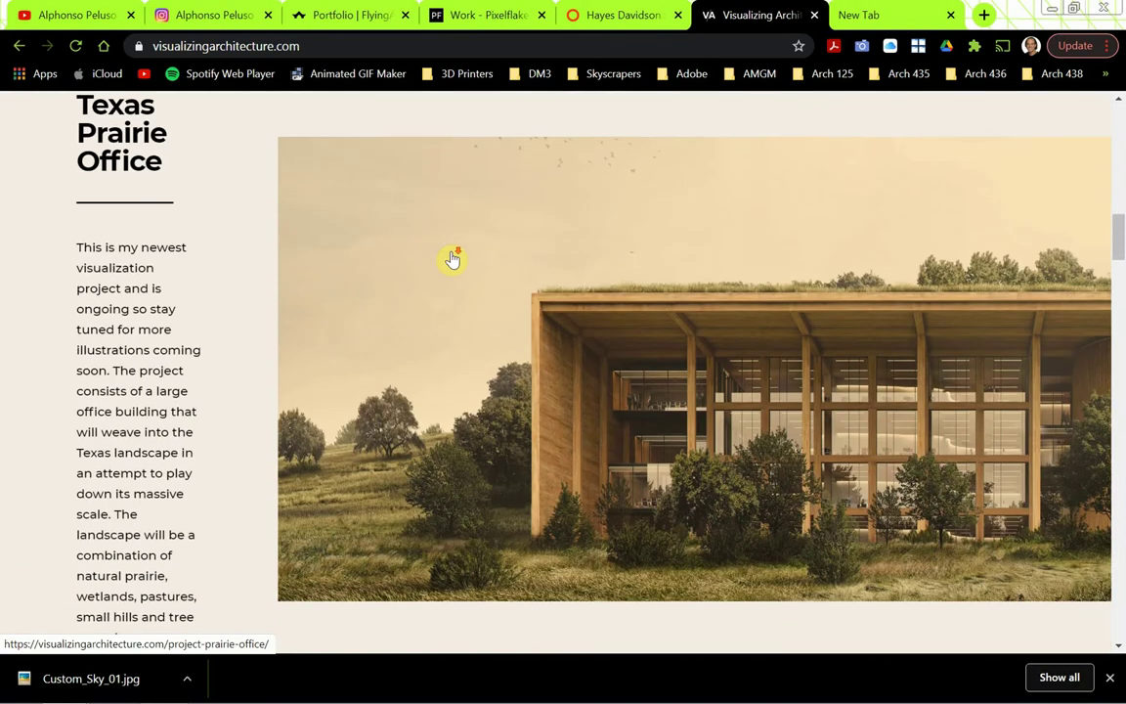
{"action": "scroll", "coordinate": [451, 262], "scroll_direction": "down", "scroll_amount": 8}
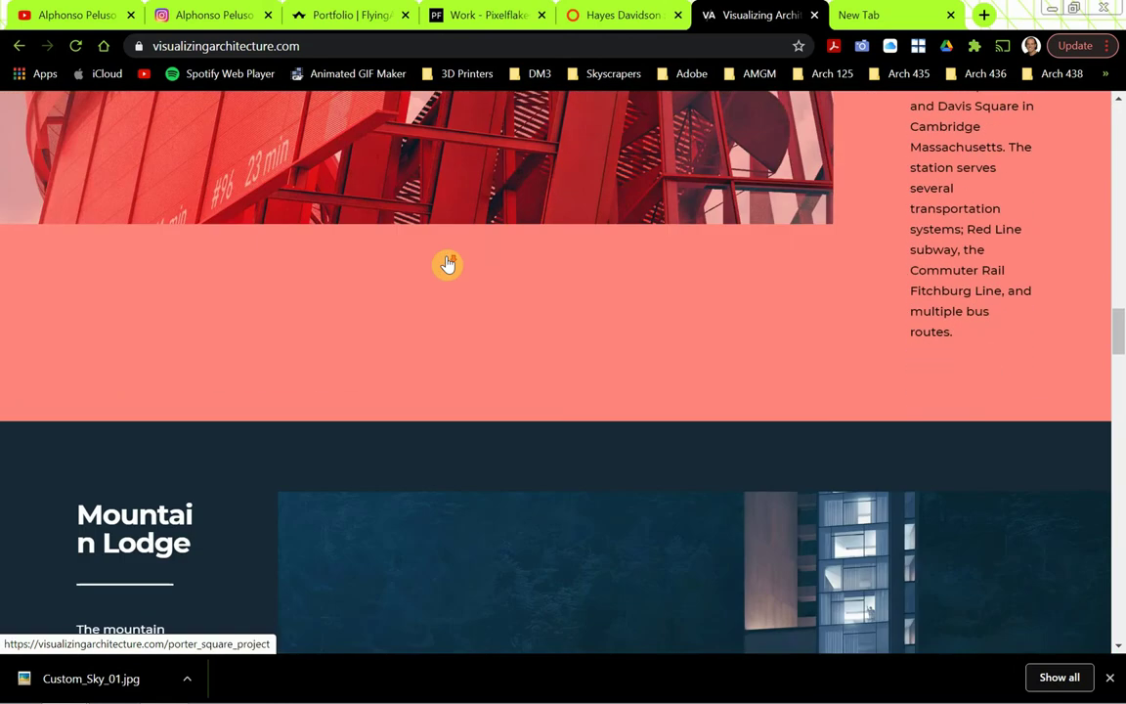
{"action": "scroll", "coordinate": [448, 262], "scroll_direction": "up", "scroll_amount": 3}
{"action": "scroll", "coordinate": [447, 262], "scroll_direction": "up", "scroll_amount": 5}
{"action": "left_click", "coordinate": [444, 267]}
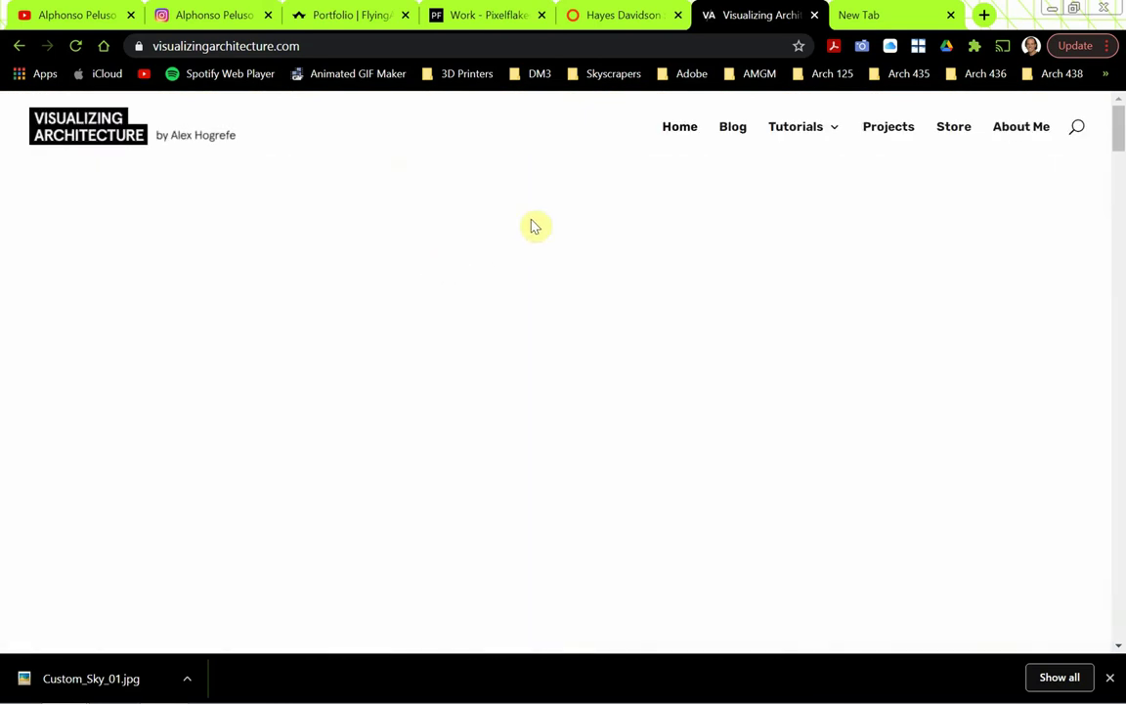
Step: Open Visualizing Architecture's Projects page and look through its renderings from MIT Student Hub down to Philly Bridge
{"action": "left_click", "coordinate": [877, 136]}
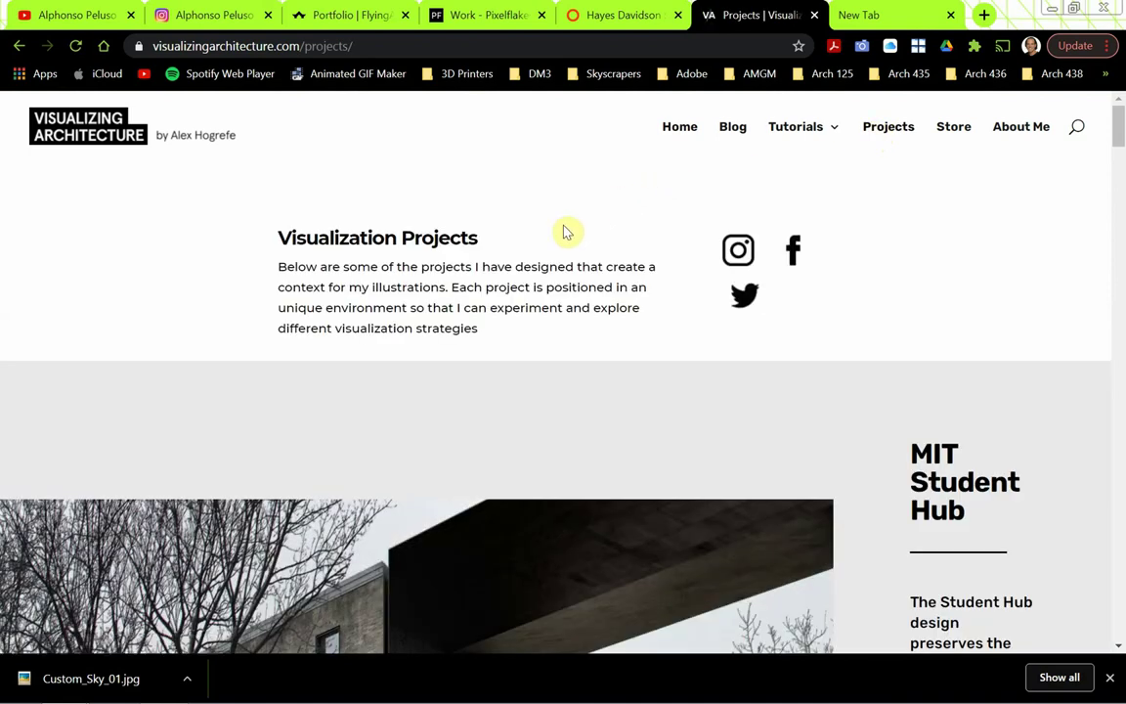
{"action": "scroll", "coordinate": [542, 260], "scroll_direction": "down", "scroll_amount": 5}
{"action": "scroll", "coordinate": [536, 267], "scroll_direction": "down", "scroll_amount": 10}
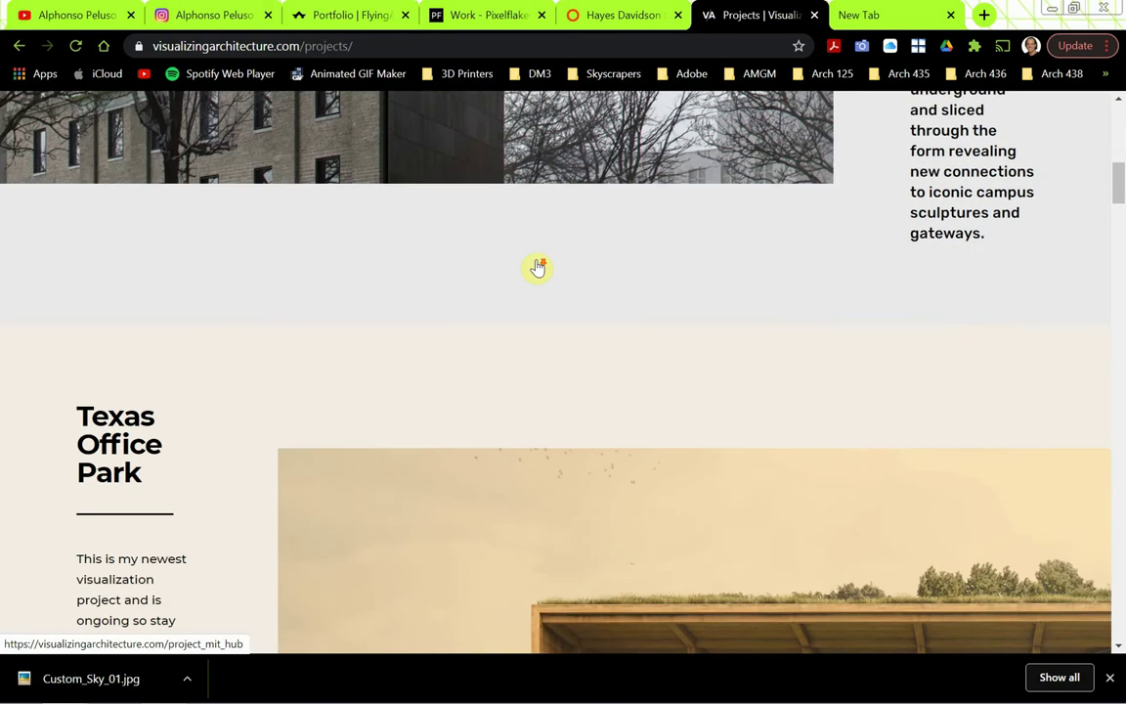
{"action": "scroll", "coordinate": [537, 270], "scroll_direction": "down", "scroll_amount": 10}
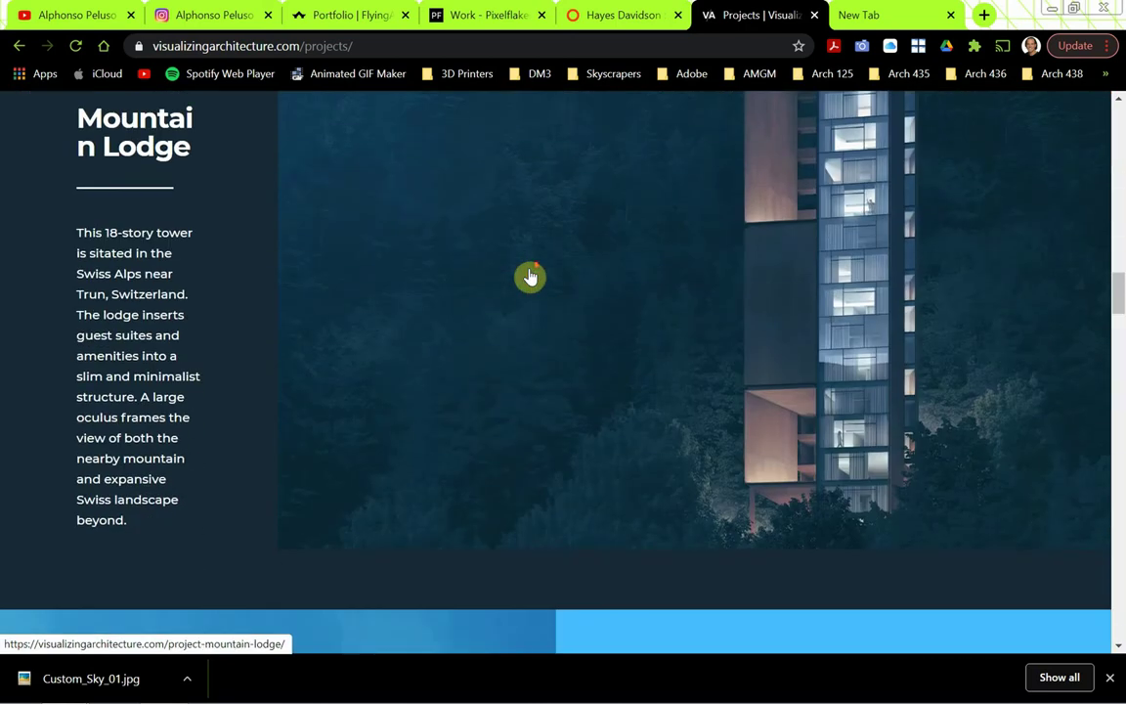
{"action": "scroll", "coordinate": [530, 276], "scroll_direction": "down", "scroll_amount": 5}
{"action": "scroll", "coordinate": [530, 277], "scroll_direction": "down", "scroll_amount": 6}
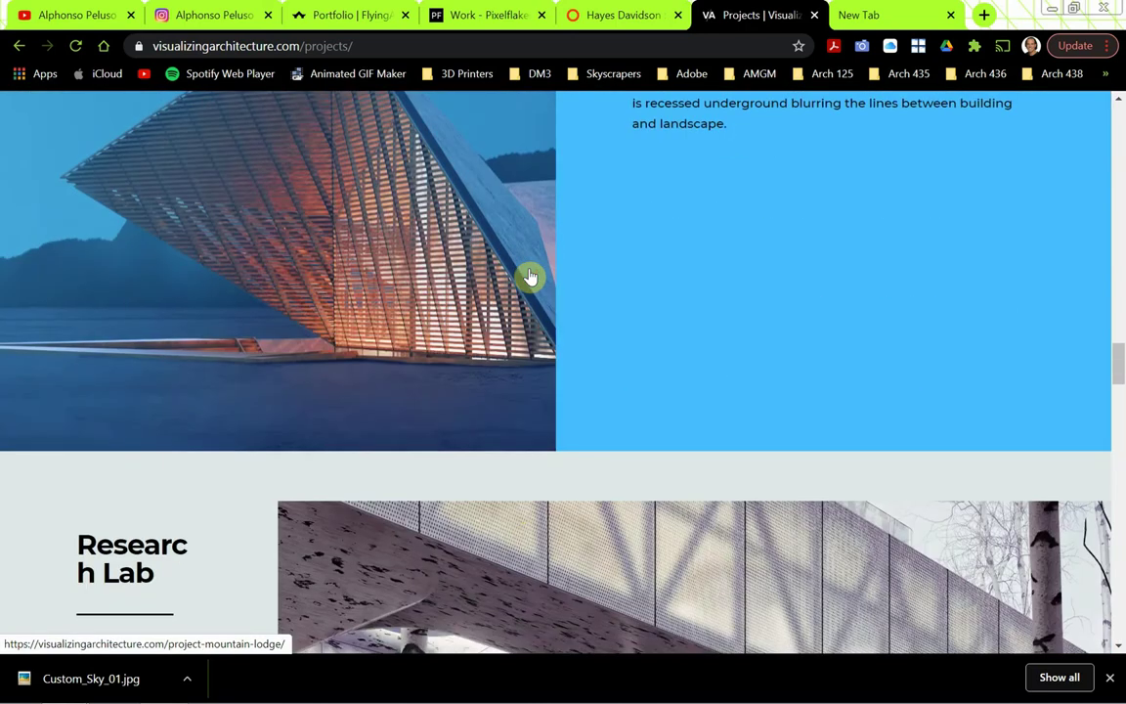
{"action": "scroll", "coordinate": [530, 277], "scroll_direction": "down", "scroll_amount": 5}
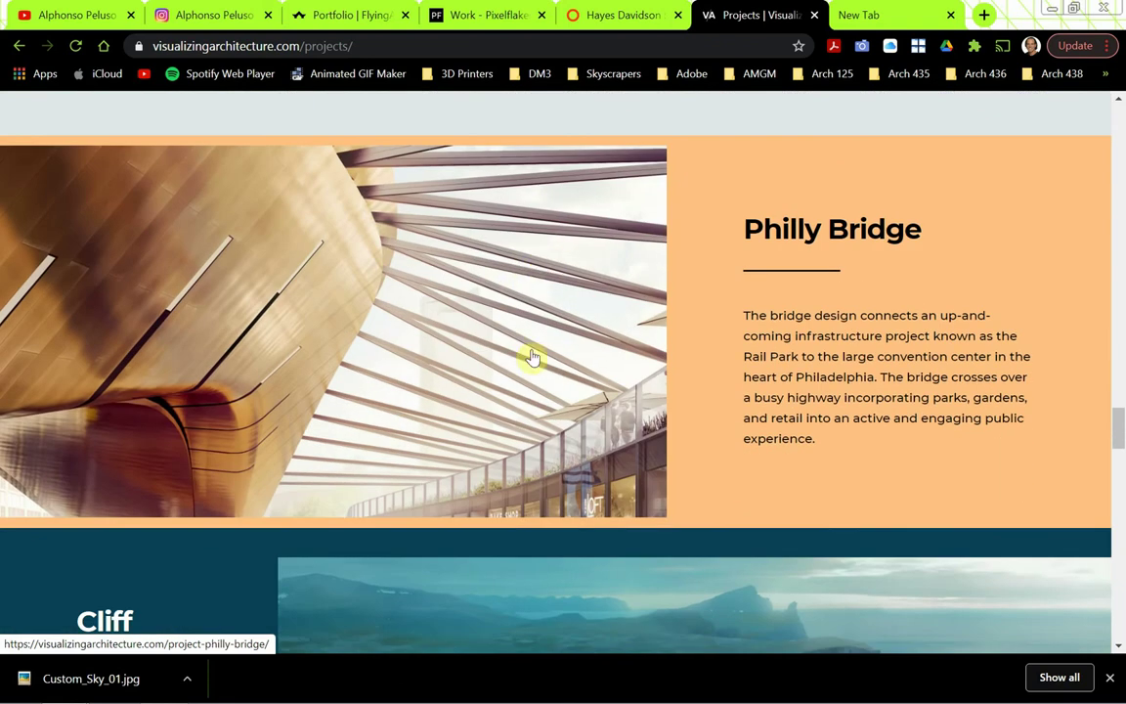
Step: Switch to Photoshop and close the Custom Sky_Test.psd document
{"action": "left_click", "coordinate": [174, 692]}
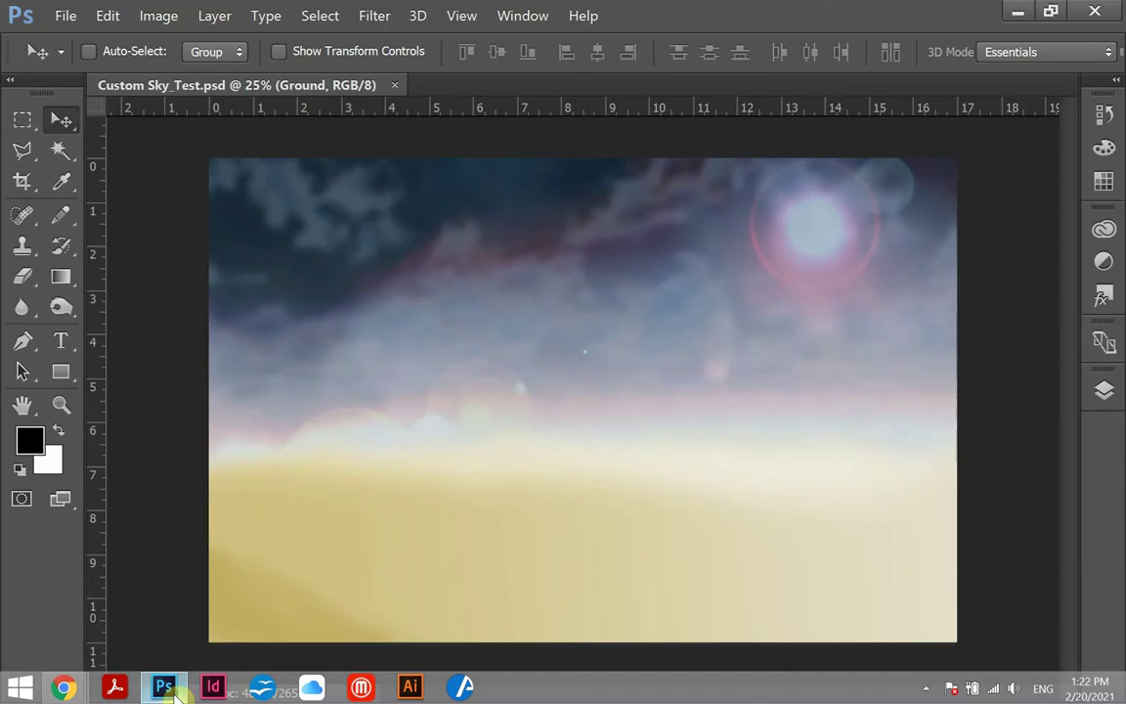
{"action": "left_click", "coordinate": [394, 86]}
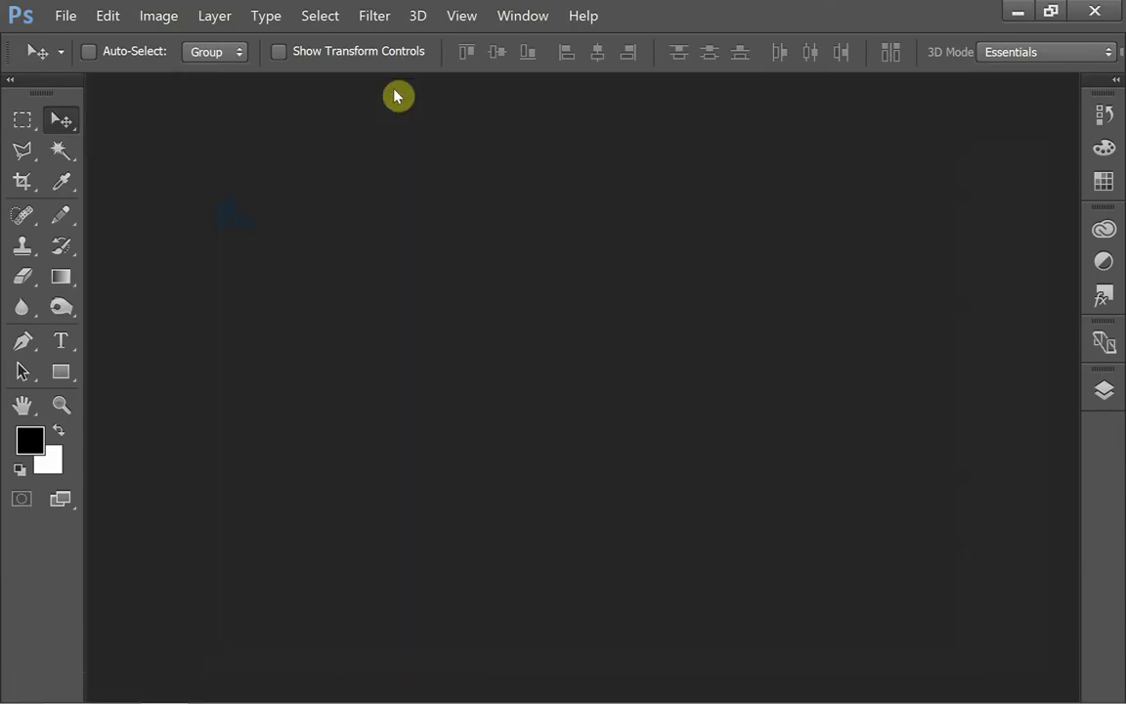
Step: Start a new document sized in inches, 17 wide by 11 high, keeping the resolution at 300 pixels/inch
{"action": "left_click", "coordinate": [64, 18]}
{"action": "left_click", "coordinate": [69, 35]}
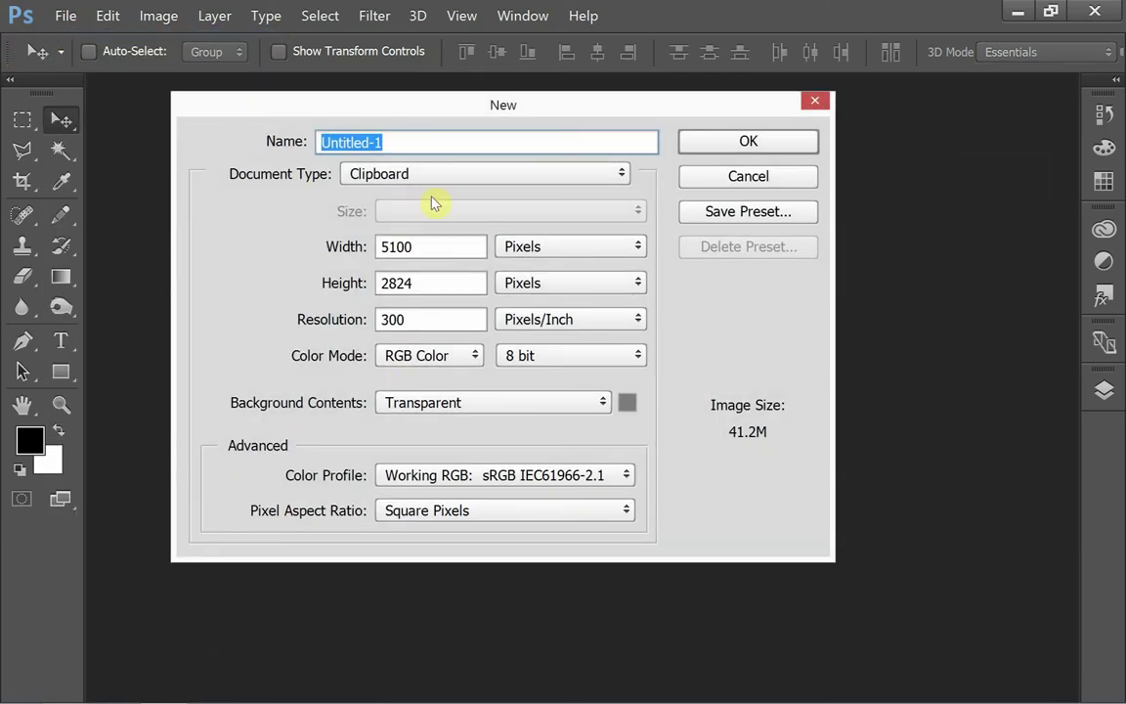
{"action": "left_click", "coordinate": [537, 250]}
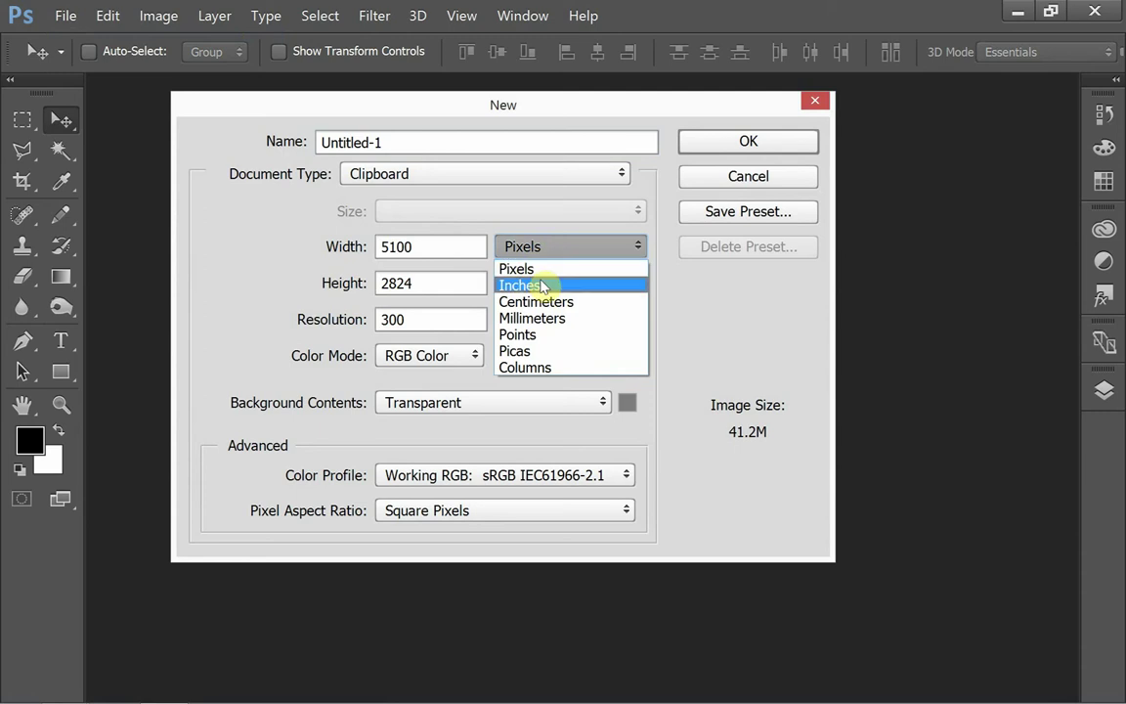
{"action": "left_click", "coordinate": [541, 284]}
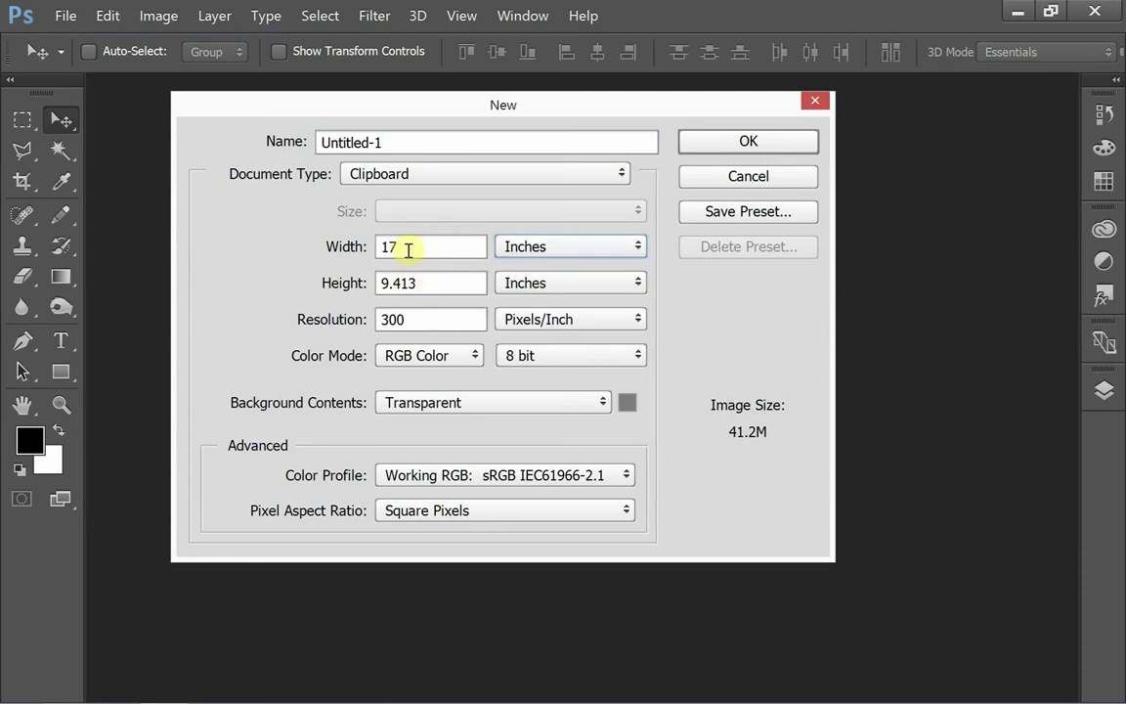
{"action": "left_click_drag", "start_coordinate": [428, 281], "coordinate": [365, 278]}
{"action": "type", "text": "11"}
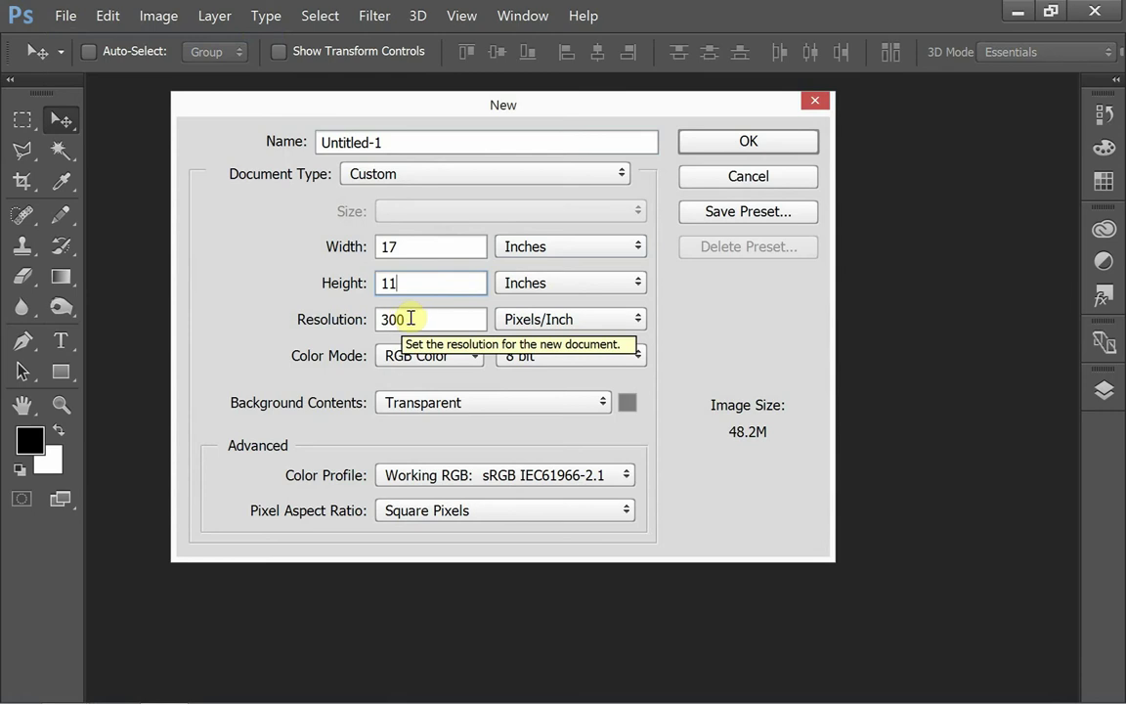
{"action": "left_click_drag", "start_coordinate": [395, 318], "coordinate": [370, 318]}
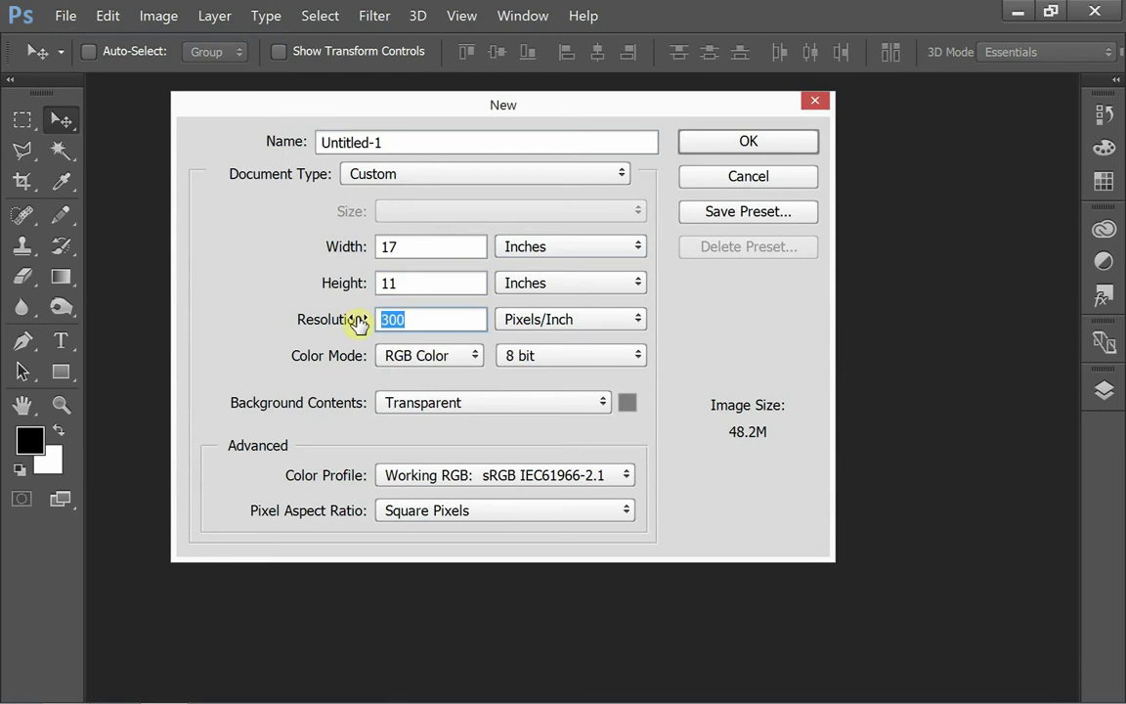
Step: Name the new document Custom Sky Background, give it transparent background contents and create it
{"action": "left_click_drag", "start_coordinate": [394, 144], "coordinate": [294, 140]}
{"action": "type", "text": "Cus"}
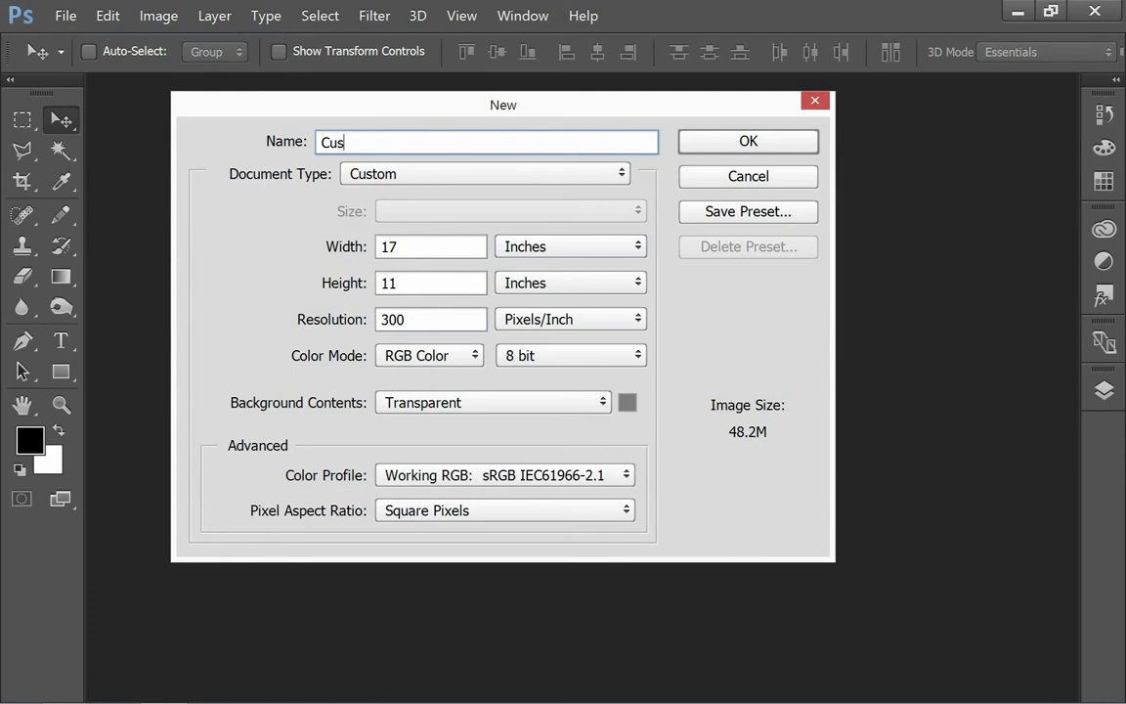
{"action": "type", "text": "tom Sky Background"}
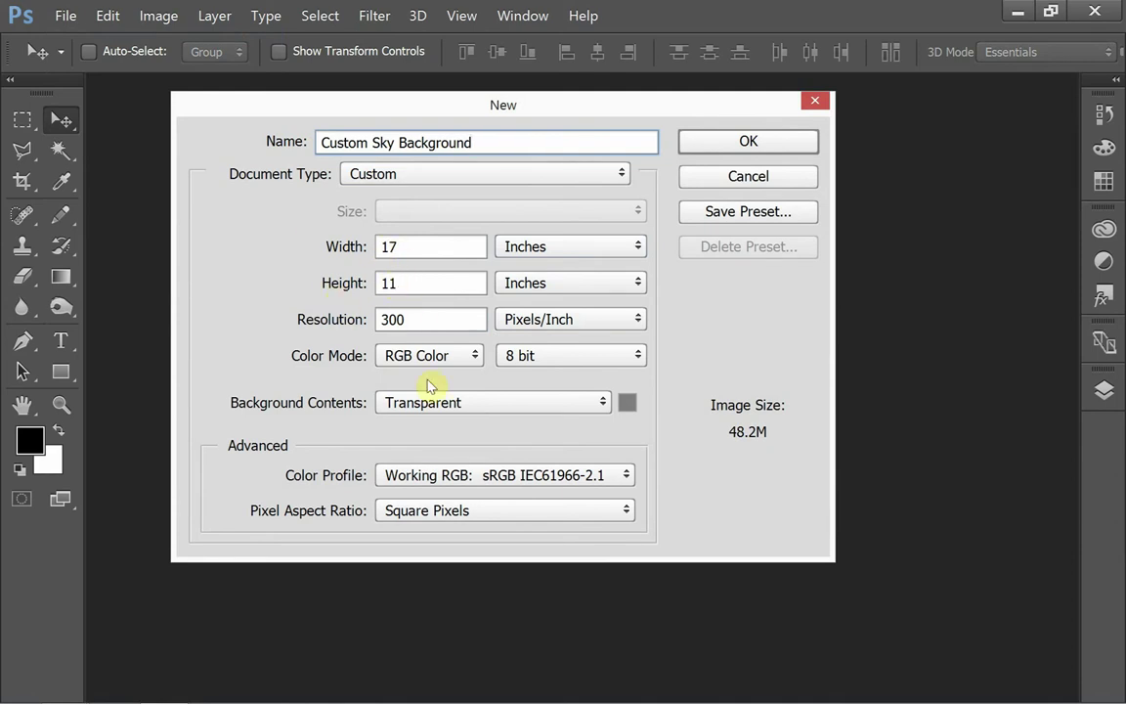
{"action": "left_click", "coordinate": [435, 407]}
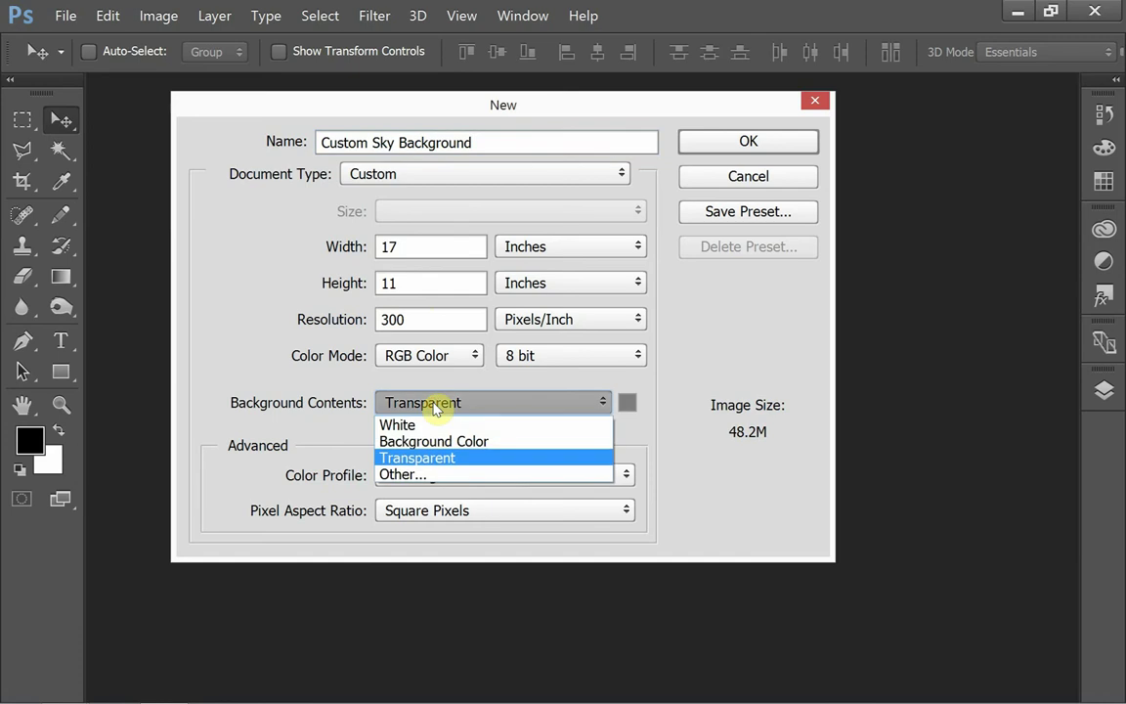
{"action": "left_click", "coordinate": [428, 457]}
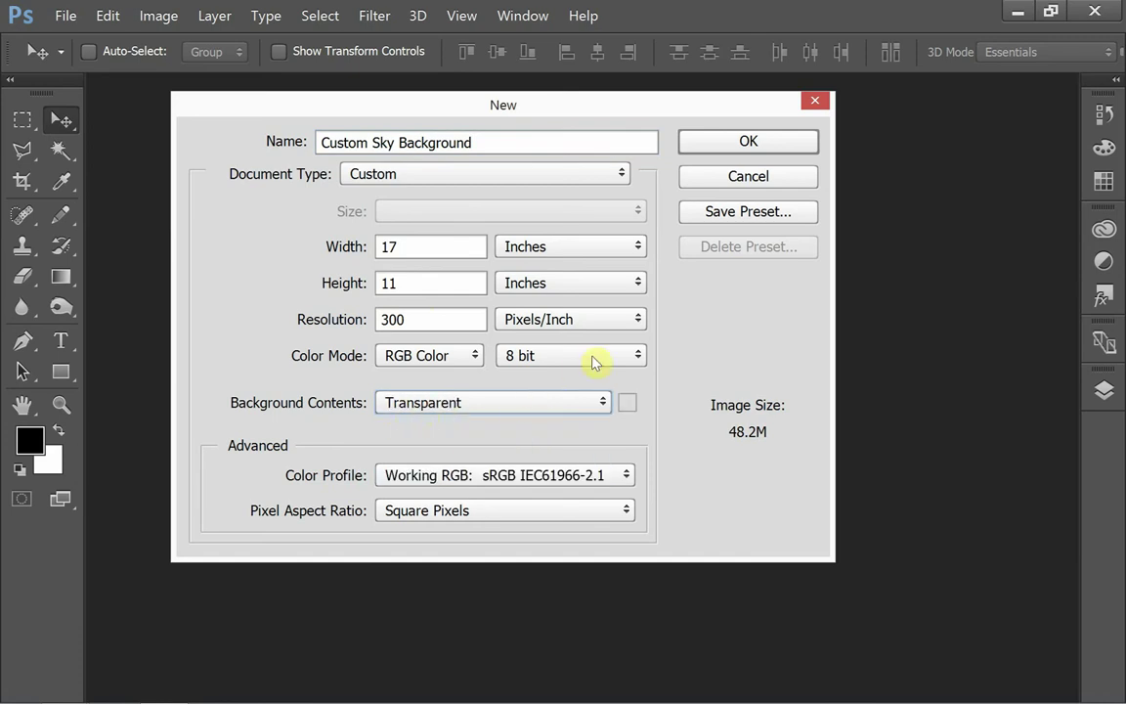
{"action": "left_click", "coordinate": [748, 143]}
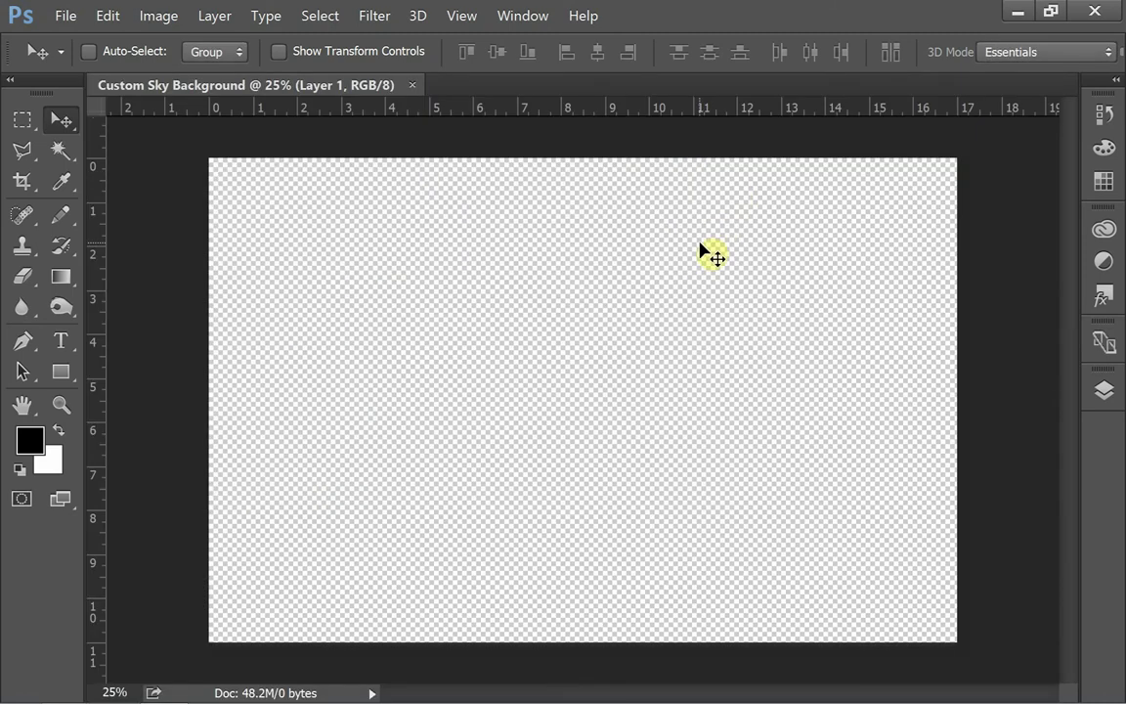
Step: Rename Layer 1 to Blue Gradient
{"action": "left_click", "coordinate": [1106, 400]}
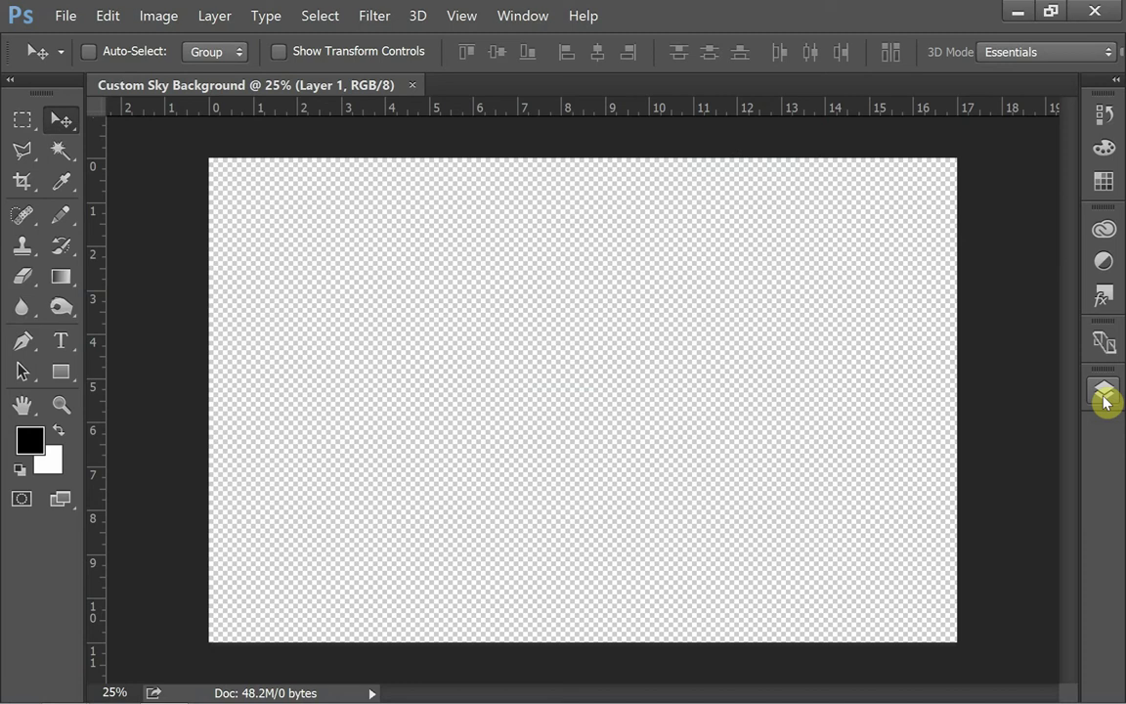
{"action": "left_click", "coordinate": [1104, 396]}
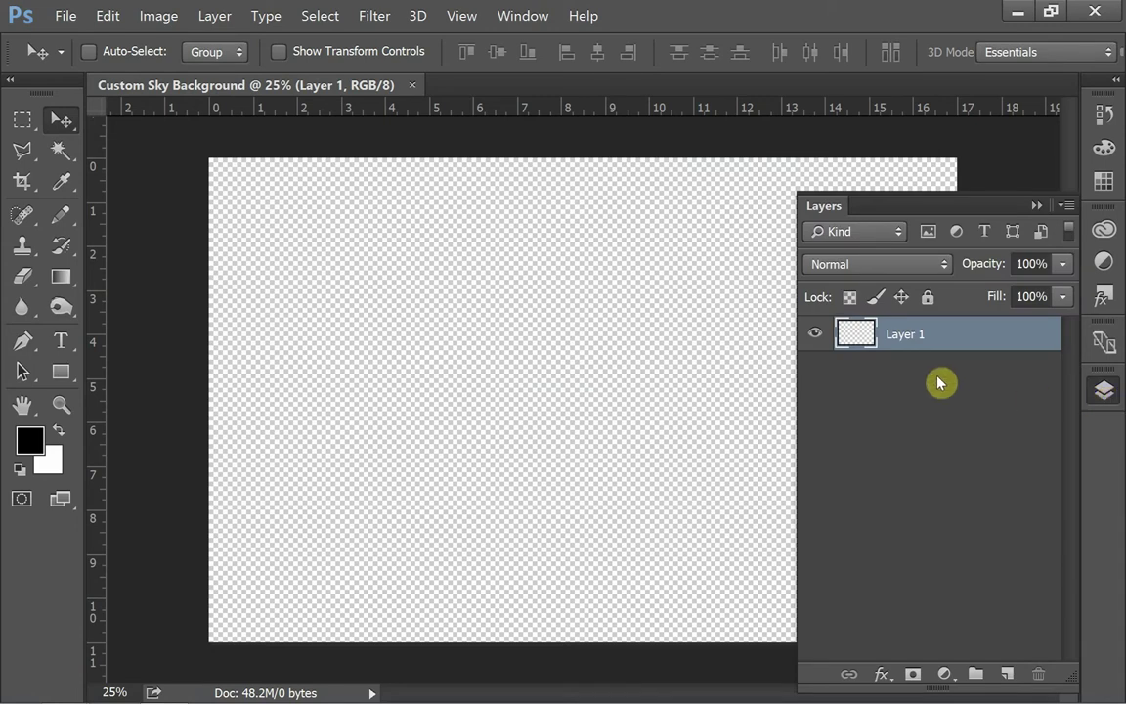
{"action": "double_click", "coordinate": [910, 335]}
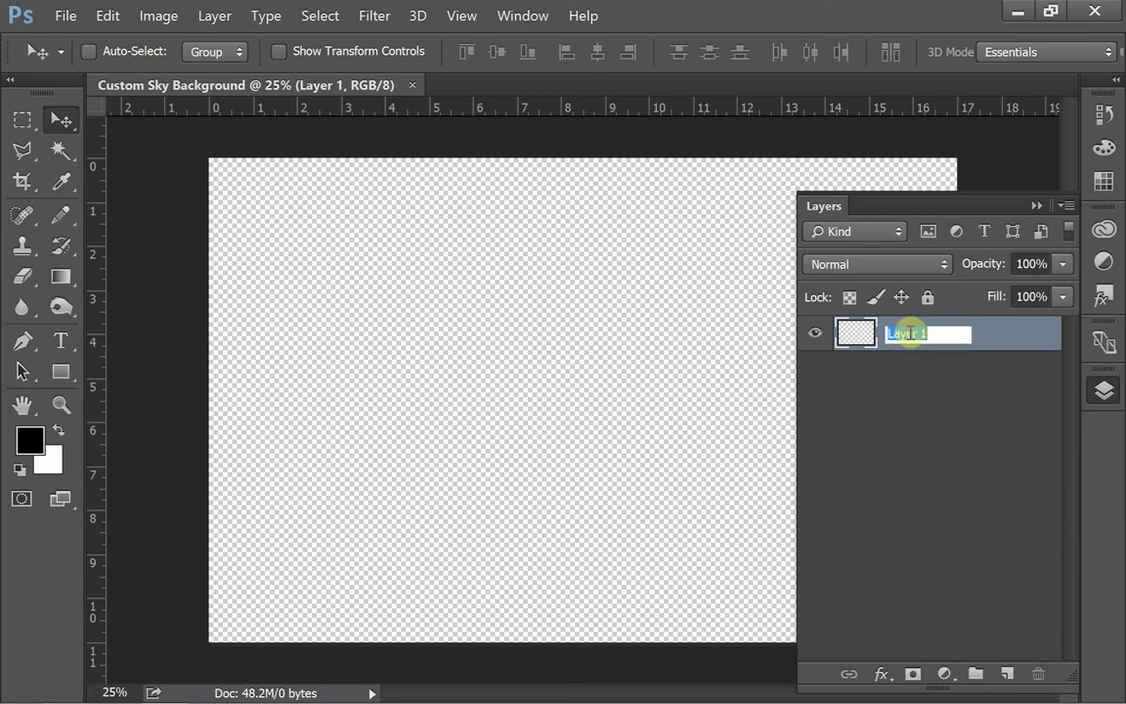
{"action": "type", "text": "Blue Gradient"}
{"action": "left_click", "coordinate": [1031, 344]}
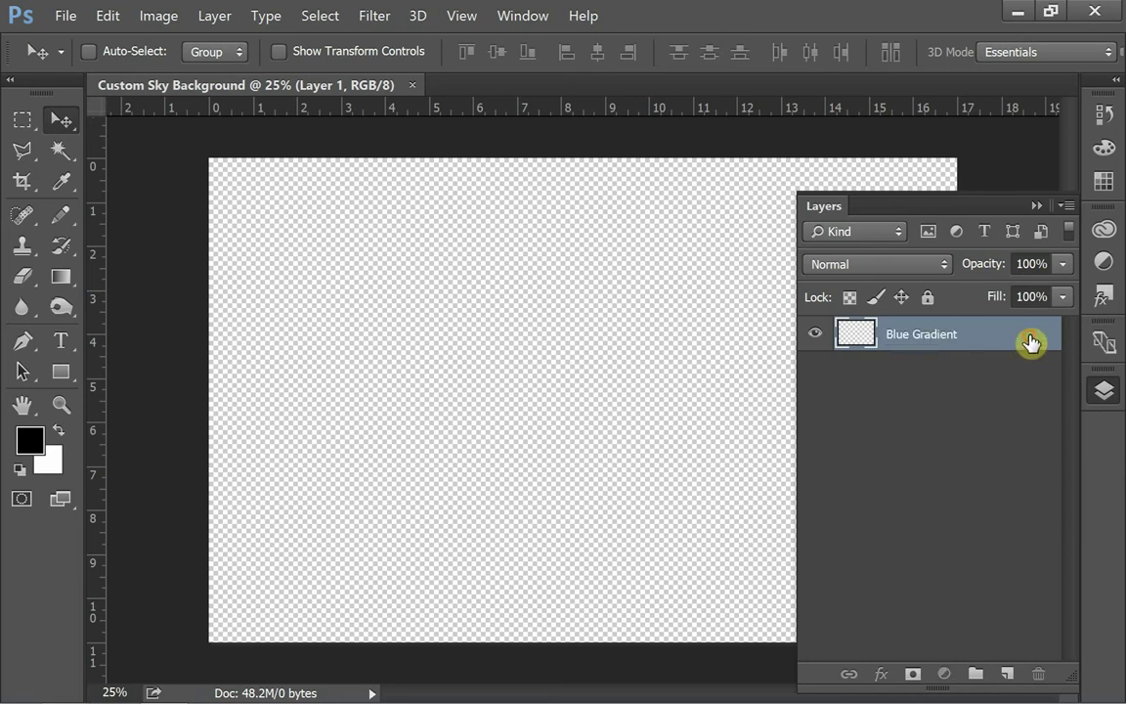
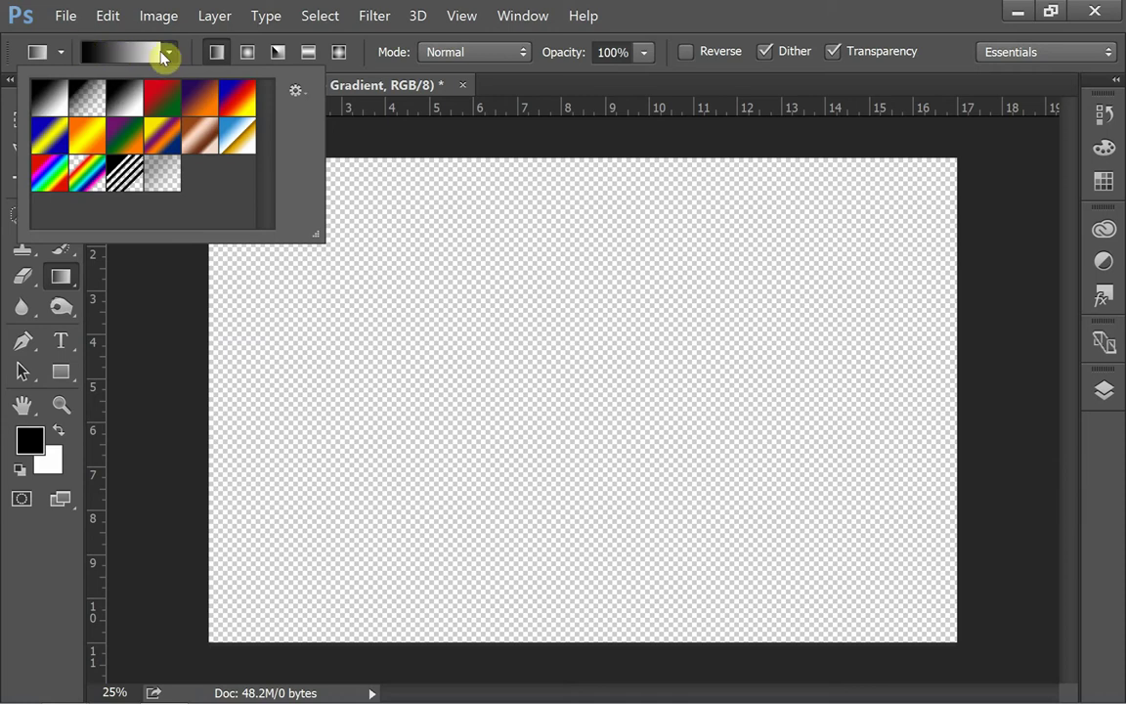
Step: Choose the Foreground to Background gradient preset for the Gradient tool
{"action": "left_click", "coordinate": [41, 104]}
{"action": "left_click", "coordinate": [84, 97]}
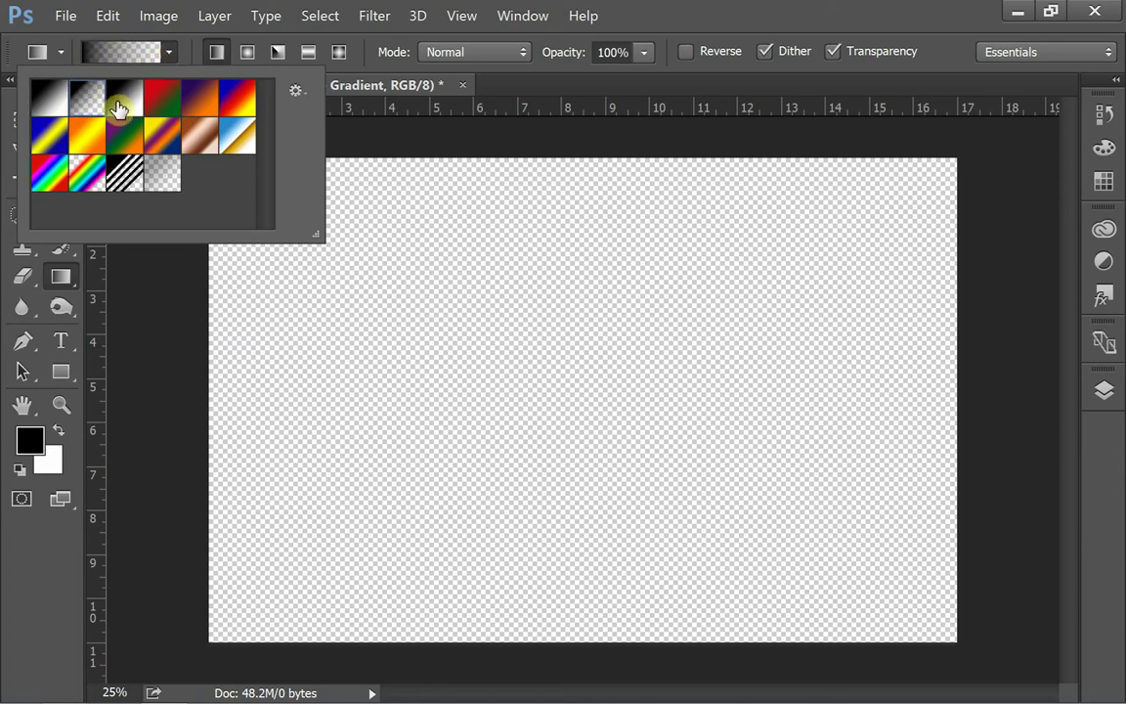
{"action": "left_click", "coordinate": [54, 114]}
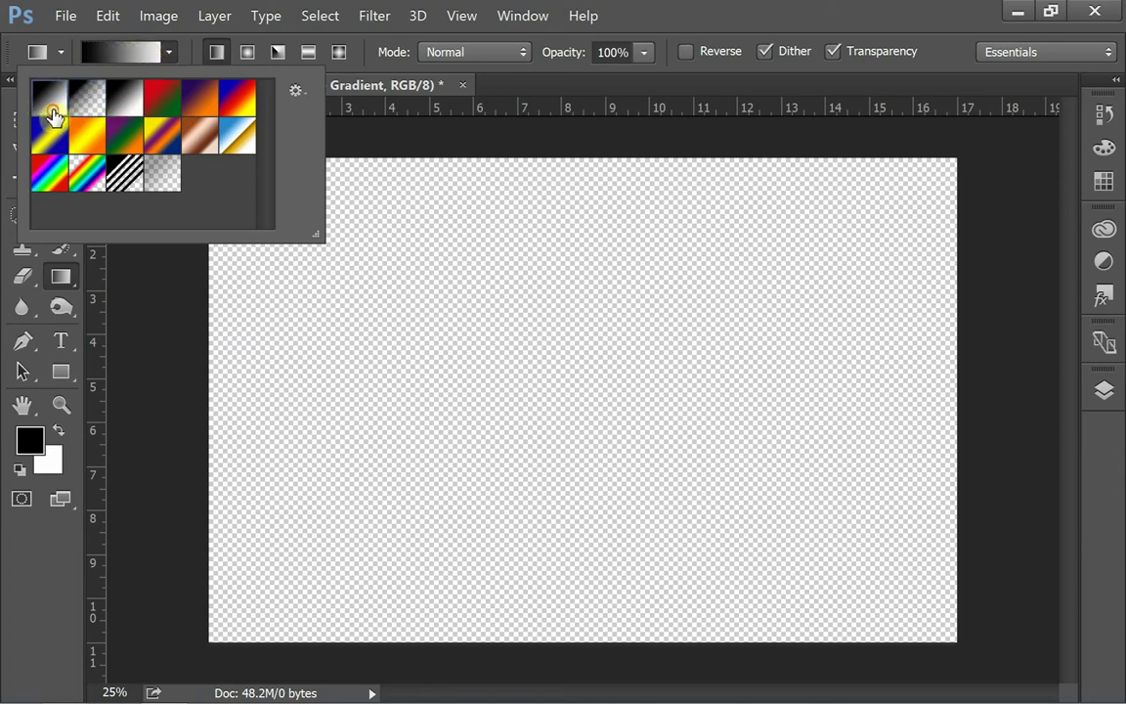
{"action": "left_click", "coordinate": [199, 41]}
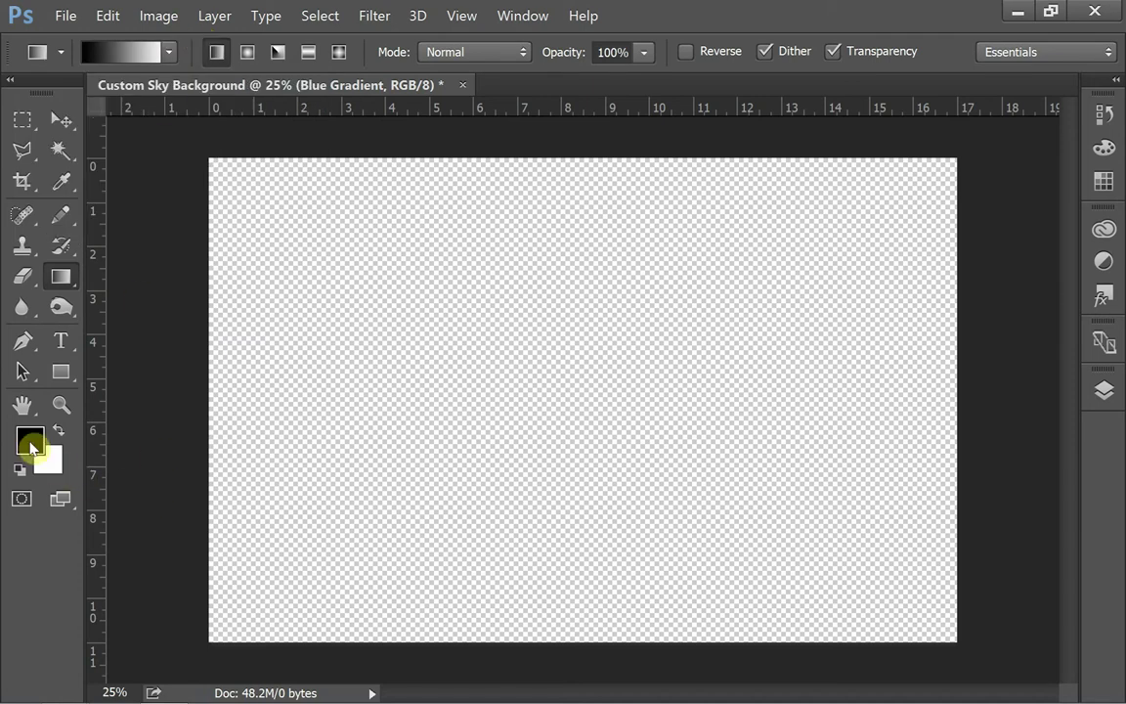
Step: Set the foreground color to dark blue 063064 and return to the Gradient tool
{"action": "left_click", "coordinate": [32, 447]}
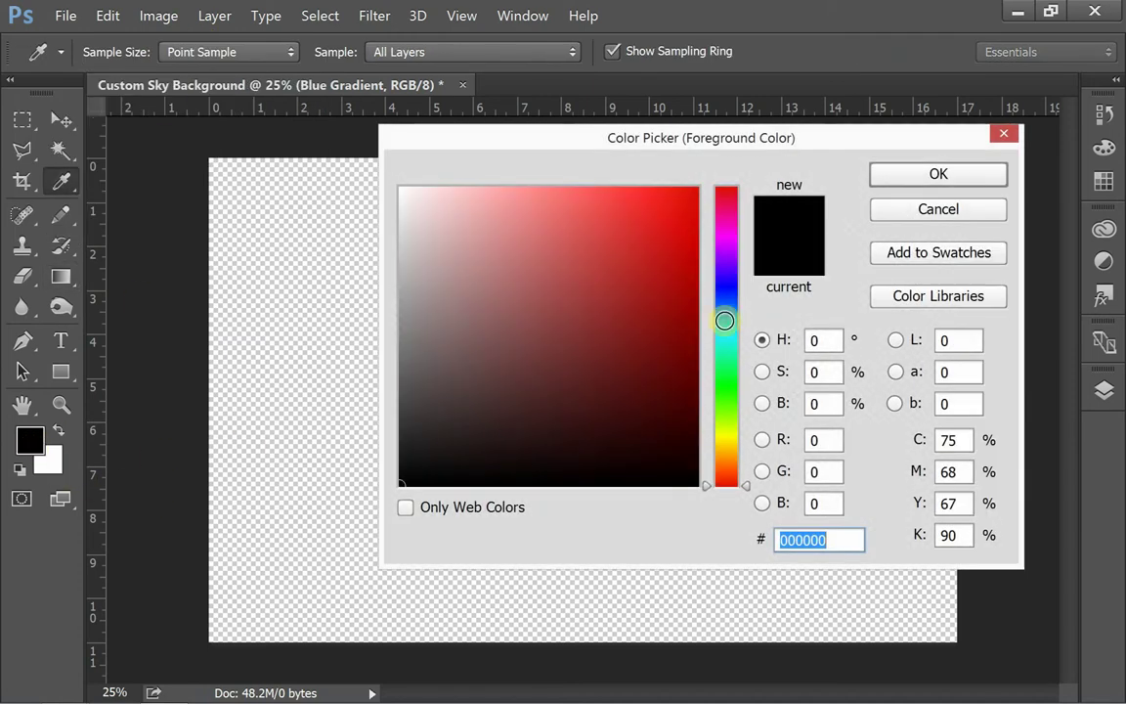
{"action": "left_click_drag", "start_coordinate": [724, 321], "coordinate": [726, 310]}
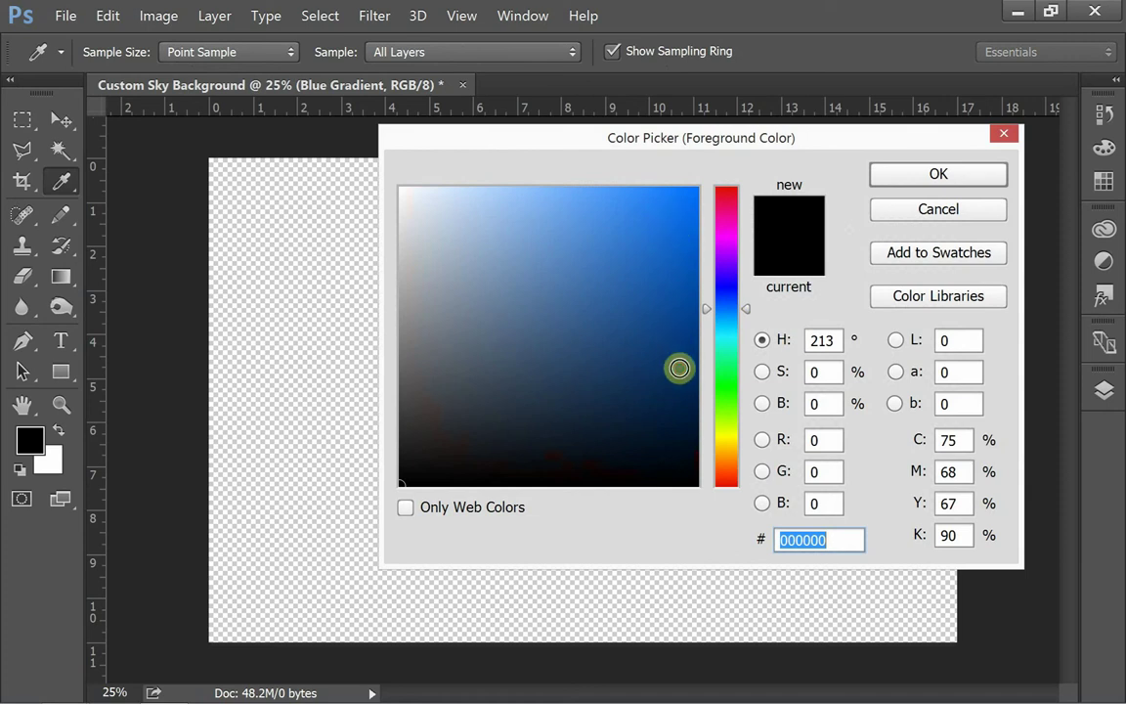
{"action": "left_click", "coordinate": [680, 367]}
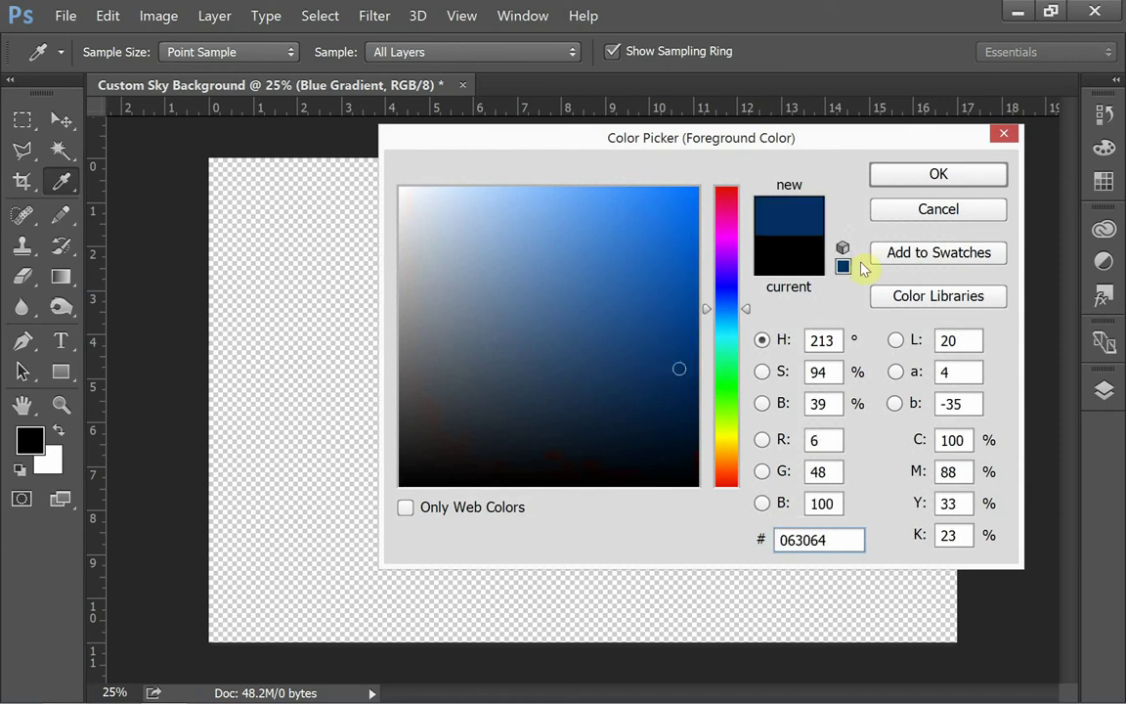
{"action": "left_click", "coordinate": [921, 173]}
{"action": "key", "text": "g"}
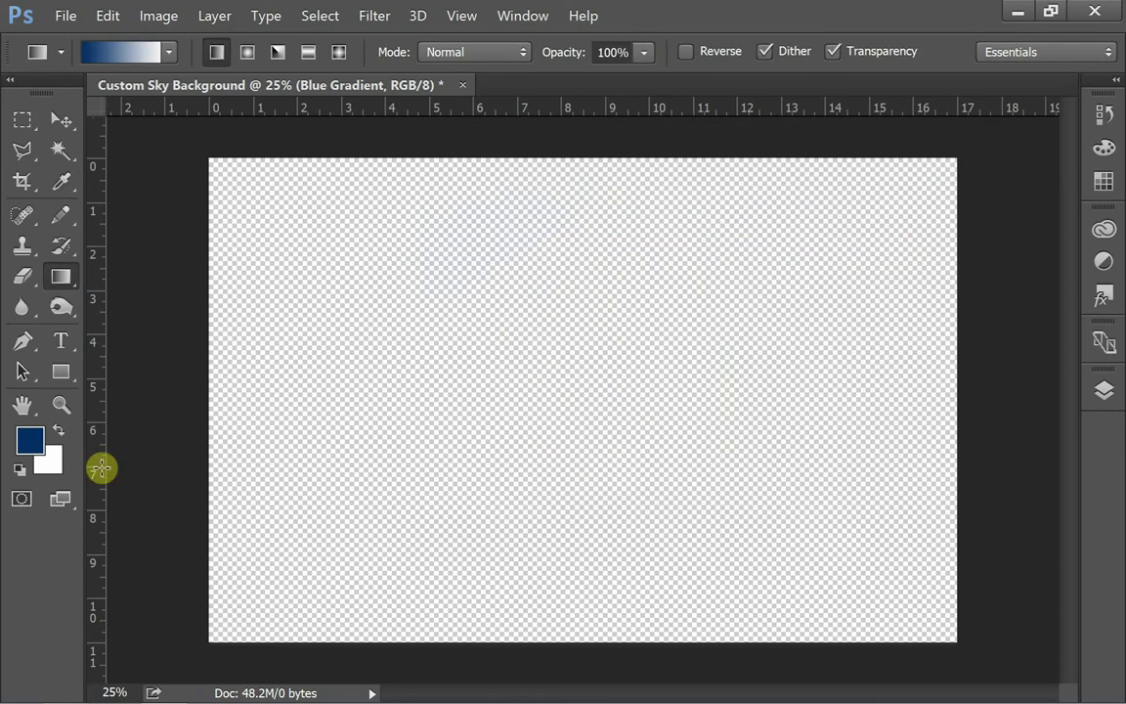
Step: Set the background color to pale blue-grey dce1e7, using the foreground blue's hue as the starting point
{"action": "left_click", "coordinate": [49, 465]}
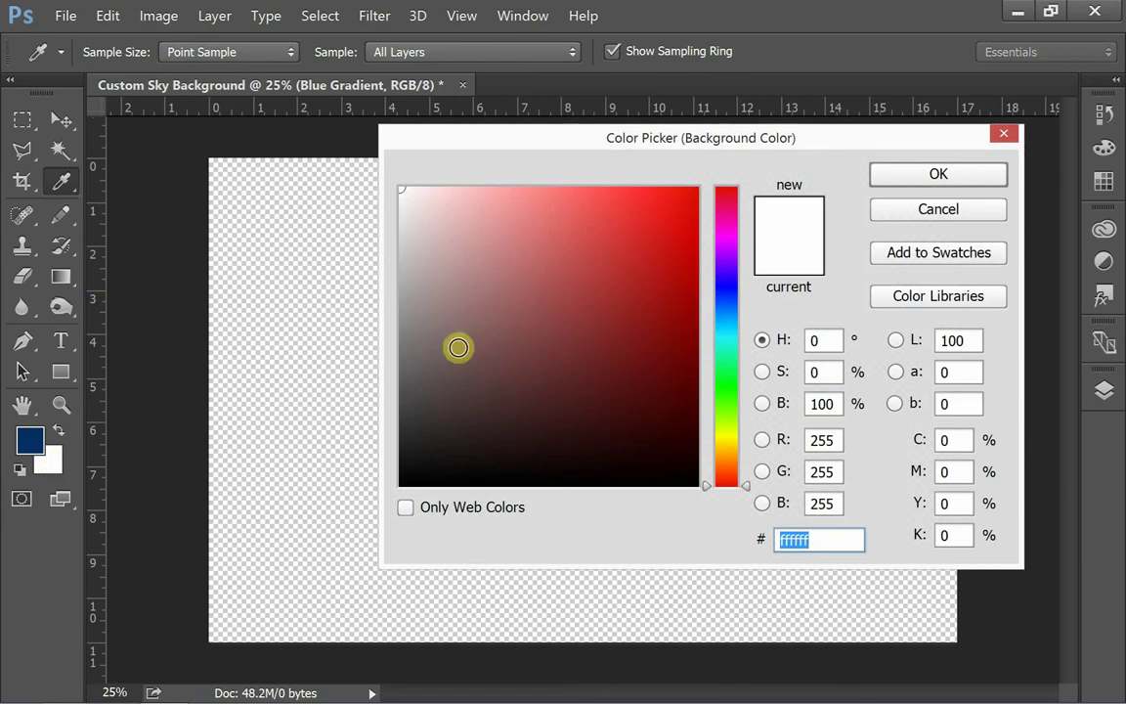
{"action": "left_click", "coordinate": [31, 444]}
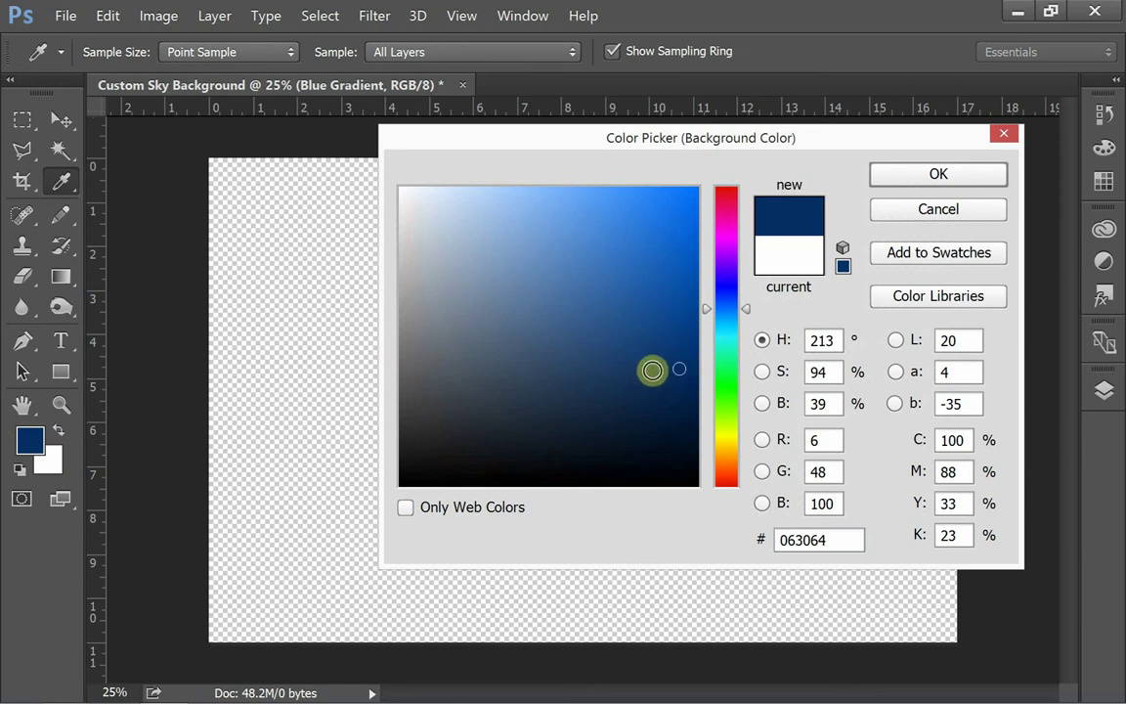
{"action": "left_click_drag", "start_coordinate": [431, 221], "coordinate": [413, 214]}
{"action": "left_click", "coordinate": [897, 185]}
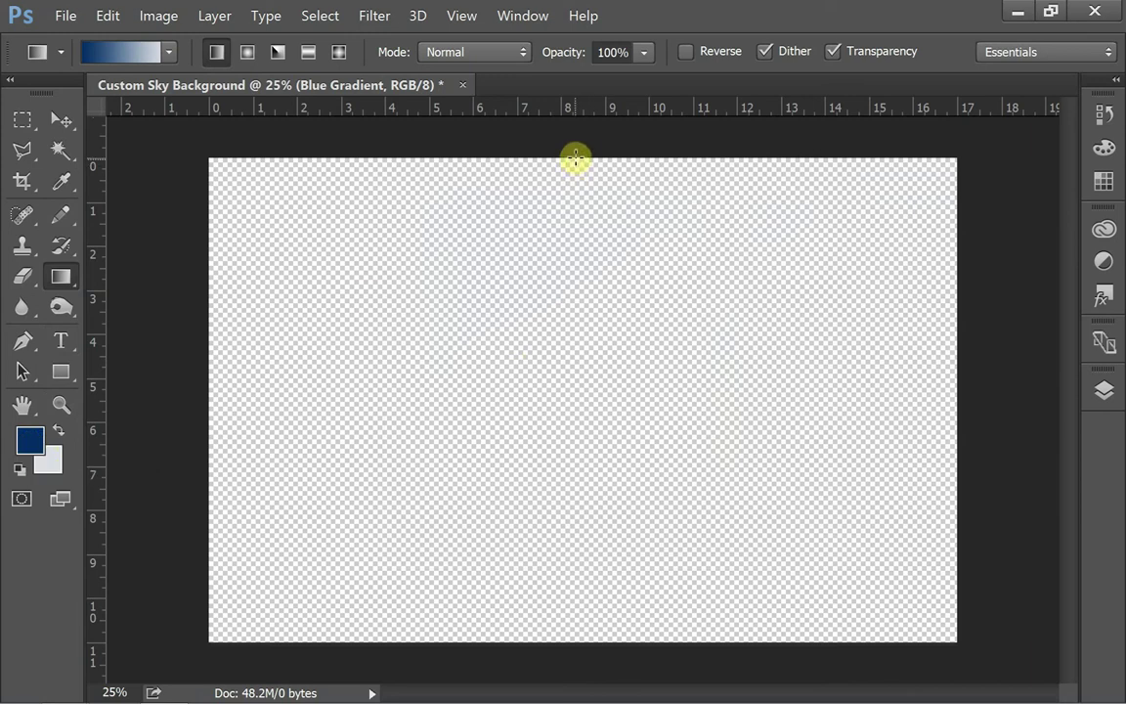
Step: Try vertical gradients on the Blue Gradient layer, one short and two spanning the canvas height, undoing each one
{"action": "left_click_drag", "start_coordinate": [576, 158], "coordinate": [647, 623]}
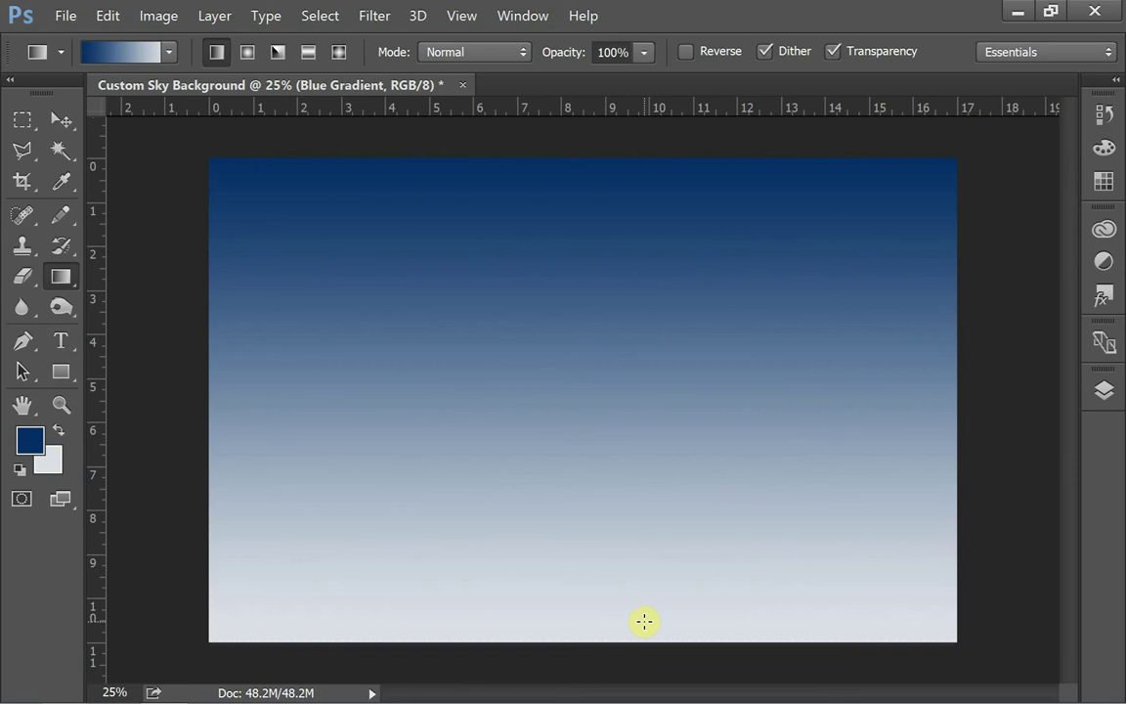
{"action": "key", "text": "ctrl+z"}
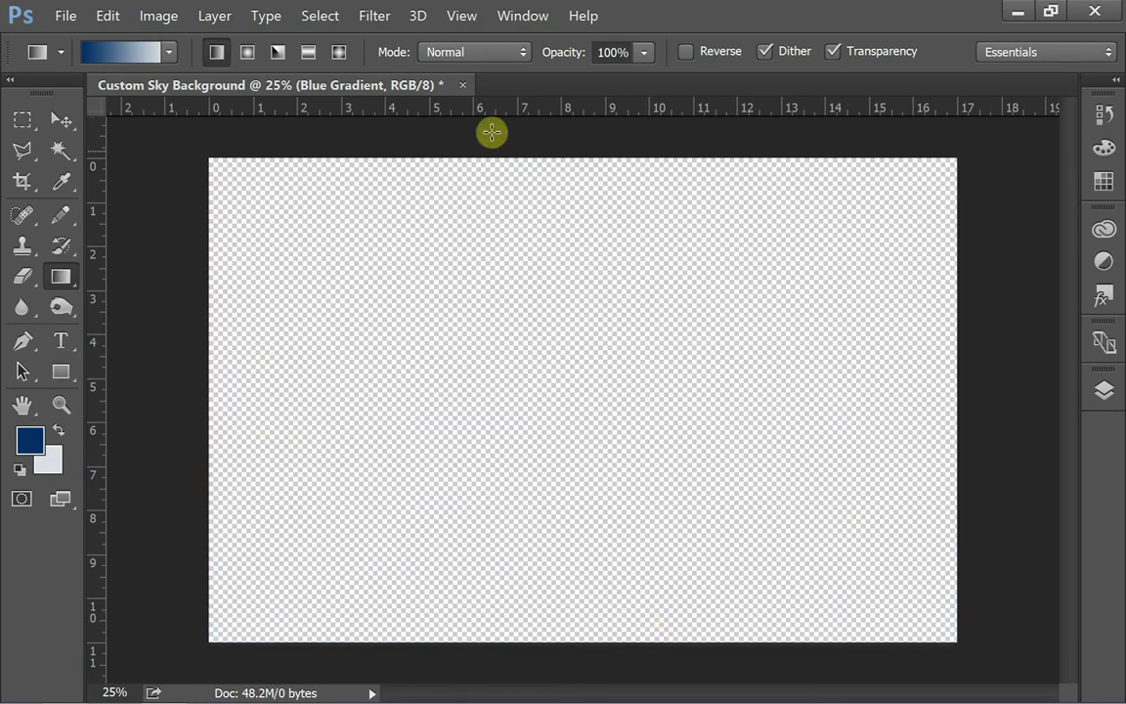
{"action": "left_click_drag", "start_coordinate": [566, 159], "coordinate": [572, 250]}
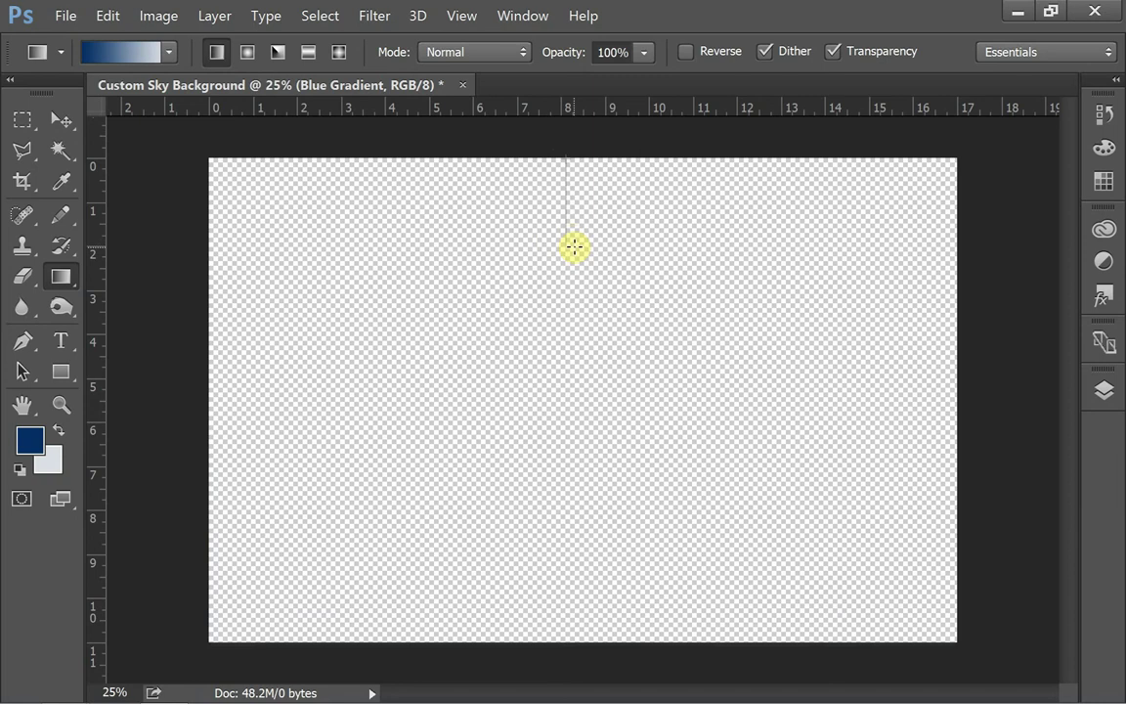
{"action": "left_click_drag", "start_coordinate": [573, 247], "coordinate": [573, 246]}
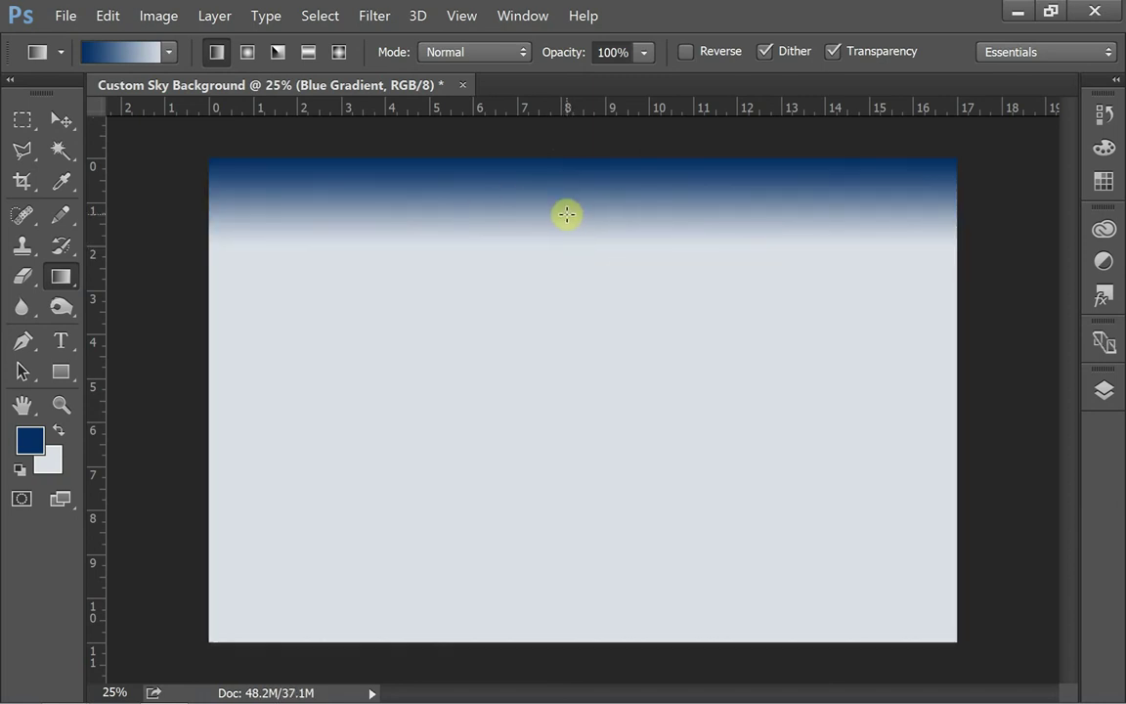
{"action": "key", "text": "ctrl+z"}
{"action": "left_click_drag", "start_coordinate": [567, 159], "coordinate": [568, 647]}
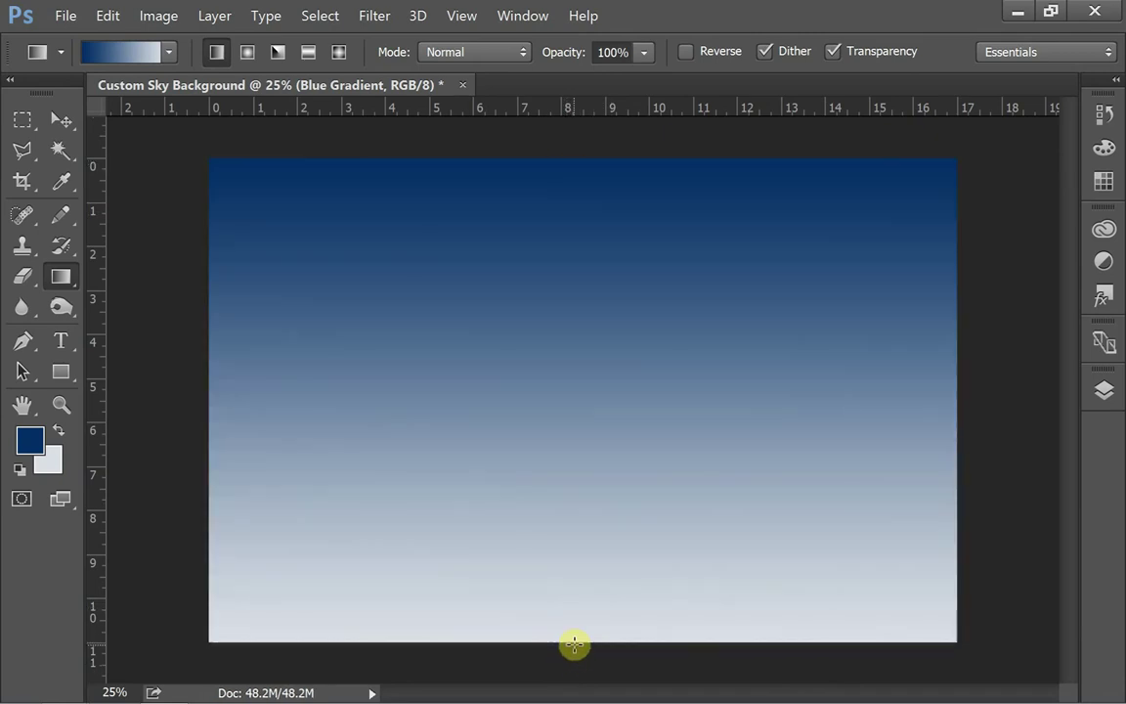
{"action": "key", "text": "ctrl+z"}
Step: Try a gradient running from the canvas's top edge to well below its bottom edge, undo it and fit the canvas to view
{"action": "key", "text": "ctrl+minus"}
{"action": "key", "text": "ctrl+minus"}
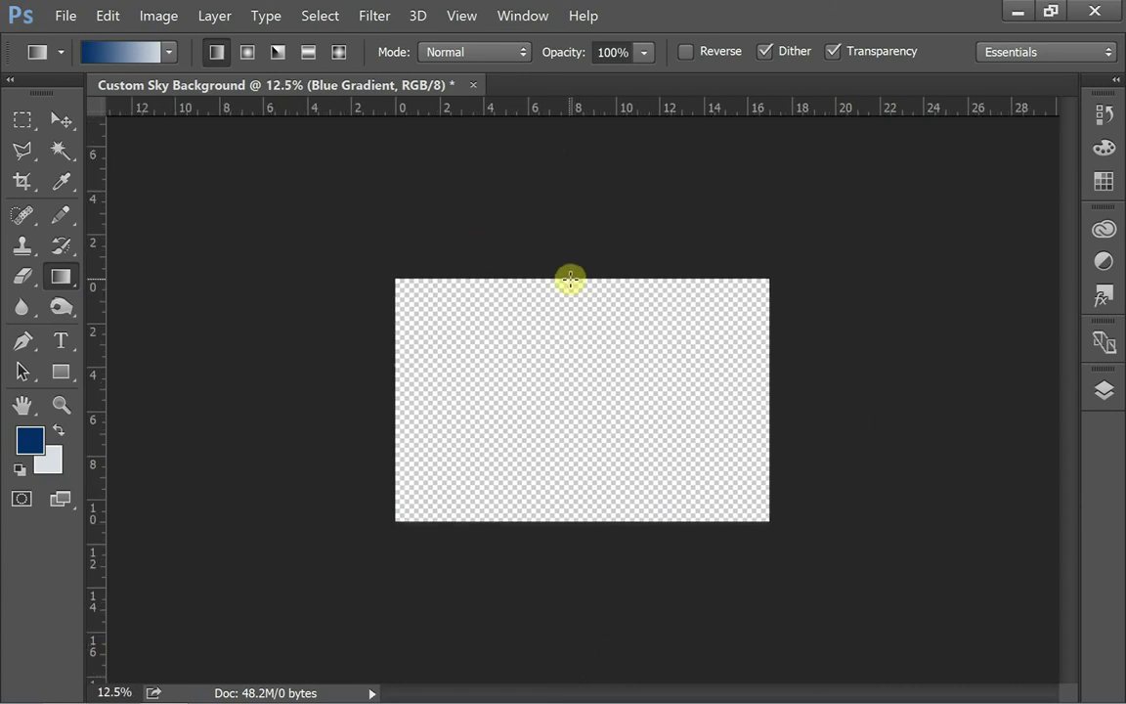
{"action": "left_click_drag", "start_coordinate": [570, 280], "coordinate": [634, 661]}
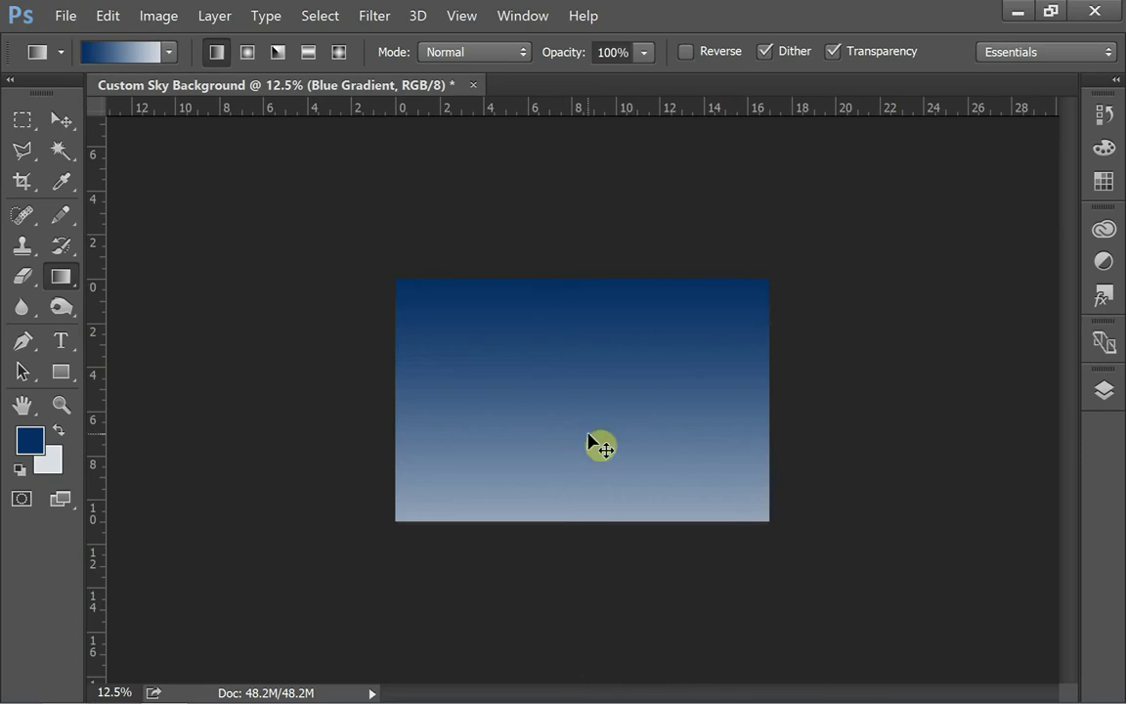
{"action": "key", "text": "ctrl+0"}
{"action": "key", "text": "ctrl+z"}
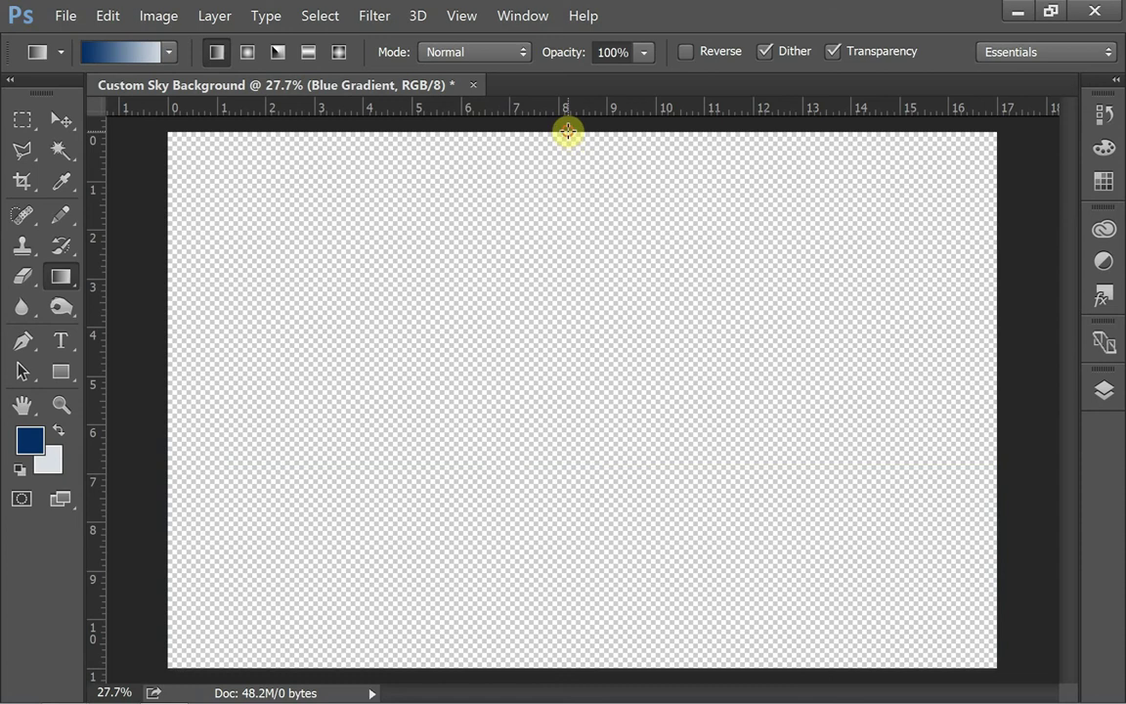
Step: Fill the Blue Gradient layer with a gradient from the canvas's top edge to its bottom edge and show the layer list
{"action": "left_click_drag", "start_coordinate": [568, 130], "coordinate": [634, 667]}
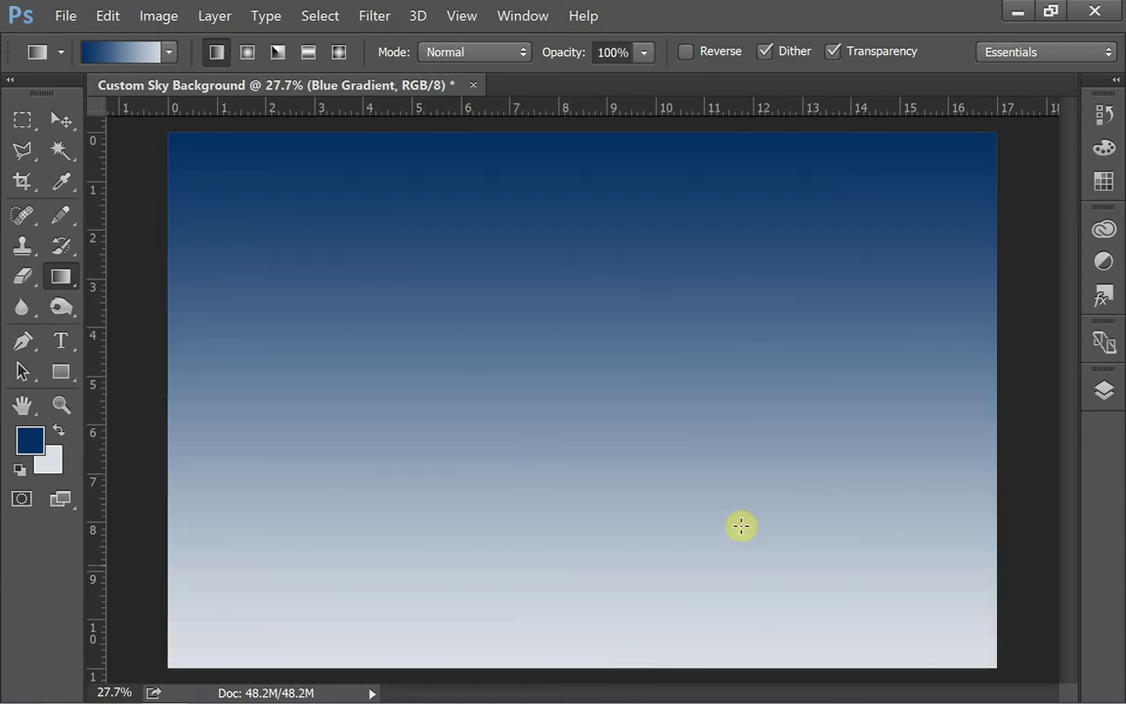
{"action": "left_click", "coordinate": [1103, 391]}
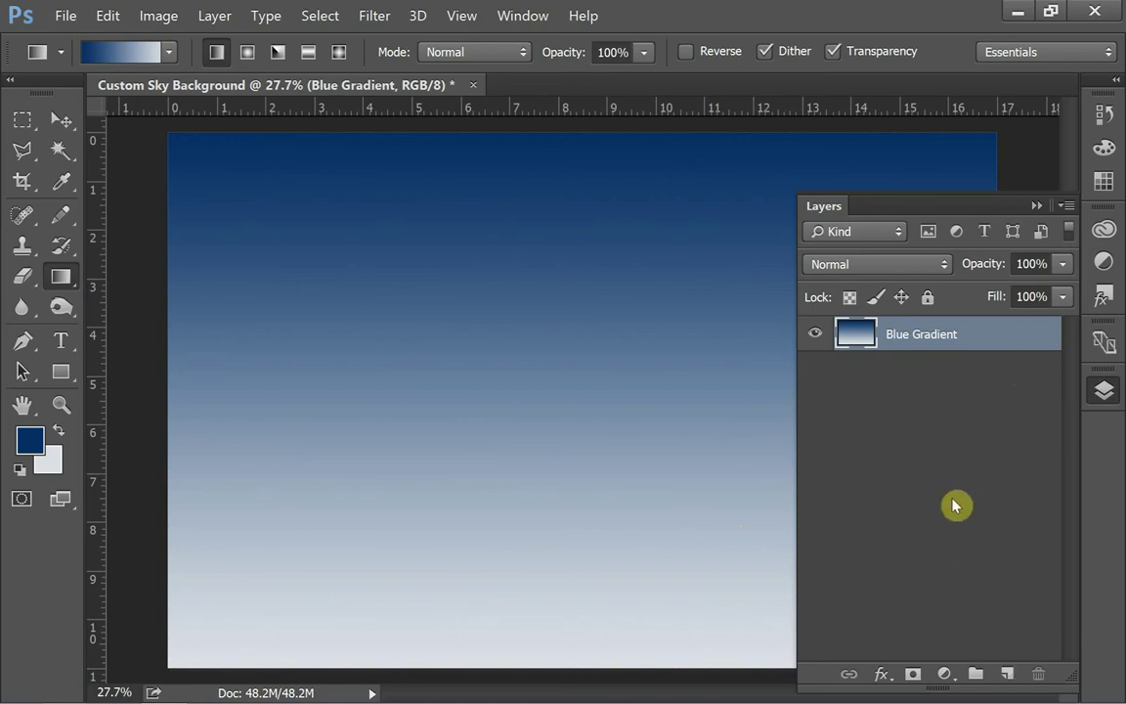
{"action": "key", "text": "c"}
{"action": "key", "text": "Escape"}
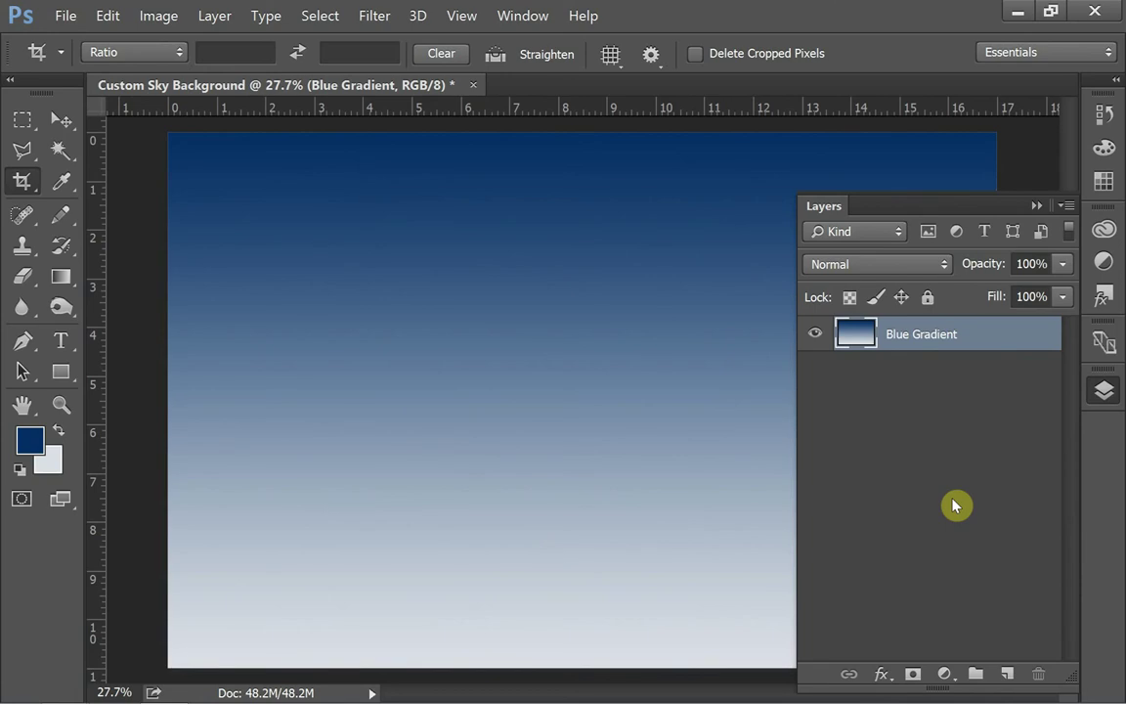
{"action": "key", "text": "ctrl+shift+n"}
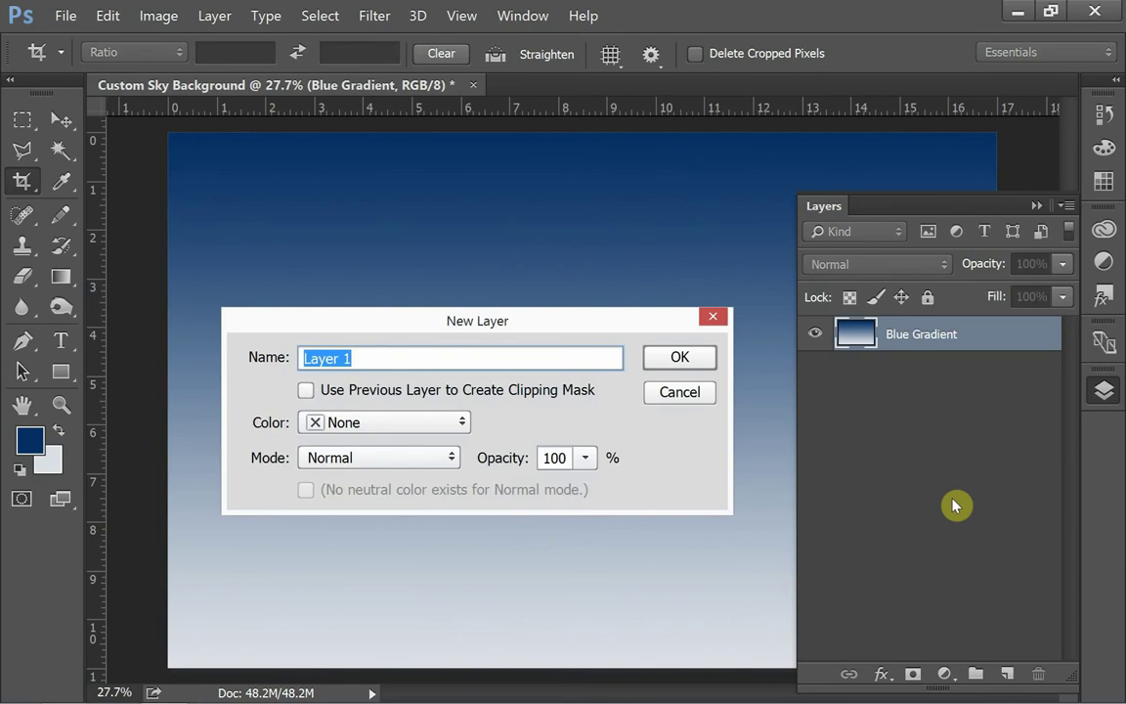
{"action": "left_click", "coordinate": [703, 396]}
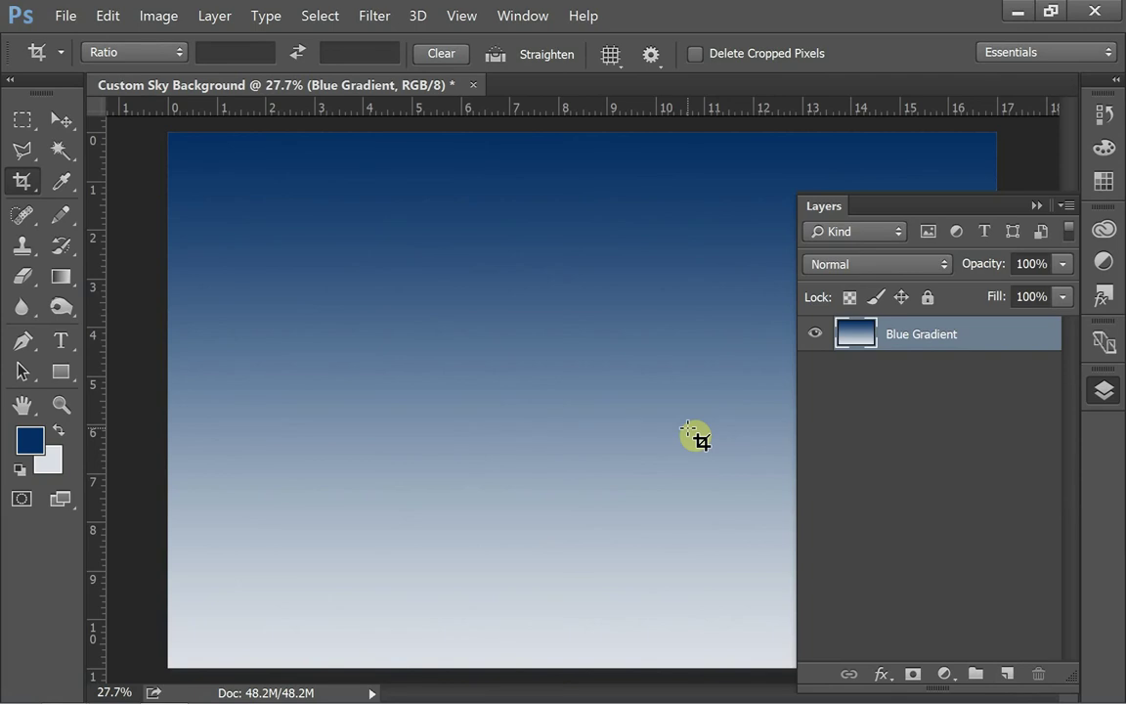
{"action": "key", "text": "ctrl"}
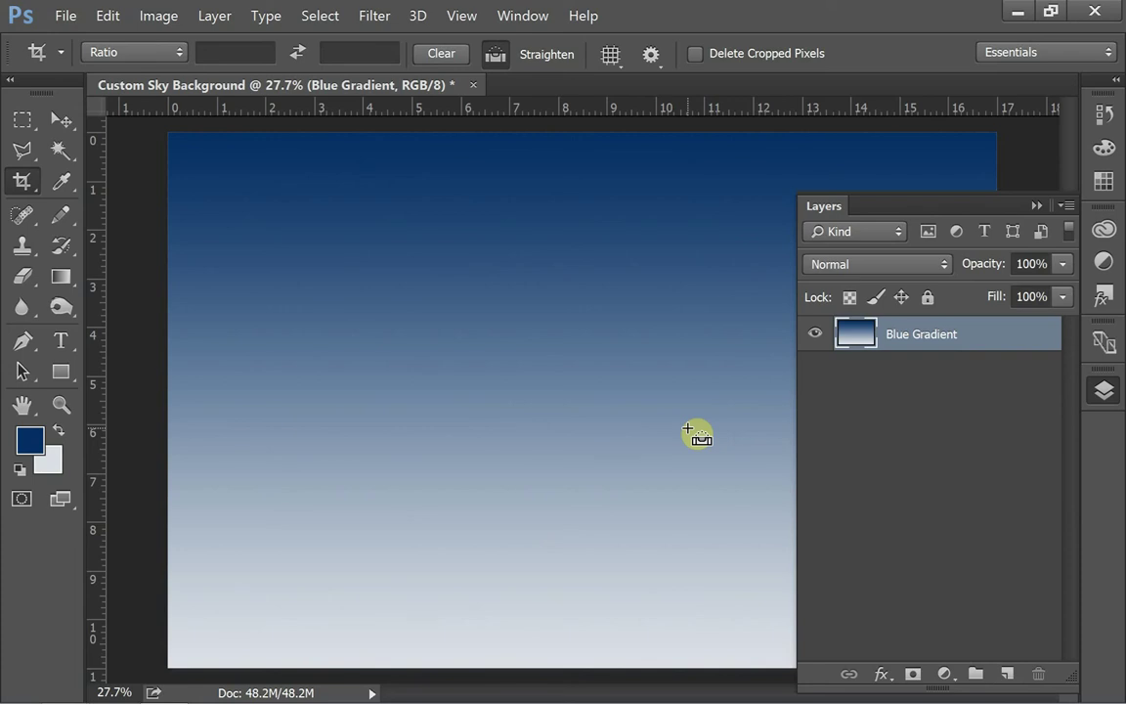
Step: Add a new layer named Red Gradient above the Blue Gradient layer
{"action": "key", "text": "ctrl+shift+n"}
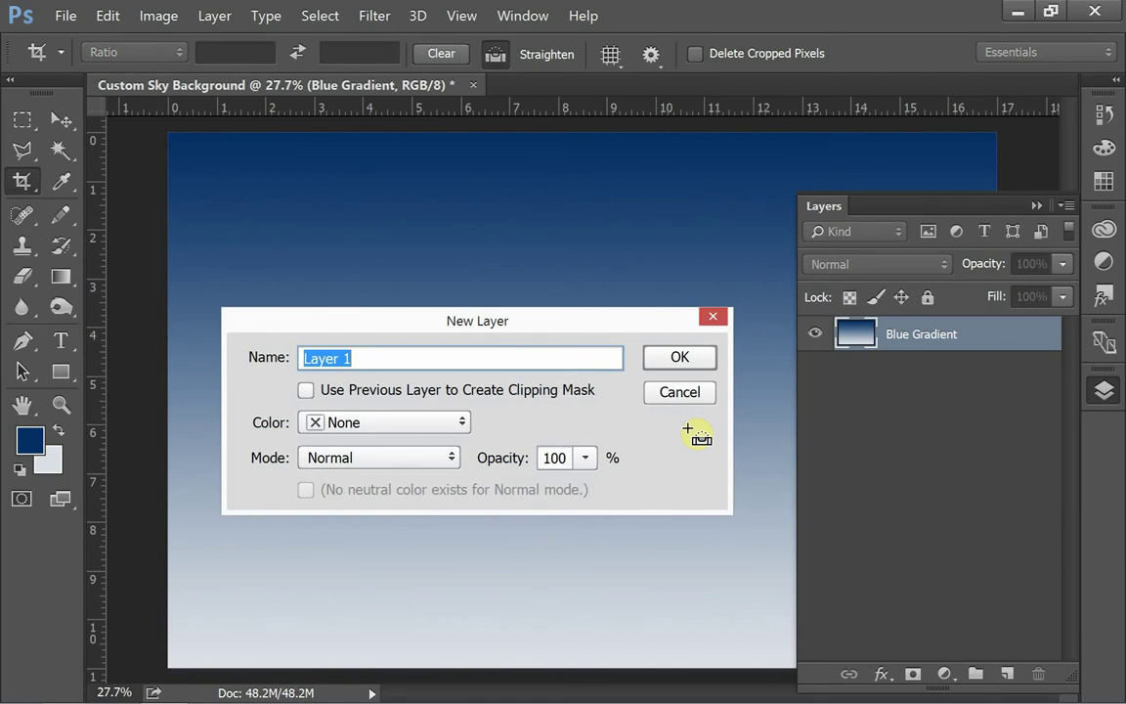
{"action": "type", "text": "Red Gradient"}
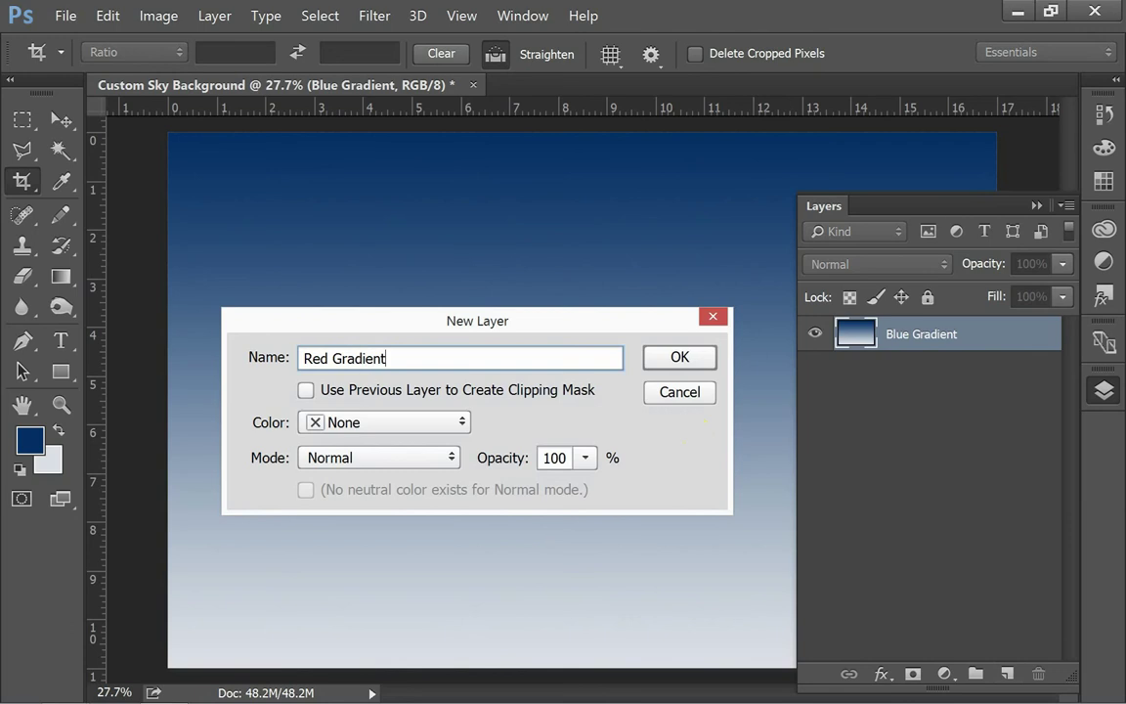
{"action": "left_click", "coordinate": [679, 358]}
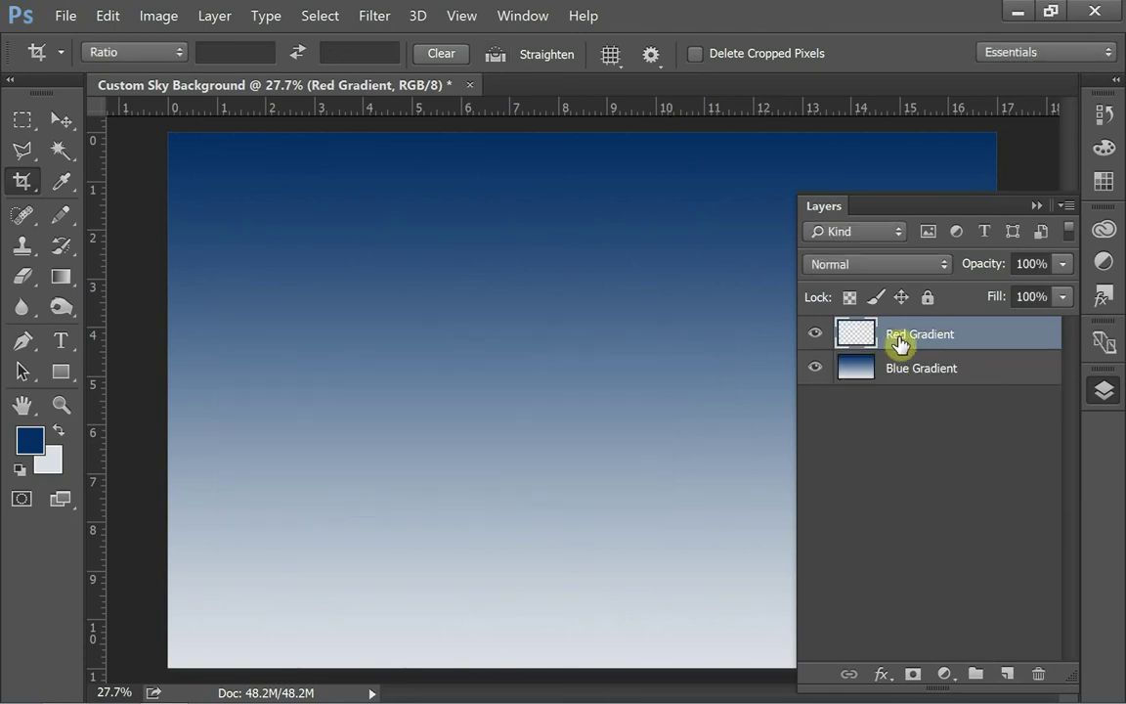
Step: Set the foreground color to bright orange fd7a05
{"action": "left_click", "coordinate": [29, 439]}
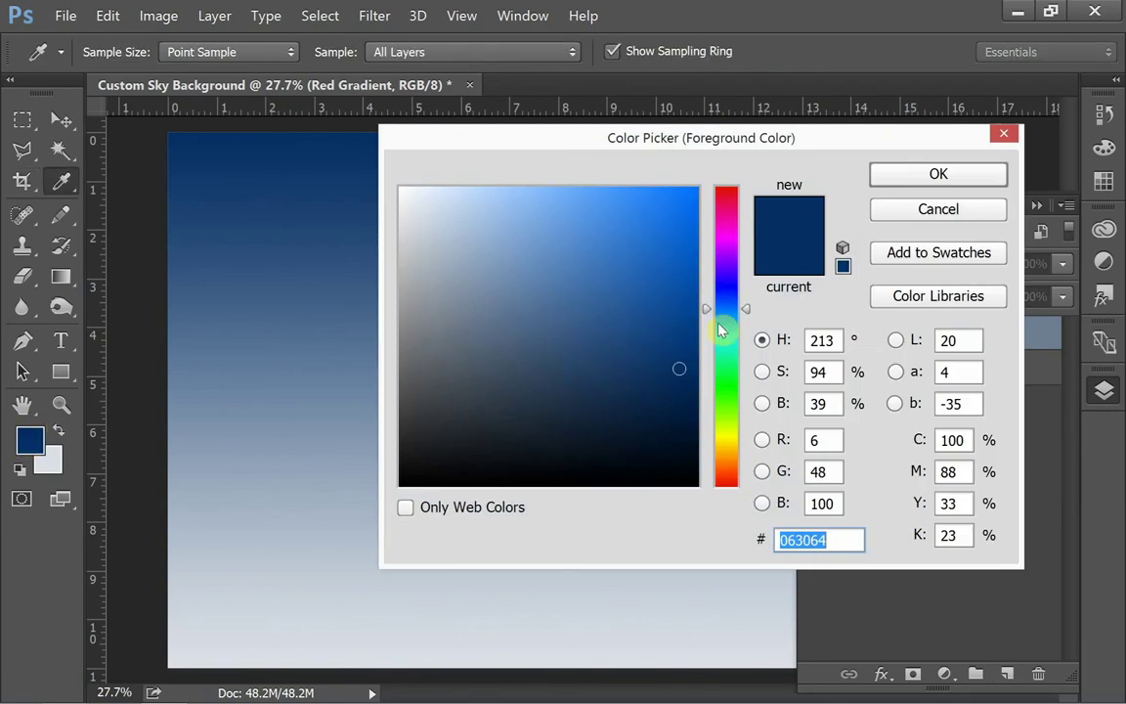
{"action": "left_click_drag", "start_coordinate": [746, 313], "coordinate": [749, 457]}
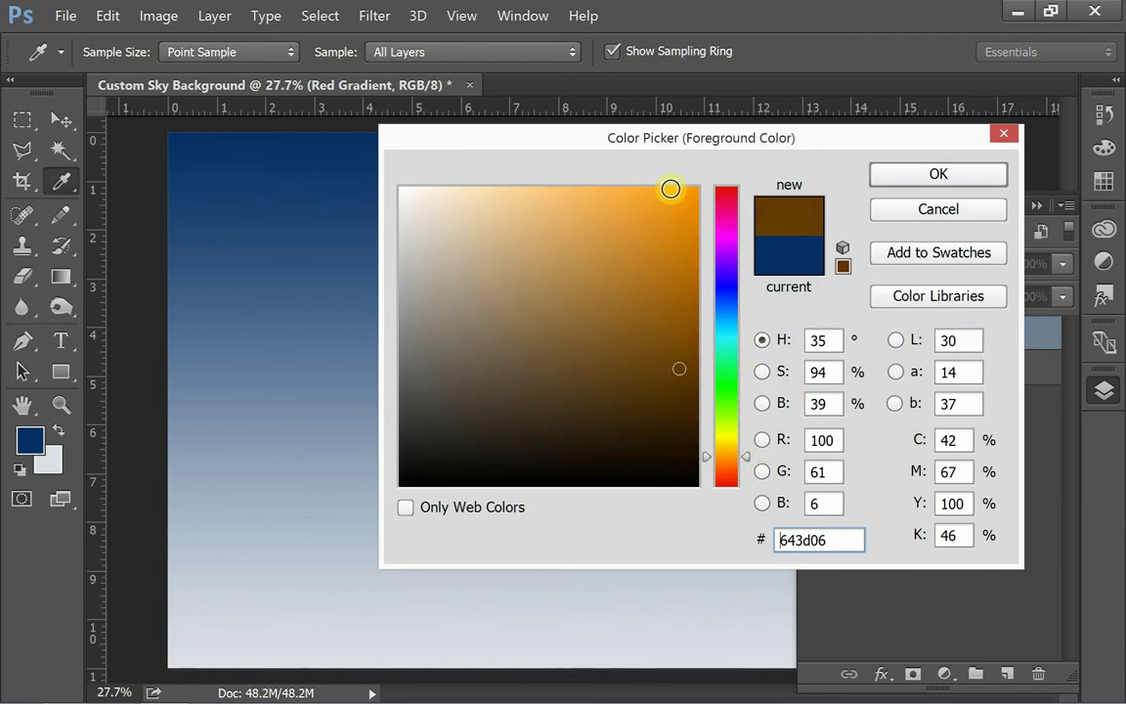
{"action": "left_click", "coordinate": [692, 188]}
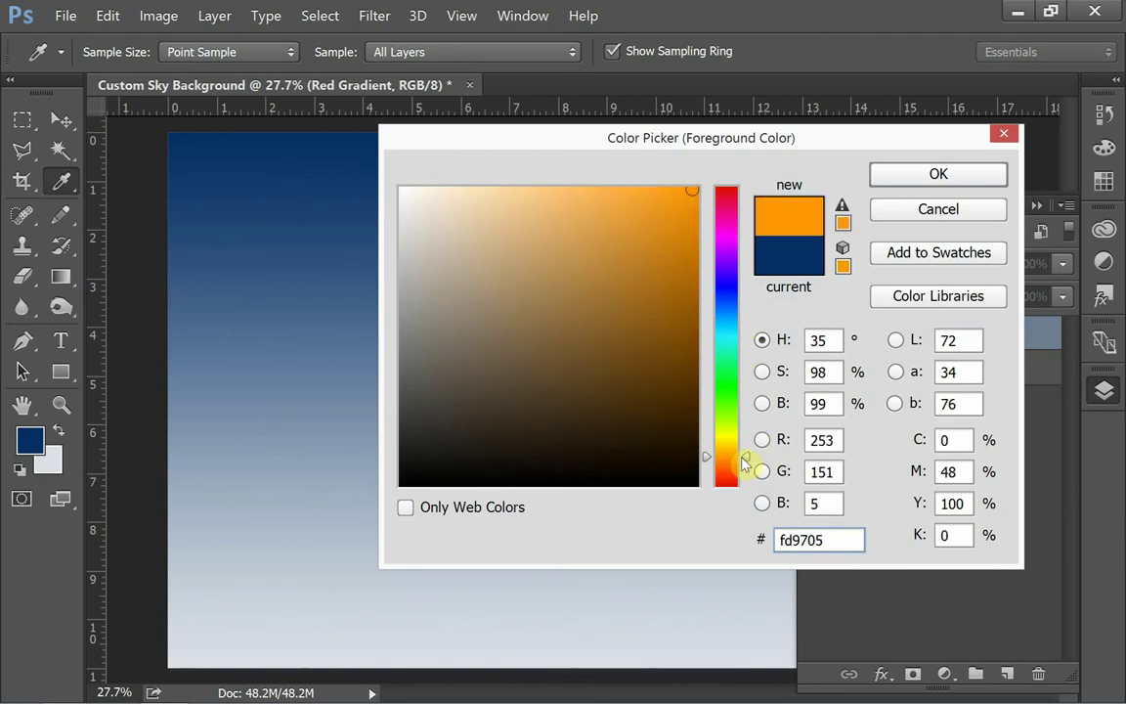
{"action": "left_click_drag", "start_coordinate": [745, 463], "coordinate": [745, 469]}
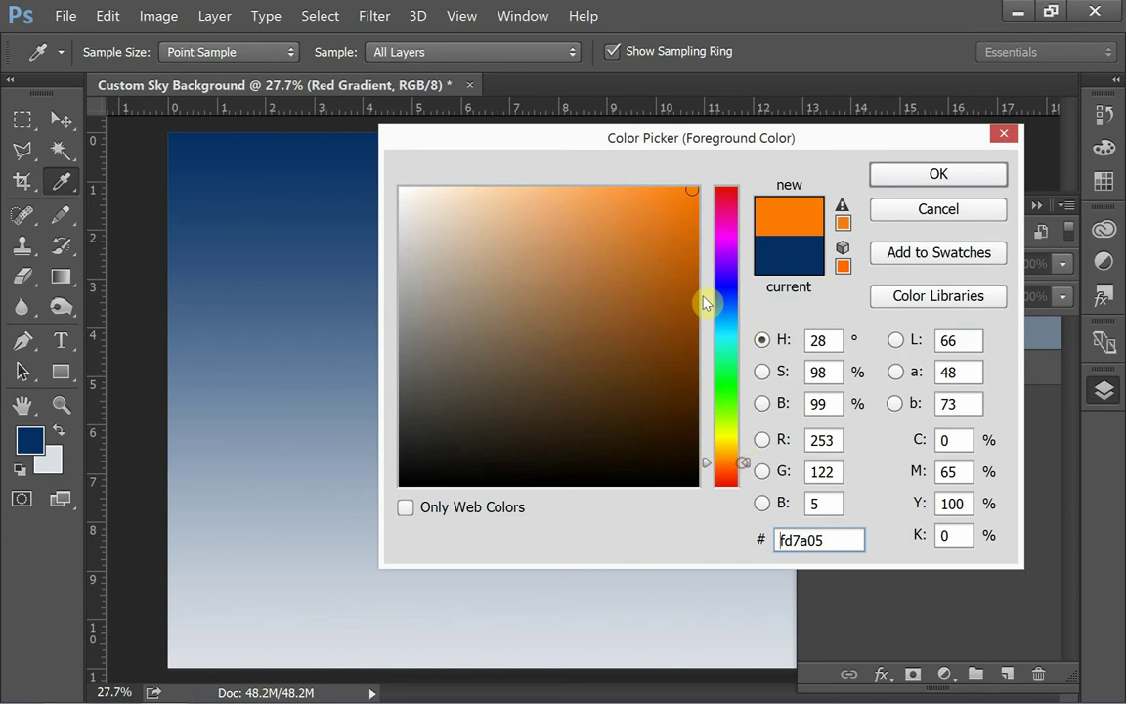
{"action": "left_click", "coordinate": [911, 174]}
{"action": "key", "text": "c"}
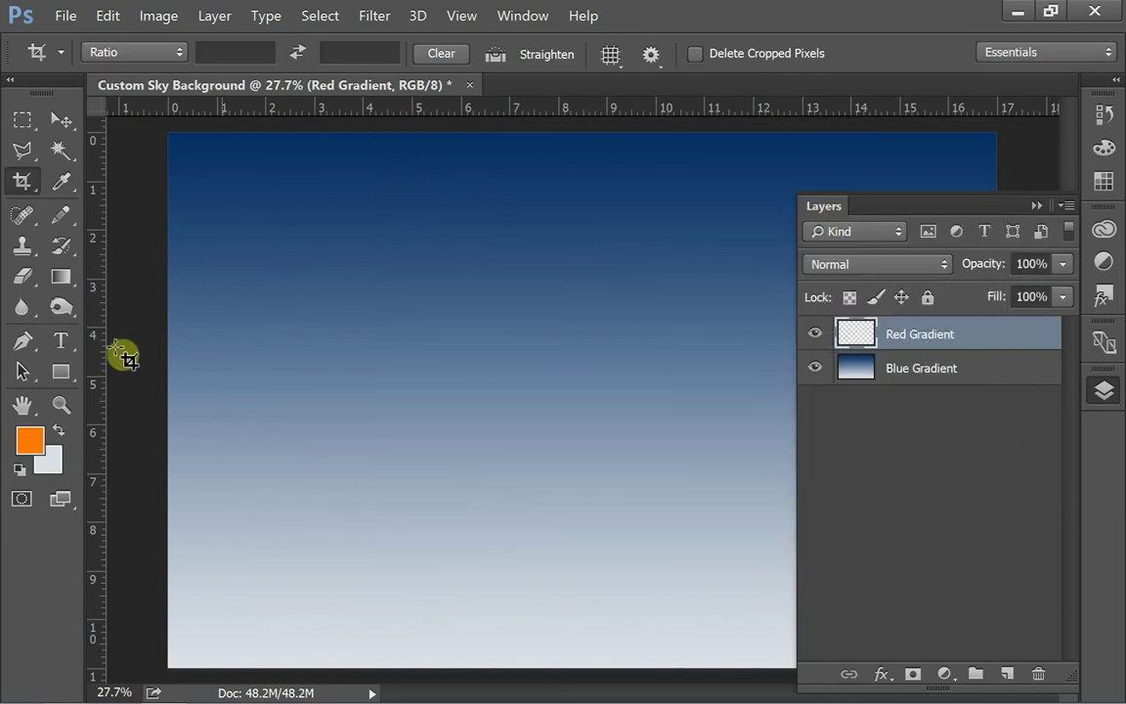
Step: Set the background color to the pale peach ede4db, starting from the foreground orange
{"action": "left_click", "coordinate": [48, 461]}
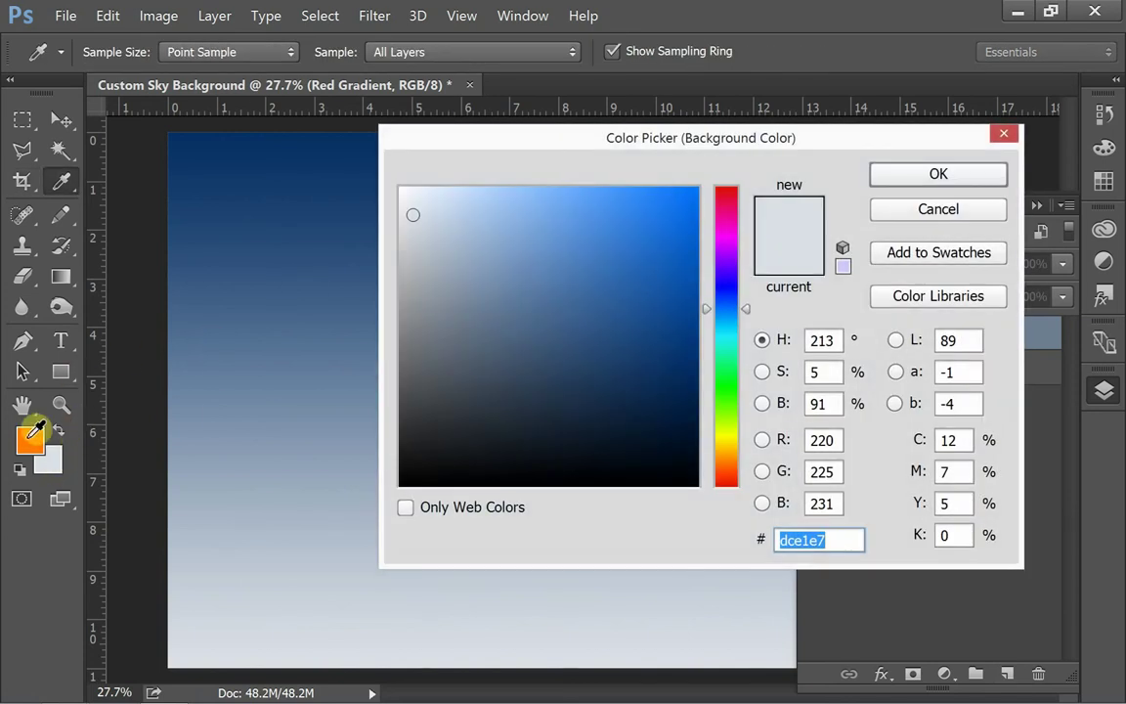
{"action": "left_click", "coordinate": [31, 435]}
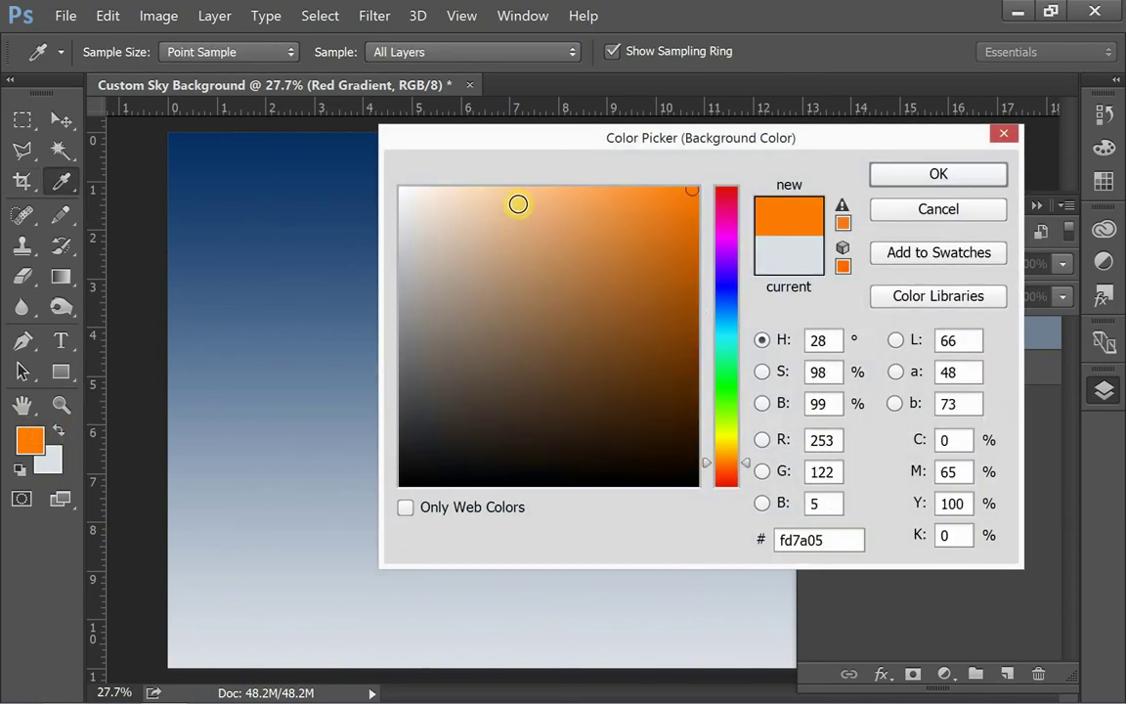
{"action": "left_click", "coordinate": [431, 201]}
{"action": "left_click", "coordinate": [442, 217]}
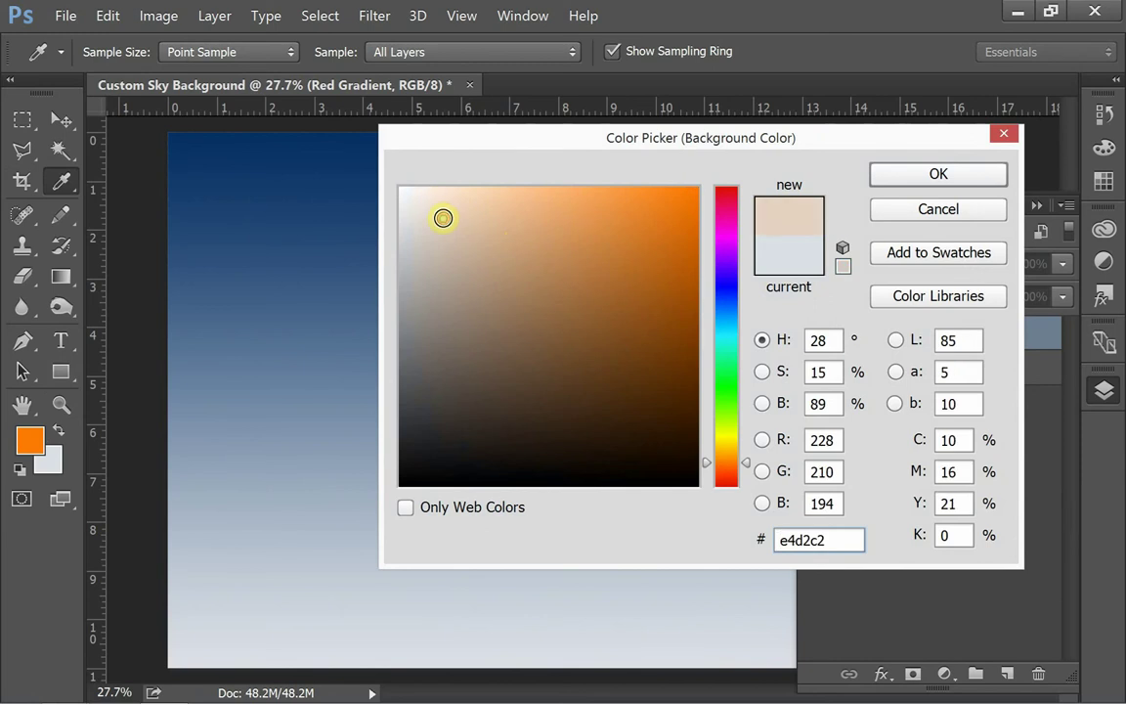
{"action": "left_click", "coordinate": [419, 234]}
{"action": "left_click", "coordinate": [421, 207]}
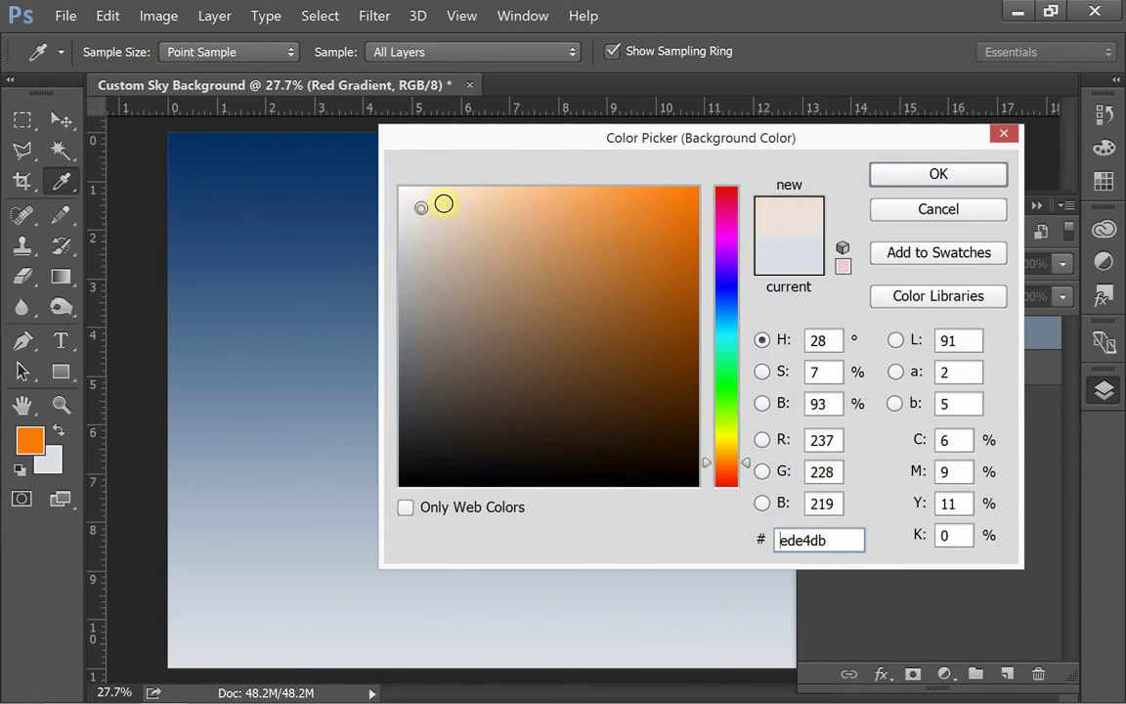
{"action": "left_click", "coordinate": [893, 174]}
Step: Fill the Red Gradient layer with a linear gradient from the canvas's top edge to its bottom edge
{"action": "key", "text": "c"}
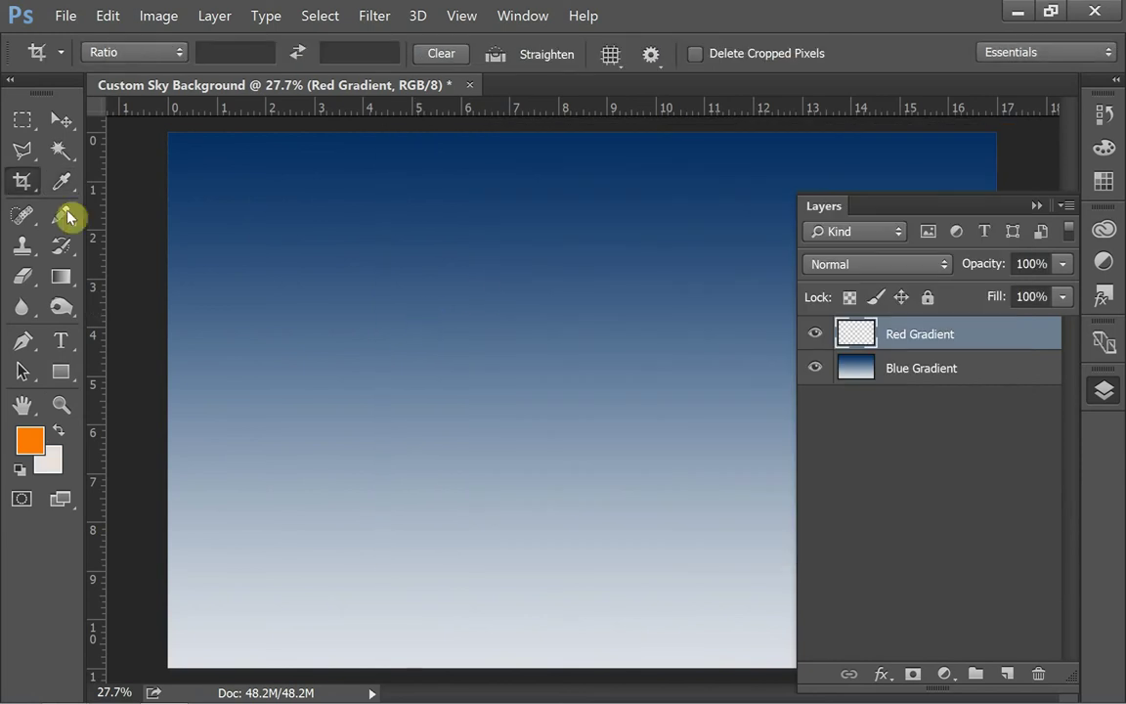
{"action": "left_click", "coordinate": [61, 277]}
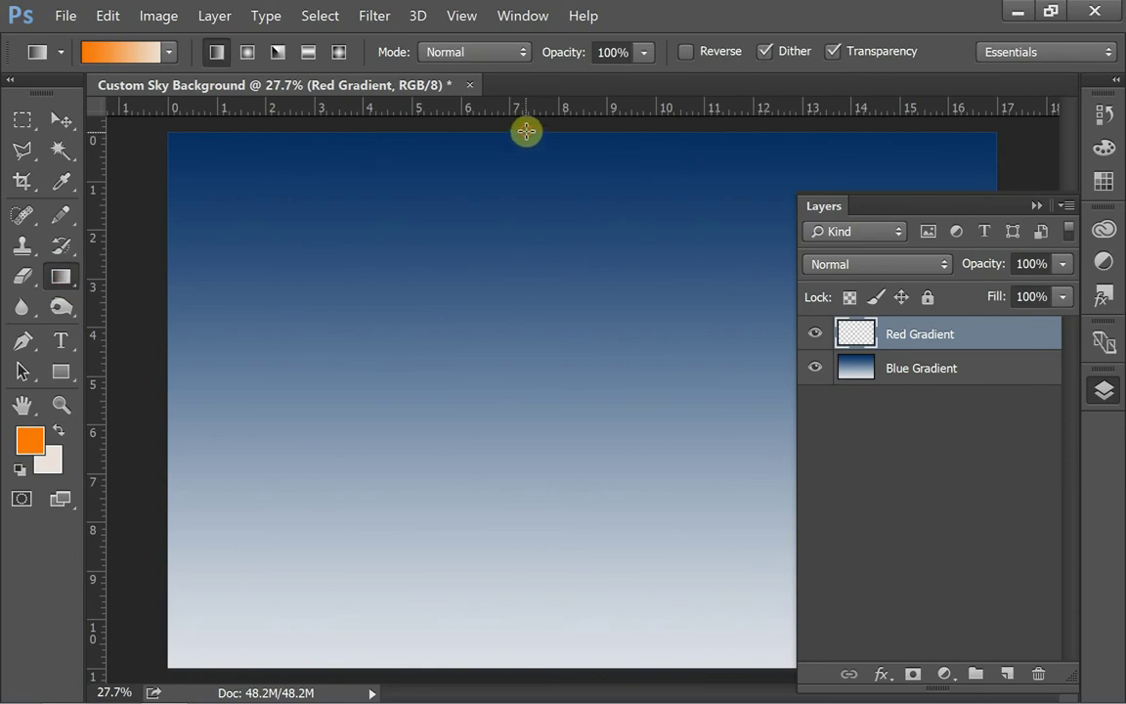
{"action": "left_click_drag", "start_coordinate": [526, 130], "coordinate": [588, 673]}
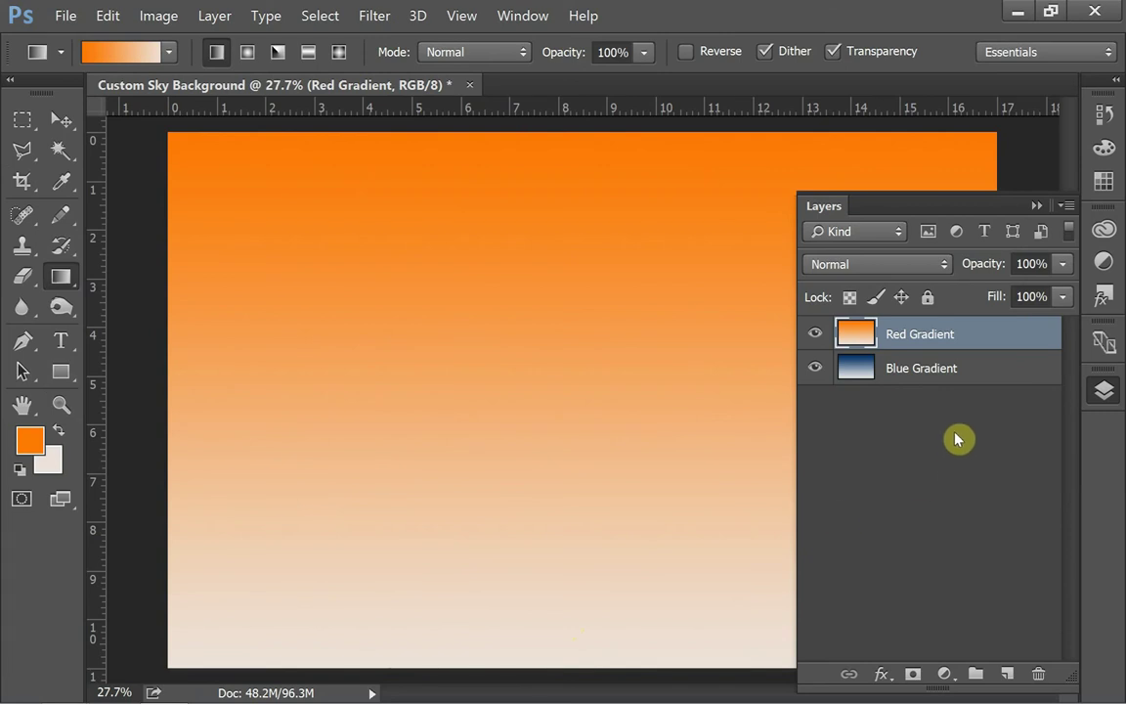
{"action": "left_click", "coordinate": [159, 19]}
{"action": "mouse_move", "coordinate": [178, 63]}
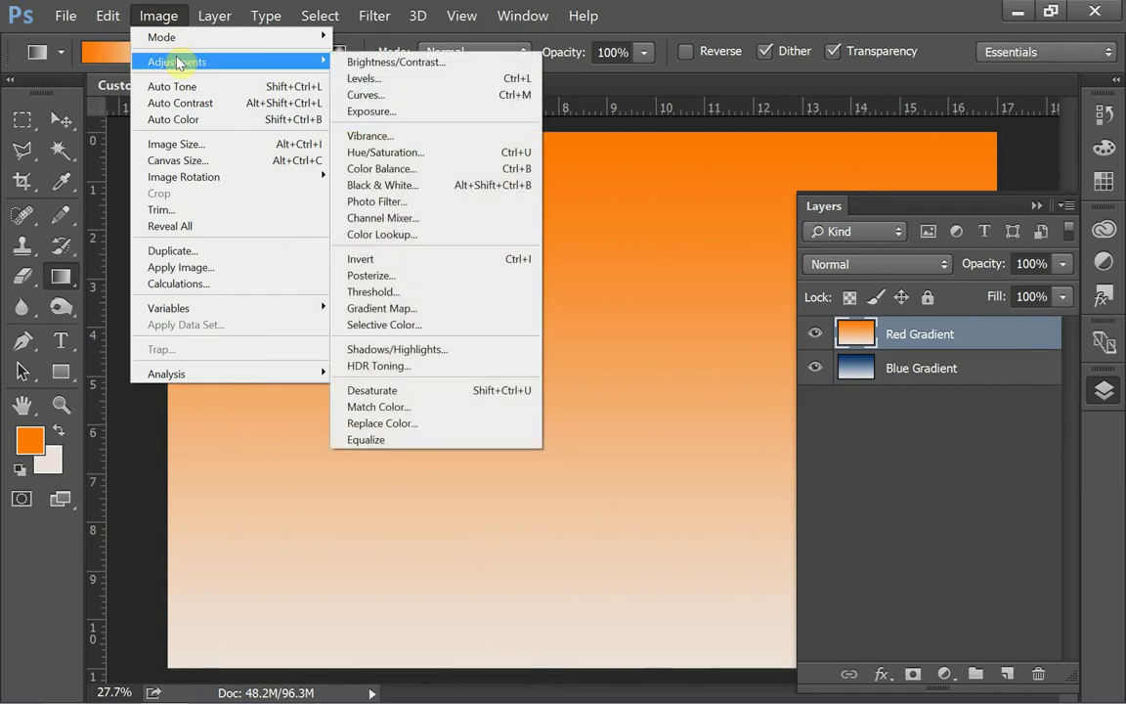
{"action": "left_click", "coordinate": [431, 153]}
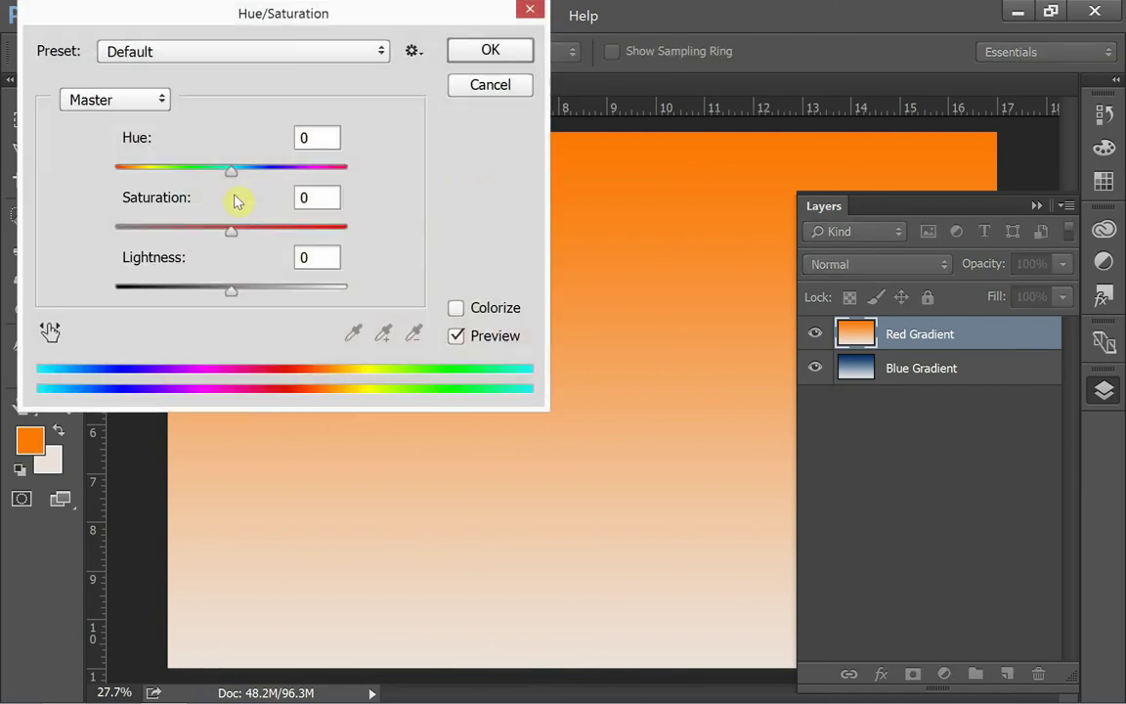
{"action": "left_click_drag", "start_coordinate": [229, 173], "coordinate": [195, 174]}
{"action": "mouse_move", "coordinate": [244, 192]}
{"action": "left_mouse_down"}
{"action": "mouse_move", "coordinate": [313, 198]}
{"action": "mouse_move", "coordinate": [223, 191]}
{"action": "left_mouse_up"}
{"action": "left_click_drag", "start_coordinate": [238, 241], "coordinate": [184, 294]}
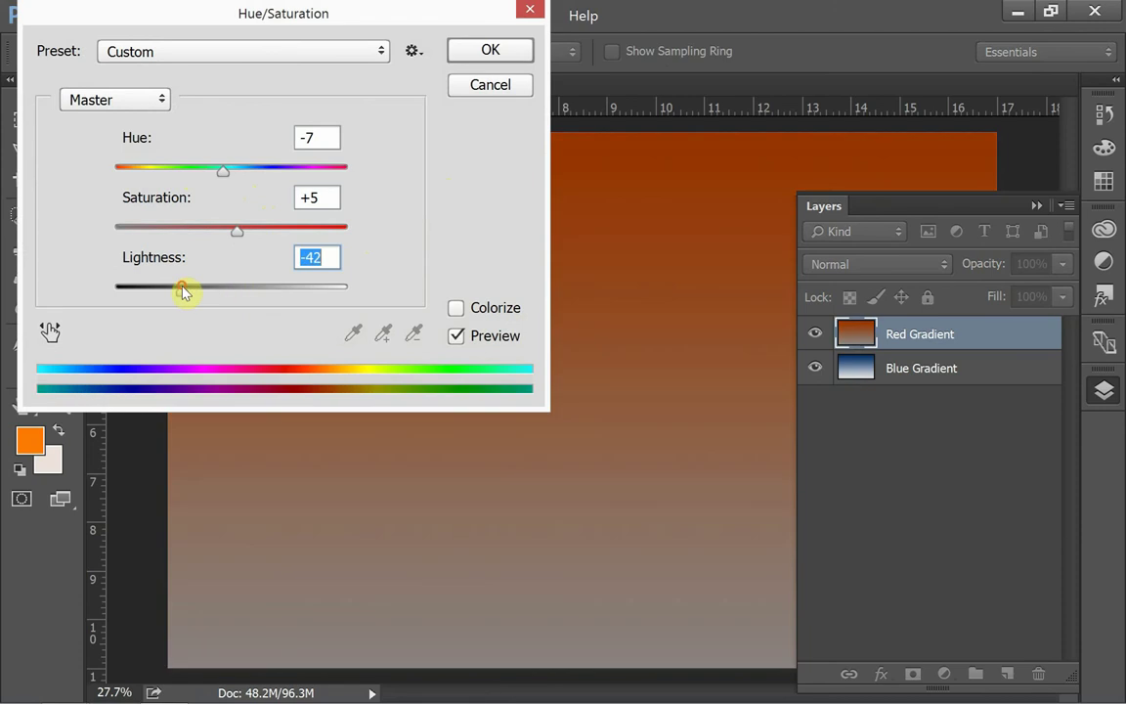
{"action": "left_click", "coordinate": [493, 86]}
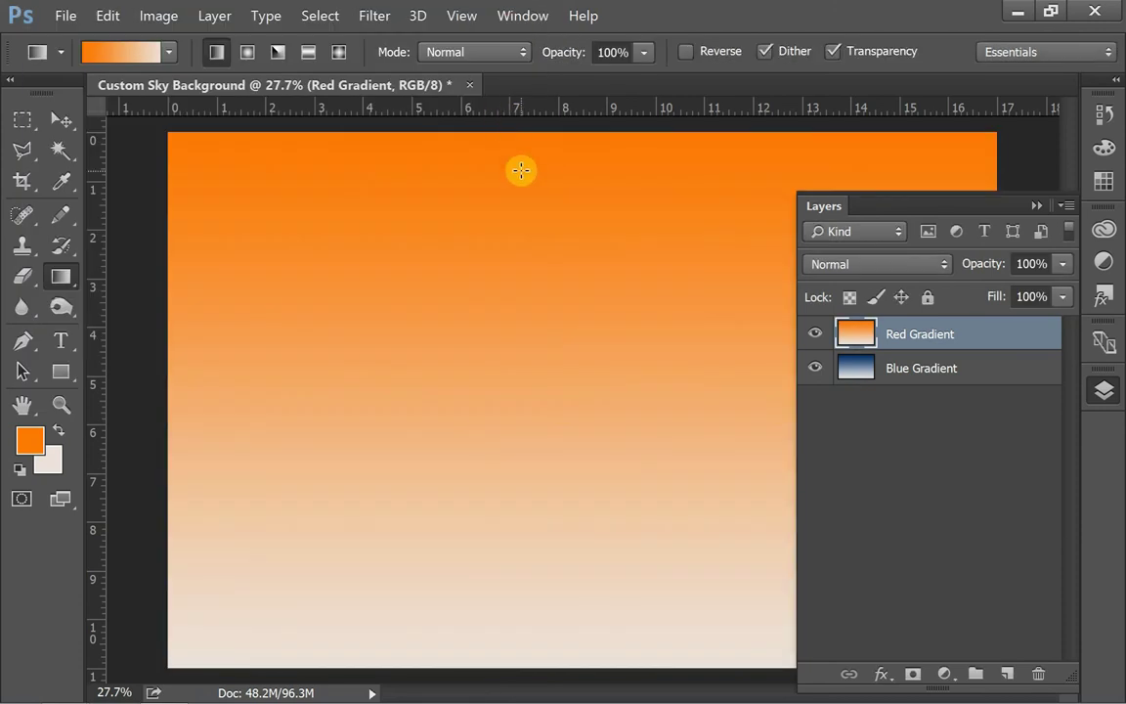
Step: Try the Overlay, Luminosity, Hue, Vivid Light, Linear Light and Soft Light blend modes on the Red Gradient layer
{"action": "left_click", "coordinate": [946, 268]}
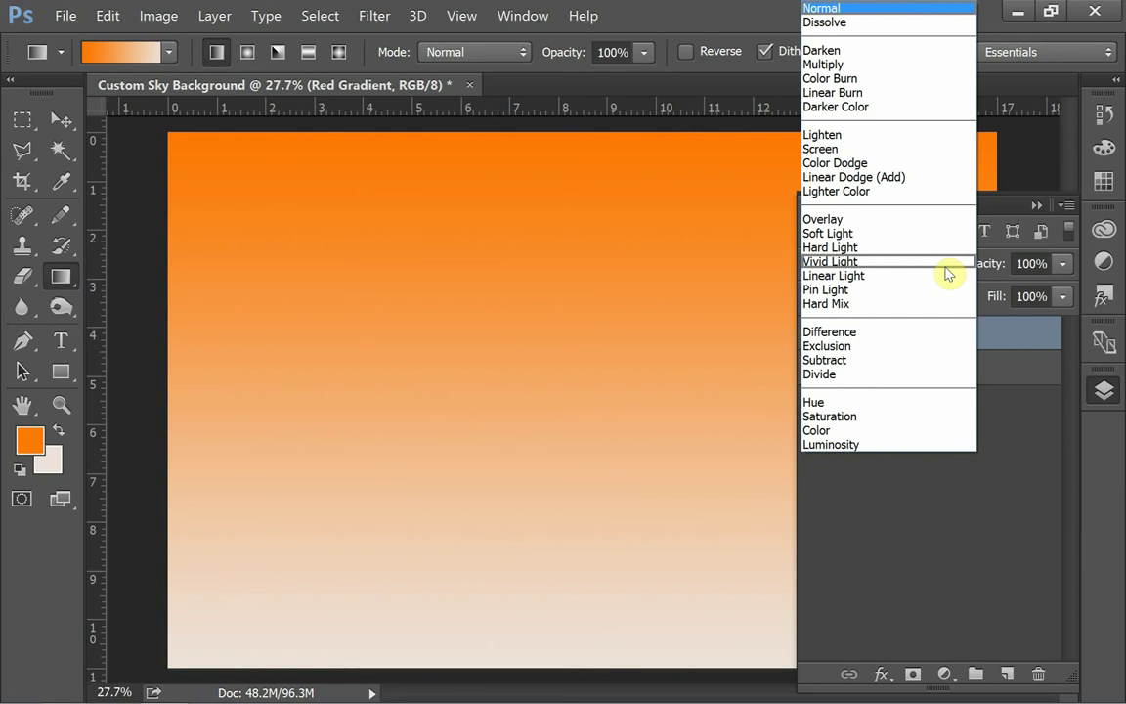
{"action": "left_click", "coordinate": [935, 219]}
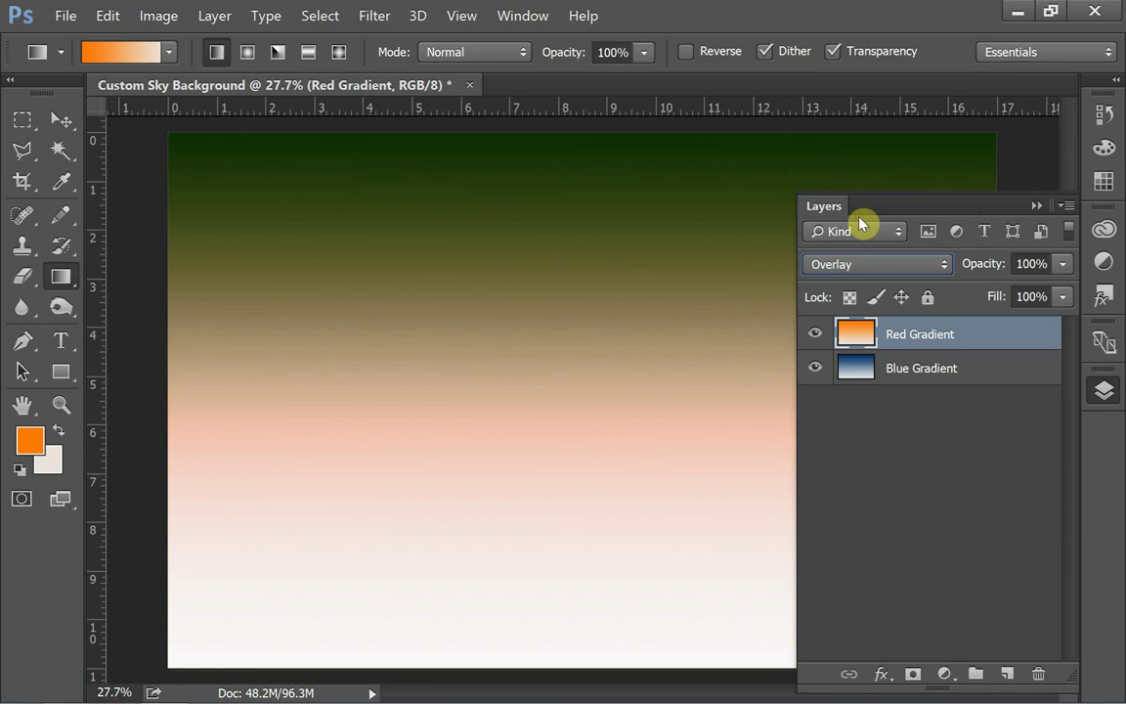
{"action": "left_click", "coordinate": [902, 270]}
{"action": "left_click", "coordinate": [875, 453]}
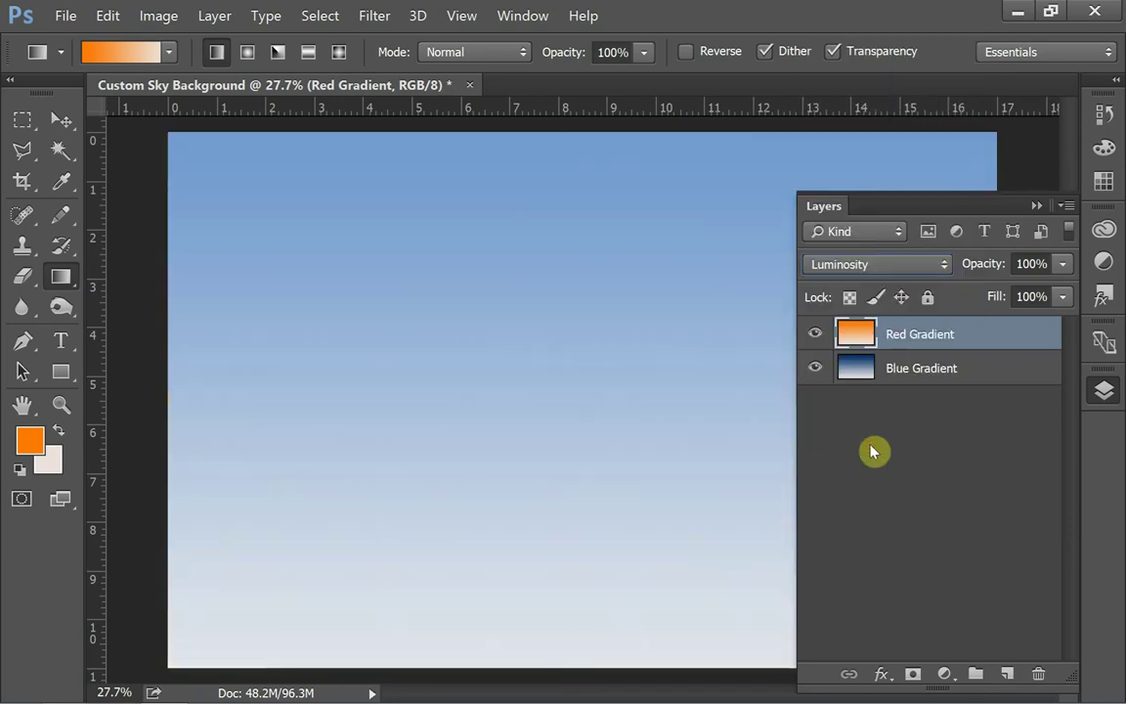
{"action": "left_click", "coordinate": [910, 266]}
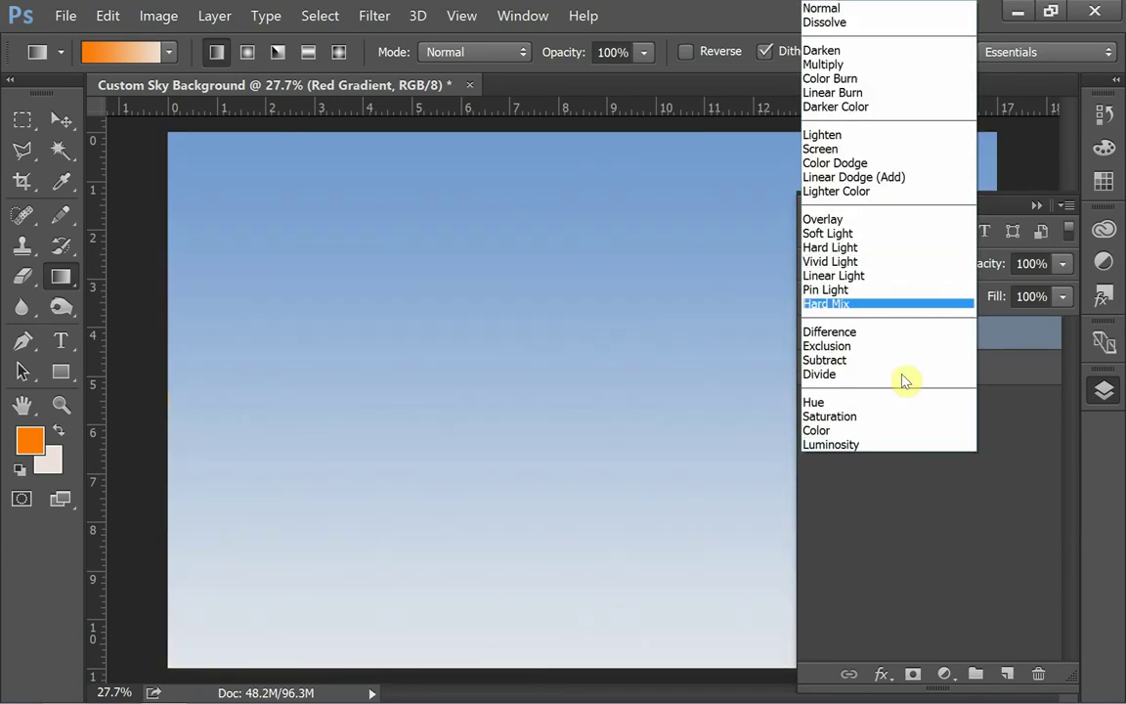
{"action": "left_click", "coordinate": [883, 402]}
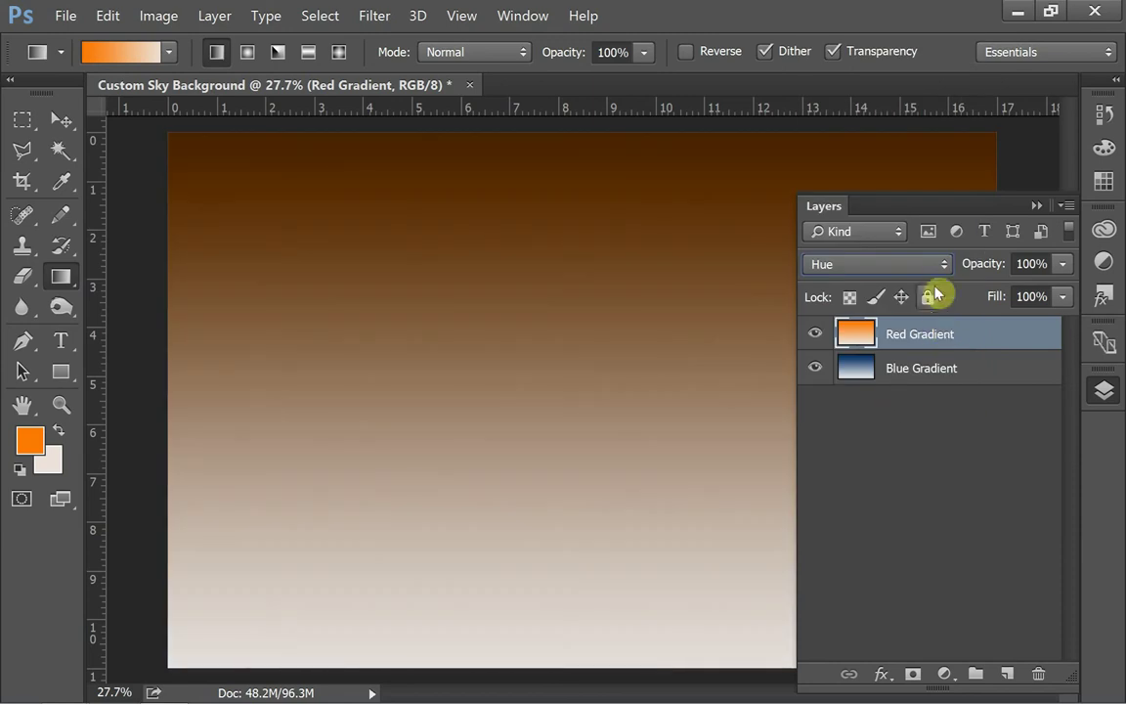
{"action": "left_click", "coordinate": [934, 268]}
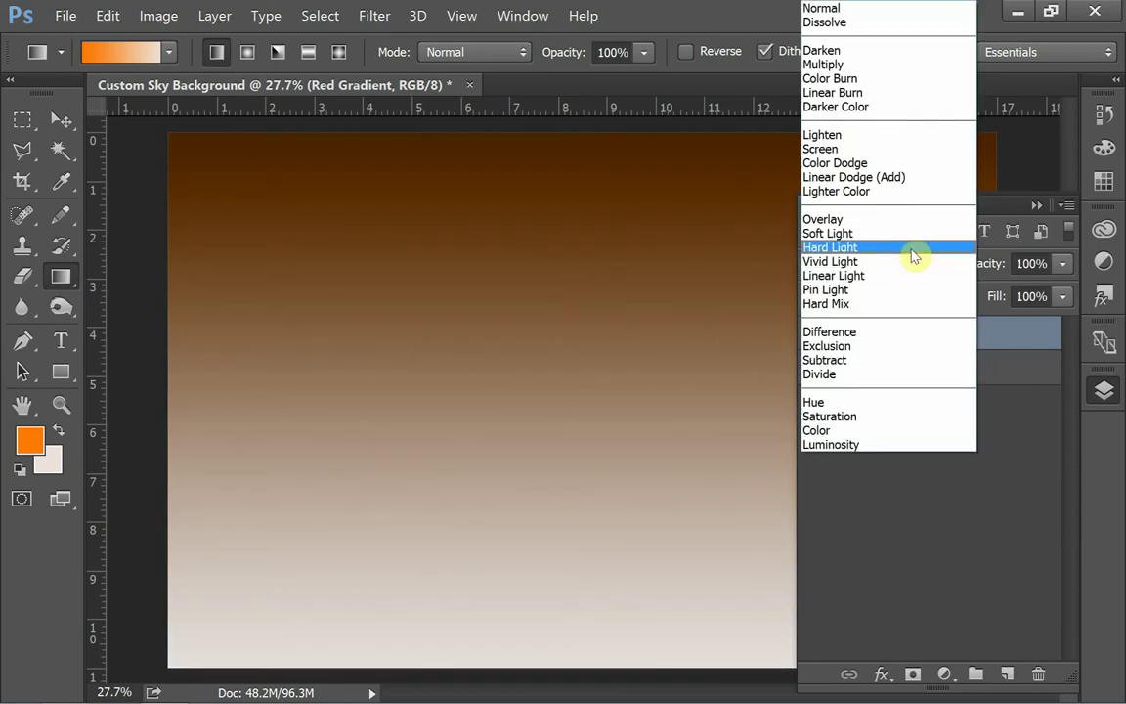
{"action": "left_click", "coordinate": [845, 261]}
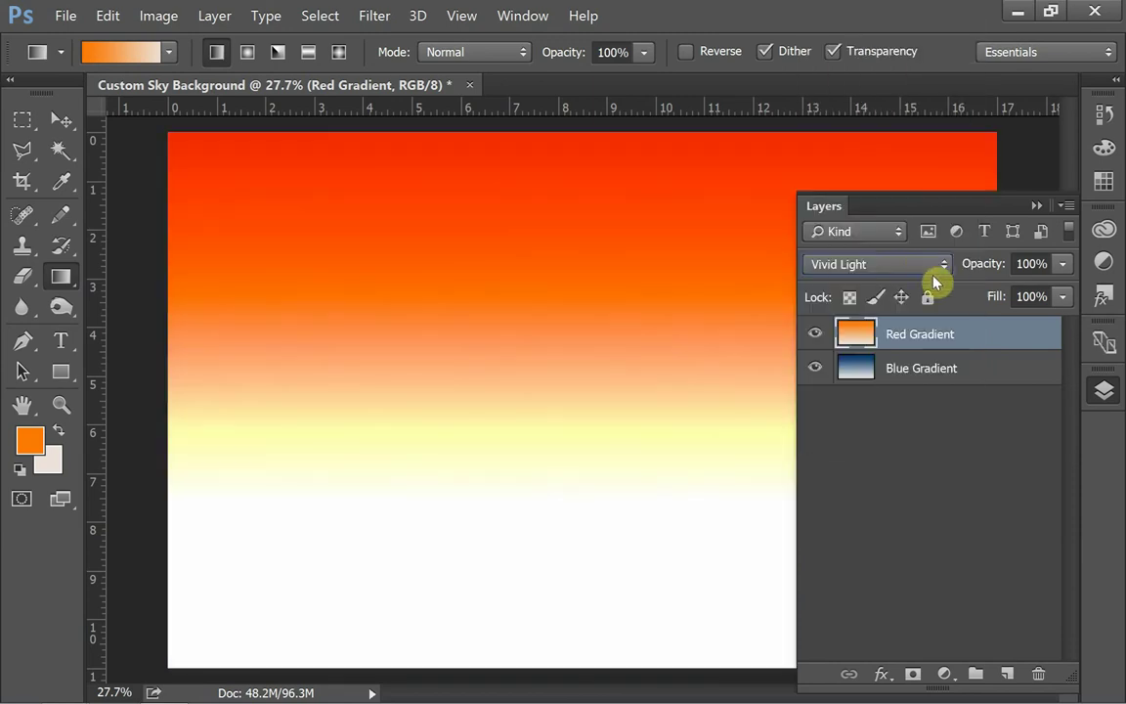
{"action": "left_click", "coordinate": [940, 265]}
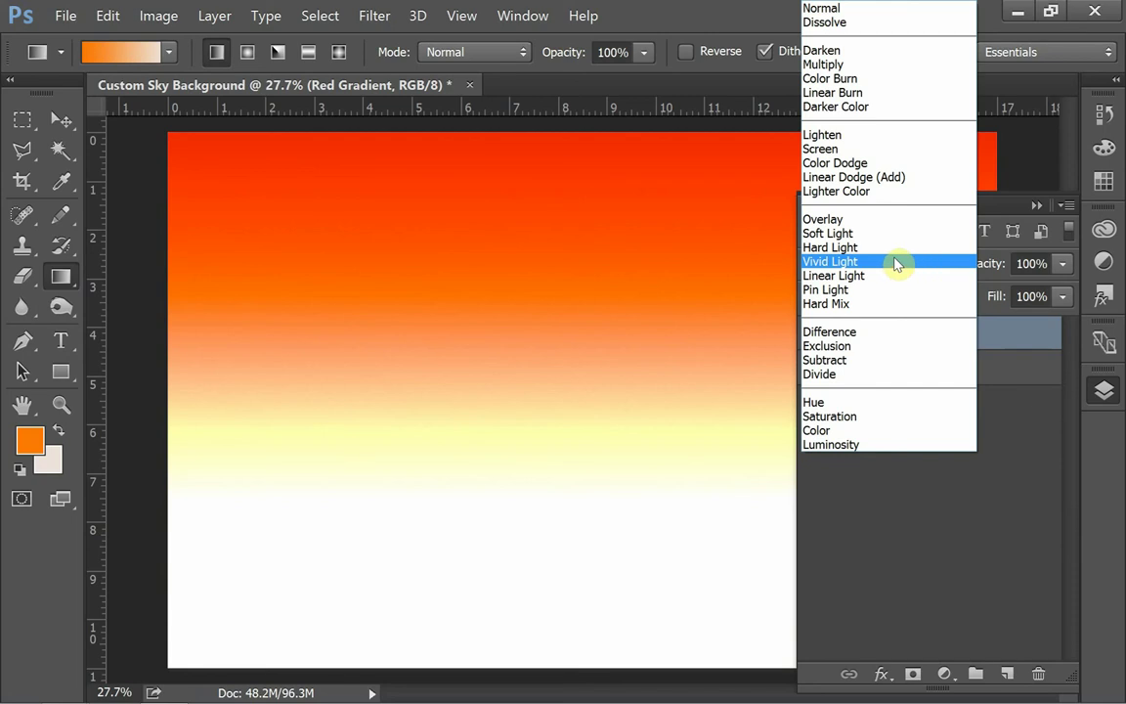
{"action": "left_click", "coordinate": [868, 276]}
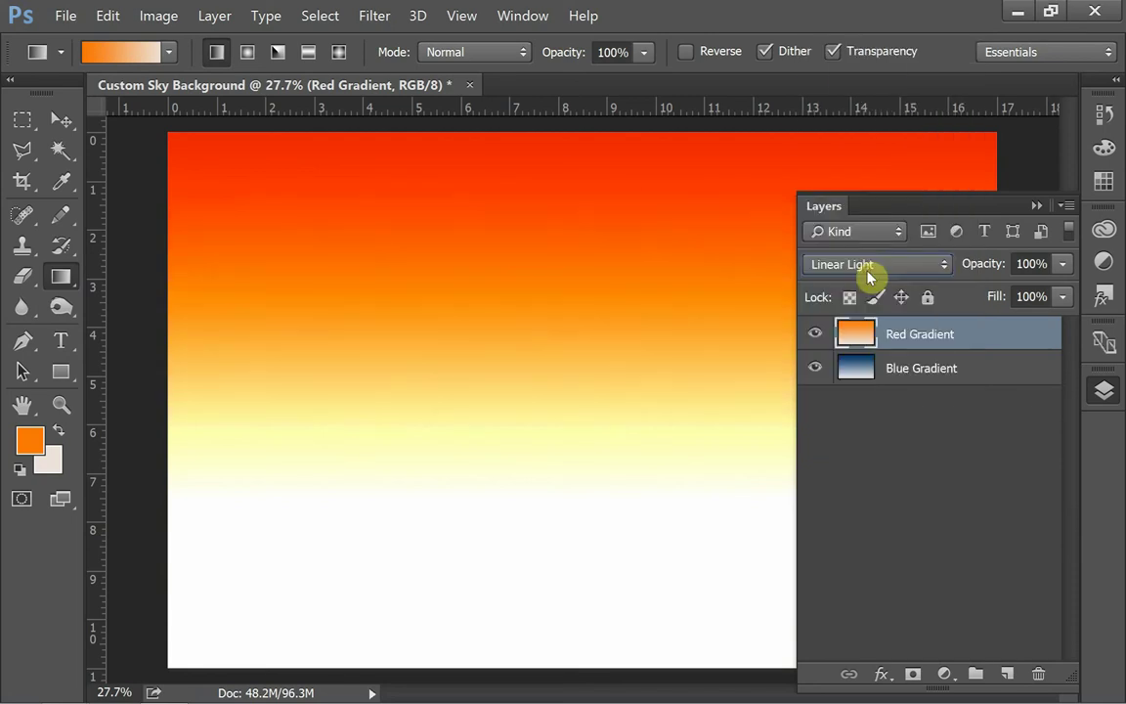
{"action": "left_click", "coordinate": [930, 265]}
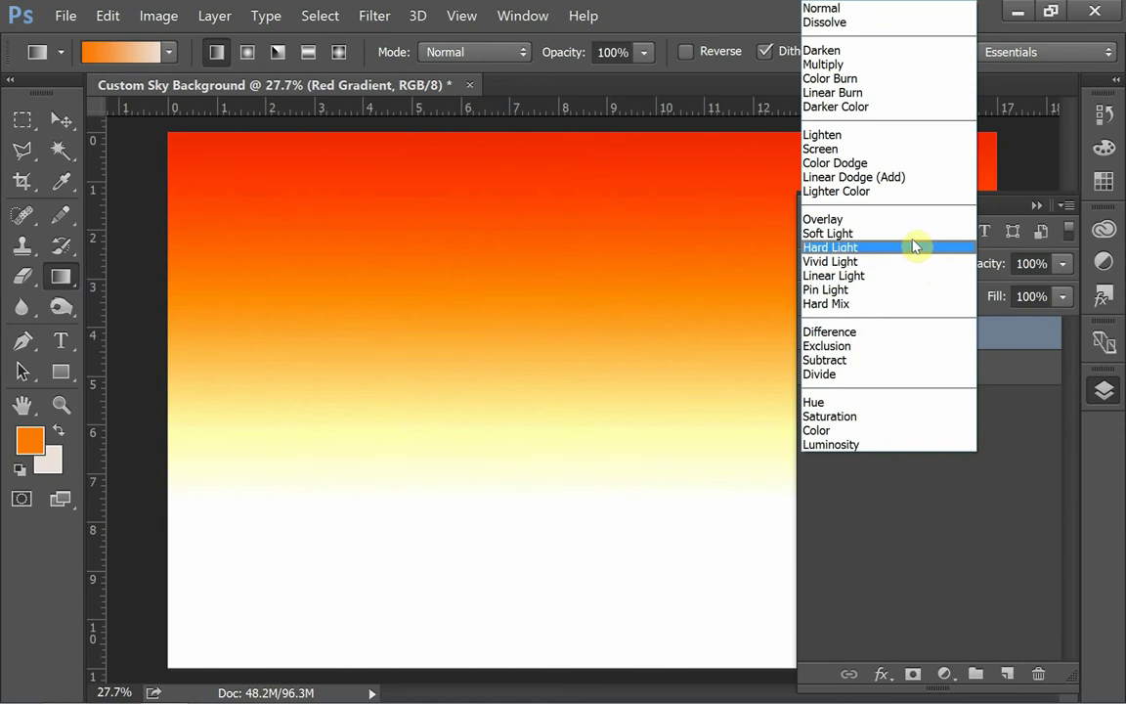
{"action": "left_click", "coordinate": [919, 234]}
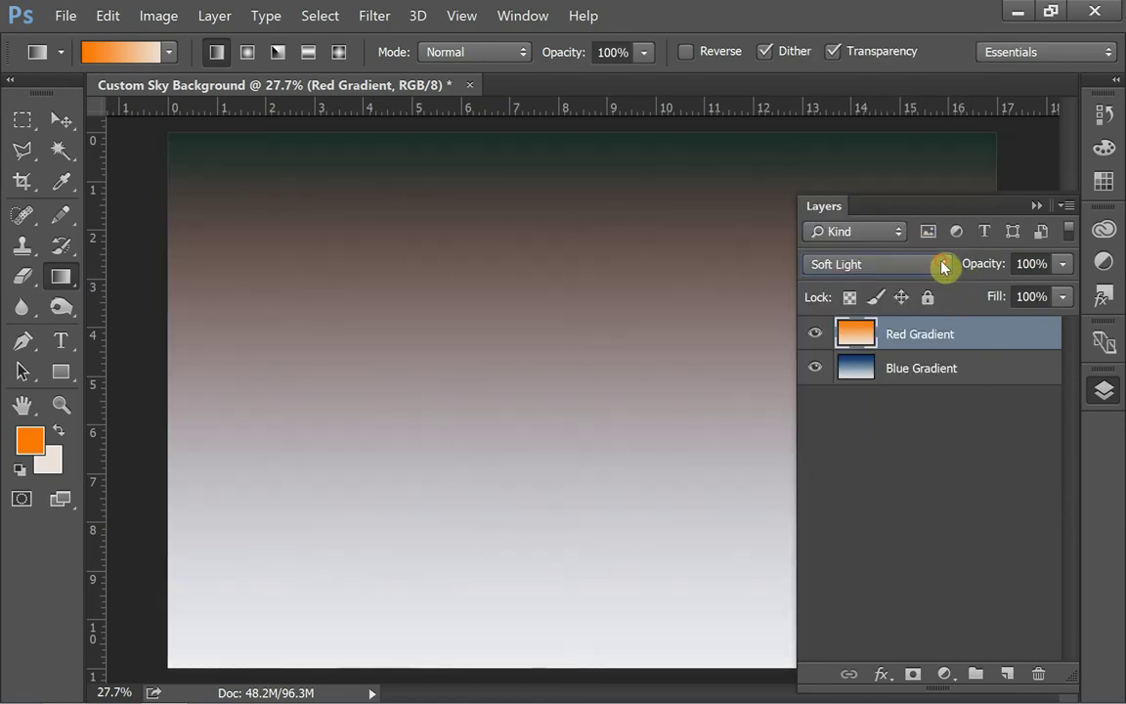
Step: Set the Red Gradient layer's blend mode to Vivid Light
{"action": "left_click", "coordinate": [941, 266]}
{"action": "left_click", "coordinate": [919, 264]}
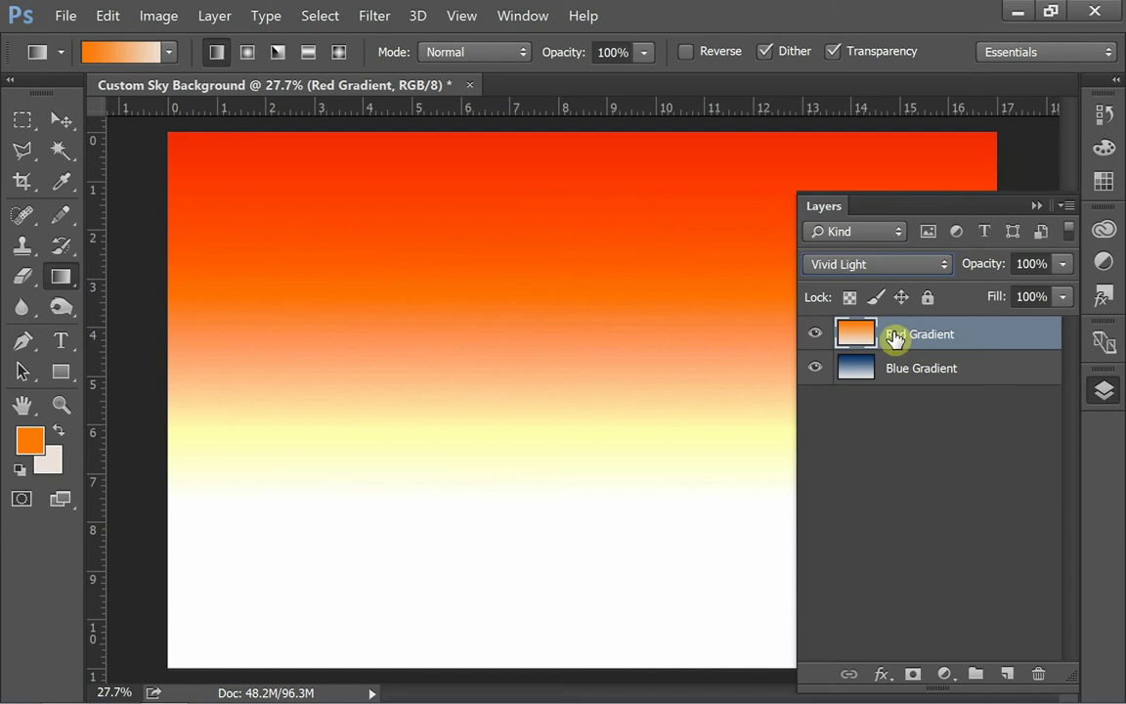
Step: Apply a Hue/Saturation adjustment to the Red Gradient layer with hue -9 and saturation -29
{"action": "left_click", "coordinate": [158, 15]}
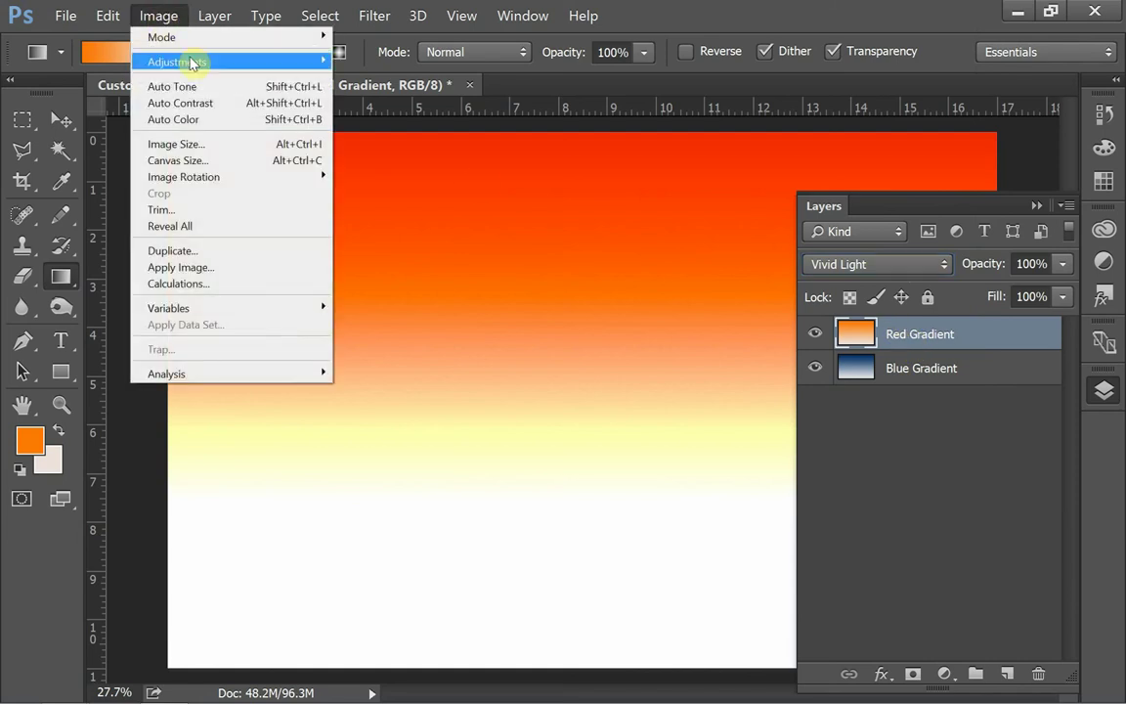
{"action": "mouse_move", "coordinate": [192, 62]}
{"action": "left_click", "coordinate": [396, 152]}
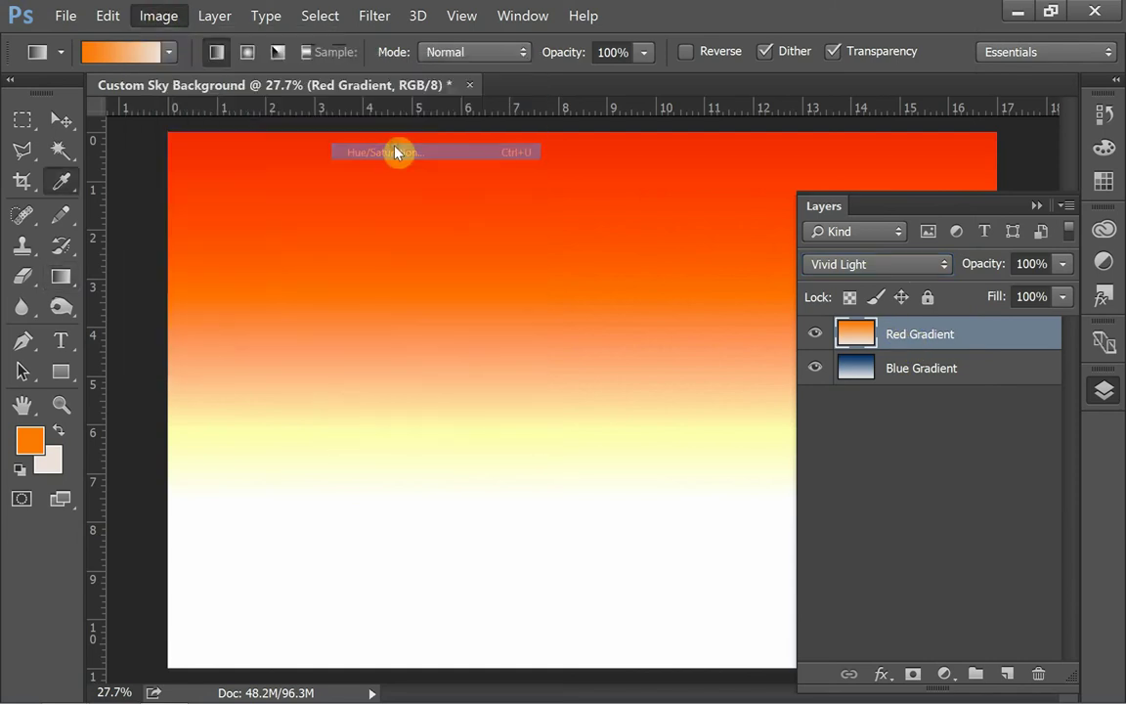
{"action": "mouse_move", "coordinate": [232, 237]}
{"action": "left_mouse_down"}
{"action": "mouse_move", "coordinate": [184, 243]}
{"action": "mouse_move", "coordinate": [214, 248]}
{"action": "mouse_move", "coordinate": [211, 239]}
{"action": "left_mouse_up"}
{"action": "left_click_drag", "start_coordinate": [236, 184], "coordinate": [200, 235]}
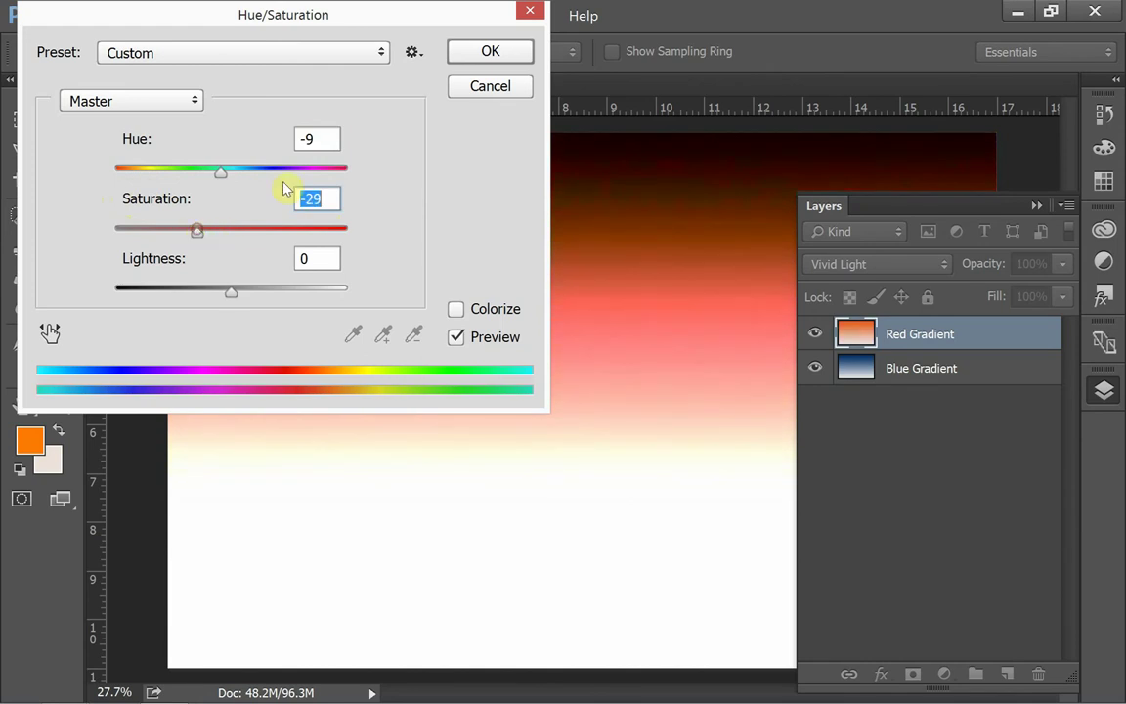
{"action": "left_click", "coordinate": [486, 57]}
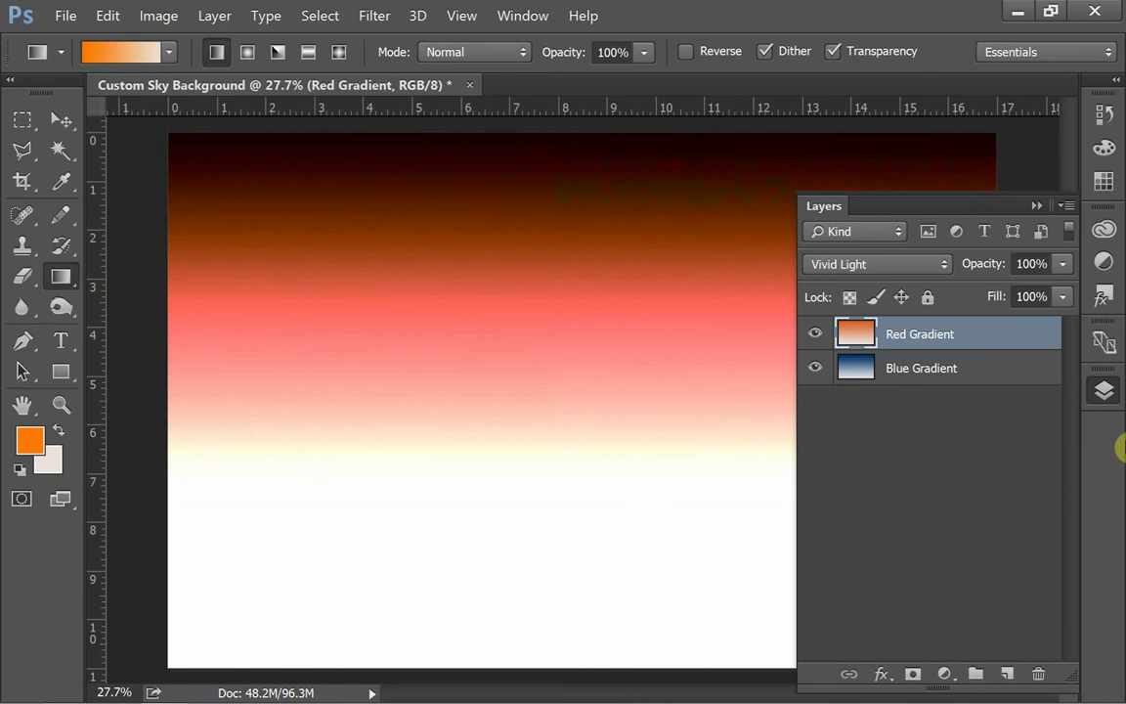
Step: Lower the Red Gradient layer's opacity to 67% and collapse the layer list to reveal the whole canvas
{"action": "left_click", "coordinate": [1060, 271]}
{"action": "left_click_drag", "start_coordinate": [1064, 291], "coordinate": [1025, 305]}
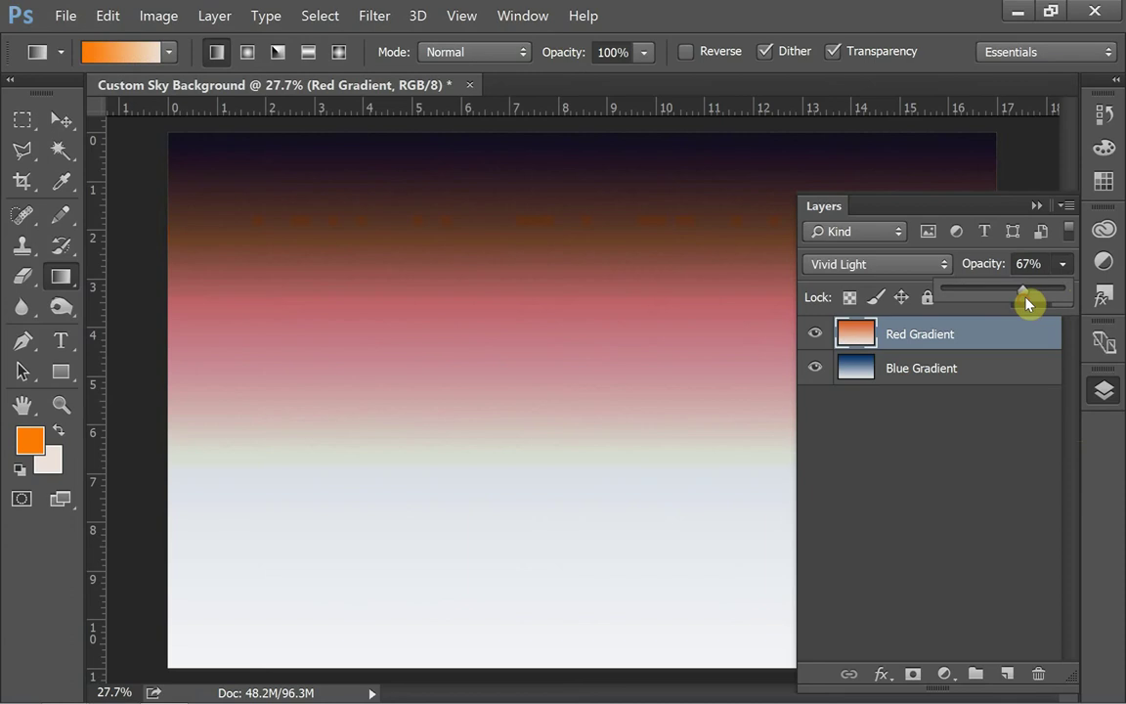
{"action": "left_click", "coordinate": [1036, 209]}
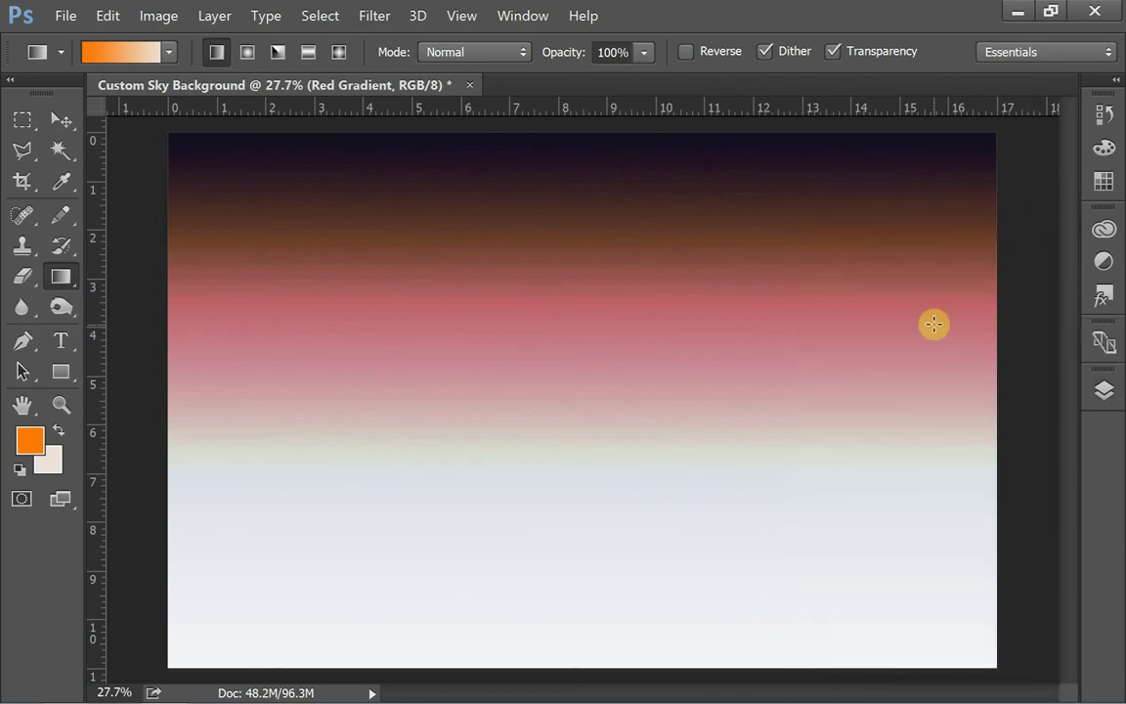
Step: Show the layer list again and add a new layer named Clouds above the Red Gradient layer
{"action": "left_click", "coordinate": [1106, 392]}
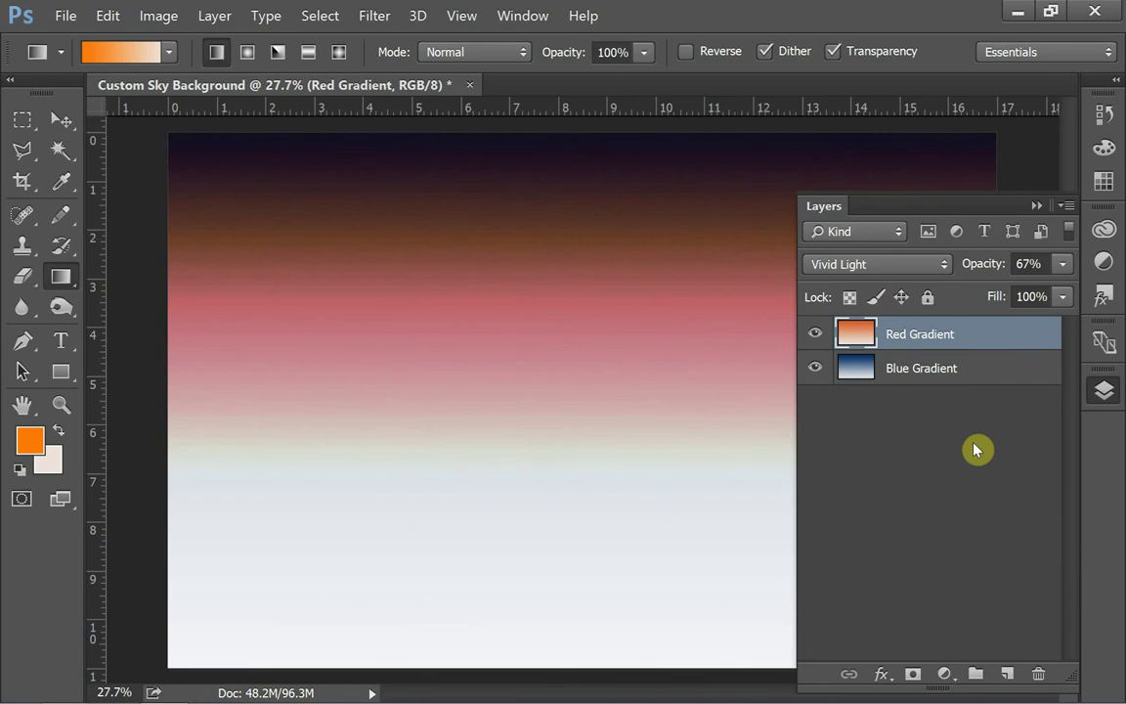
{"action": "key", "text": "ctrl+shift+n"}
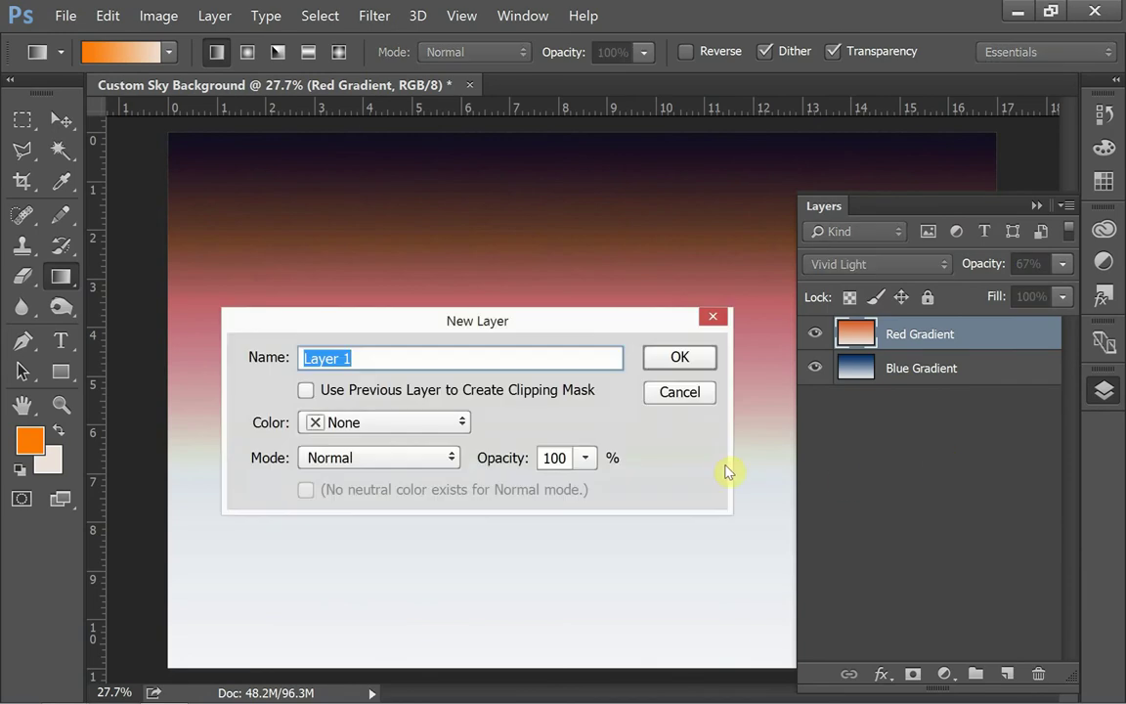
{"action": "type", "text": "Clouds"}
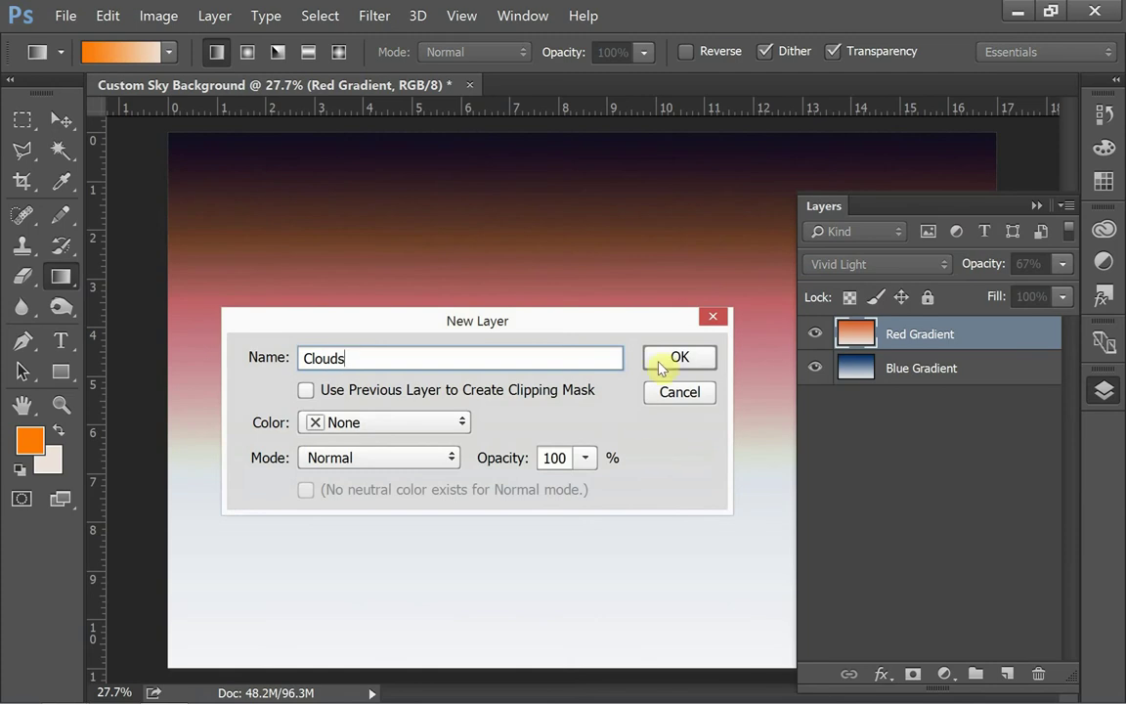
{"action": "left_click", "coordinate": [665, 357]}
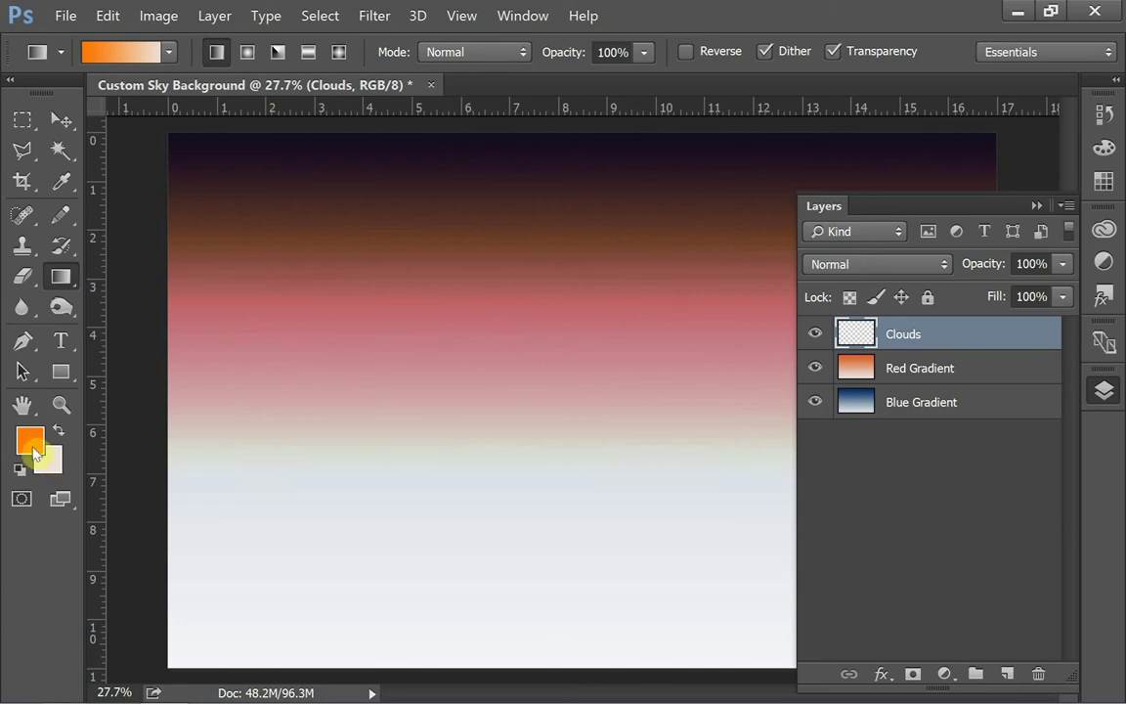
Step: Swap the foreground and background colors and swap them back
{"action": "left_click", "coordinate": [59, 432]}
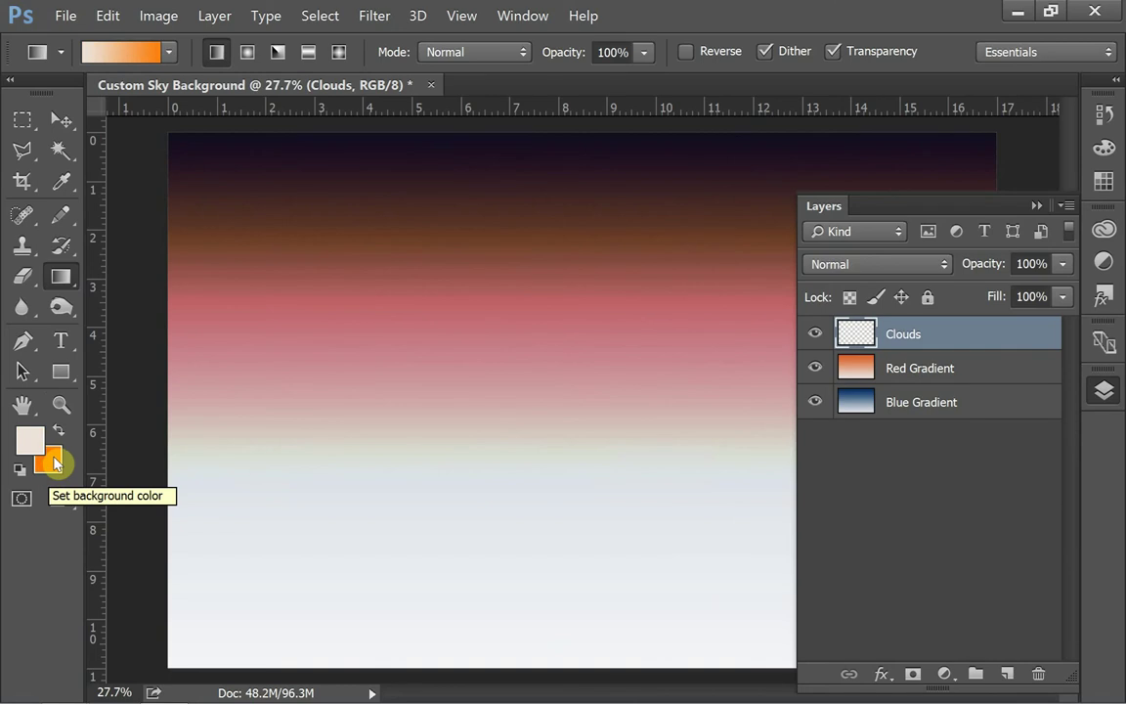
{"action": "left_click", "coordinate": [59, 433]}
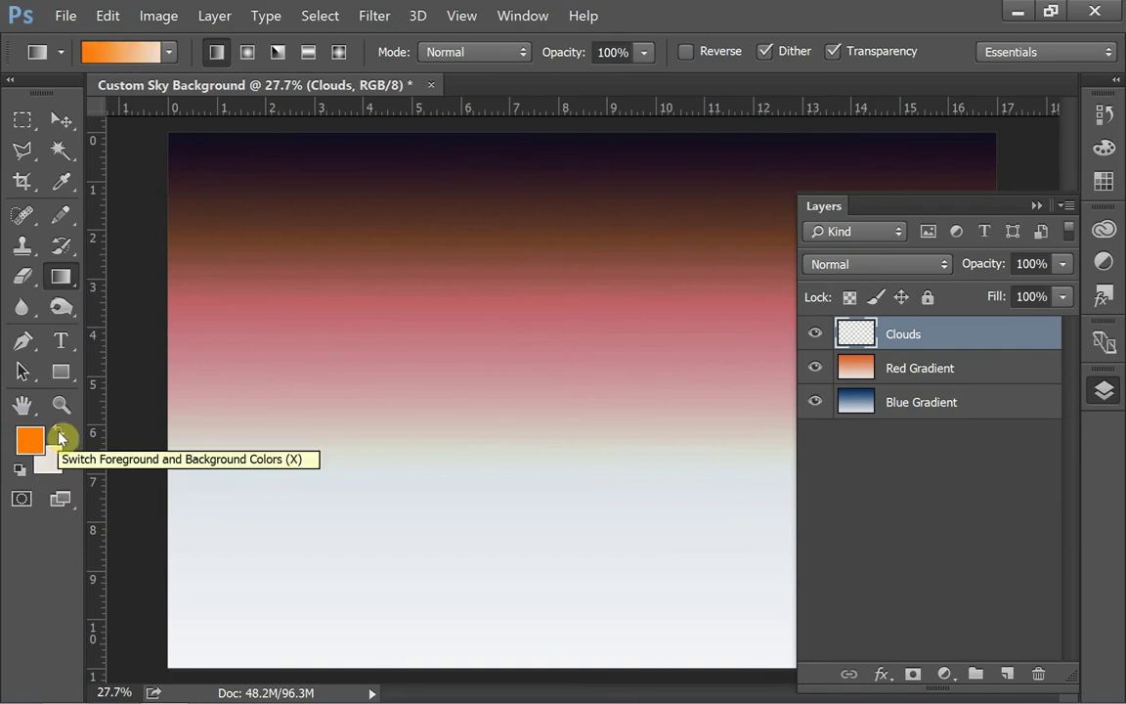
Step: Reset the foreground and background colors to default black and white and render the Clouds filter on the Clouds layer
{"action": "left_click", "coordinate": [19, 476]}
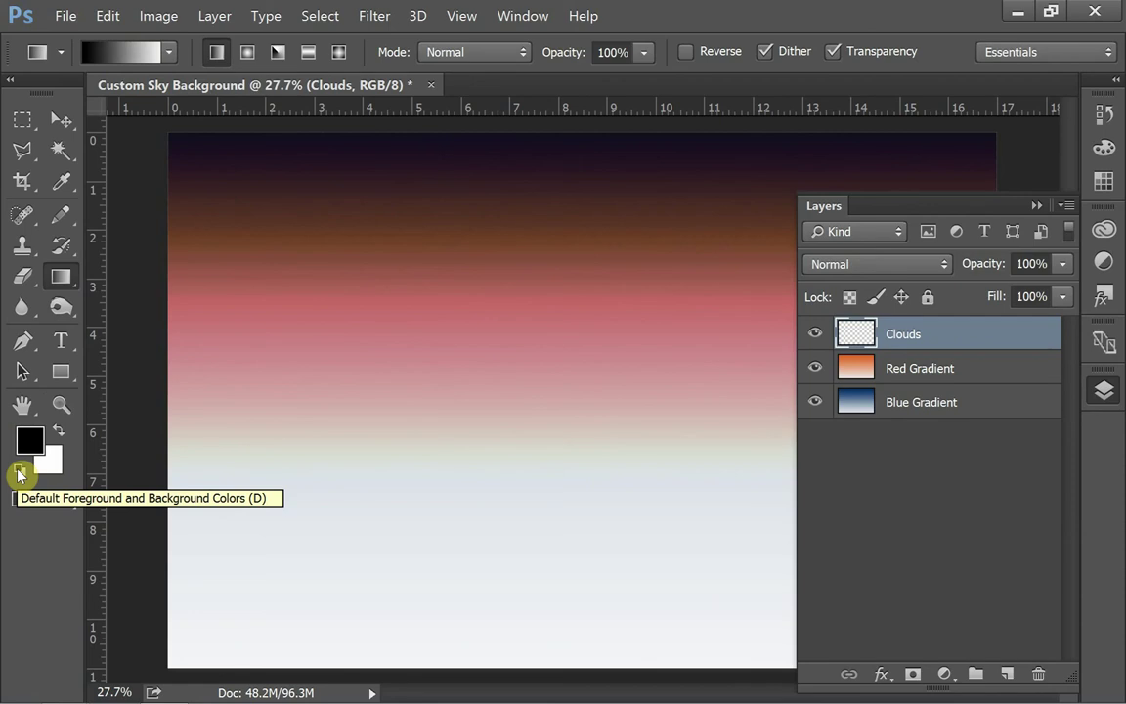
{"action": "left_click", "coordinate": [374, 20]}
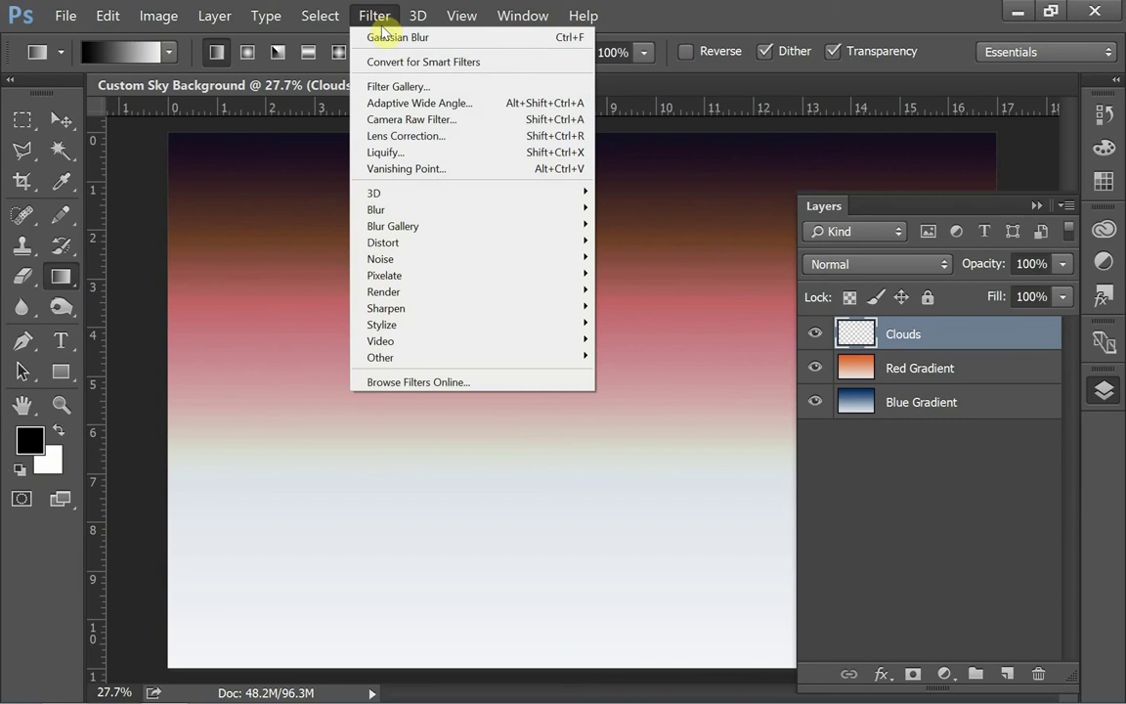
{"action": "mouse_move", "coordinate": [465, 249]}
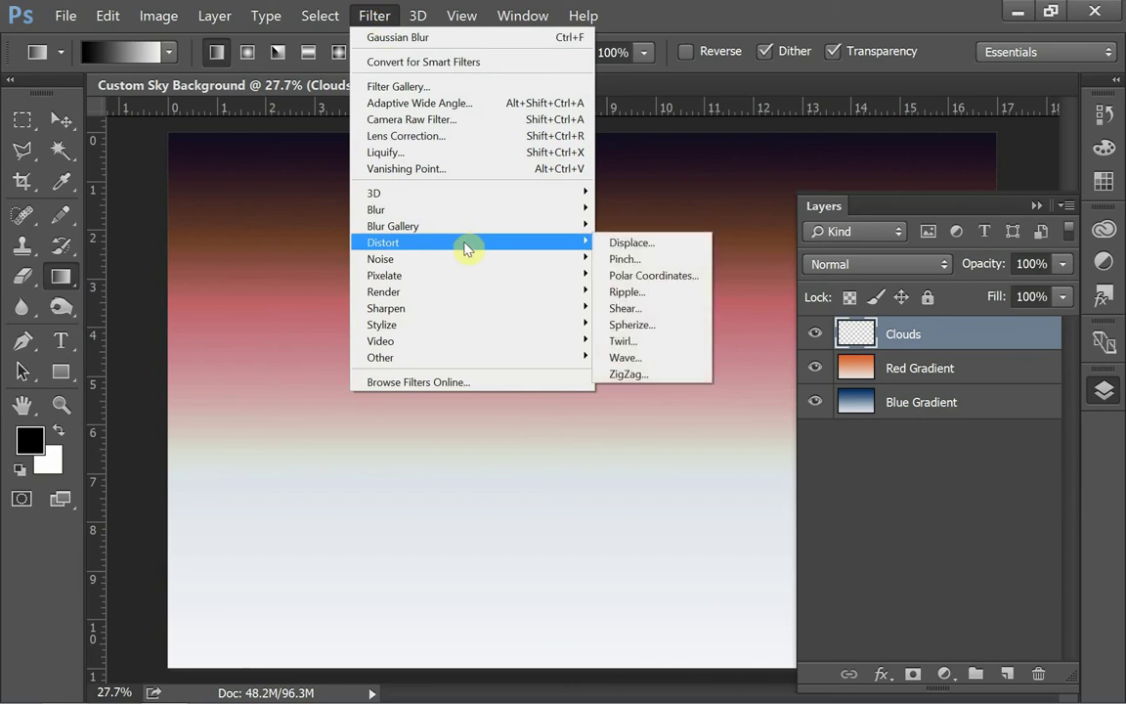
{"action": "mouse_move", "coordinate": [470, 220]}
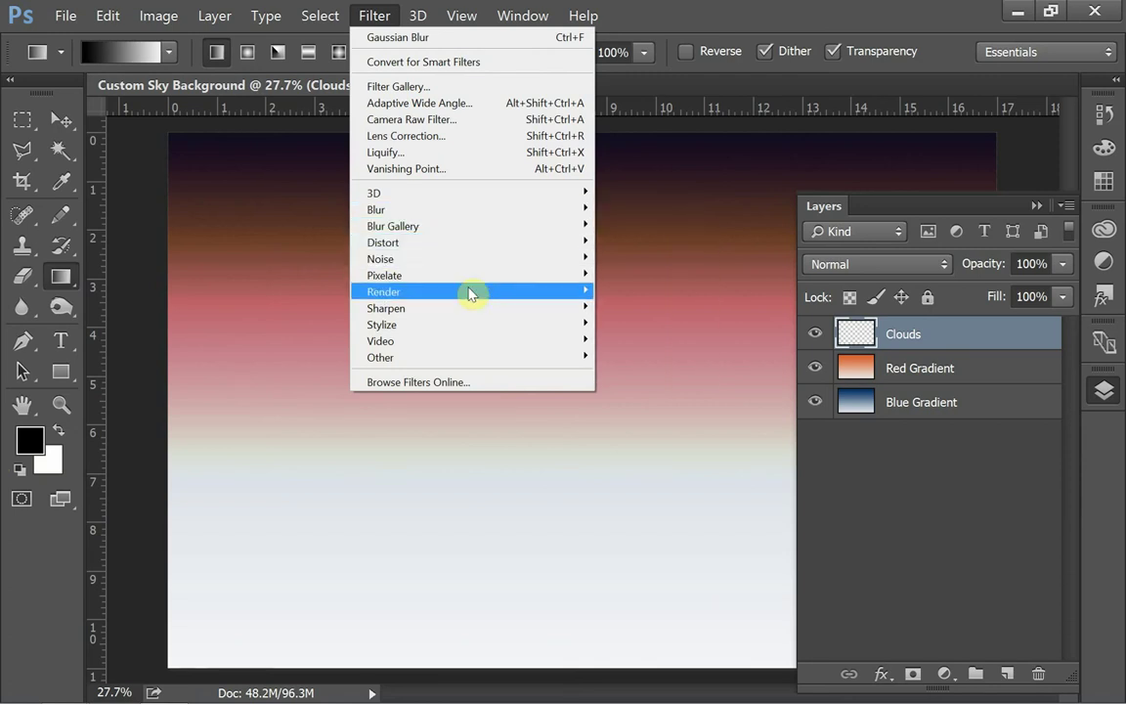
{"action": "mouse_move", "coordinate": [470, 293]}
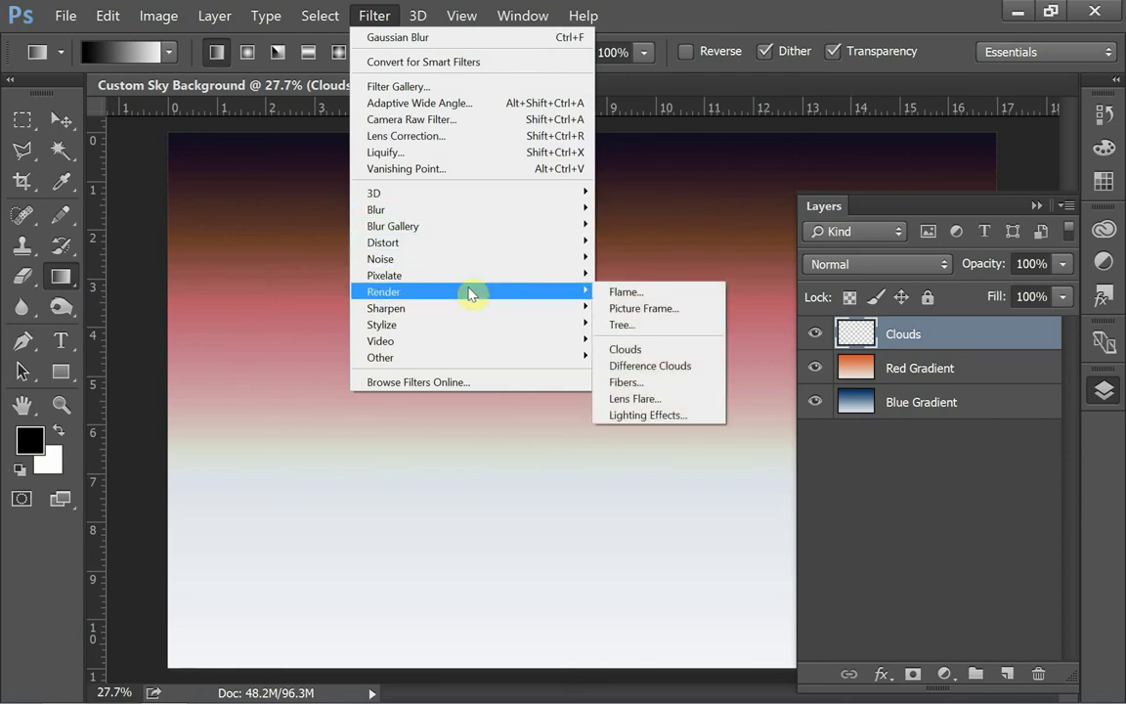
{"action": "left_click", "coordinate": [644, 349]}
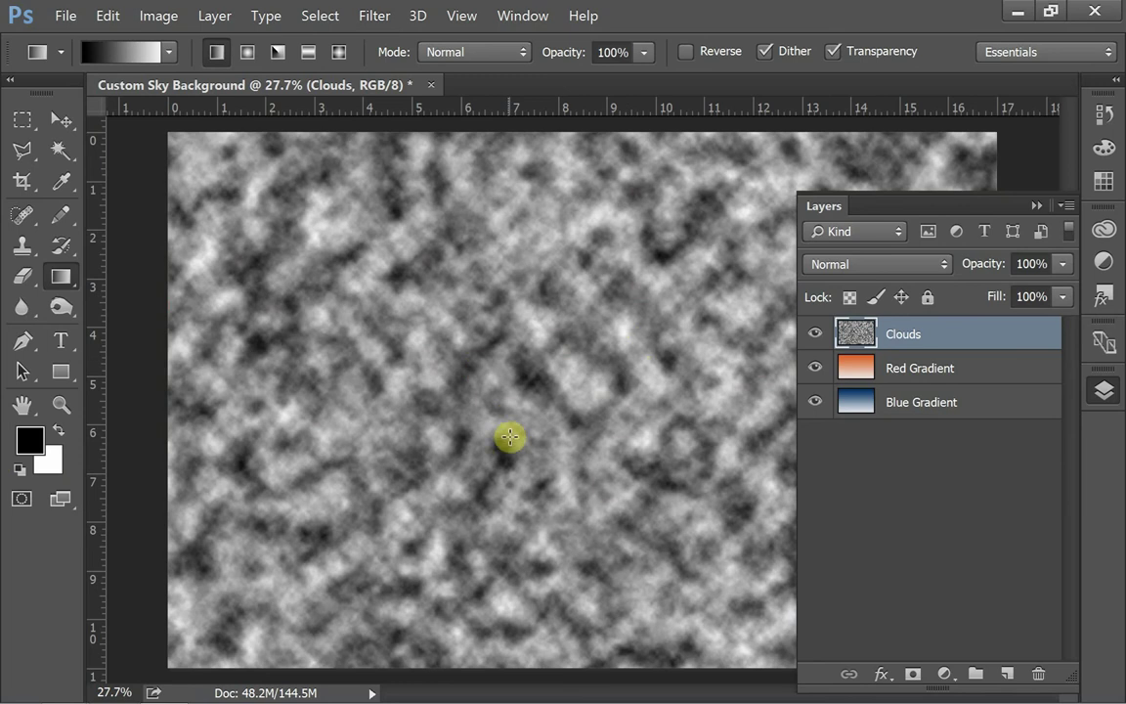
Step: Lower the Clouds layer's opacity to 5% and collapse the layer list to reveal the whole canvas
{"action": "left_click", "coordinate": [1062, 264]}
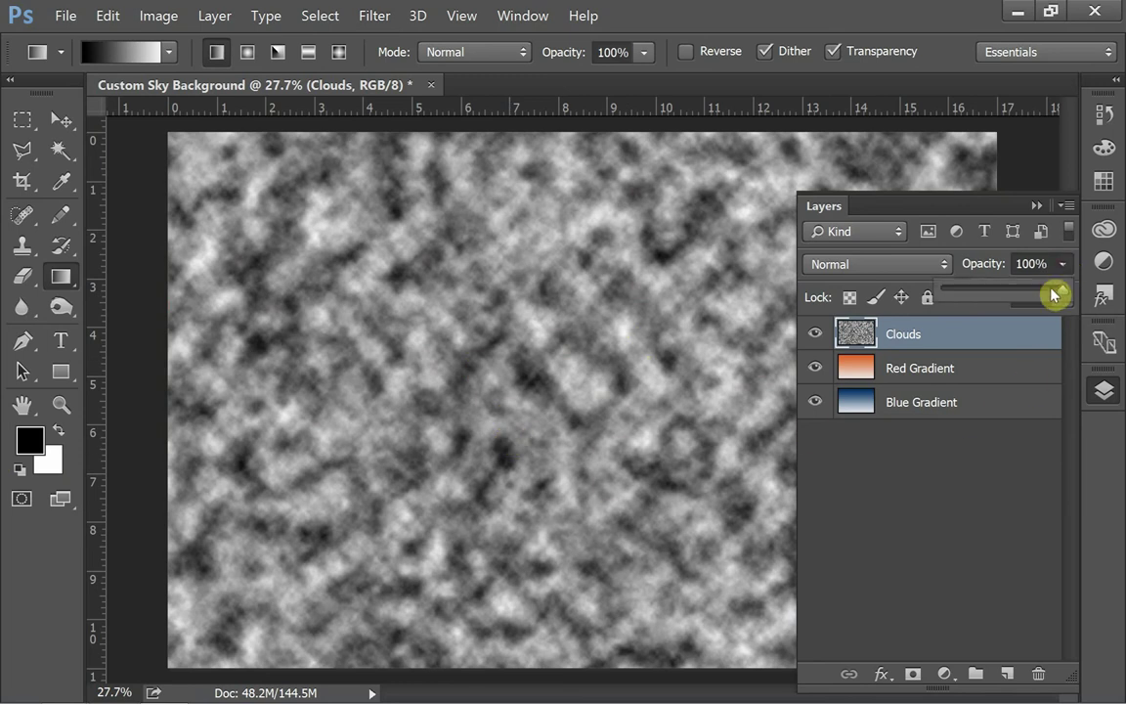
{"action": "left_click_drag", "start_coordinate": [1054, 293], "coordinate": [954, 301]}
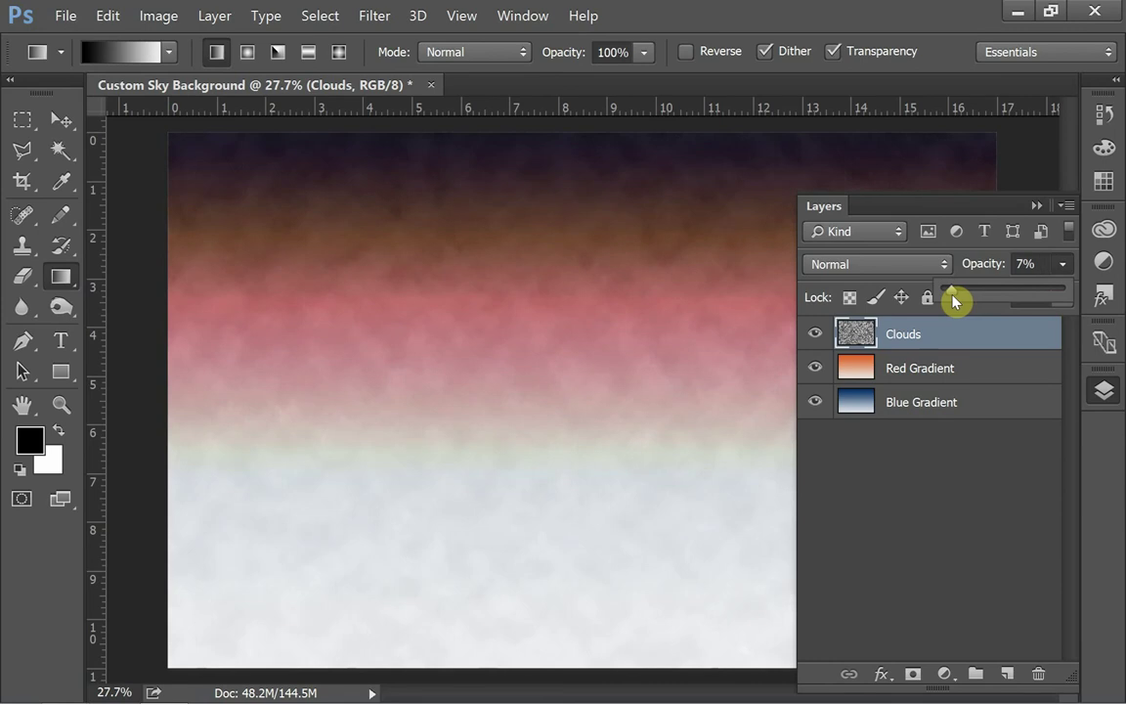
{"action": "left_click_drag", "start_coordinate": [955, 301], "coordinate": [953, 302]}
{"action": "left_click", "coordinate": [1036, 207]}
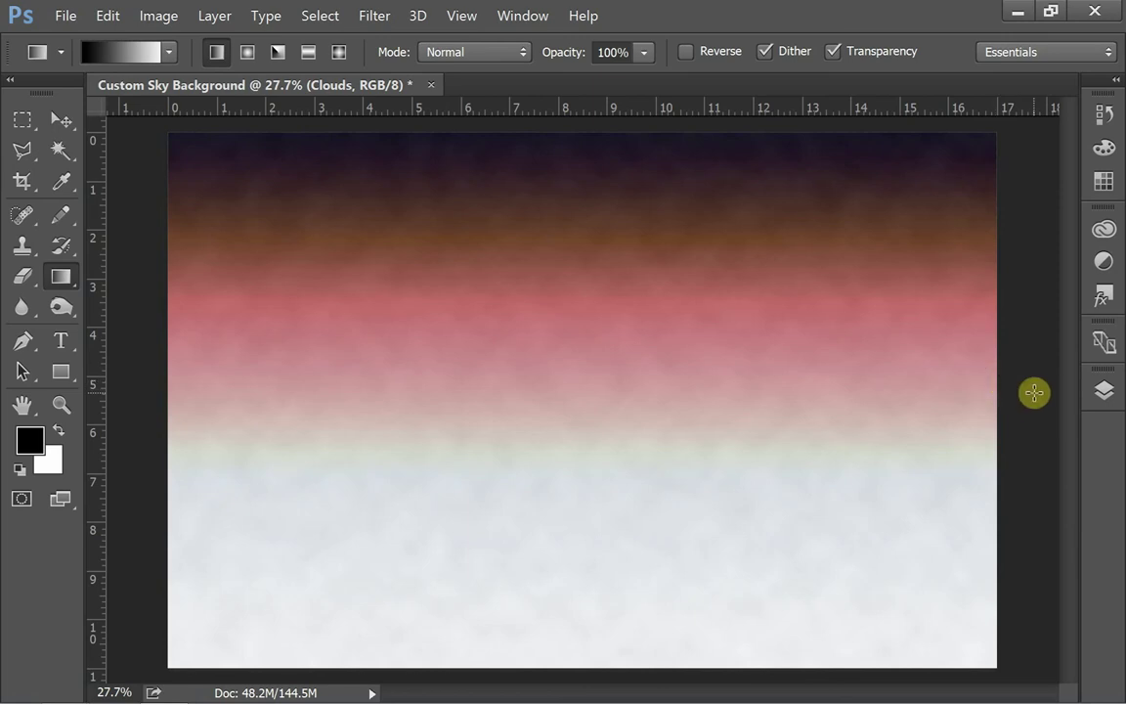
Step: Start a Lens Flare render on the Red Gradient layer and position the flare center near the image's upper-right corner
{"action": "left_click", "coordinate": [1106, 392]}
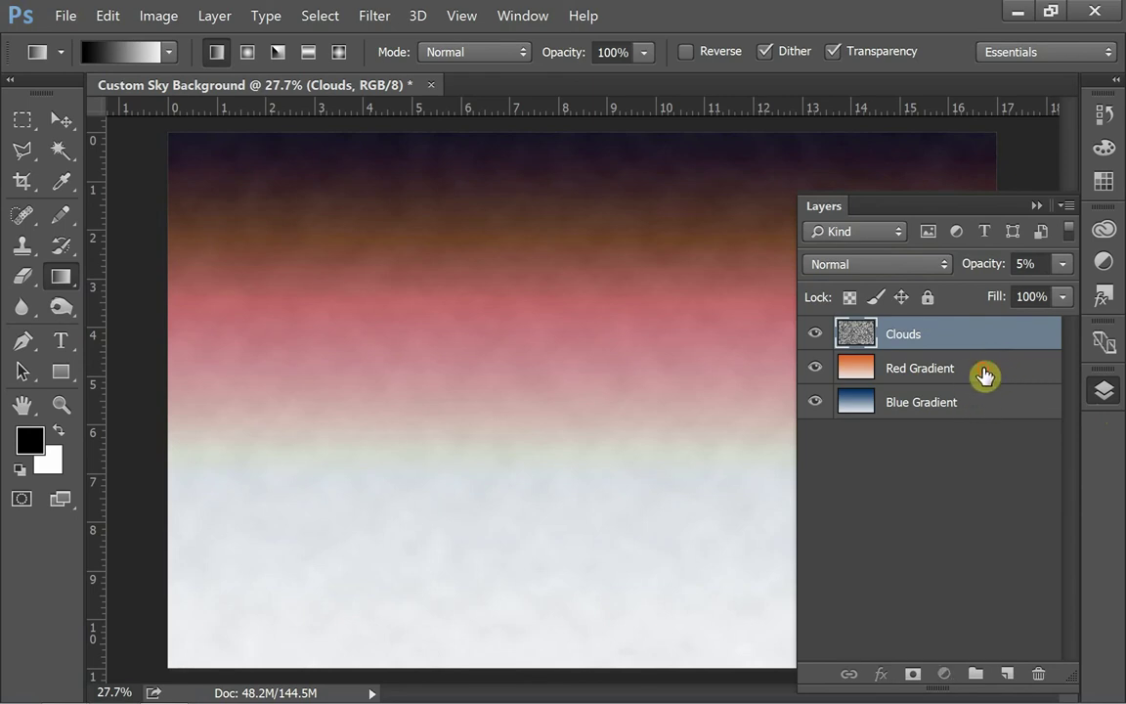
{"action": "left_click", "coordinate": [983, 376]}
{"action": "left_click_drag", "start_coordinate": [1020, 257], "coordinate": [1033, 225]}
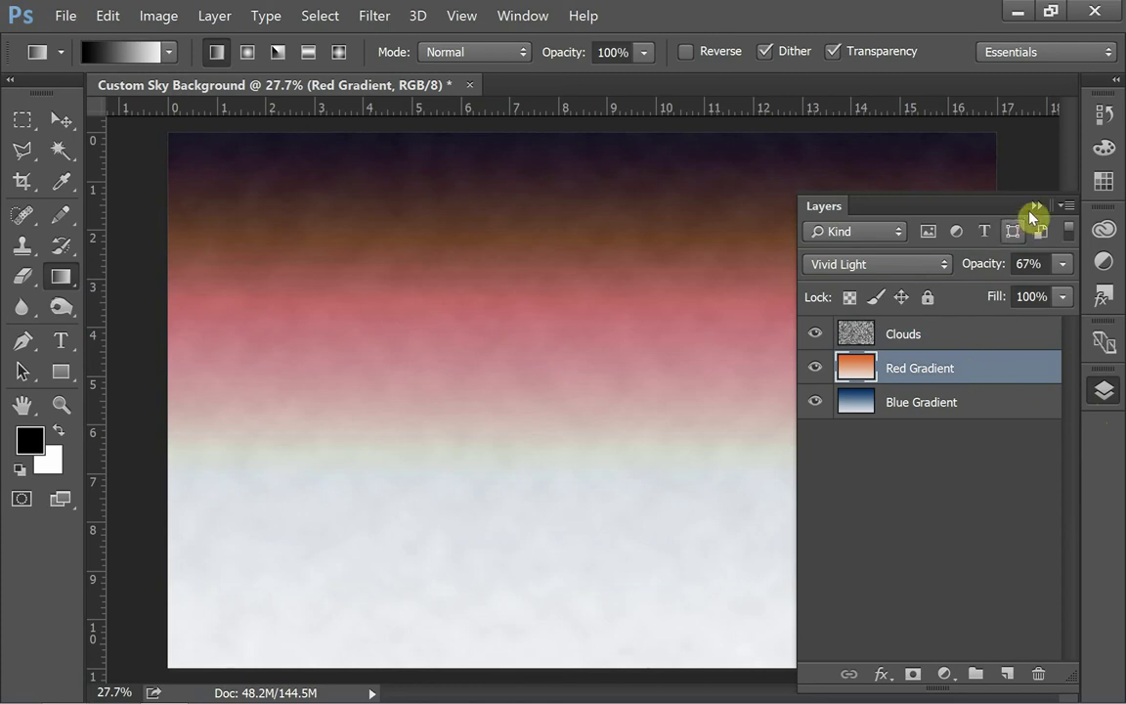
{"action": "left_click", "coordinate": [1036, 208]}
{"action": "left_click", "coordinate": [373, 16]}
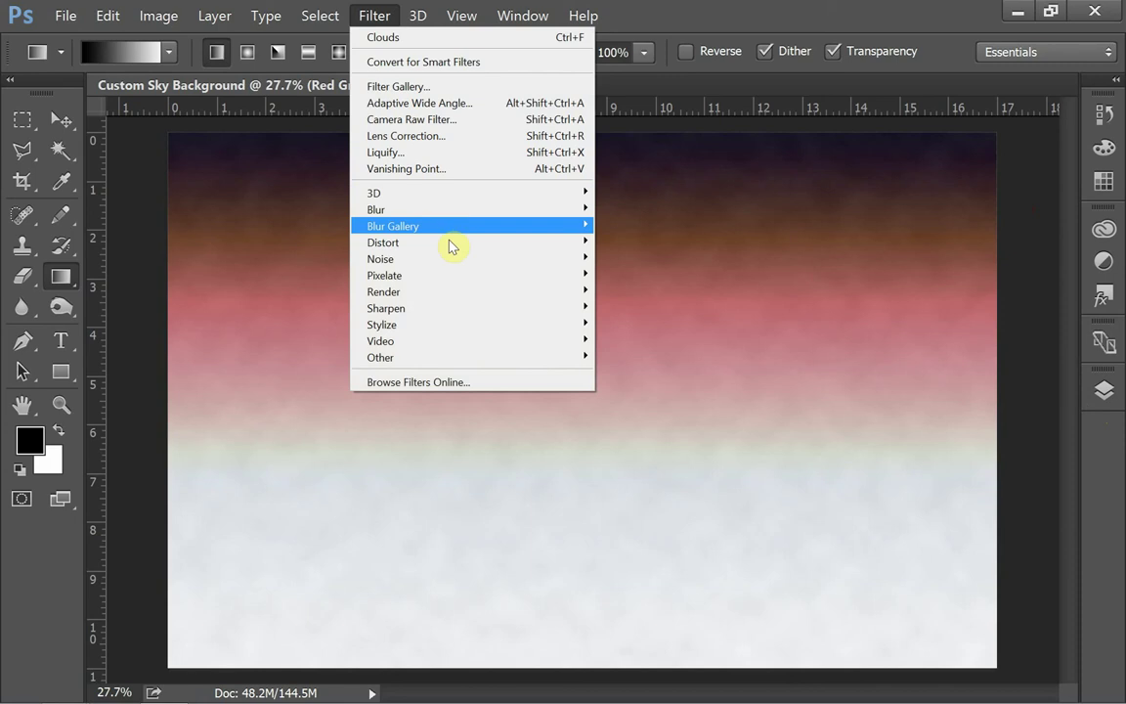
{"action": "mouse_move", "coordinate": [476, 293]}
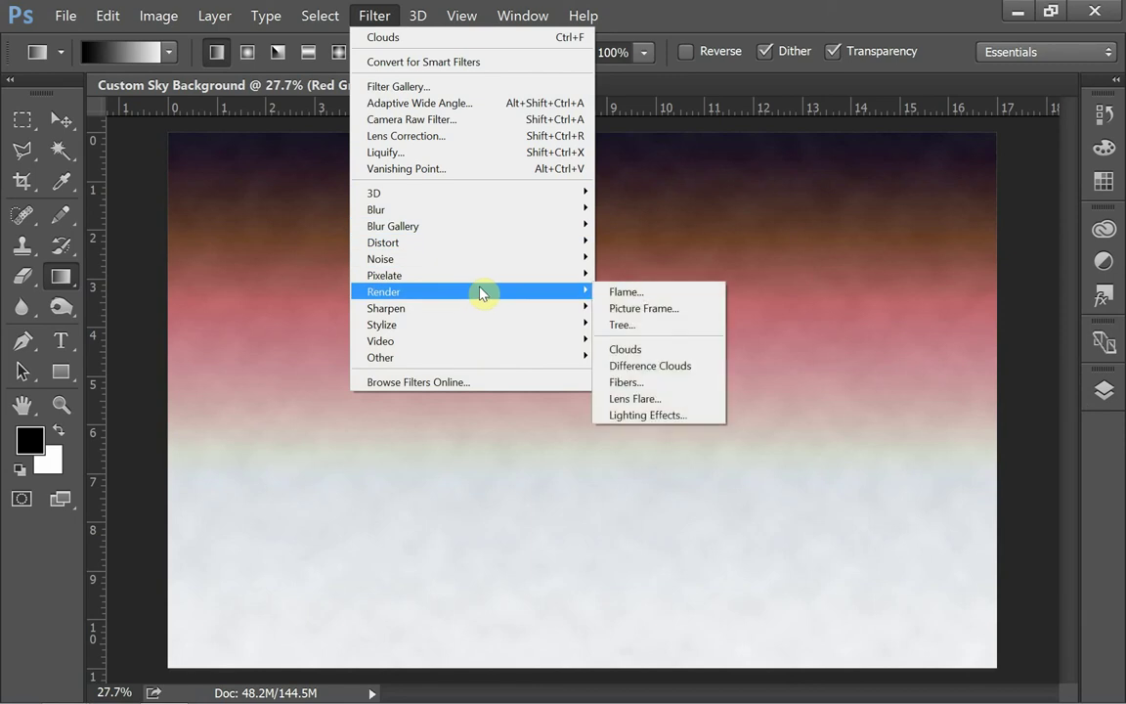
{"action": "left_click", "coordinate": [658, 398]}
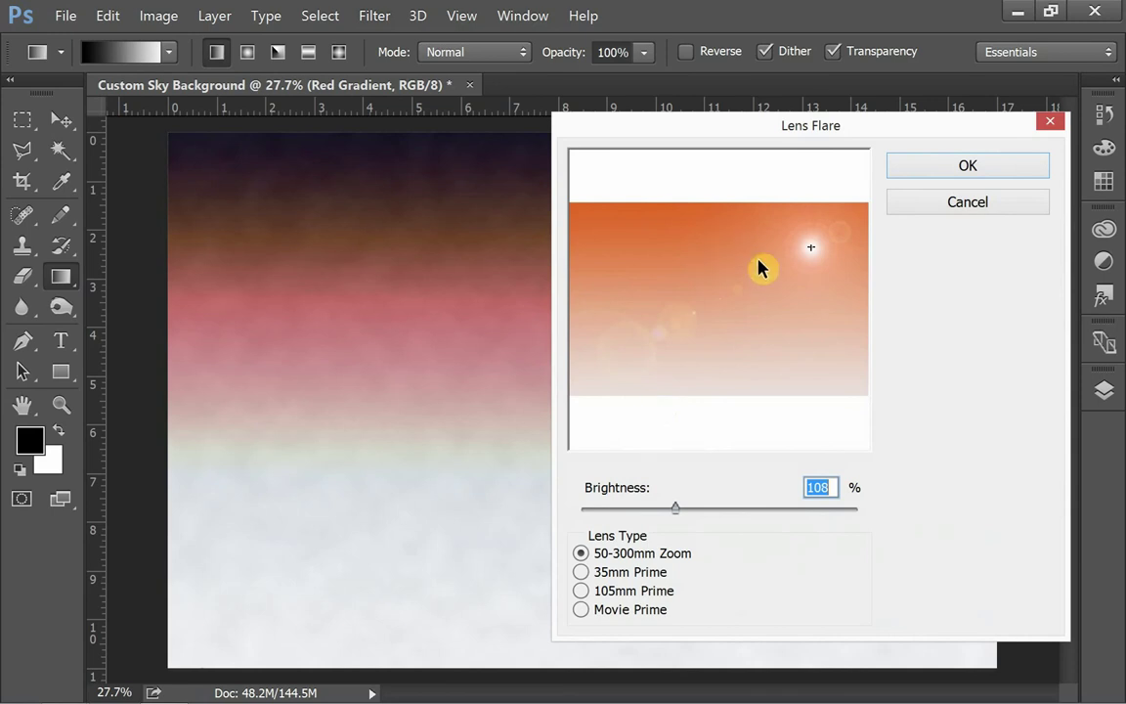
{"action": "left_click", "coordinate": [814, 290]}
{"action": "left_click_drag", "start_coordinate": [790, 328], "coordinate": [655, 230]}
{"action": "left_click", "coordinate": [802, 274]}
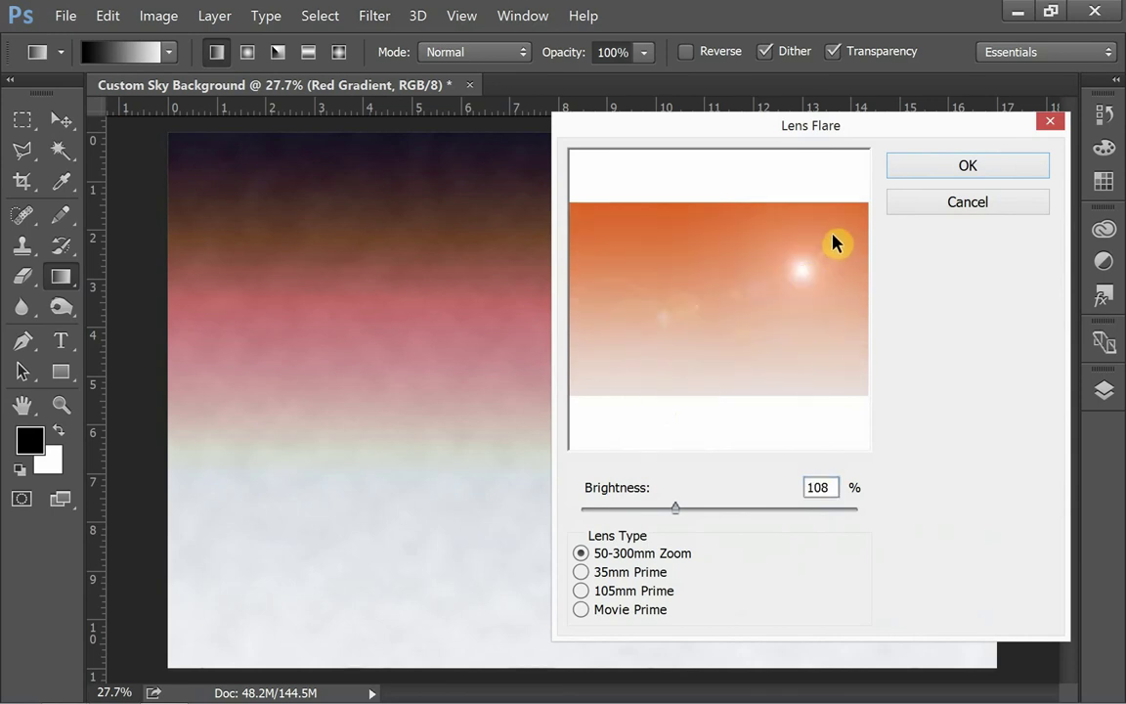
{"action": "left_click", "coordinate": [832, 235]}
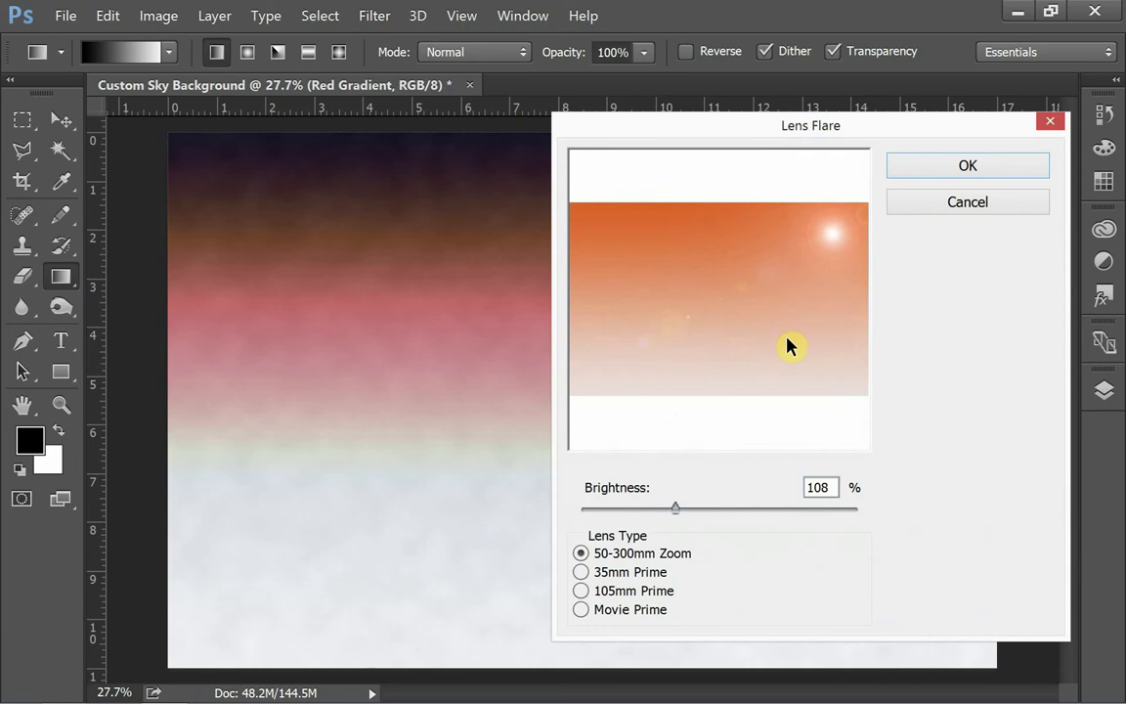
Step: Compare the lens types, set the flare brightness to 109%, choose 50-300mm Zoom and apply the Lens Flare
{"action": "left_click", "coordinate": [582, 572]}
{"action": "left_click", "coordinate": [581, 591]}
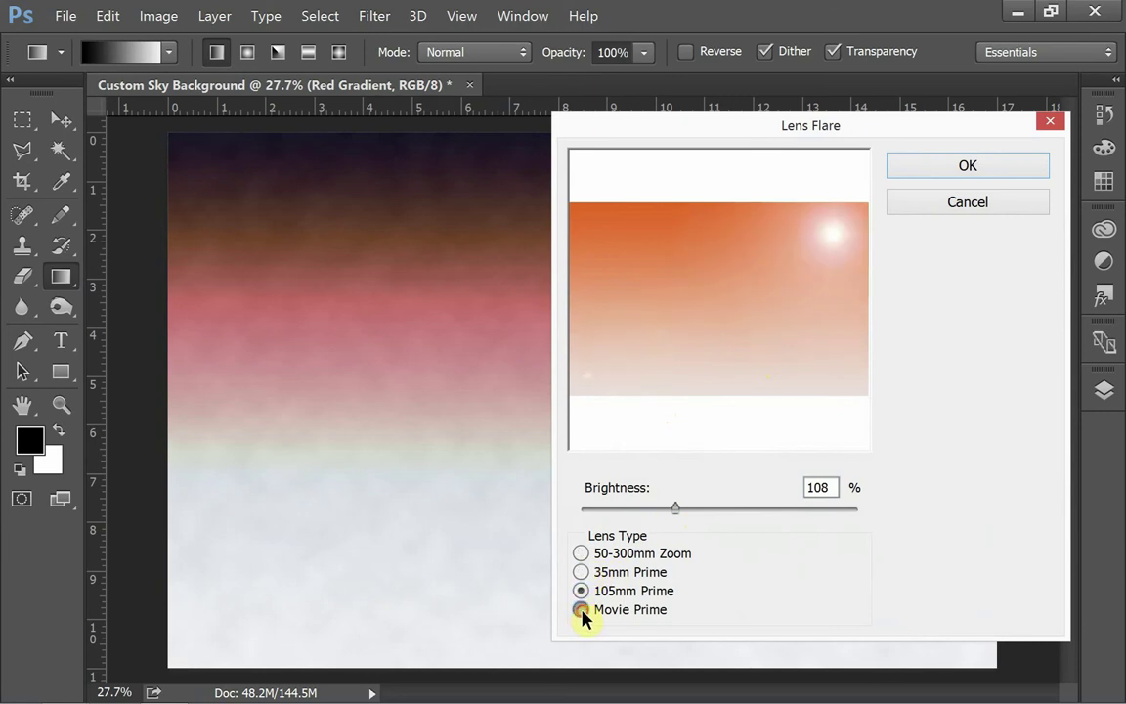
{"action": "left_click", "coordinate": [581, 610]}
{"action": "left_click", "coordinate": [582, 554]}
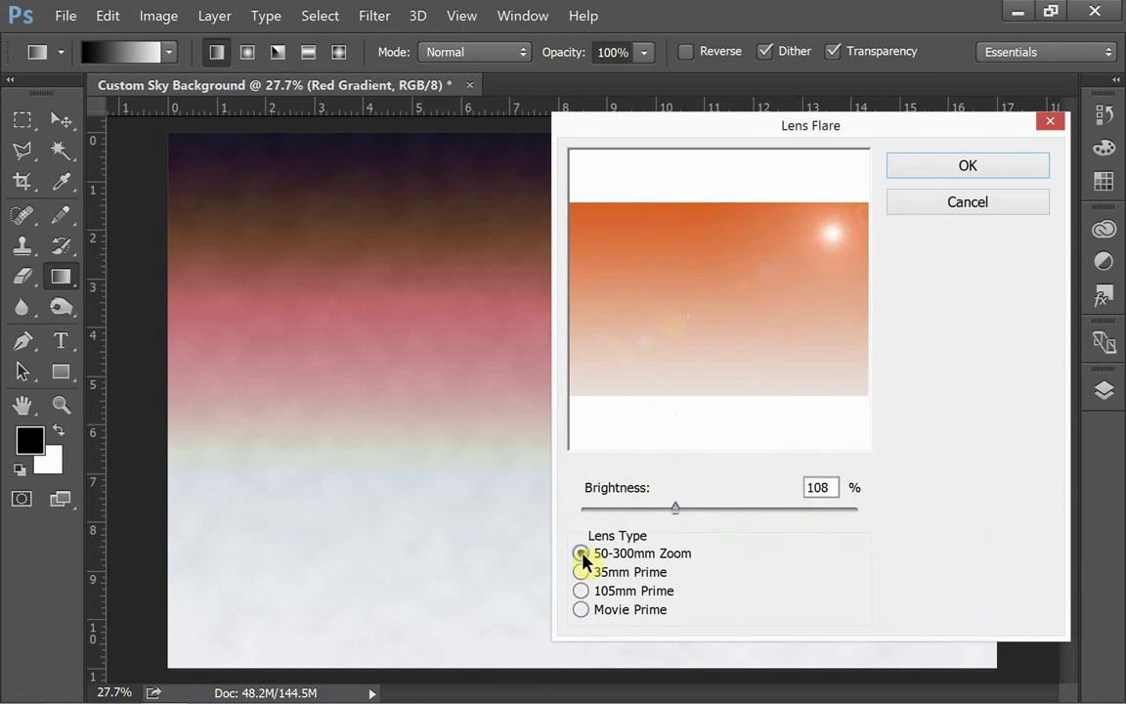
{"action": "mouse_move", "coordinate": [675, 508]}
{"action": "left_mouse_down"}
{"action": "mouse_move", "coordinate": [618, 510]}
{"action": "mouse_move", "coordinate": [711, 528]}
{"action": "mouse_move", "coordinate": [714, 516]}
{"action": "mouse_move", "coordinate": [769, 543]}
{"action": "mouse_move", "coordinate": [607, 512]}
{"action": "mouse_move", "coordinate": [678, 513]}
{"action": "left_mouse_up"}
{"action": "left_click", "coordinate": [590, 573]}
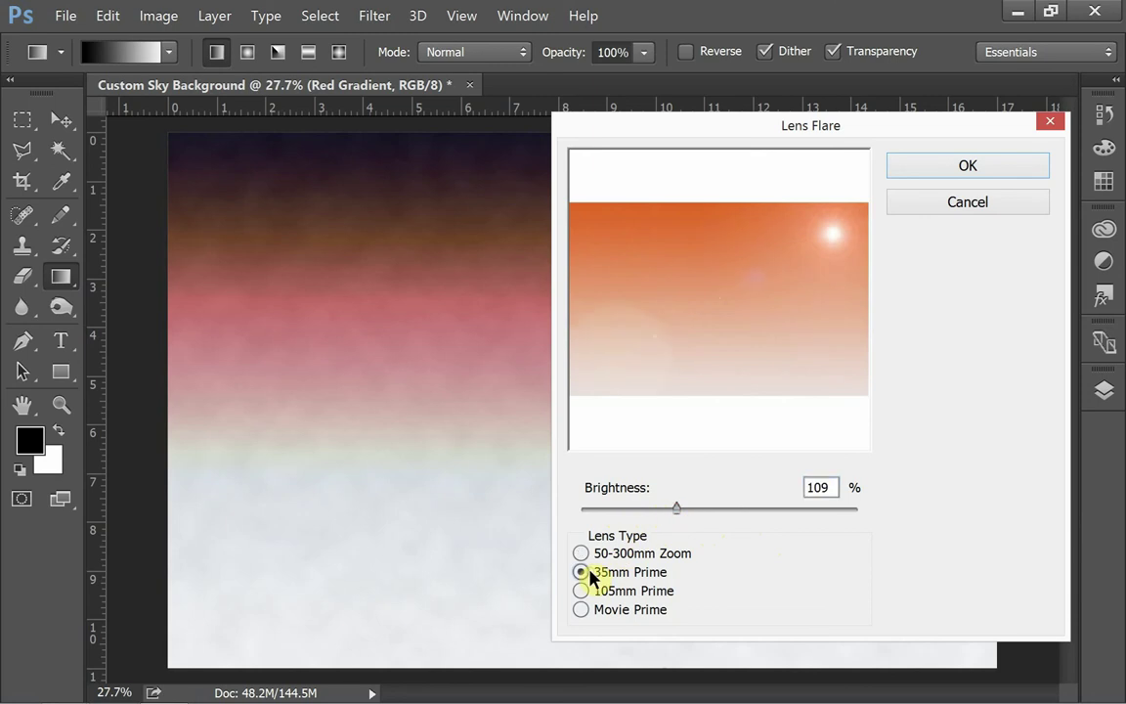
{"action": "left_click", "coordinate": [583, 553]}
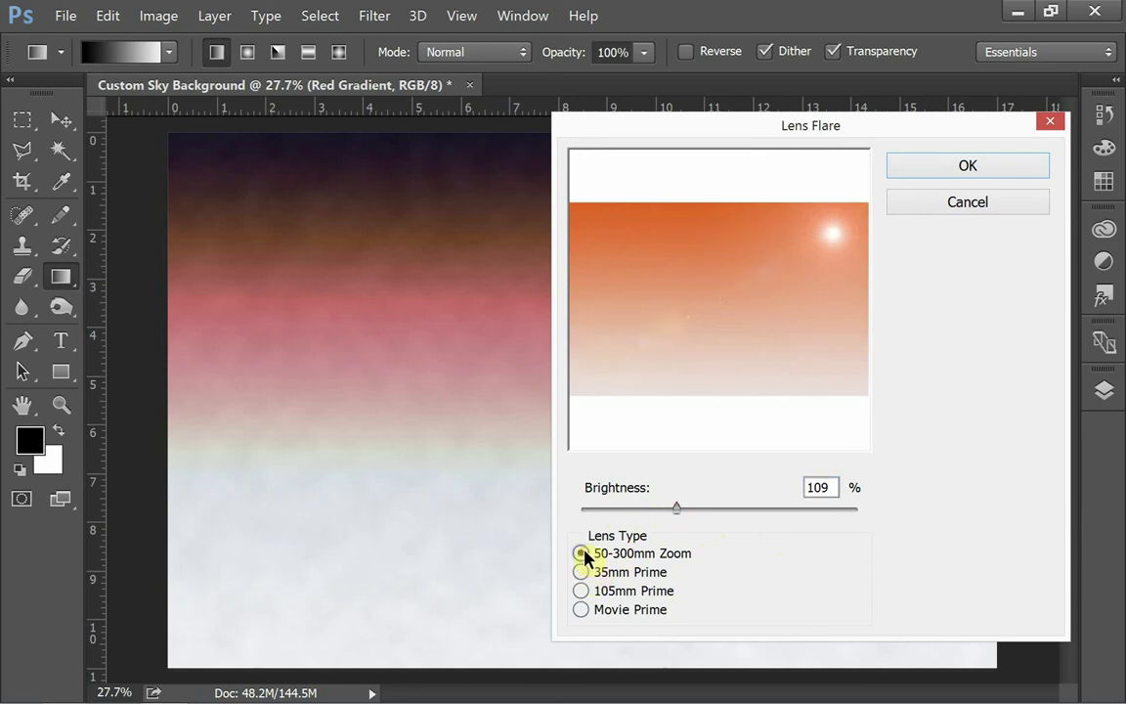
{"action": "left_click", "coordinate": [582, 591]}
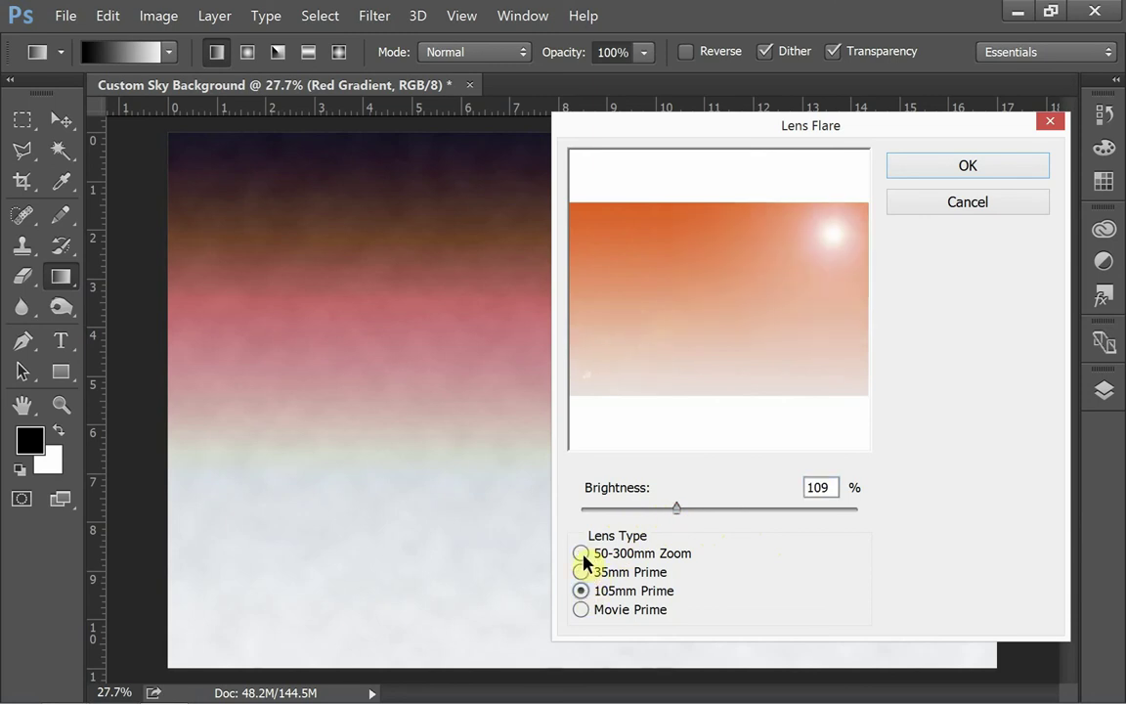
{"action": "left_click", "coordinate": [582, 554]}
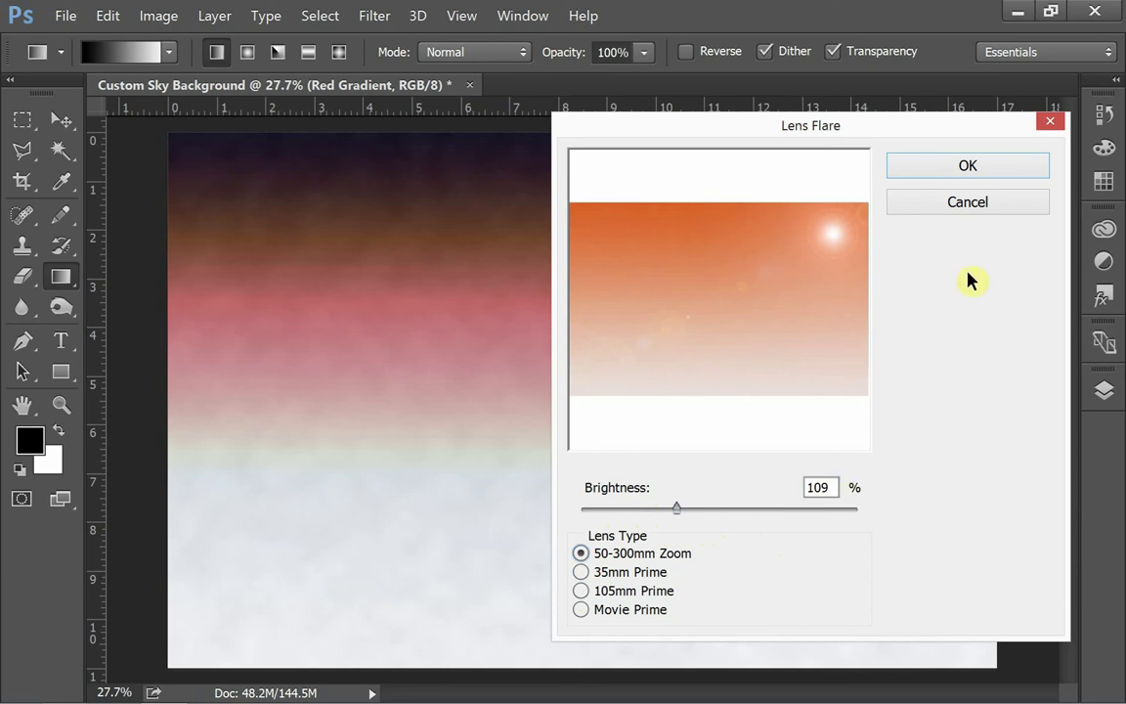
{"action": "left_click", "coordinate": [1007, 168]}
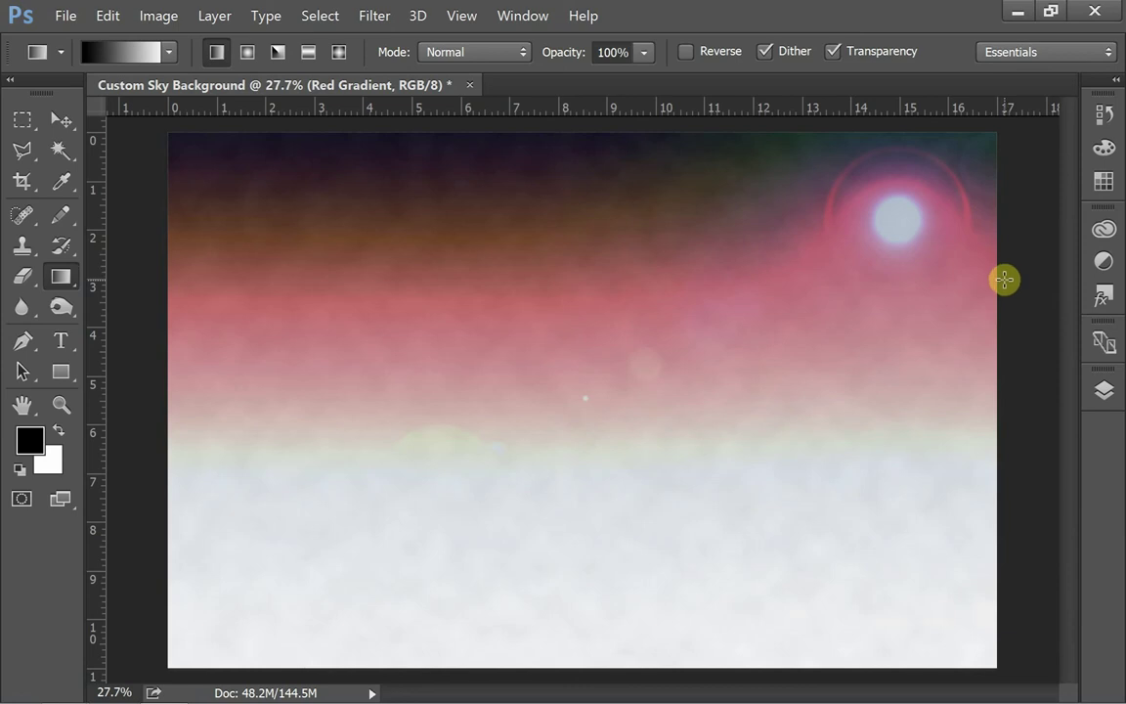
Step: Make the Clouds layer active and collapse the layer list to show the full canvas
{"action": "left_click", "coordinate": [1103, 391]}
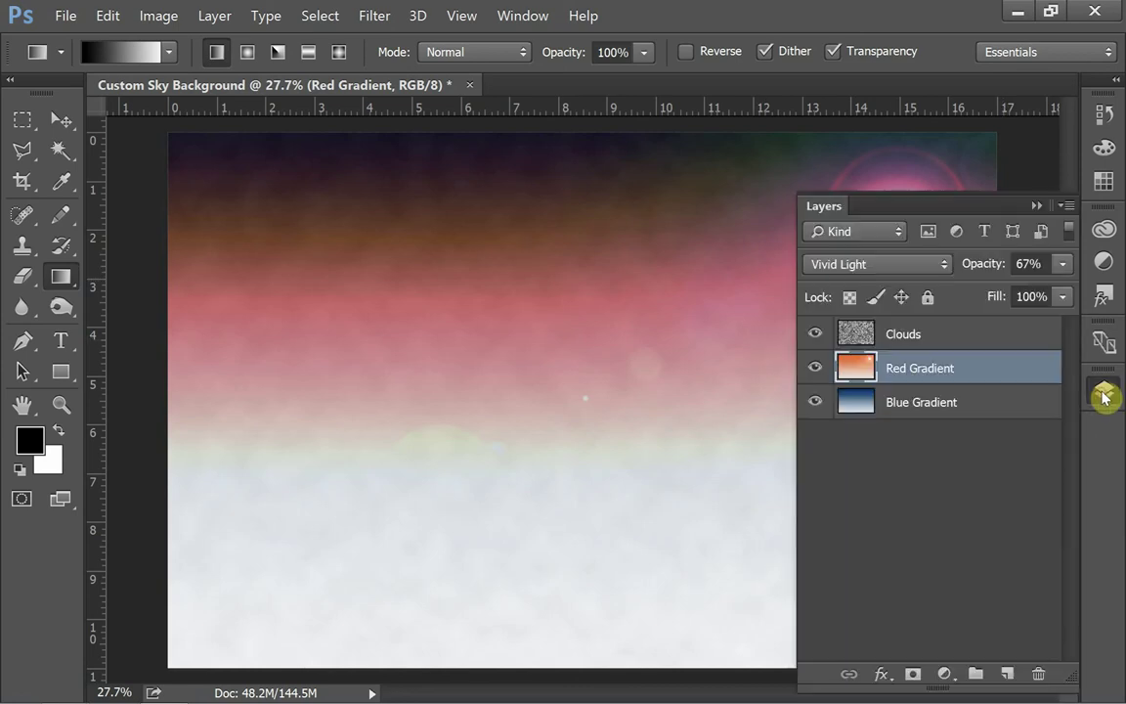
{"action": "left_click", "coordinate": [995, 339]}
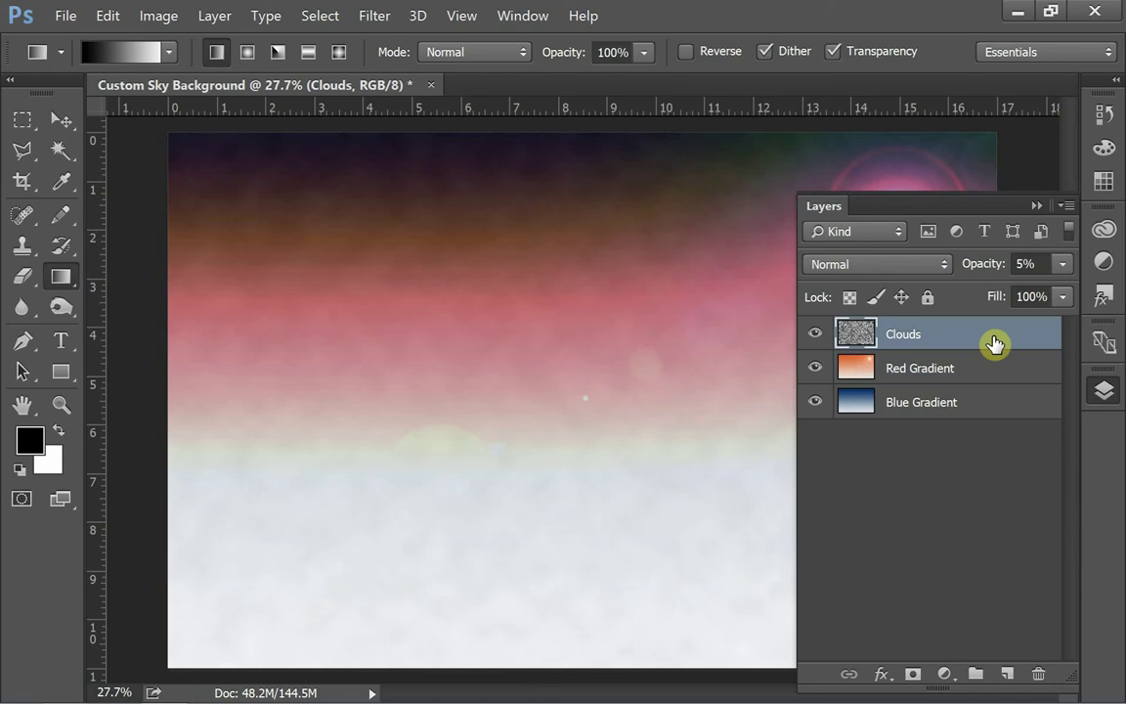
{"action": "left_click", "coordinate": [1037, 207]}
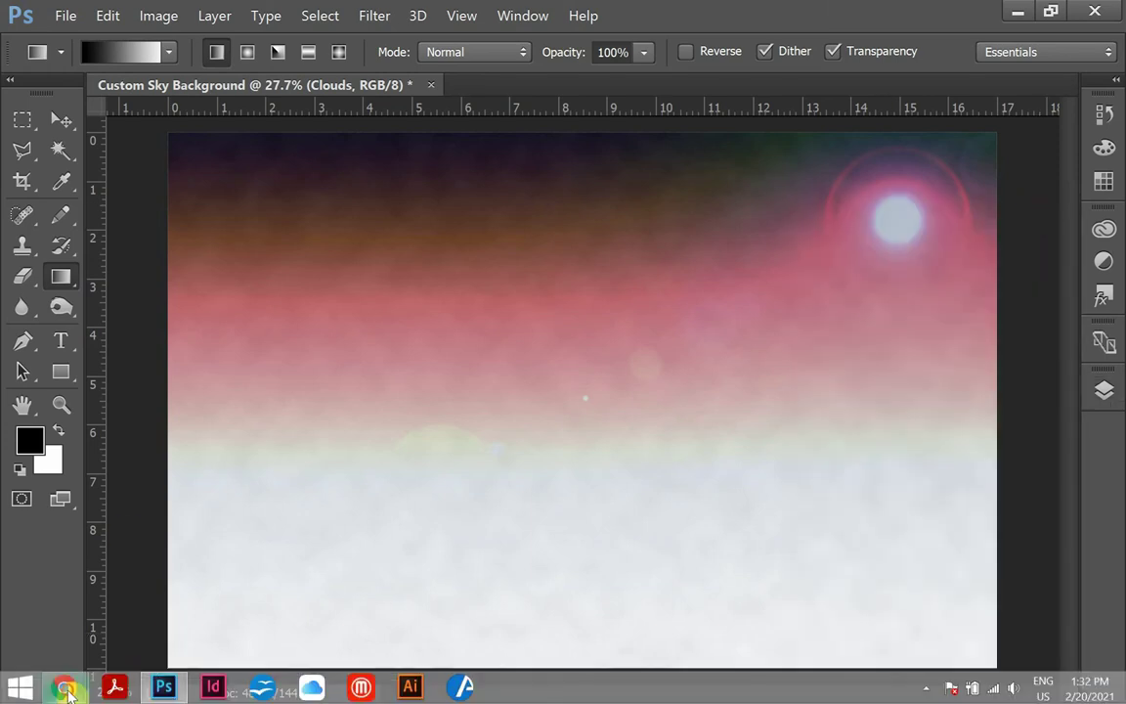
Step: Switch to Chrome and run a Google image search for "sky clouds" in the empty tab
{"action": "mouse_move", "coordinate": [66, 690]}
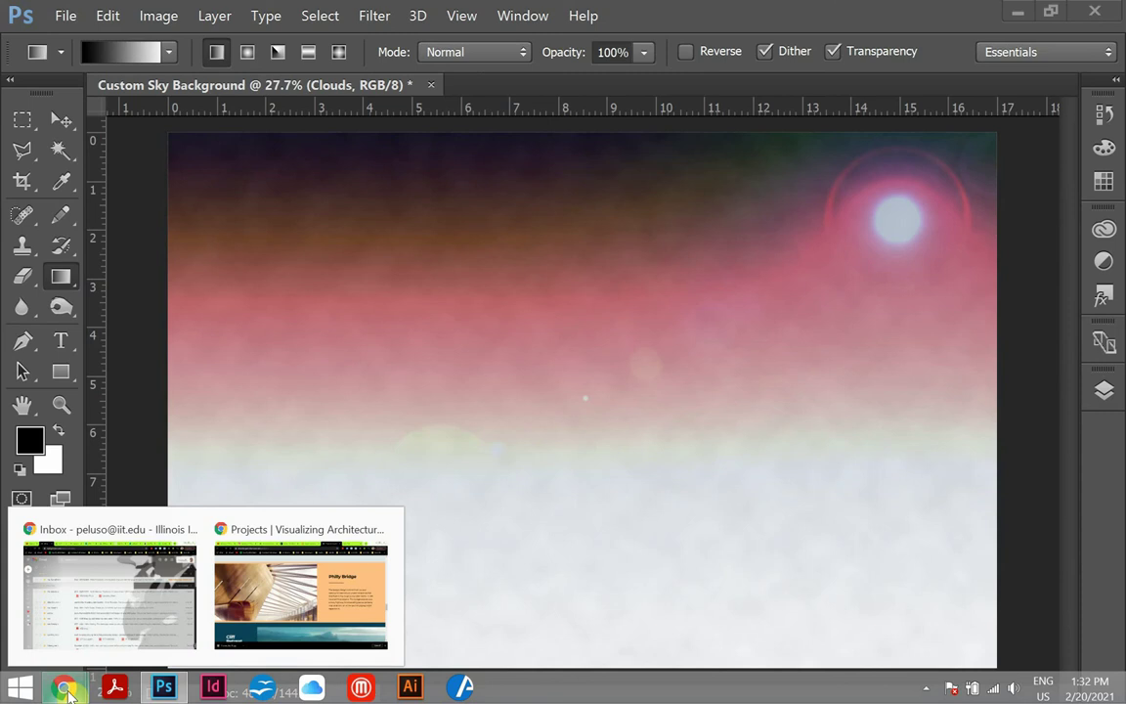
{"action": "left_click", "coordinate": [254, 533]}
{"action": "left_click", "coordinate": [885, 17]}
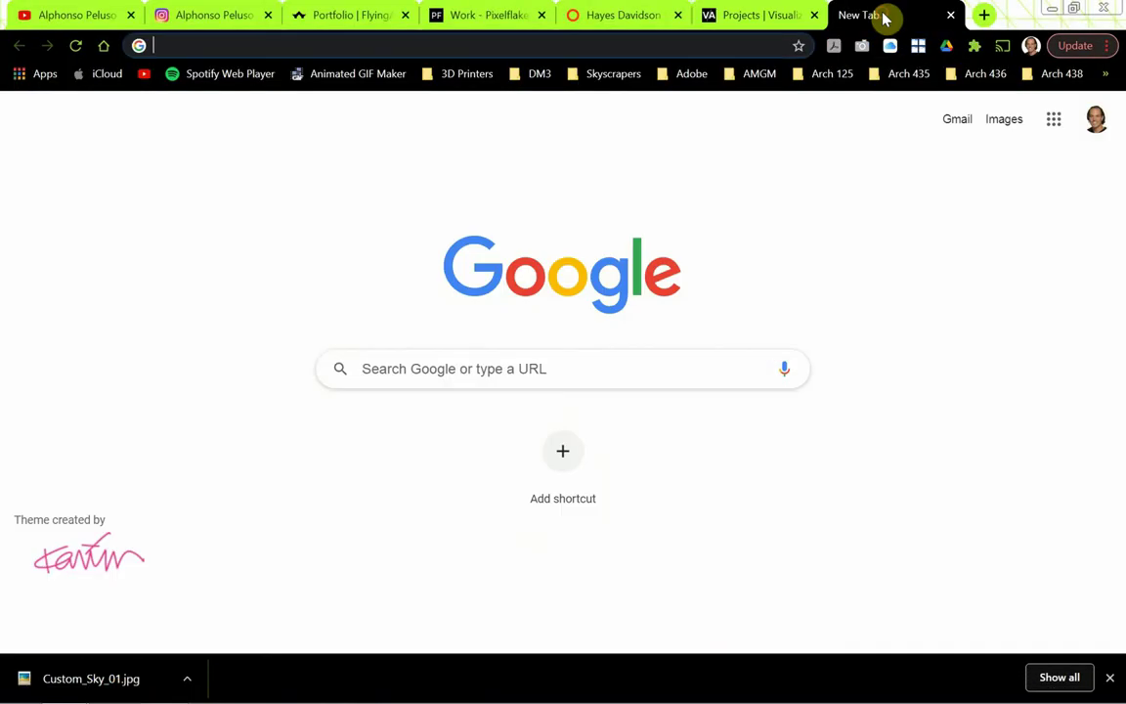
{"action": "left_click", "coordinate": [421, 369]}
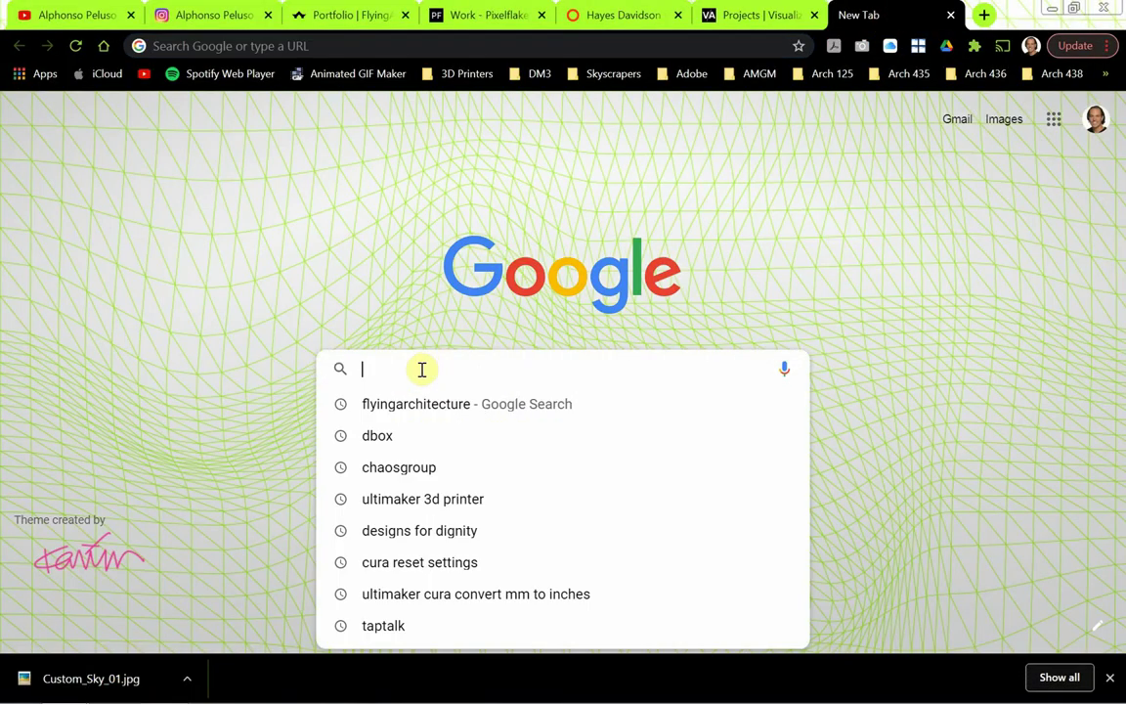
{"action": "type", "text": "sky clouds"}
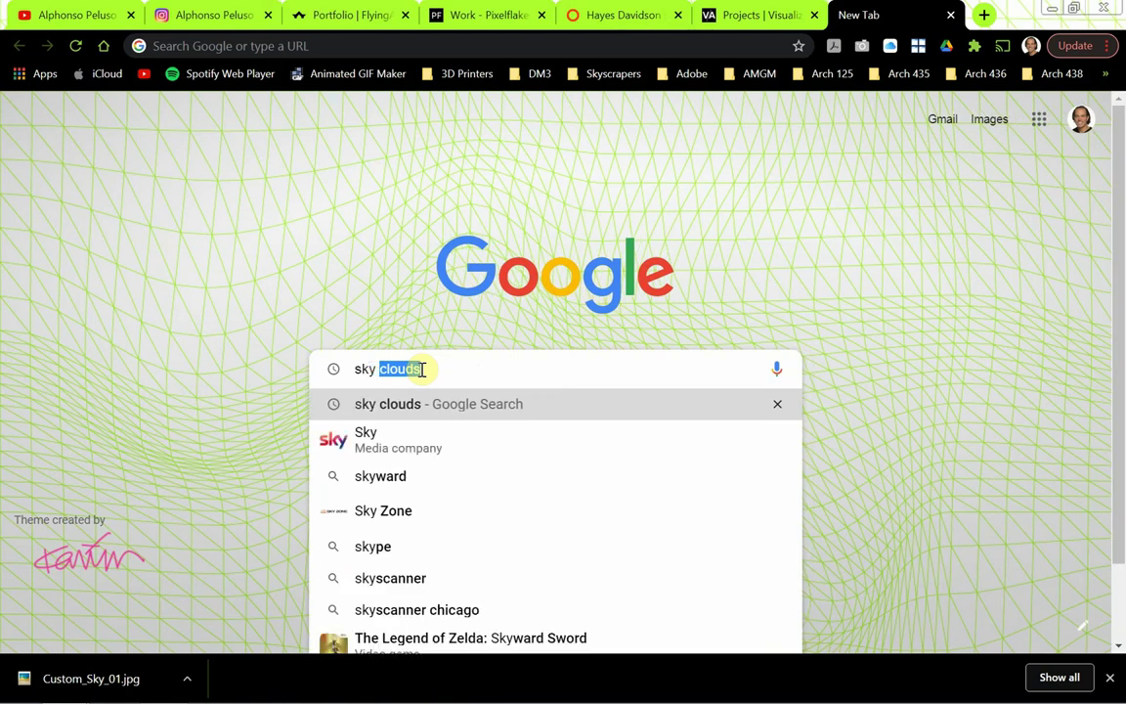
{"action": "key", "text": "Right"}
{"action": "key", "text": "Return"}
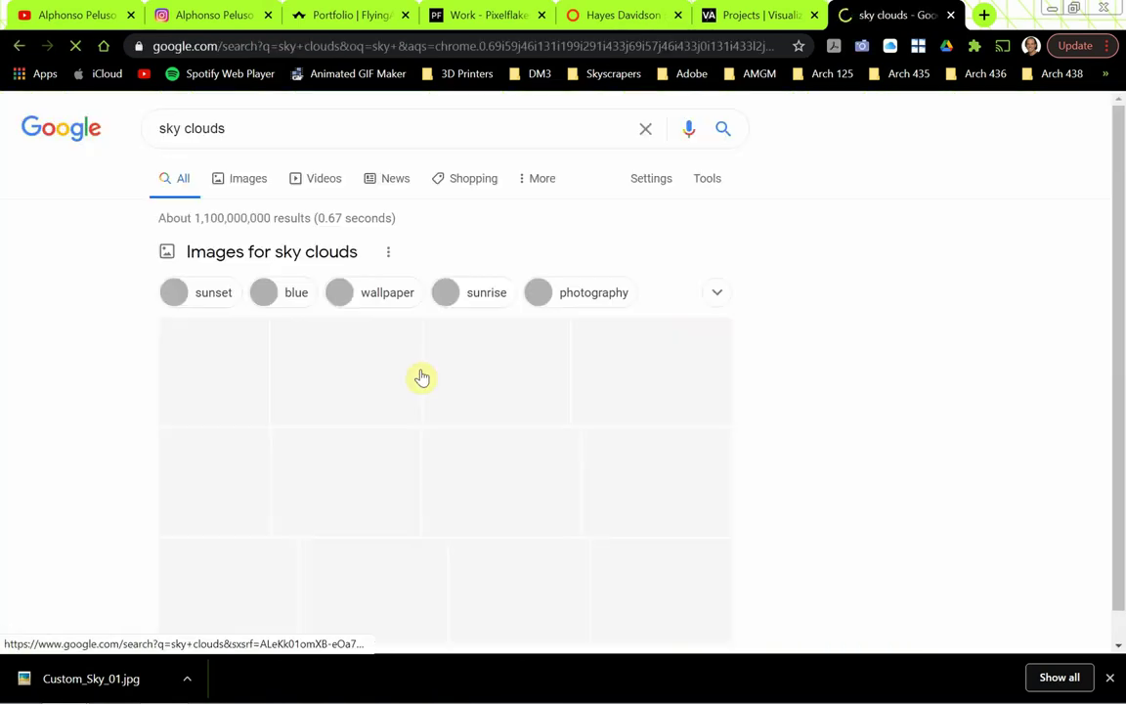
{"action": "left_click", "coordinate": [248, 179]}
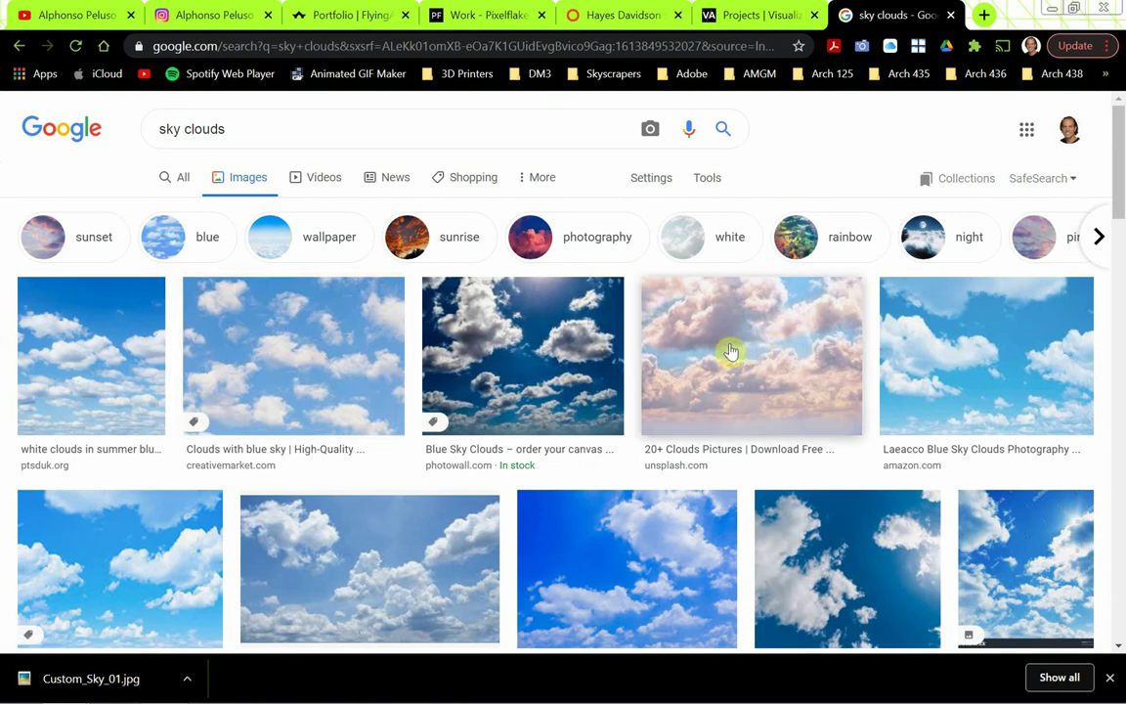
Step: Pick the Treehugger cloud photo from the image results and open its full image in a separate tab
{"action": "scroll", "coordinate": [729, 350], "scroll_direction": "down", "scroll_amount": 1}
{"action": "scroll", "coordinate": [730, 350], "scroll_direction": "down", "scroll_amount": 1}
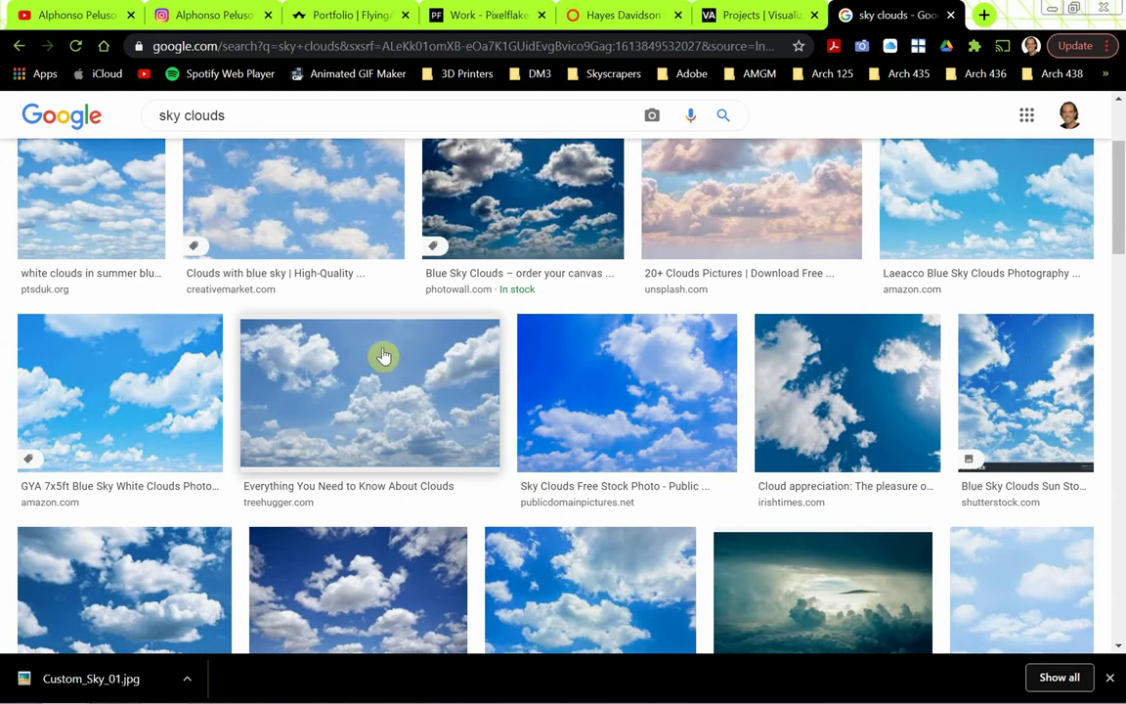
{"action": "left_click", "coordinate": [387, 434]}
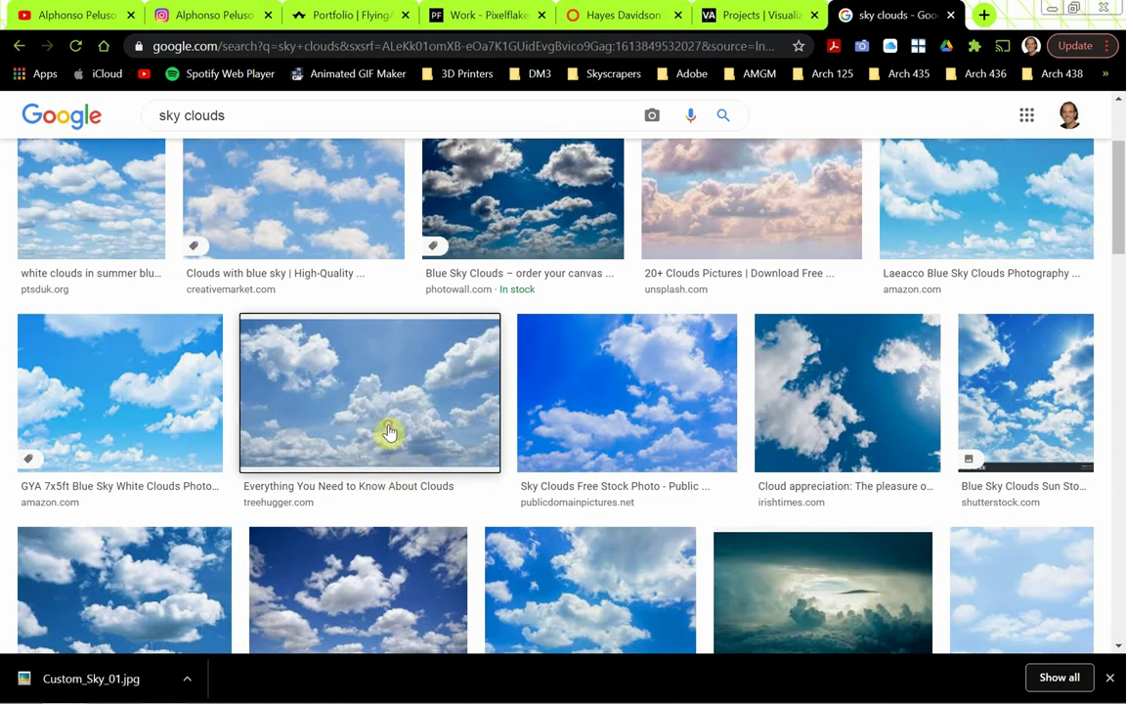
{"action": "right_click", "coordinate": [786, 319]}
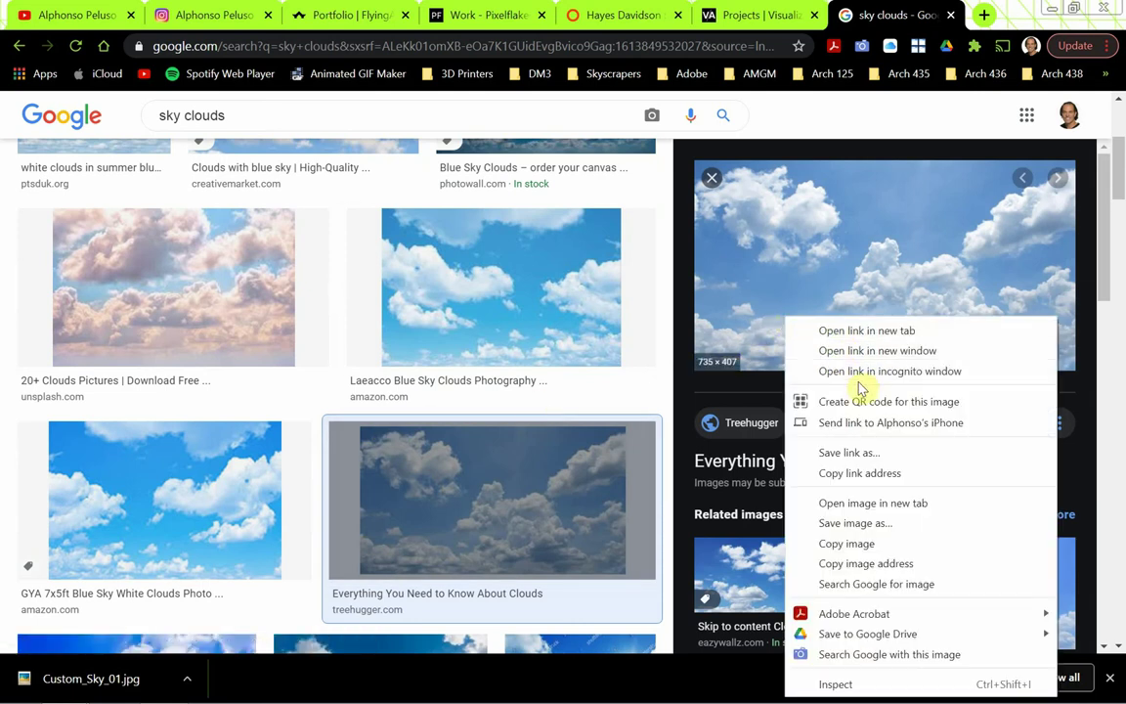
{"action": "left_click", "coordinate": [896, 508]}
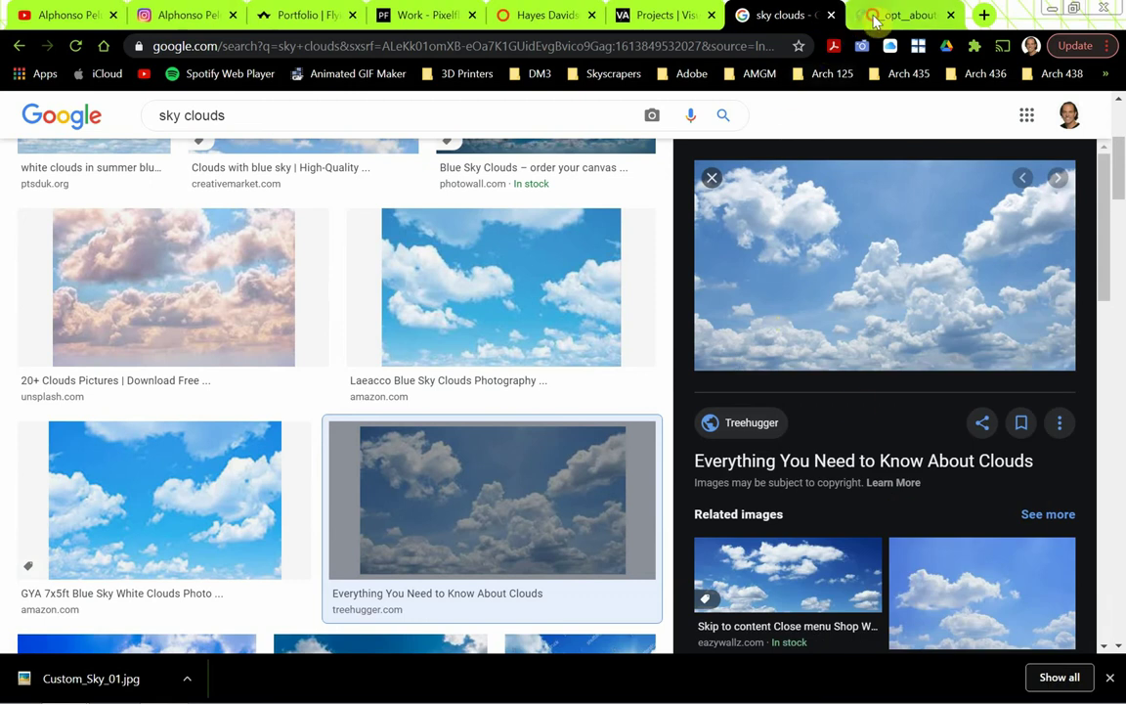
{"action": "left_click", "coordinate": [875, 16]}
Step: Save the cloud photo as Custom_Sky_01.jpg in the Custom Sky folder, replacing the existing file, and close its tab
{"action": "right_click", "coordinate": [565, 361]}
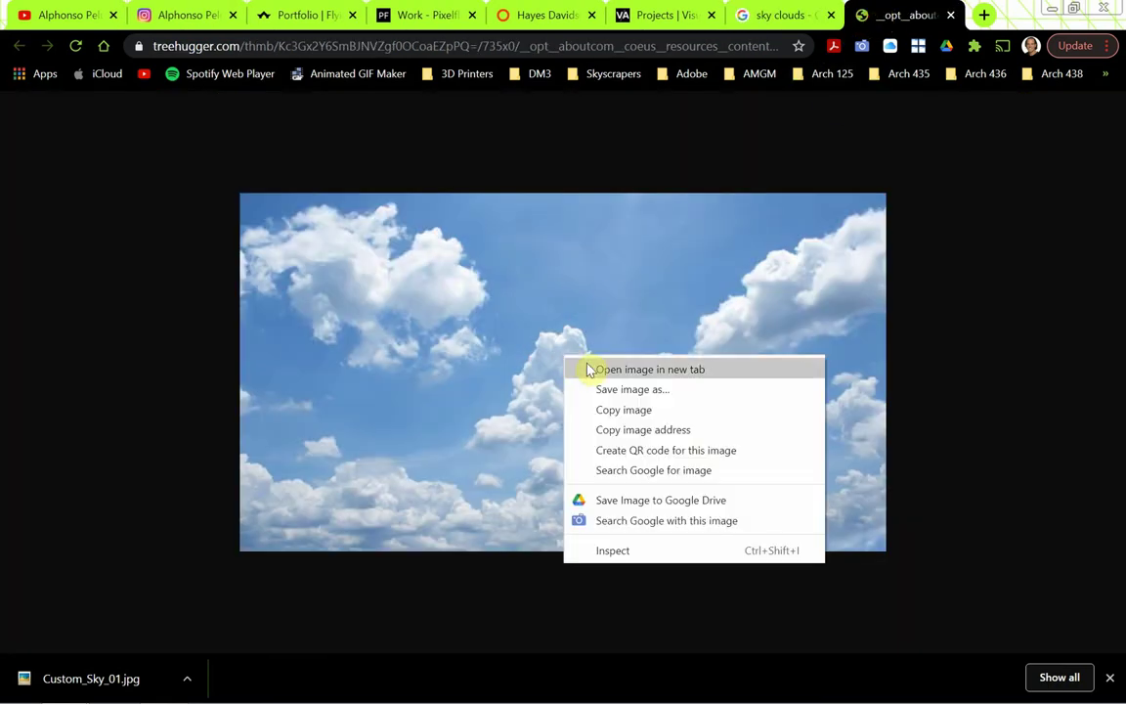
{"action": "left_click", "coordinate": [620, 399]}
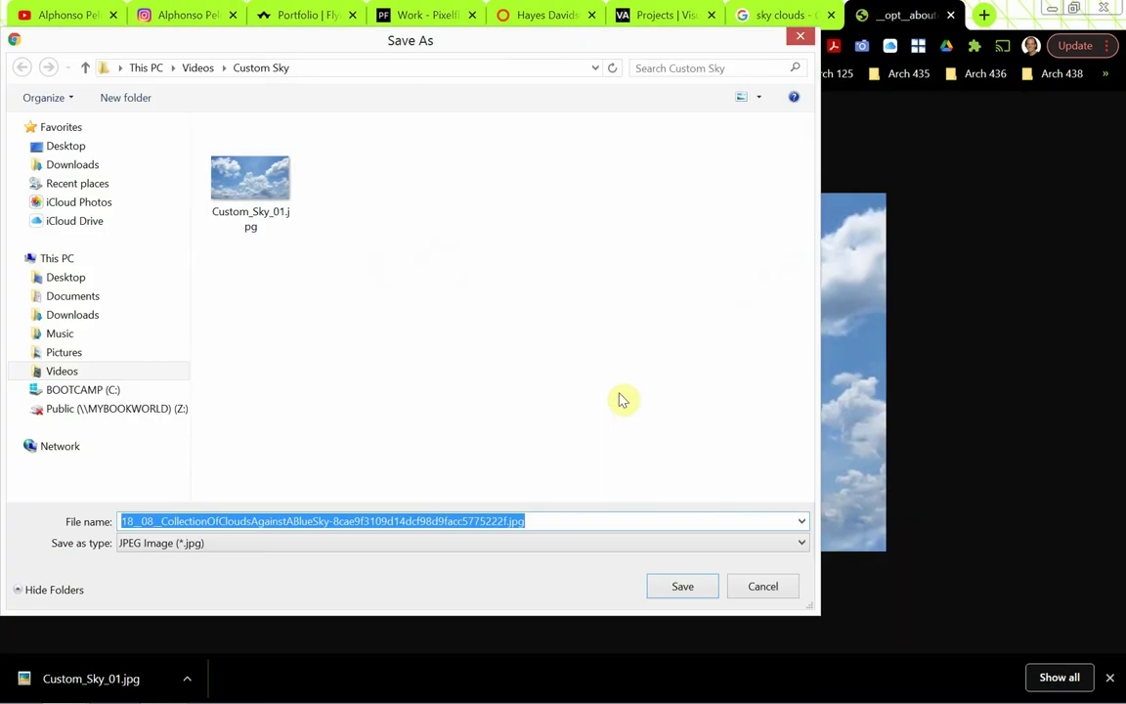
{"action": "left_click", "coordinate": [250, 213]}
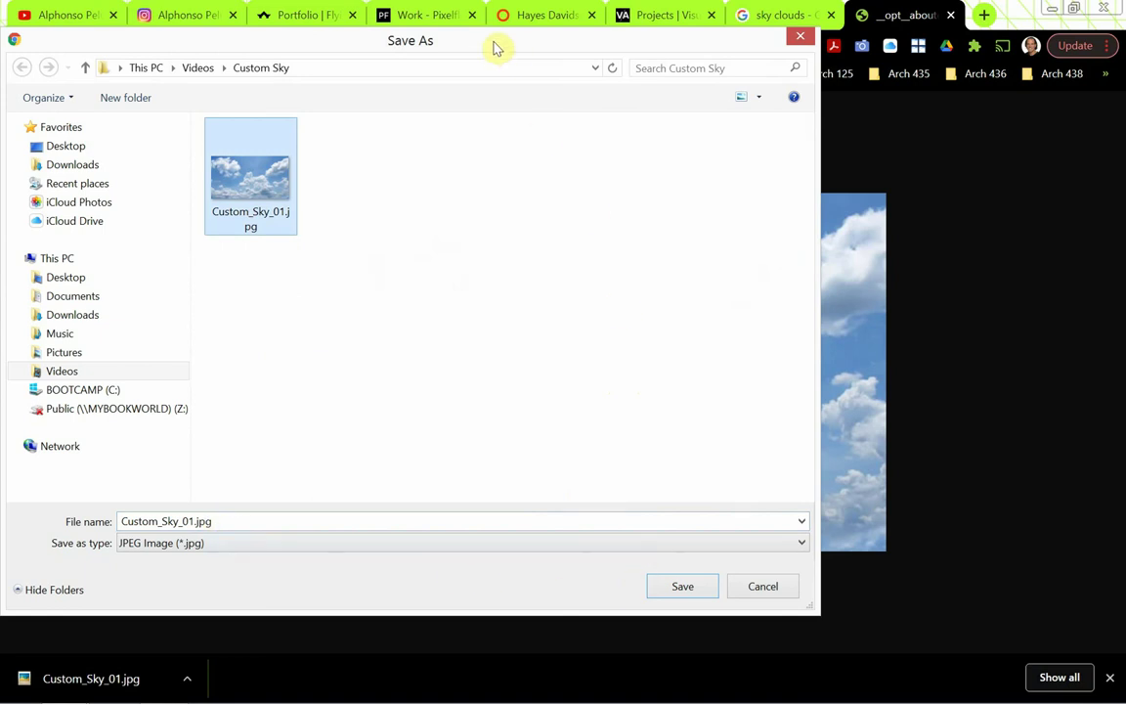
{"action": "left_click_drag", "start_coordinate": [496, 45], "coordinate": [530, 104]}
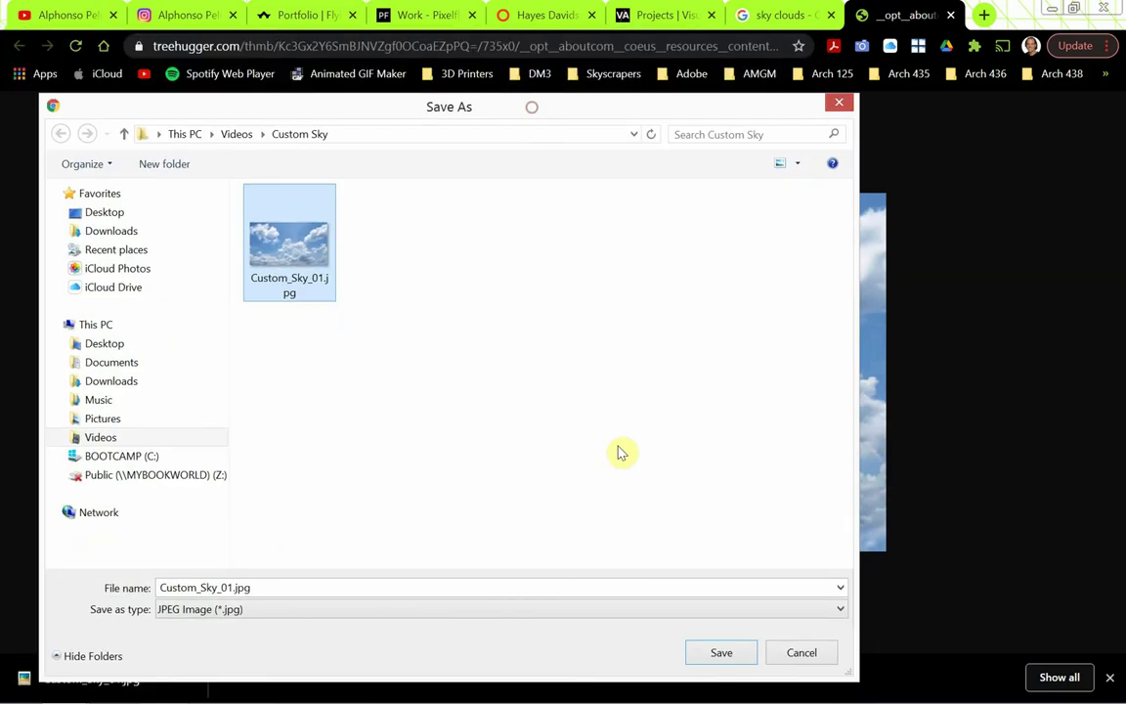
{"action": "left_click", "coordinate": [724, 651]}
{"action": "left_click", "coordinate": [668, 368]}
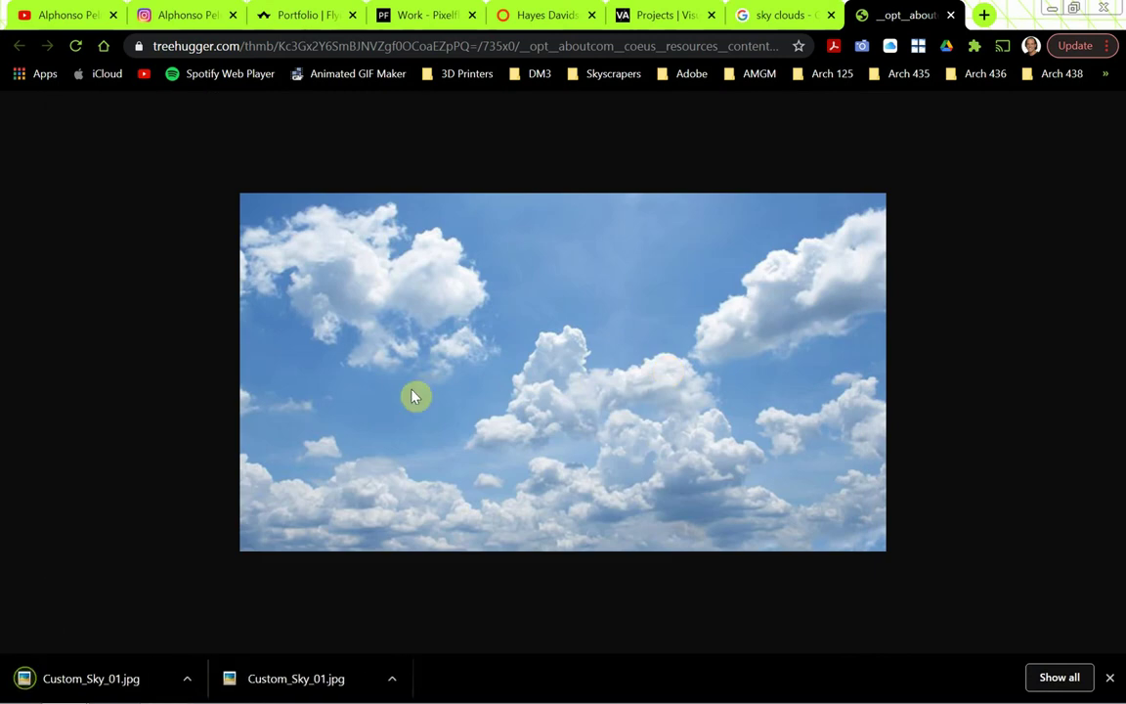
{"action": "left_click", "coordinate": [950, 15]}
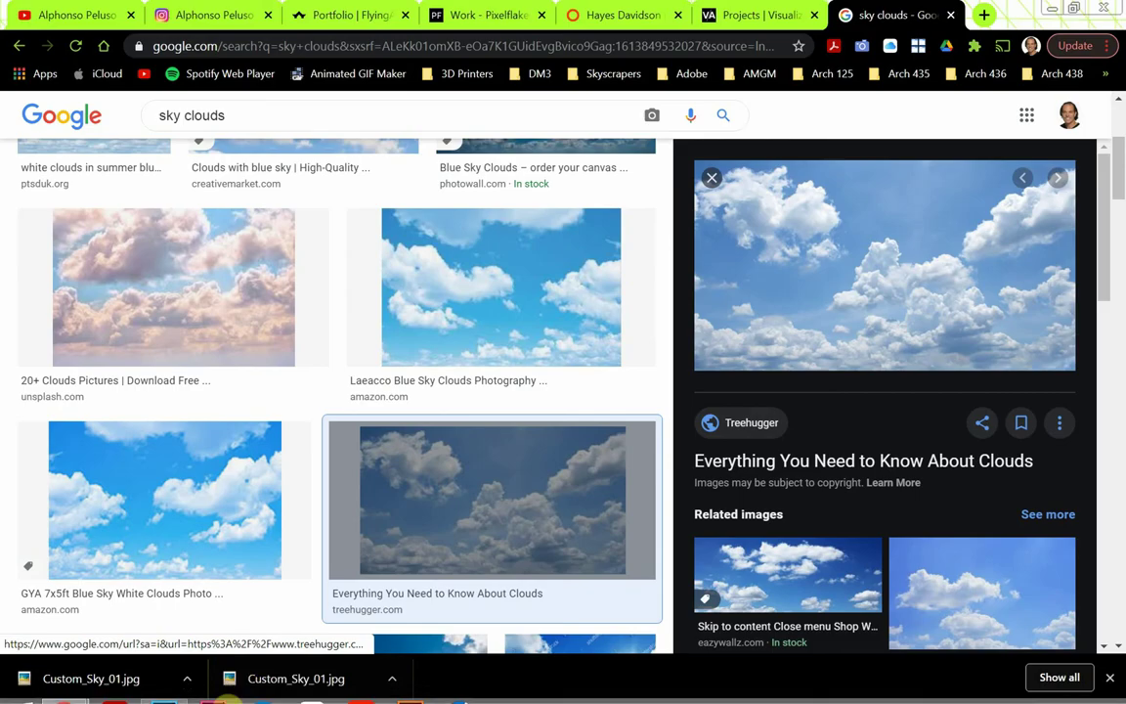
Step: Switch to Photoshop, open Custom_Sky_01.jpg from the Custom Sky folder and fit it on screen
{"action": "left_click", "coordinate": [169, 689]}
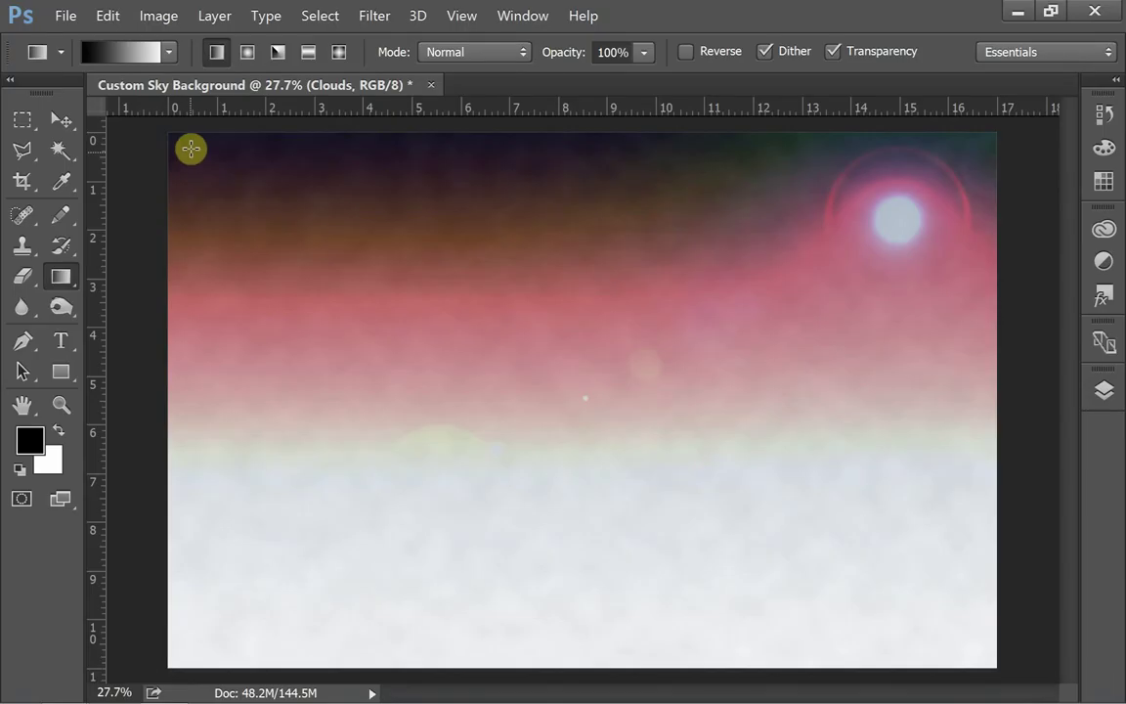
{"action": "left_click", "coordinate": [61, 17]}
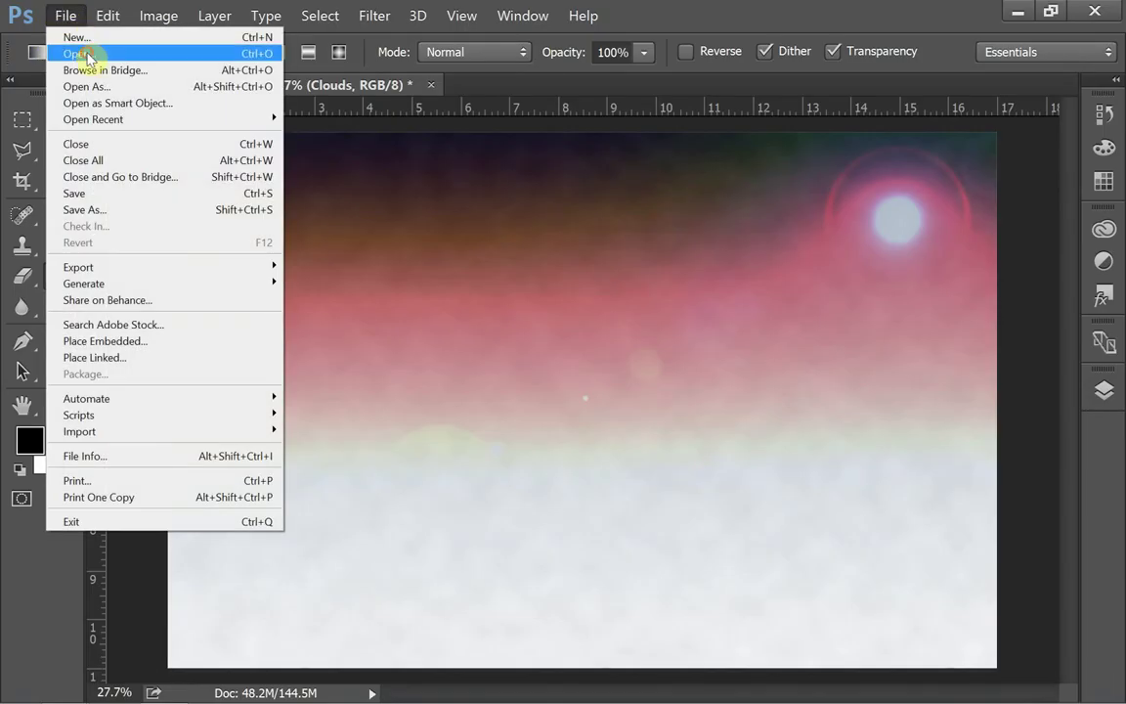
{"action": "left_click", "coordinate": [90, 48]}
{"action": "left_click", "coordinate": [441, 286]}
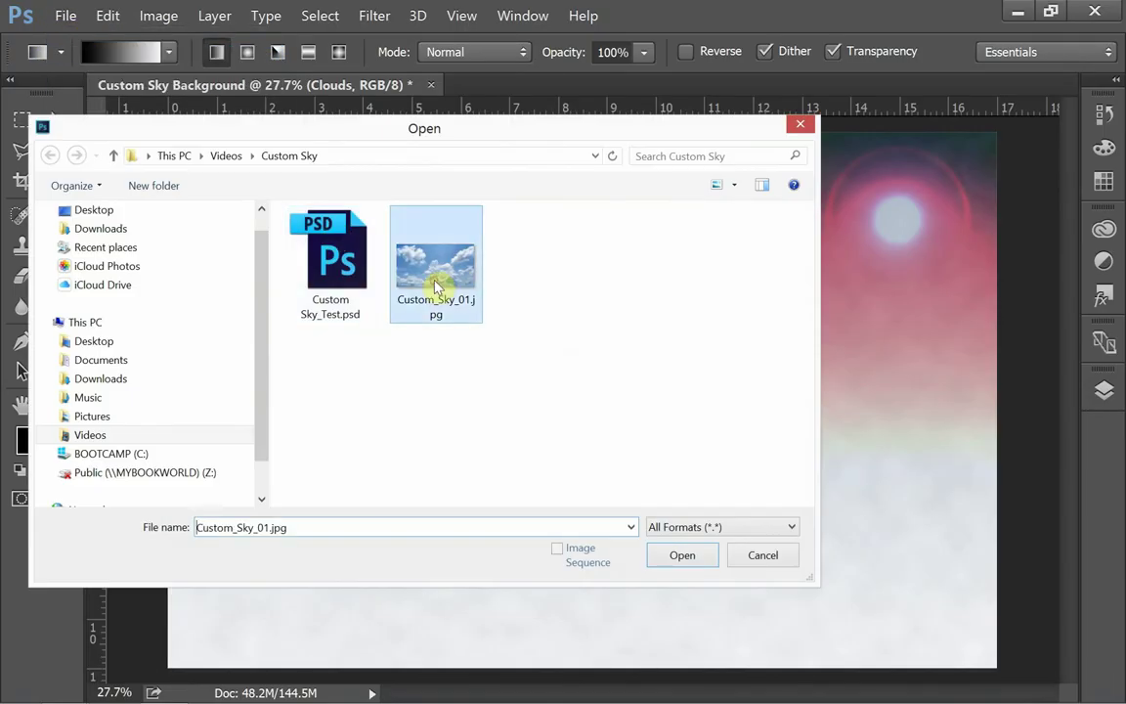
{"action": "left_click", "coordinate": [684, 556]}
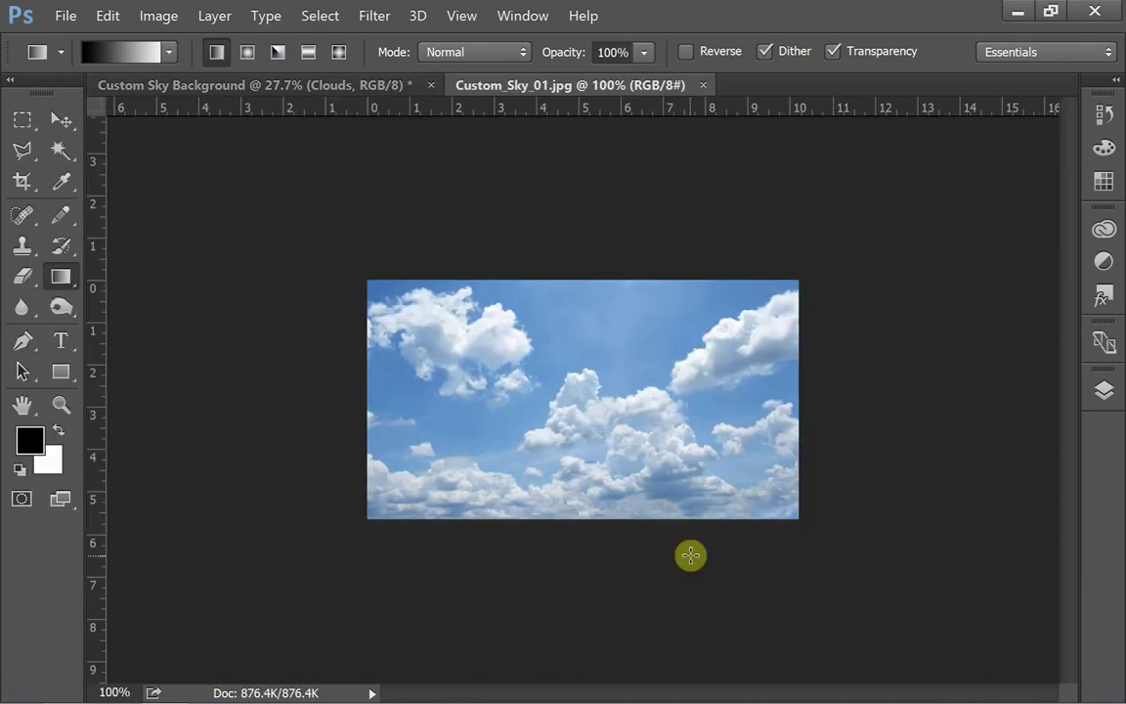
{"action": "key", "text": "ctrl+0"}
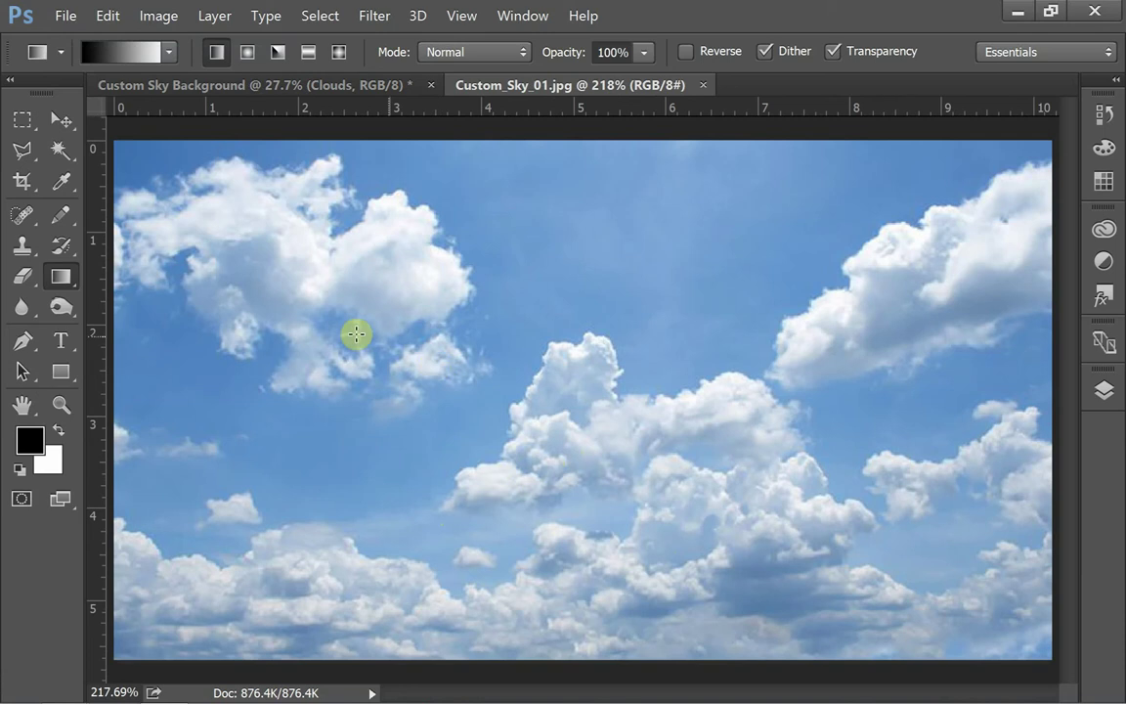
Step: Compare the sky background with the cloud photo and open the Image Size settings for Custom_Sky_01.jpg
{"action": "left_click", "coordinate": [217, 88]}
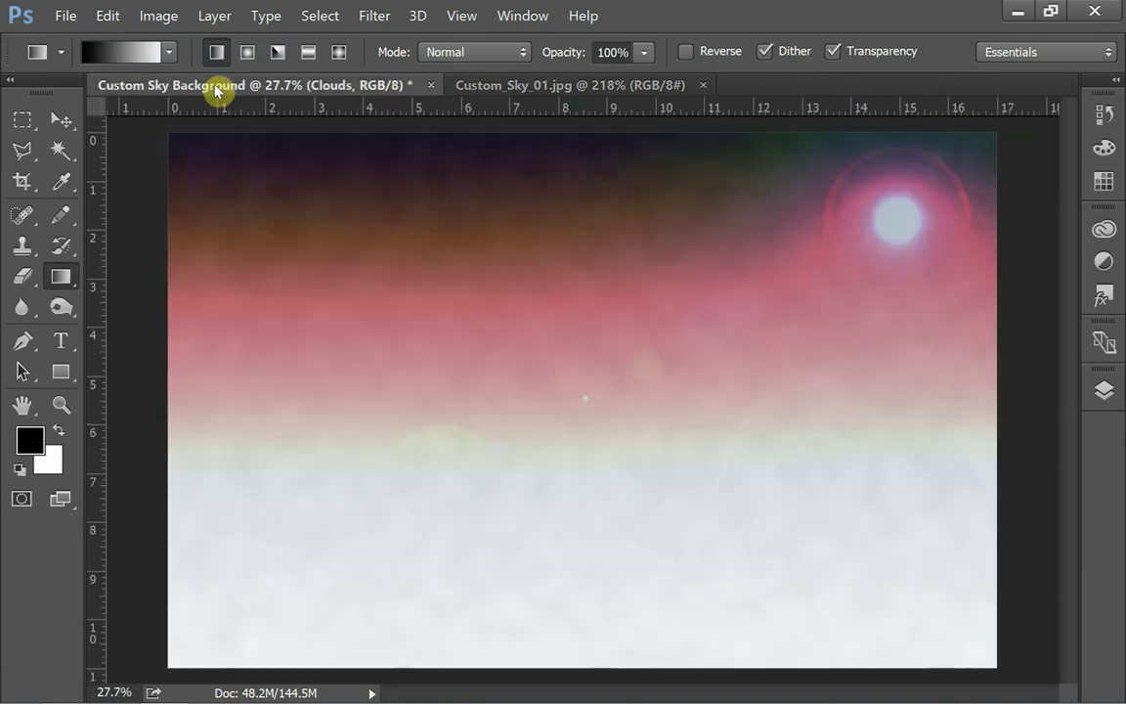
{"action": "left_click", "coordinate": [511, 87]}
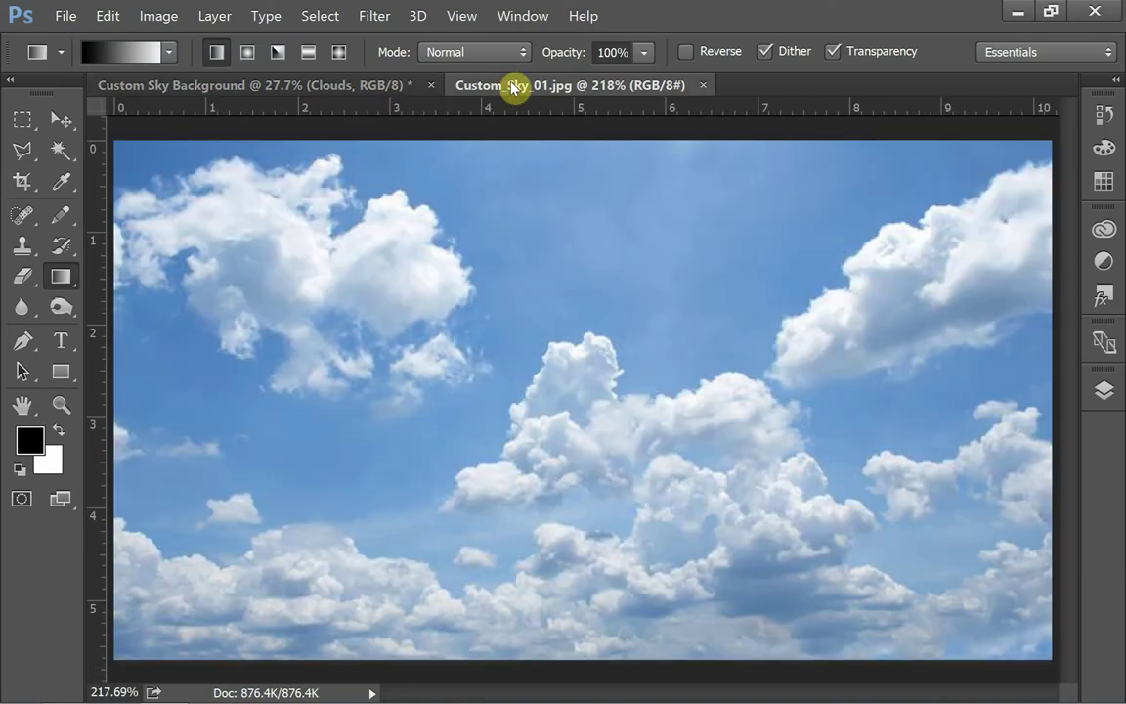
{"action": "left_click", "coordinate": [166, 17]}
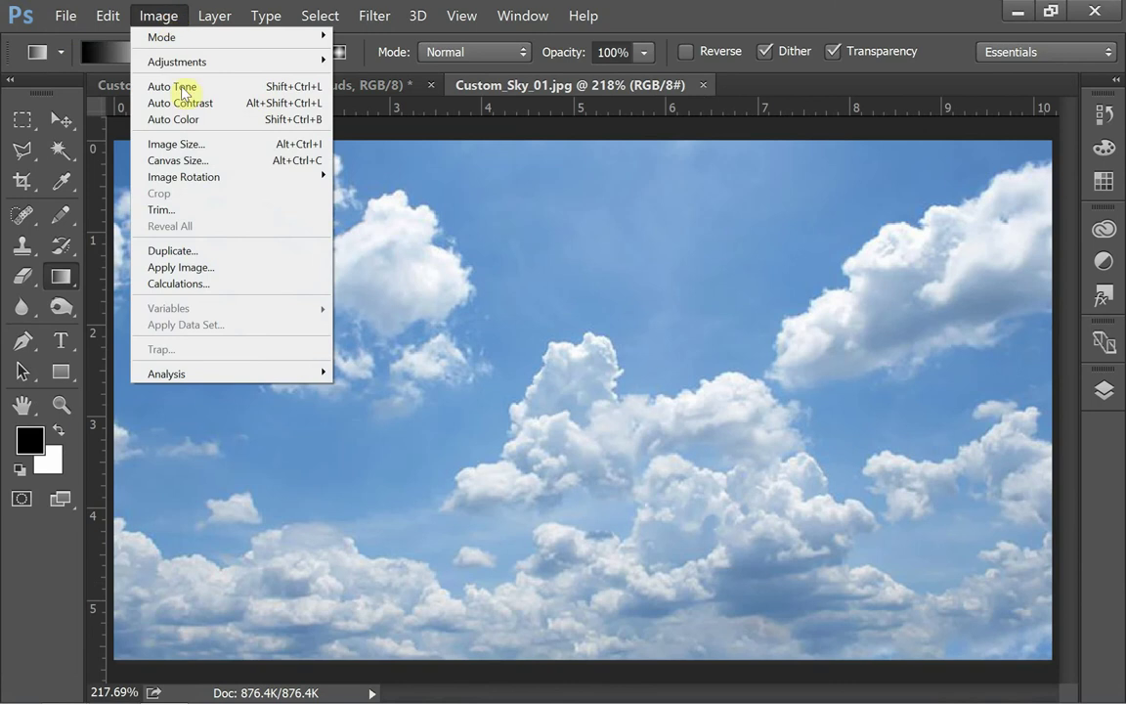
{"action": "left_click", "coordinate": [193, 144]}
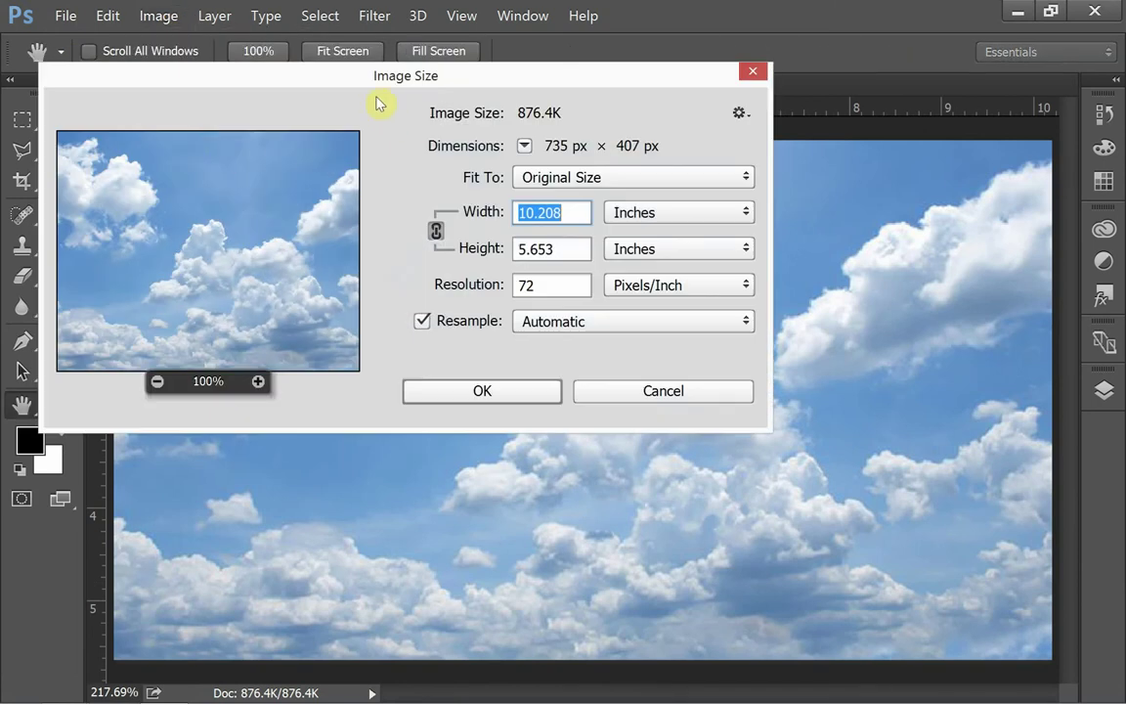
{"action": "left_click_drag", "start_coordinate": [377, 103], "coordinate": [552, 196]}
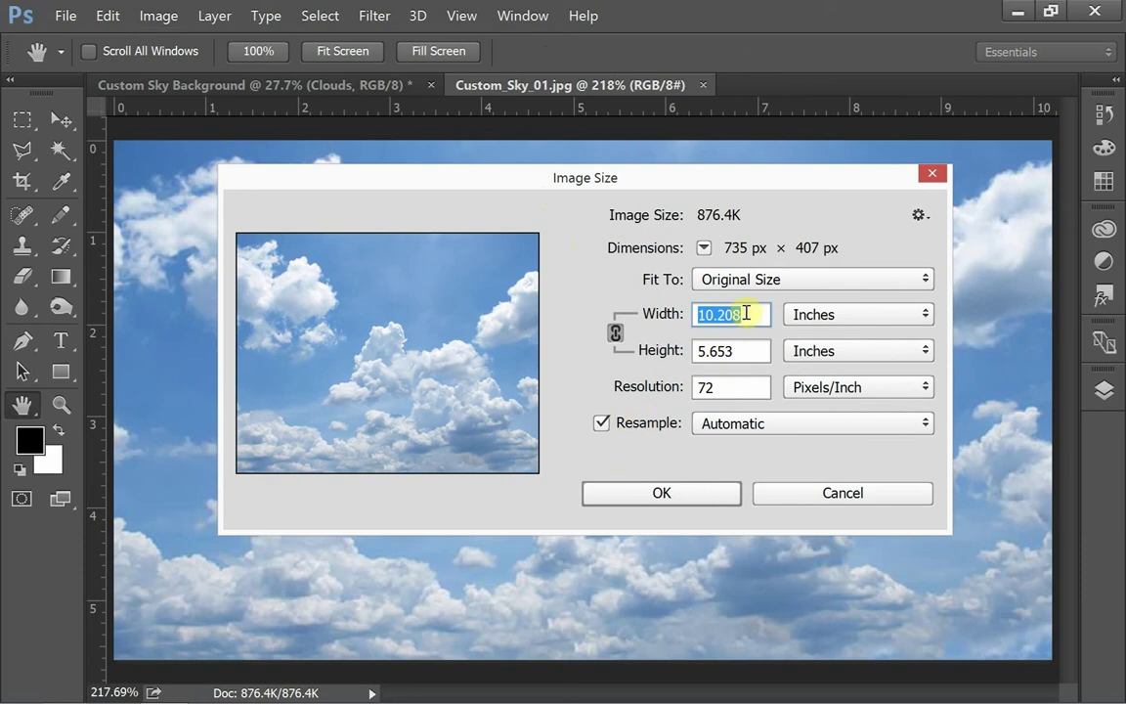
Step: Try image widths of 5 and 10 inches with resampling on and again with it off, and re-enable resampling
{"action": "type", "text": "5"}
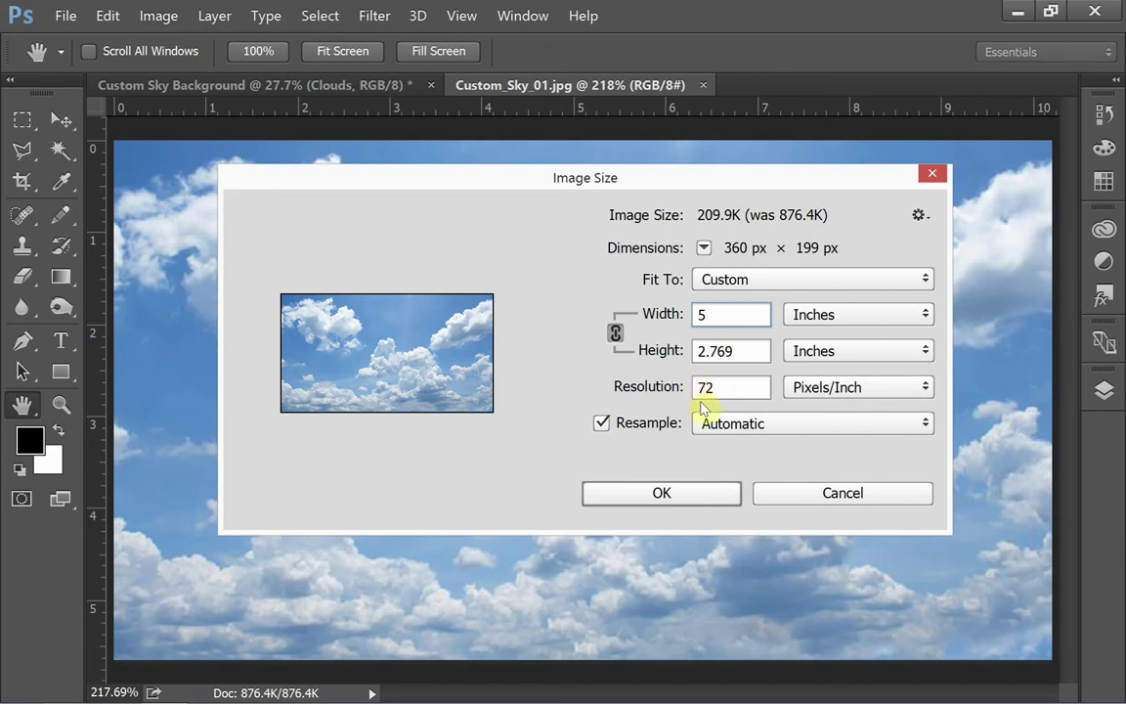
{"action": "type", "text": "10"}
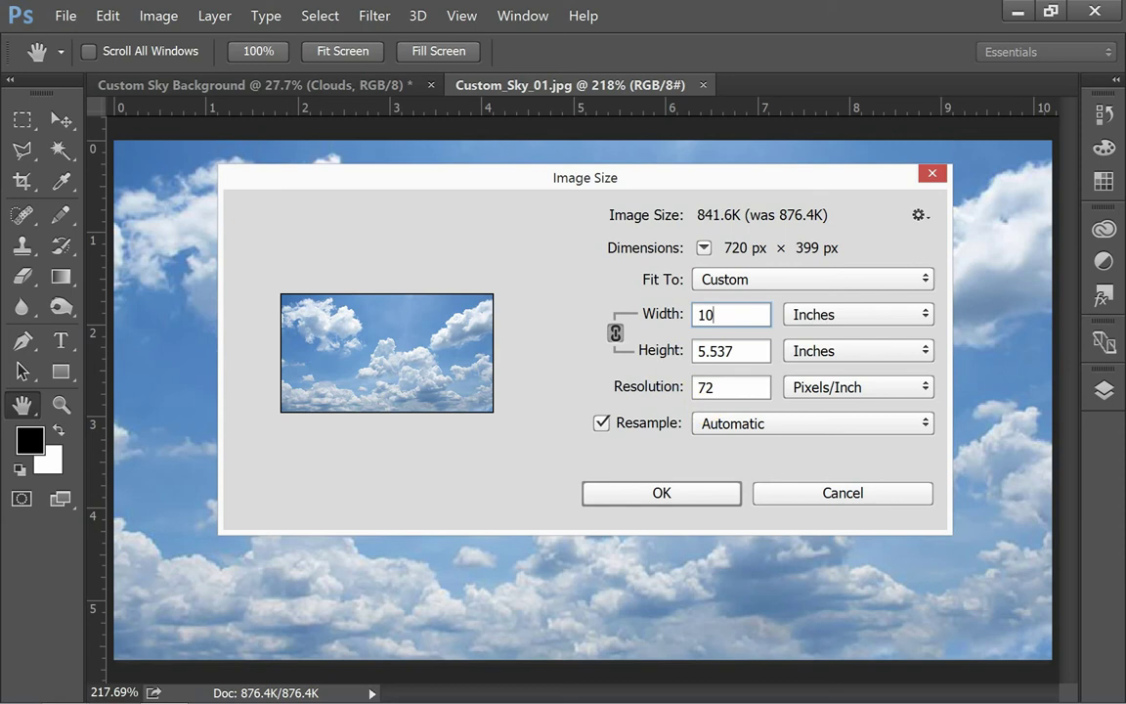
{"action": "left_click", "coordinate": [603, 424]}
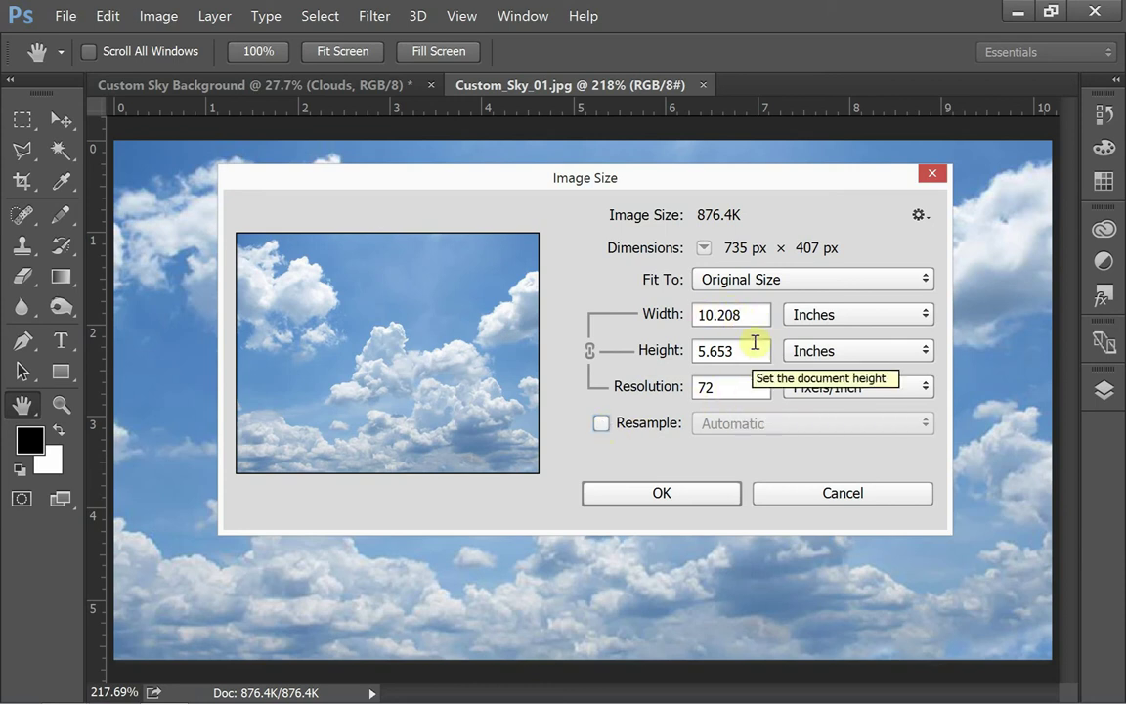
{"action": "left_click", "coordinate": [696, 314]}
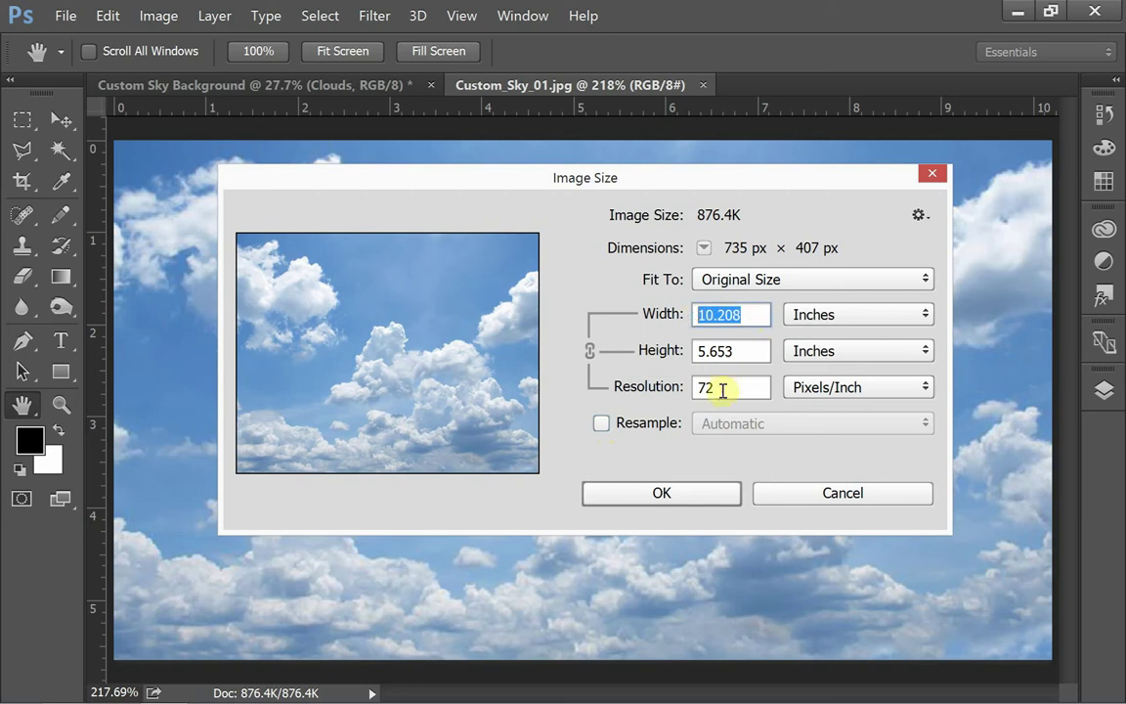
{"action": "type", "text": "5"}
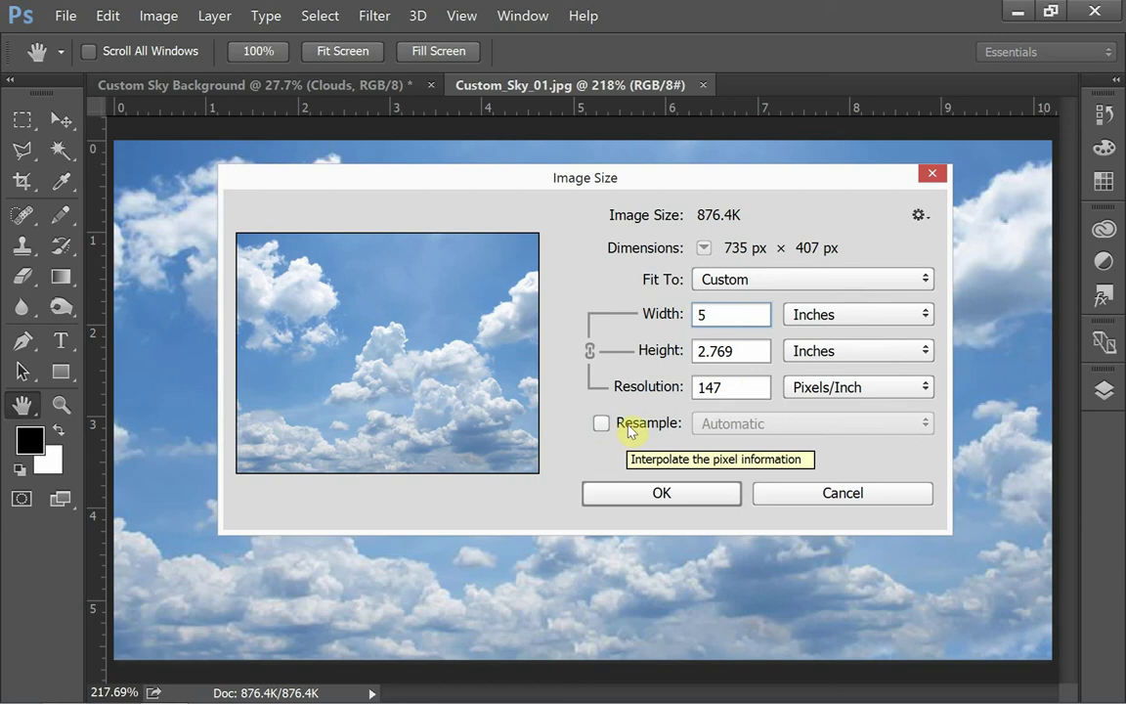
{"action": "key", "text": "BackSpace"}
{"action": "type", "text": "10"}
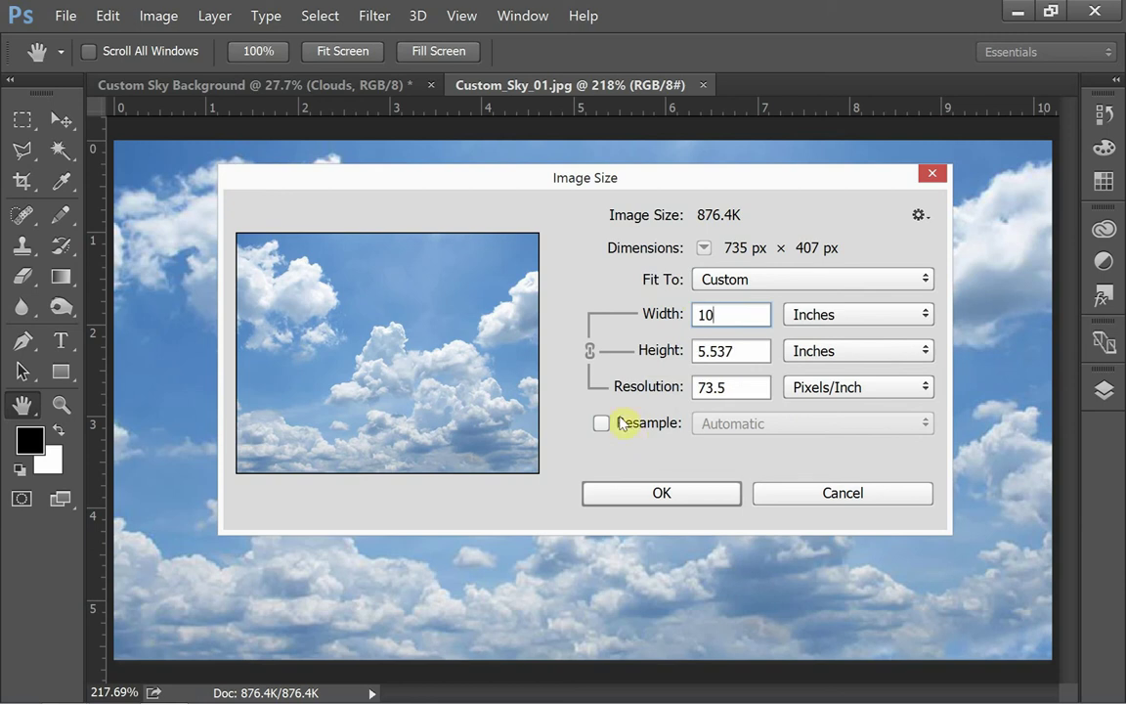
{"action": "left_click", "coordinate": [601, 425]}
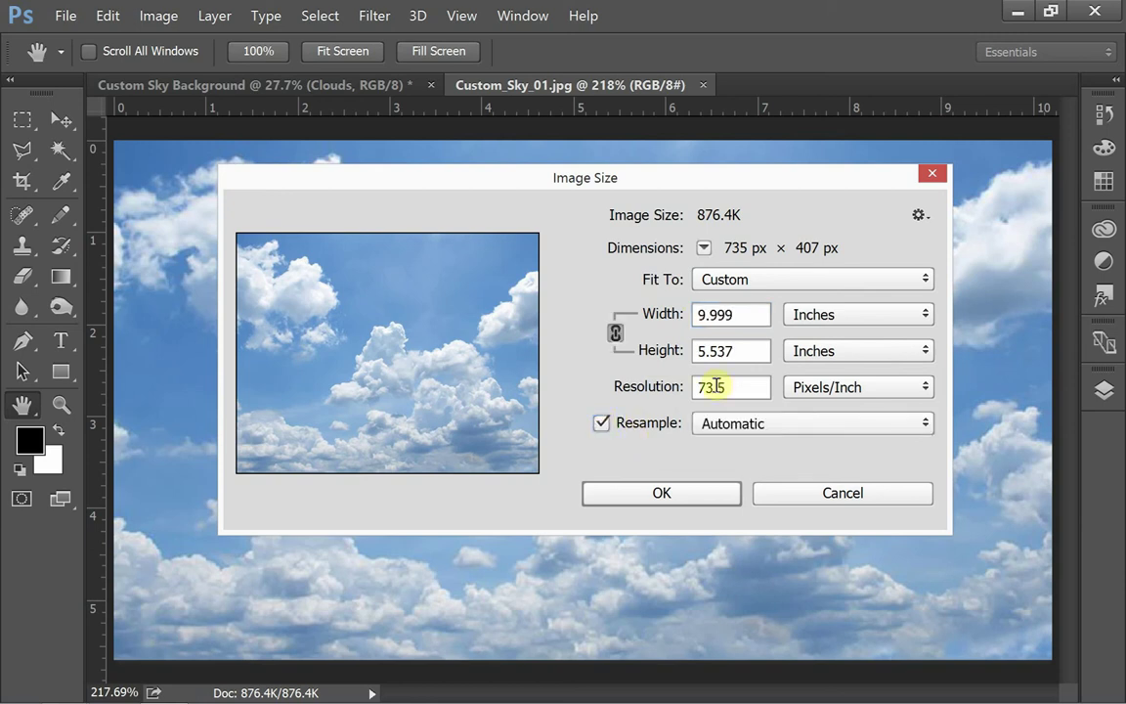
Step: Resize the cloud photo to 17 inches wide at 300 pixels/inch with resampling on, and fit it on screen
{"action": "left_click_drag", "start_coordinate": [748, 314], "coordinate": [689, 313]}
{"action": "type", "text": "17"}
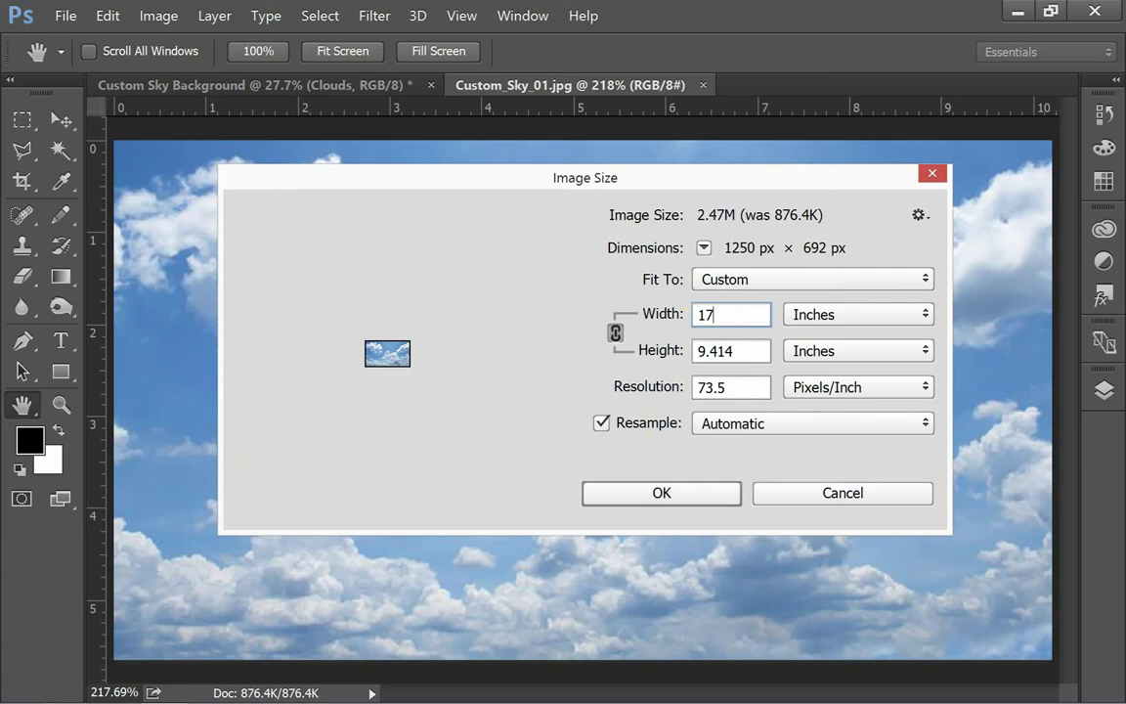
{"action": "left_click_drag", "start_coordinate": [731, 388], "coordinate": [661, 384]}
{"action": "type", "text": "300"}
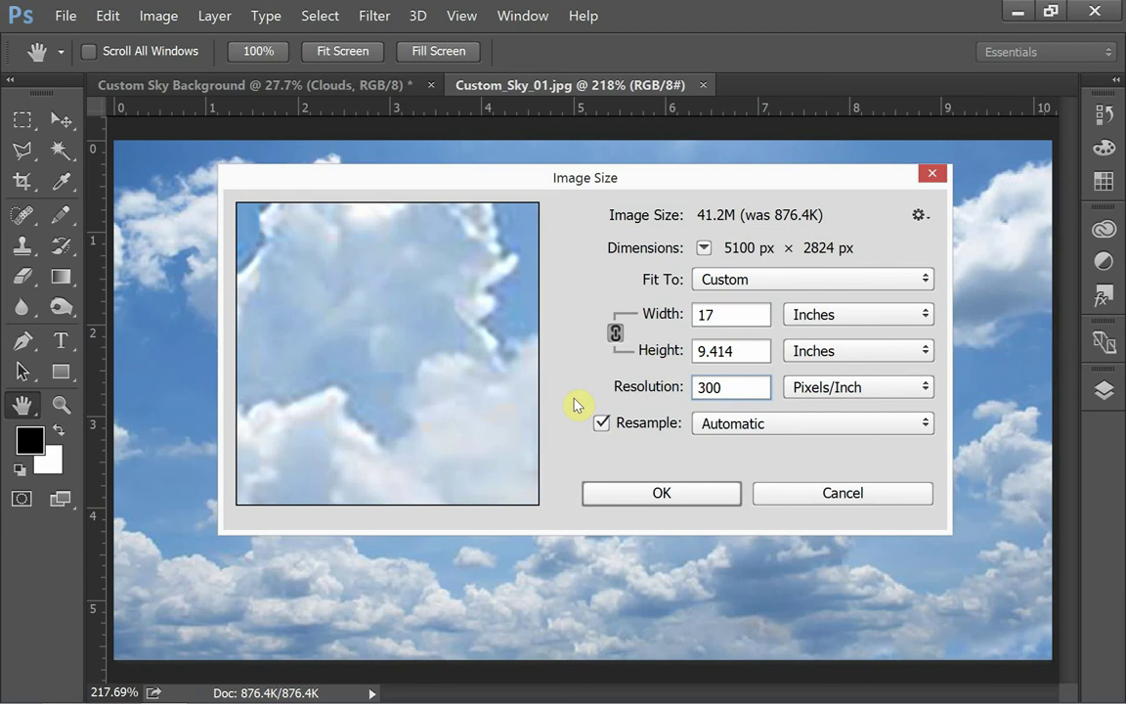
{"action": "mouse_move", "coordinate": [435, 334]}
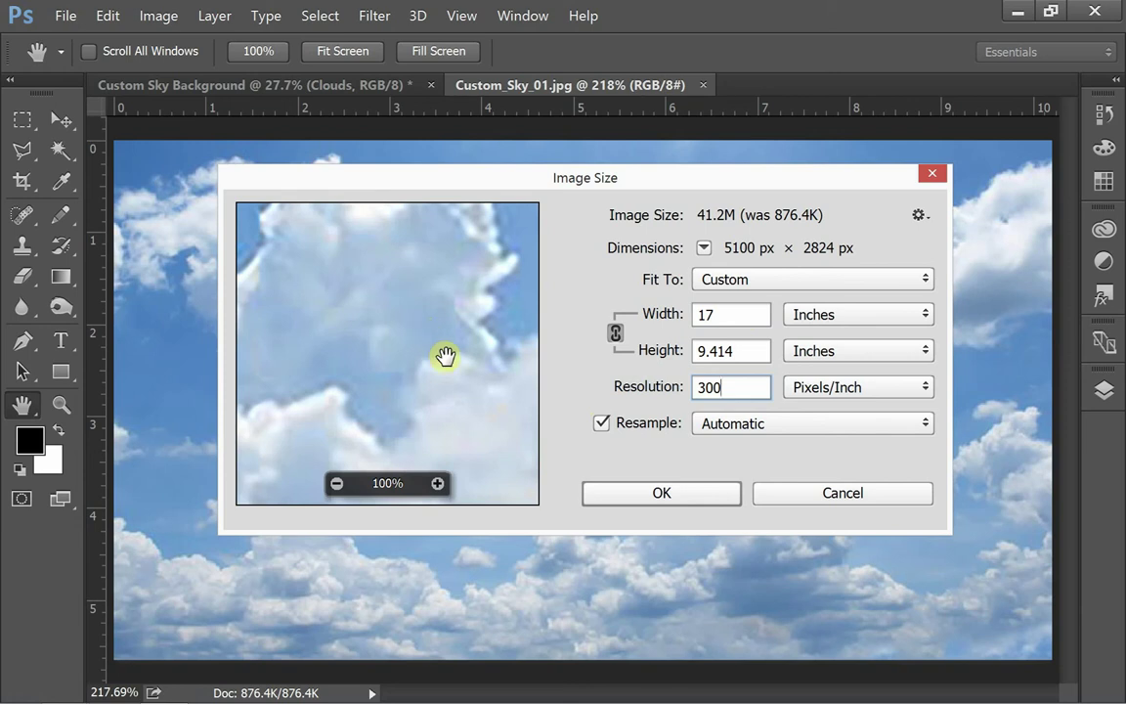
{"action": "left_click", "coordinate": [626, 492]}
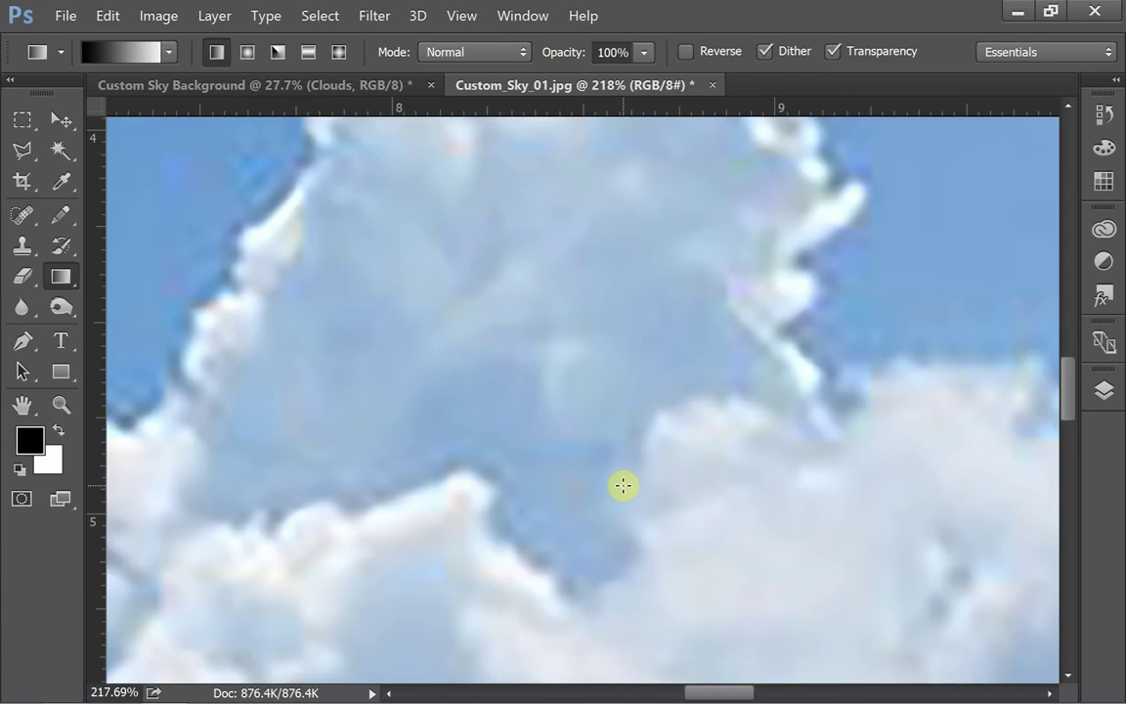
{"action": "key", "text": "ctrl+0"}
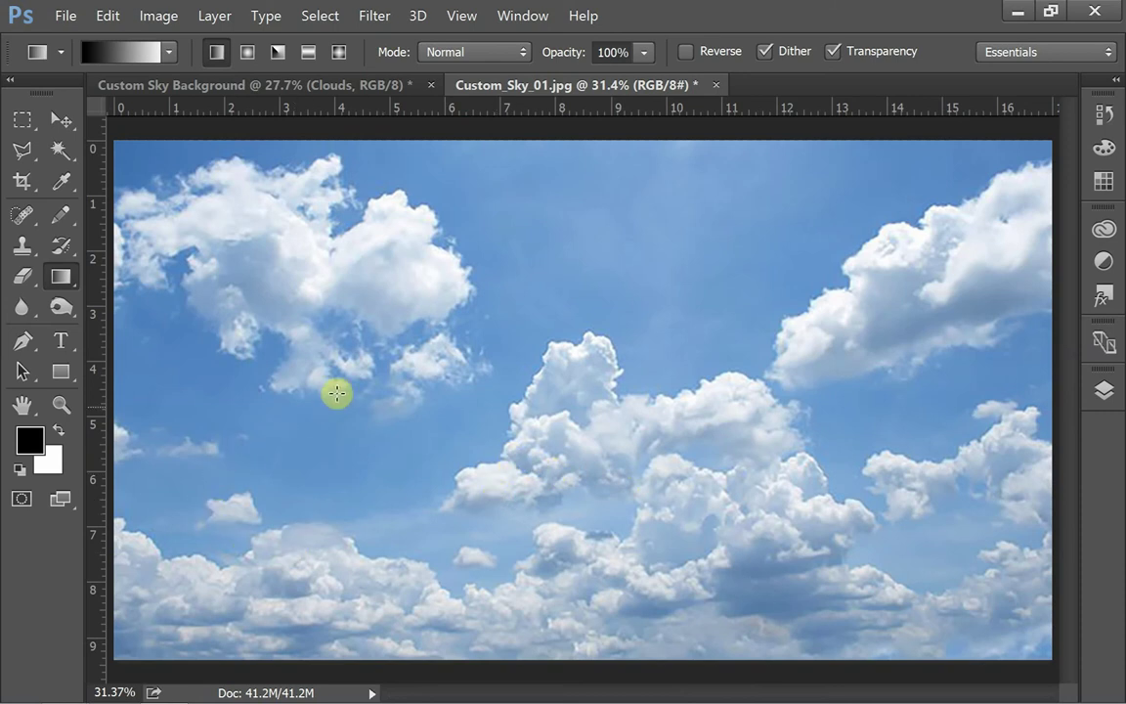
Step: Select the clouds in Custom_Sky_01.jpg with Color Range, sampling a bright cloud area at Fuzziness 73
{"action": "left_click", "coordinate": [315, 17]}
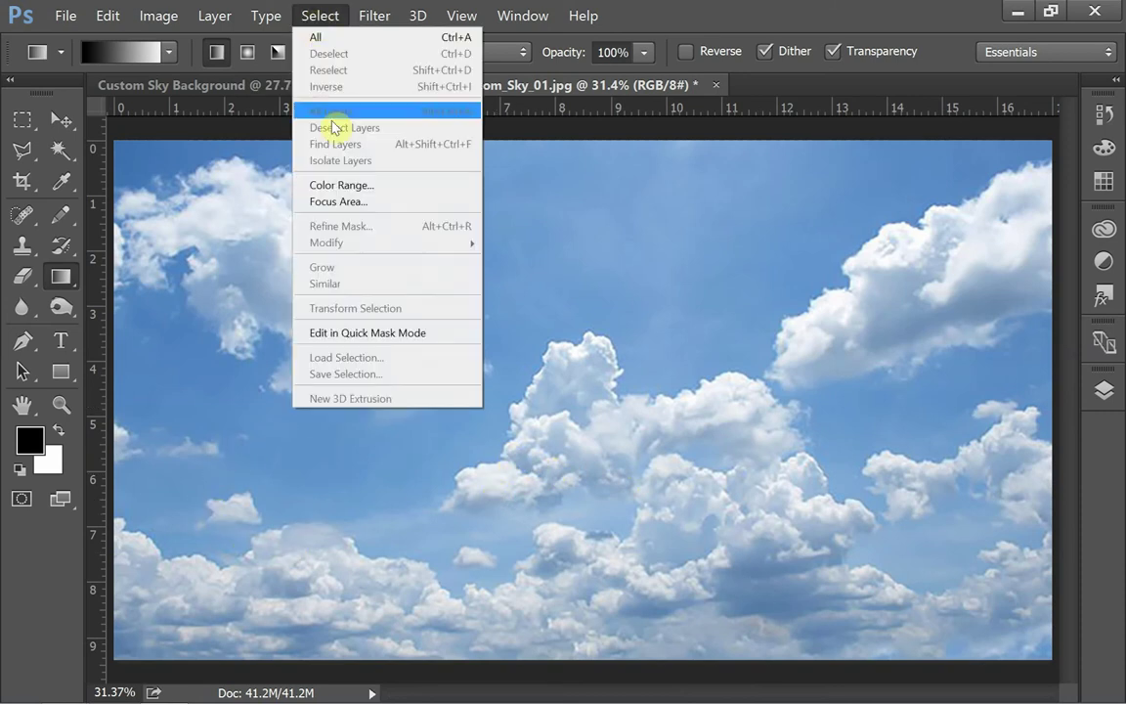
{"action": "left_click", "coordinate": [360, 185]}
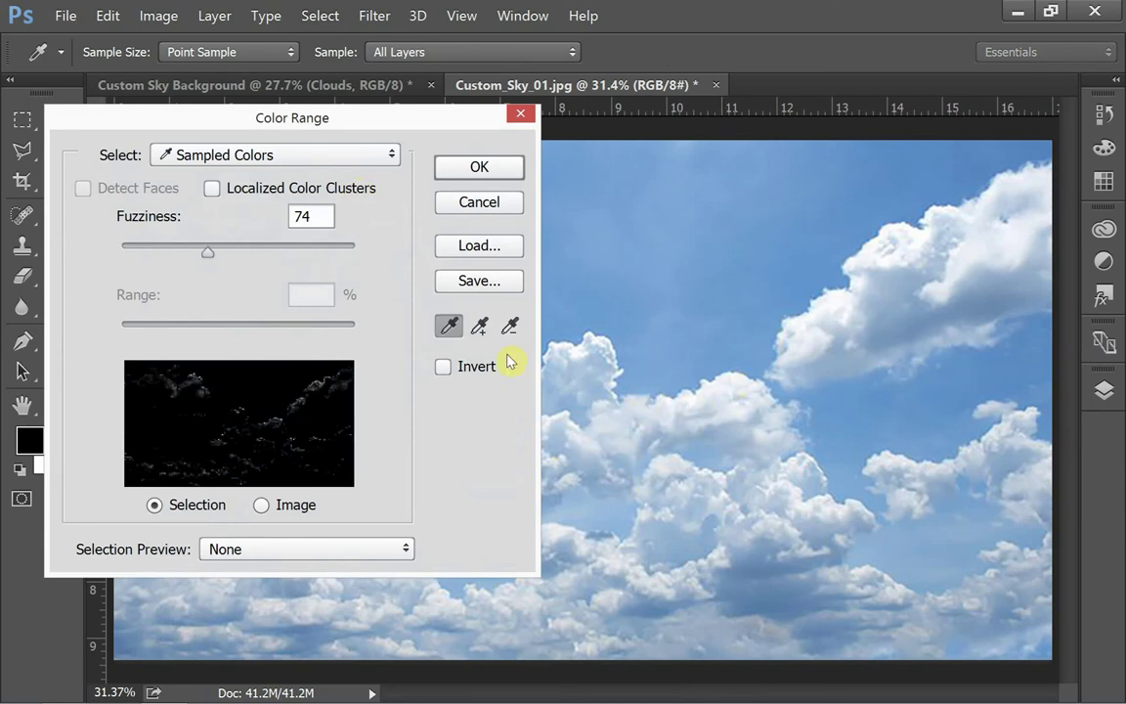
{"action": "left_click", "coordinate": [717, 390]}
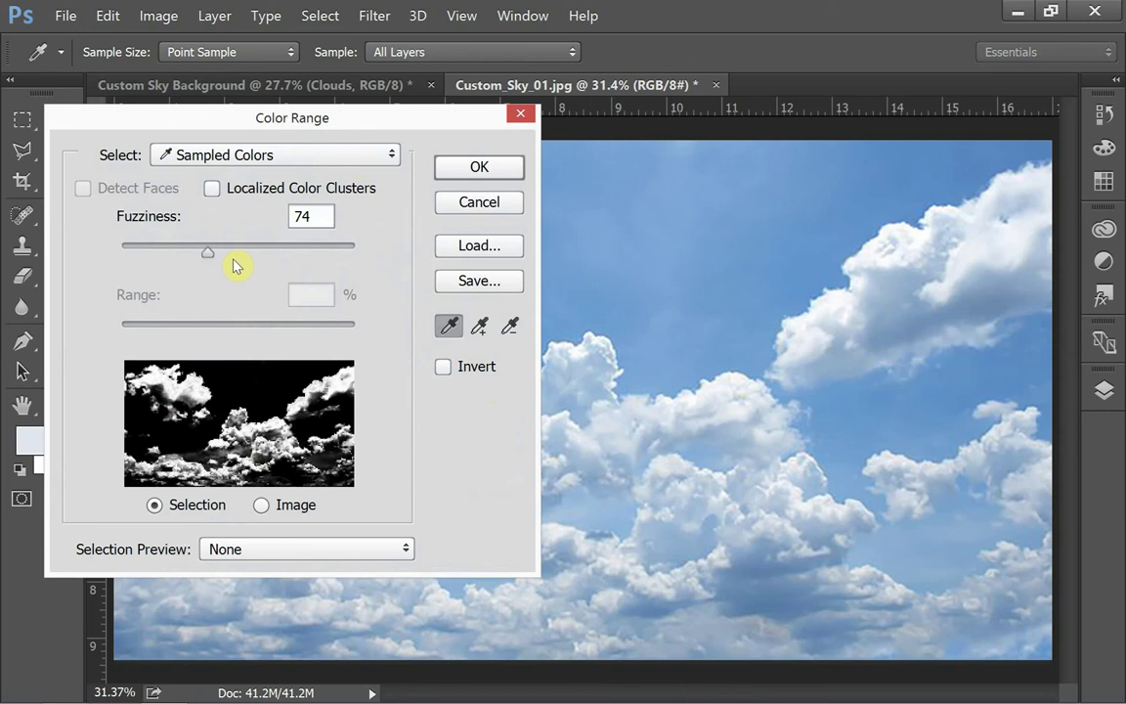
{"action": "mouse_move", "coordinate": [208, 253]}
{"action": "left_mouse_down"}
{"action": "mouse_move", "coordinate": [353, 272]}
{"action": "mouse_move", "coordinate": [122, 235]}
{"action": "mouse_move", "coordinate": [219, 251]}
{"action": "mouse_move", "coordinate": [208, 258]}
{"action": "left_mouse_up"}
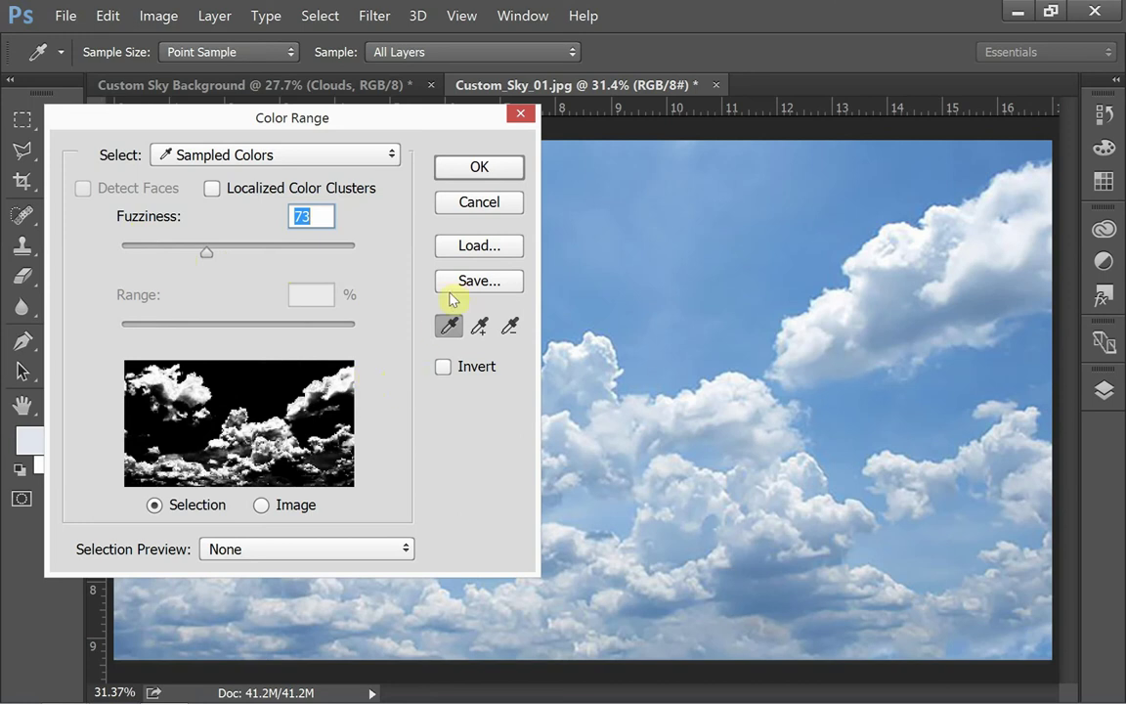
{"action": "left_click", "coordinate": [479, 171]}
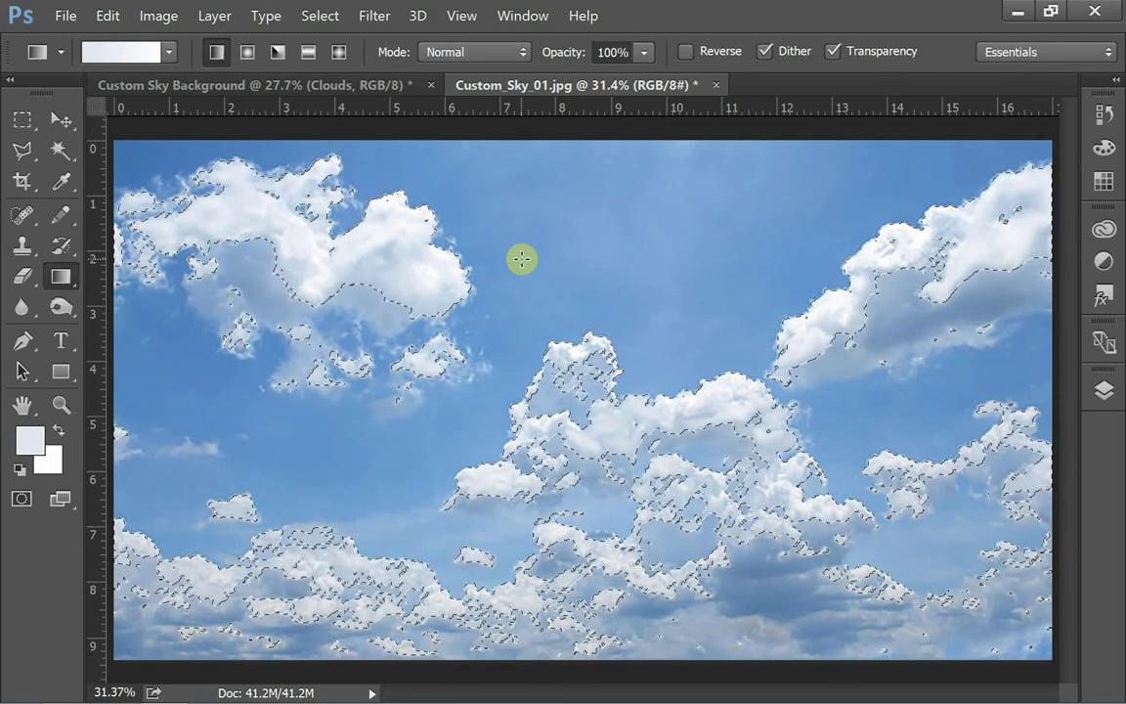
Step: Paste the selected clouds into the Custom Sky Background document and move them up about 1.5 inches to the canvas's upper edge
{"action": "left_click", "coordinate": [287, 93]}
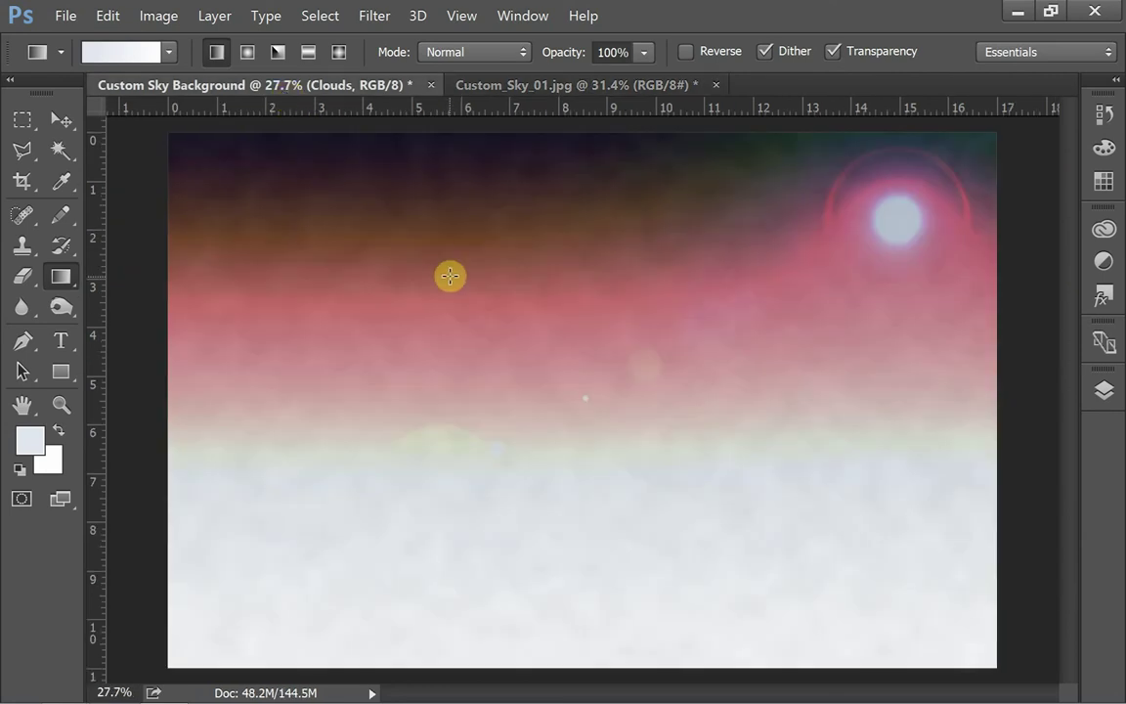
{"action": "left_click_drag", "start_coordinate": [450, 284], "coordinate": [450, 277]}
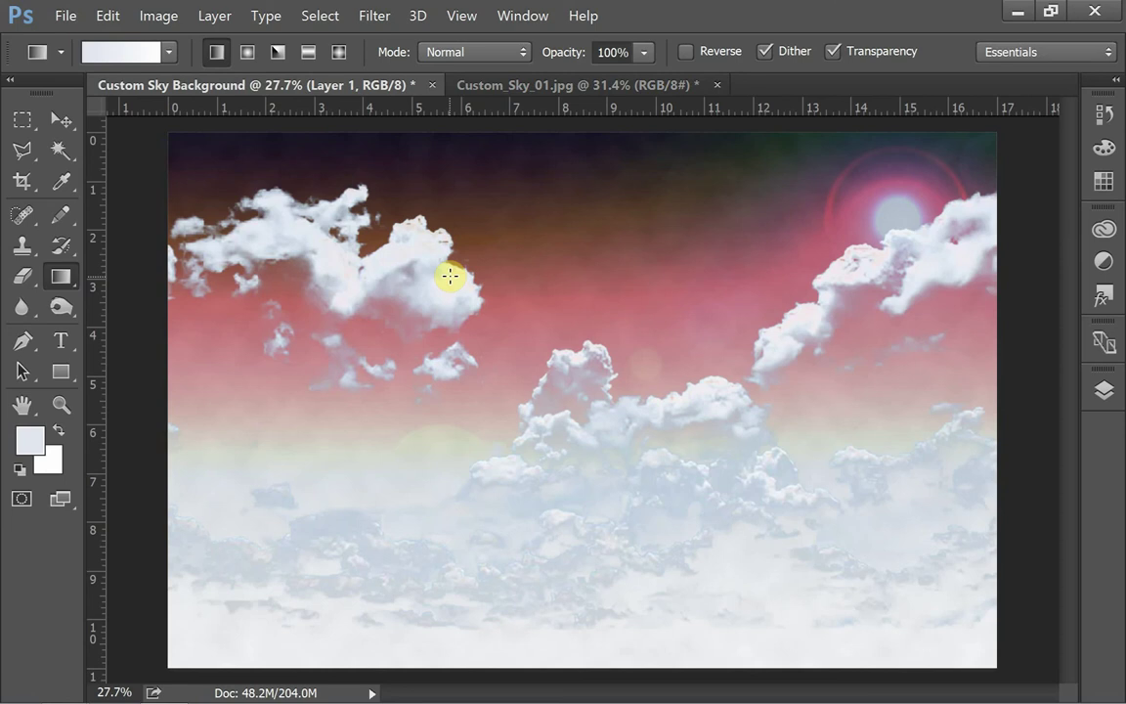
{"action": "left_click", "coordinate": [61, 120]}
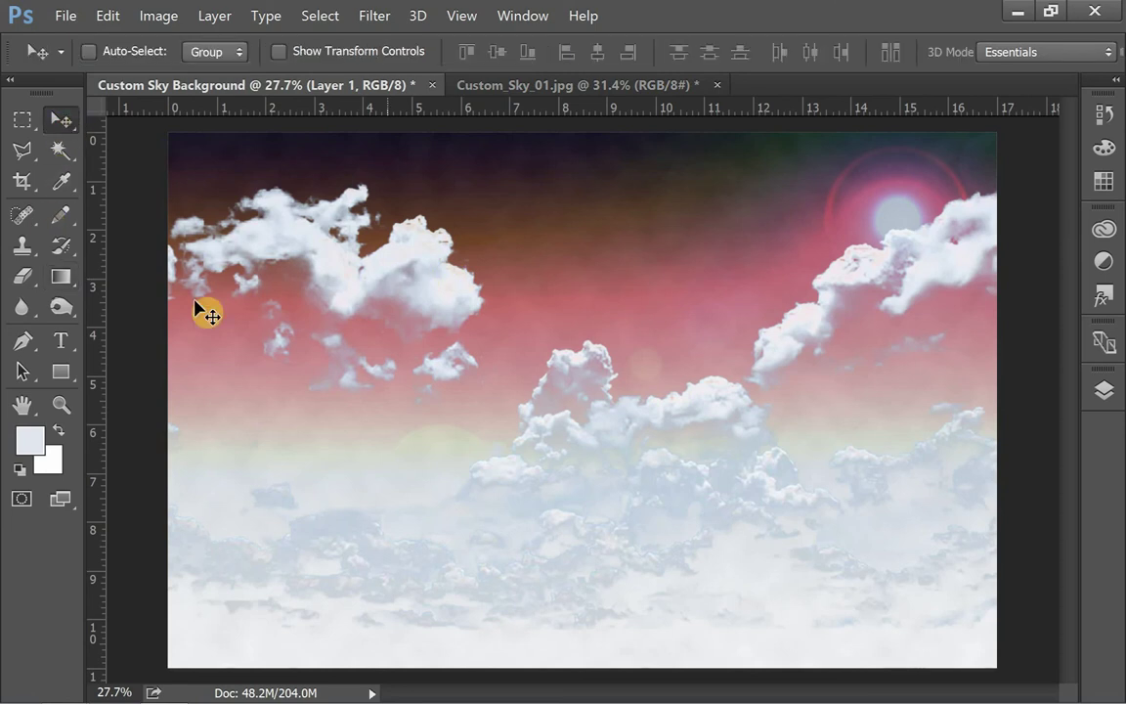
{"action": "left_click_drag", "start_coordinate": [432, 528], "coordinate": [432, 453]}
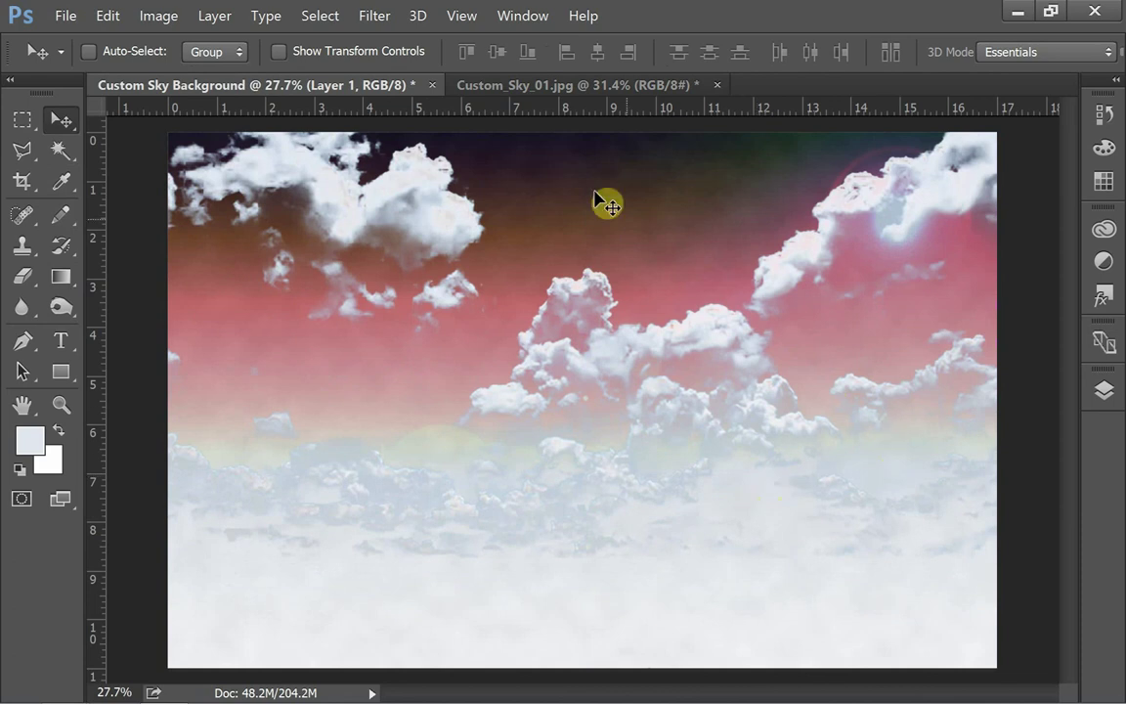
Step: Close Custom_Sky_01.jpg without saving its changes
{"action": "left_click", "coordinate": [522, 86]}
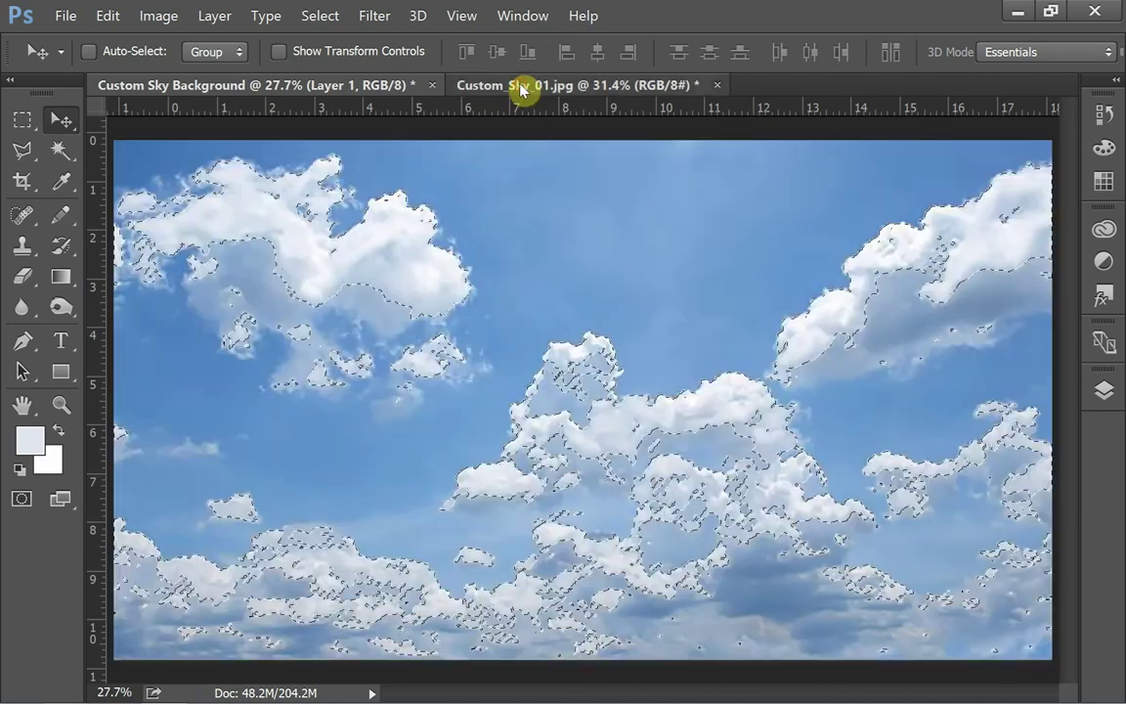
{"action": "left_click", "coordinate": [718, 86]}
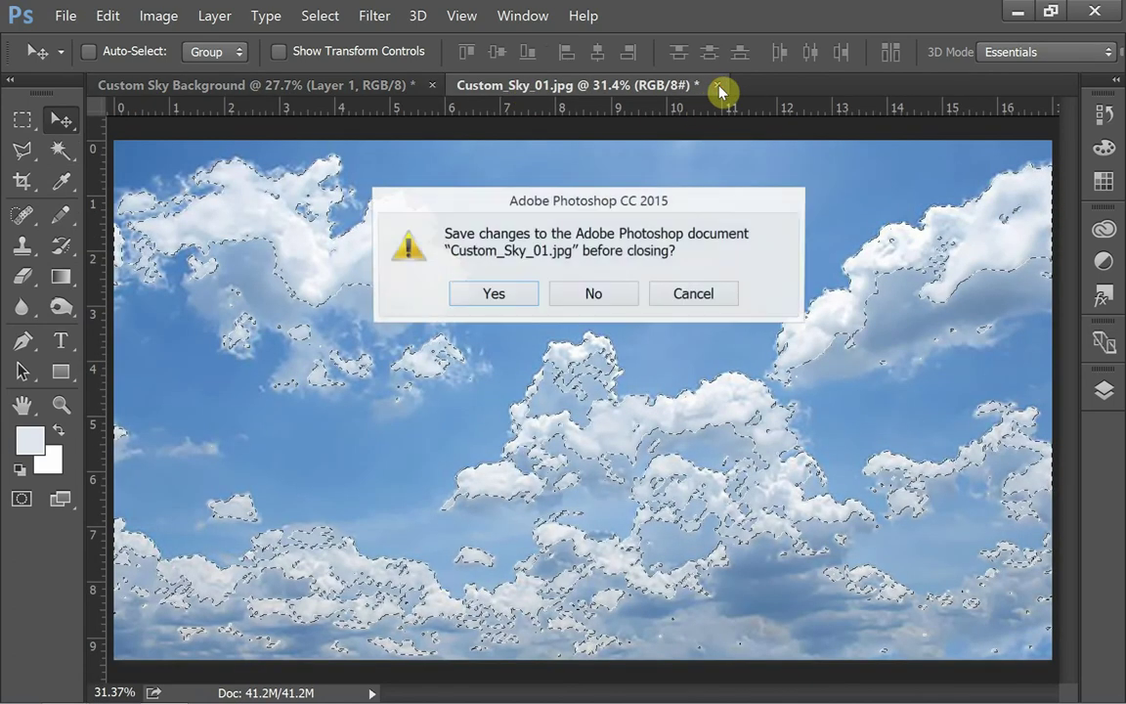
{"action": "left_click", "coordinate": [615, 293]}
Step: Rename the pasted cloud layer as Sky Clouds
{"action": "left_click", "coordinate": [1105, 393]}
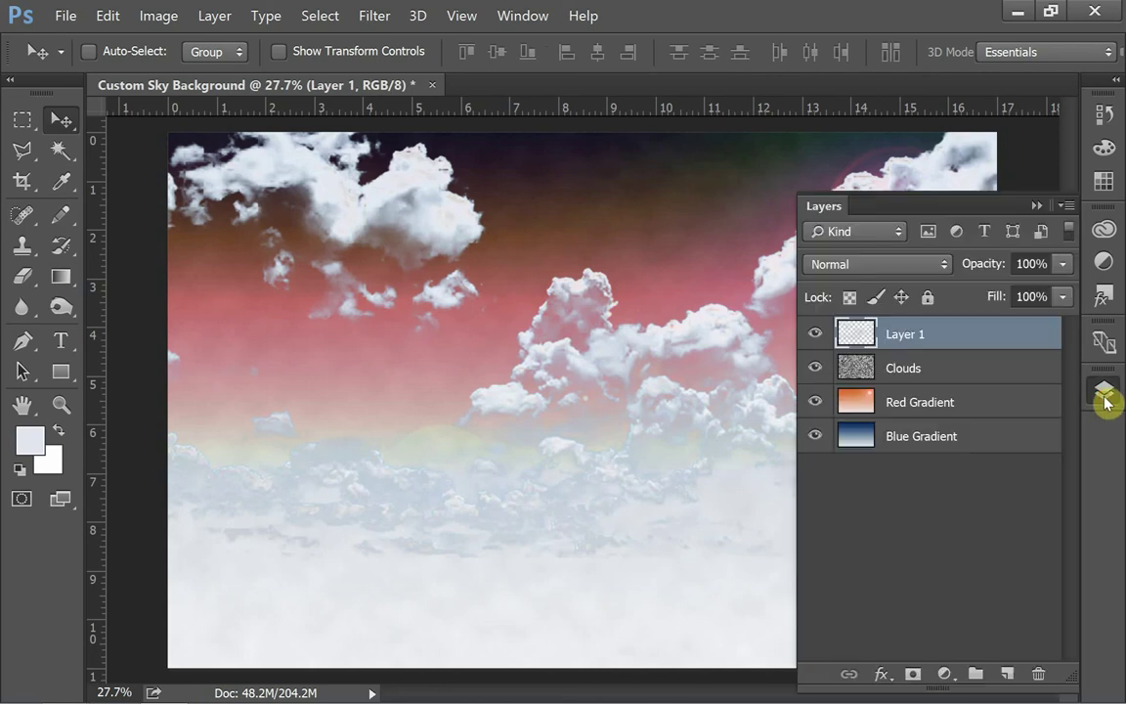
{"action": "double_click", "coordinate": [905, 335]}
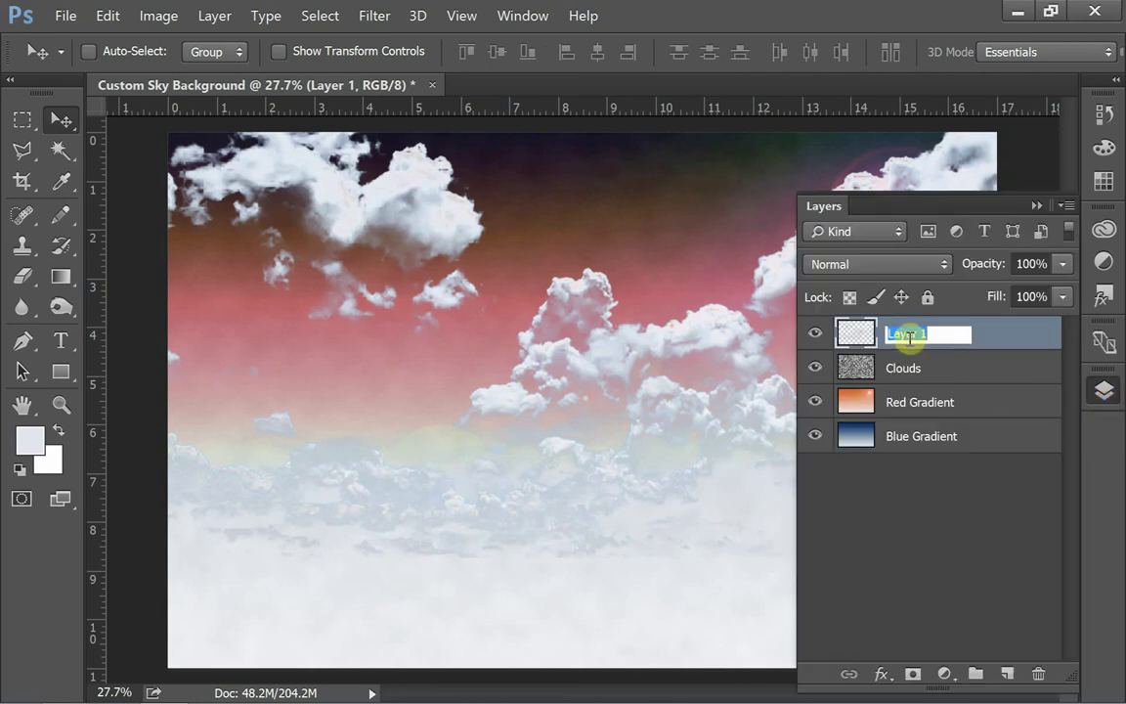
{"action": "type", "text": "Sky Clouds"}
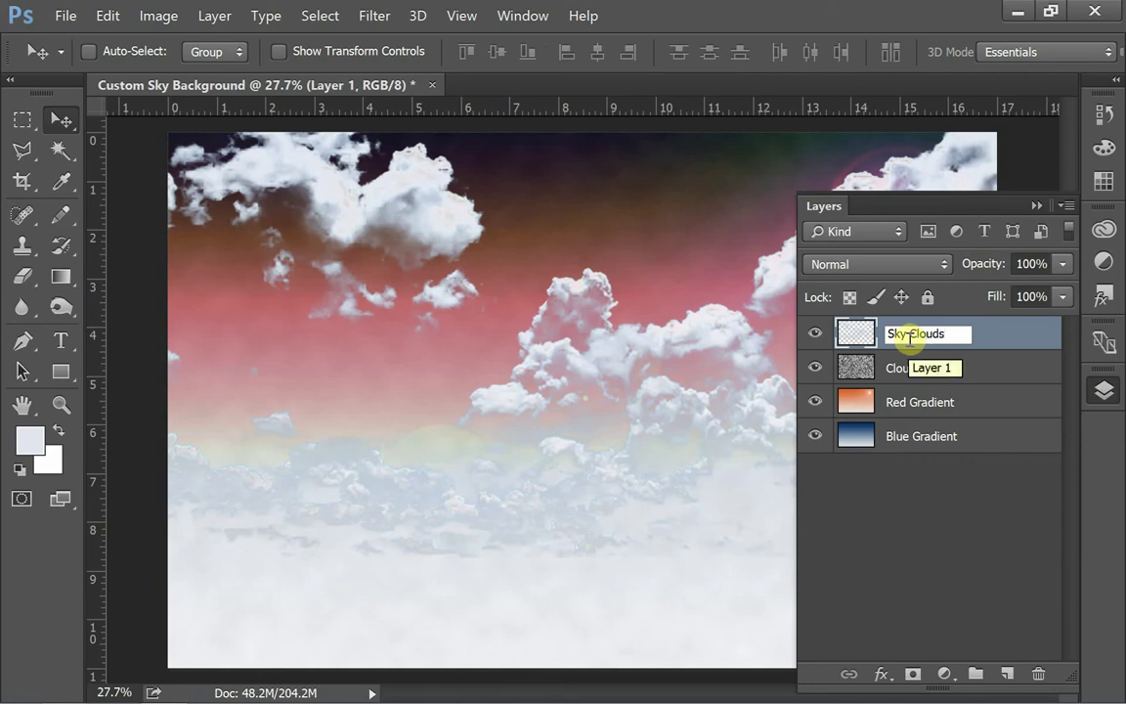
{"action": "key", "text": "Return"}
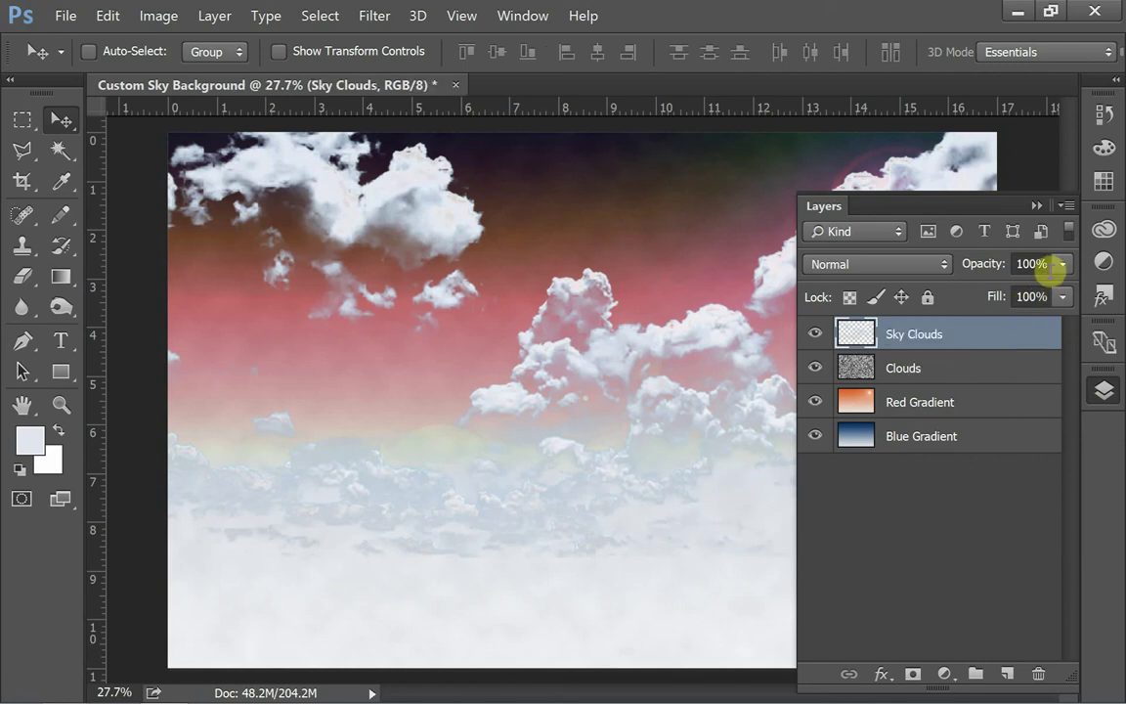
Step: Lower the Sky Clouds layer's opacity to 28% and check the blend against the sky
{"action": "left_click", "coordinate": [1063, 265]}
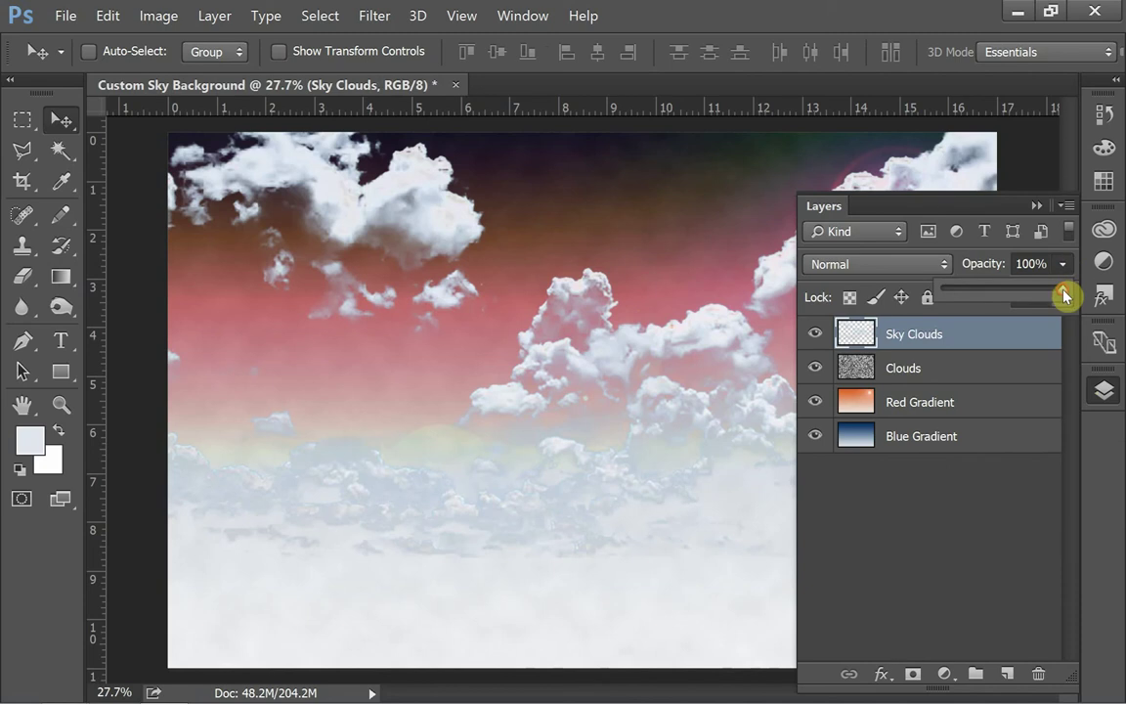
{"action": "left_click_drag", "start_coordinate": [1064, 290], "coordinate": [976, 294]}
{"action": "left_click", "coordinate": [1051, 217]}
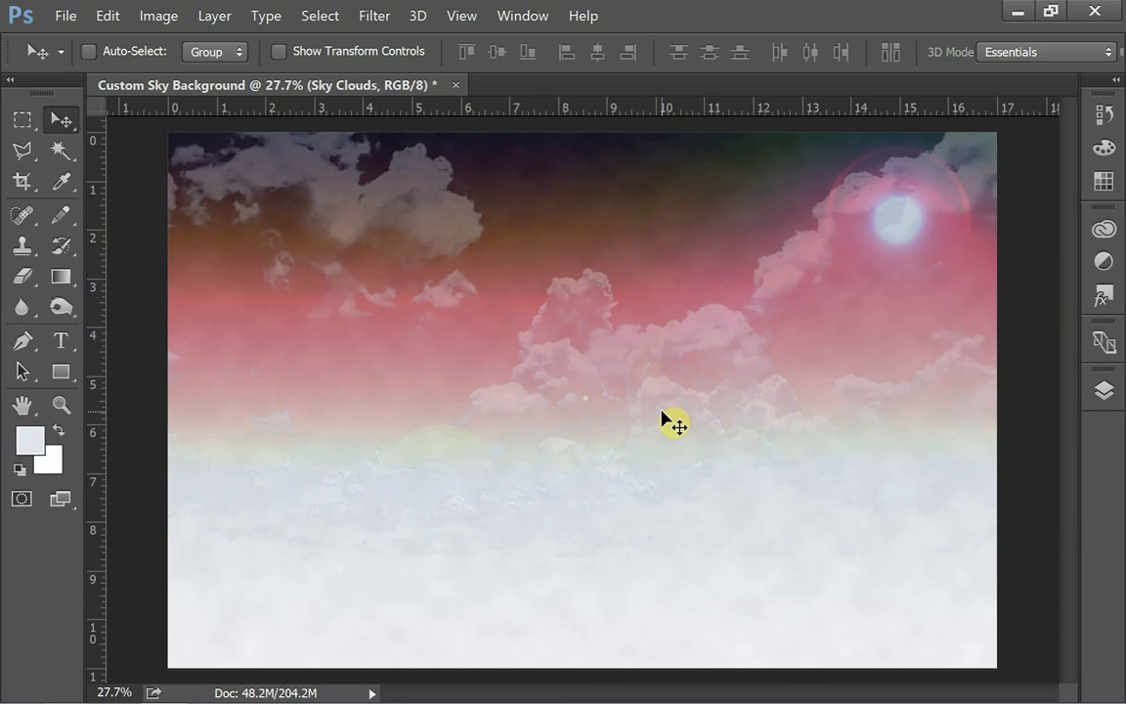
{"action": "left_click", "coordinate": [1103, 392]}
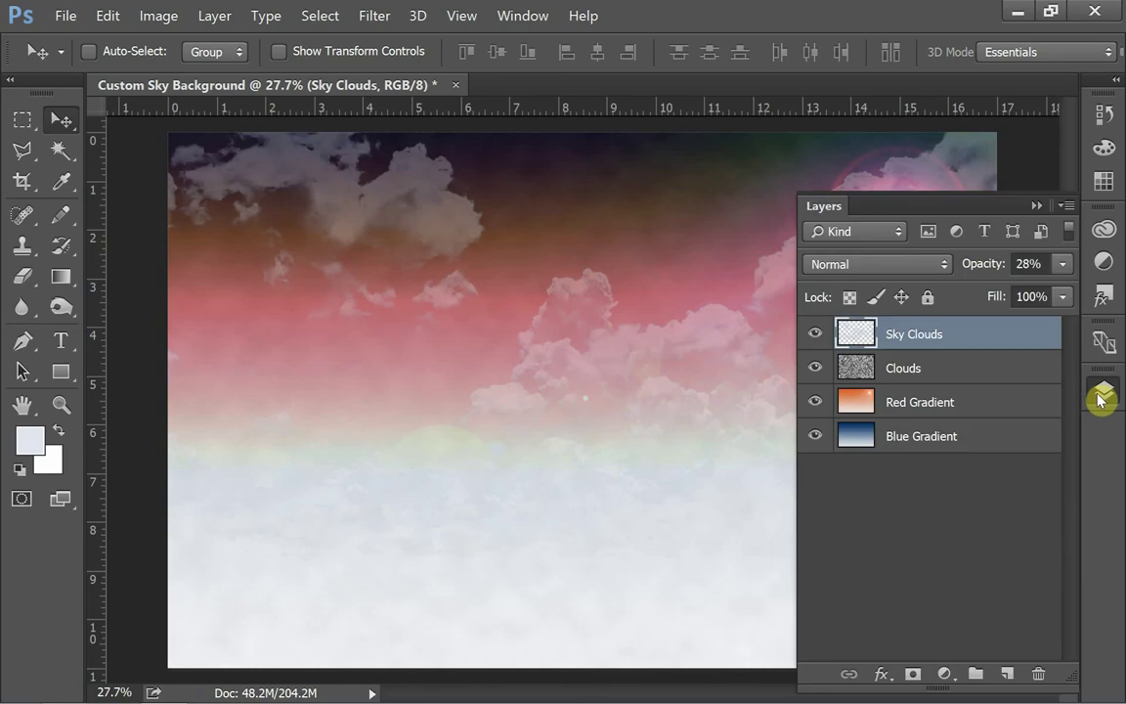
{"action": "left_click", "coordinate": [1034, 207]}
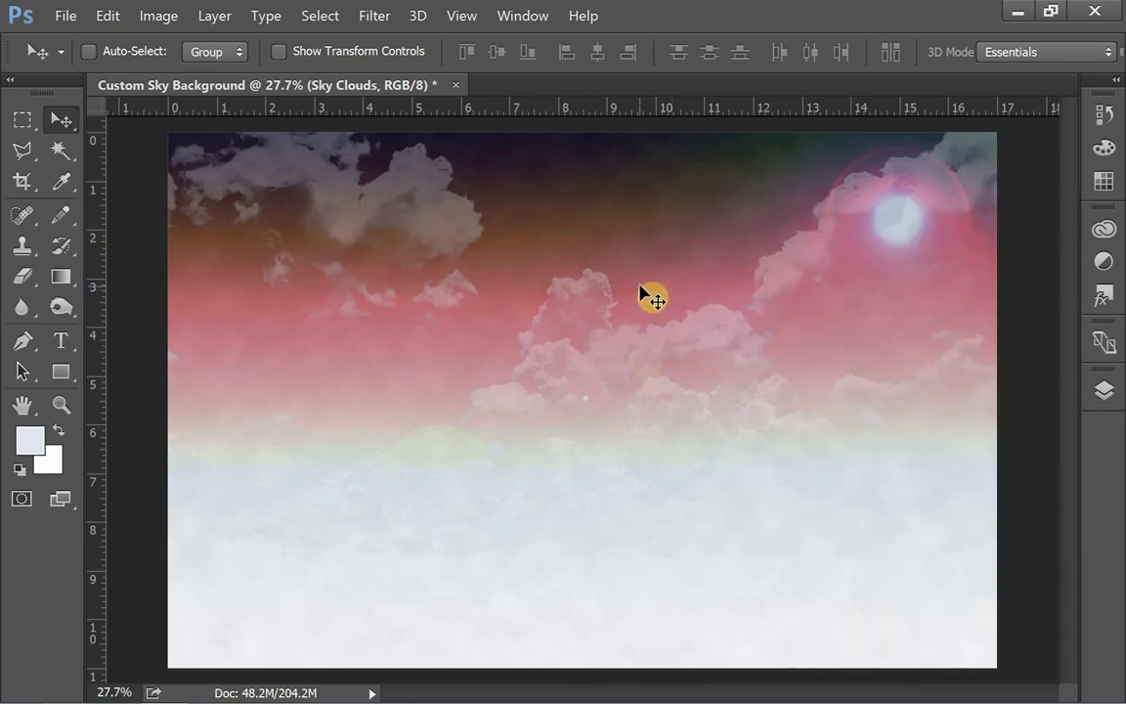
Step: Scale the Sky Clouds layer down proportionally to about 74% with Free Transform, keeping its upper-left corner in place
{"action": "key", "text": "ctrl"}
{"action": "key", "text": "ctrl+t"}
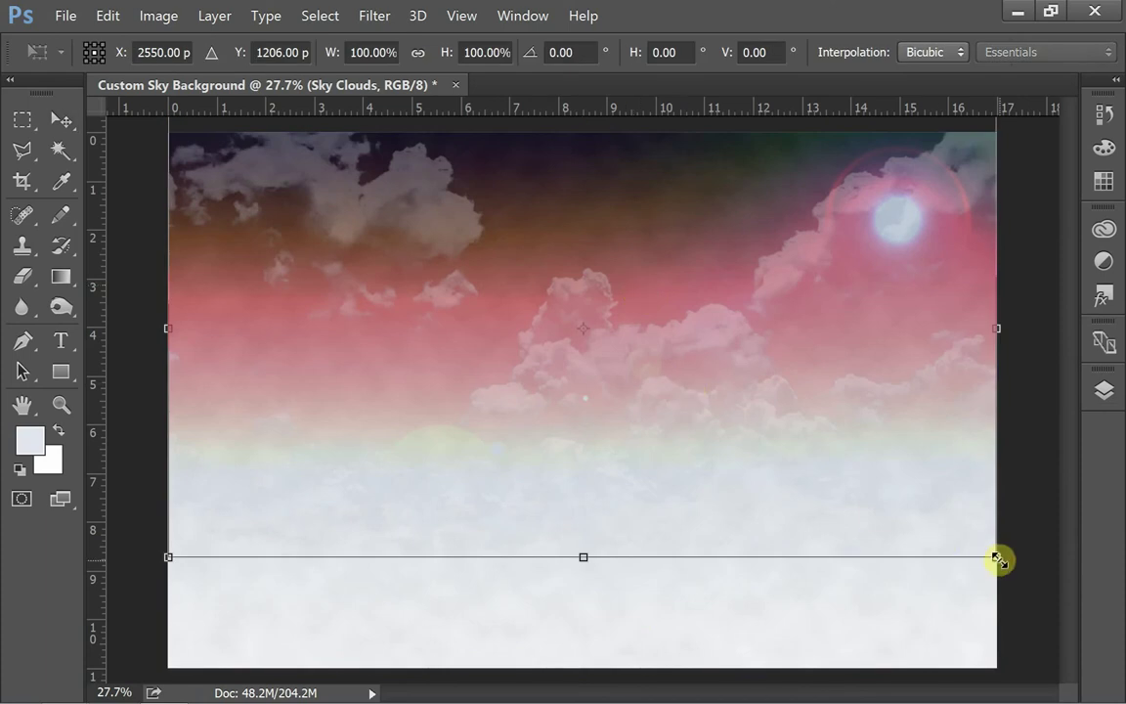
{"action": "left_click_drag", "start_coordinate": [996, 556], "coordinate": [787, 436]}
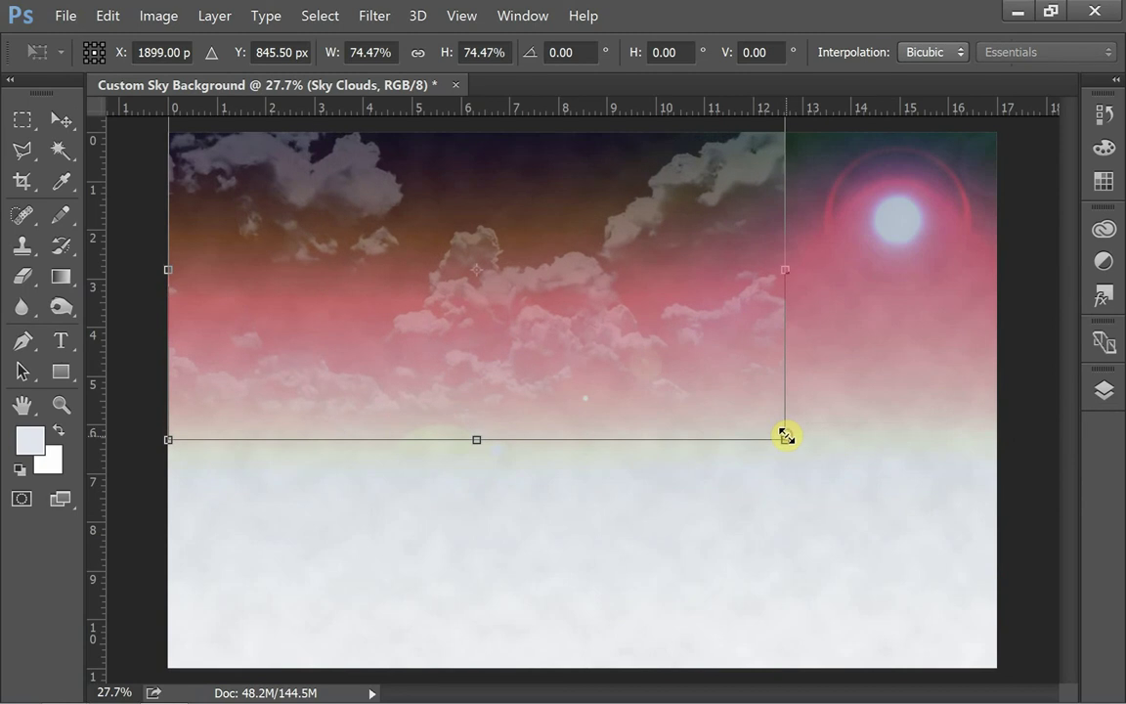
{"action": "key", "text": "Return"}
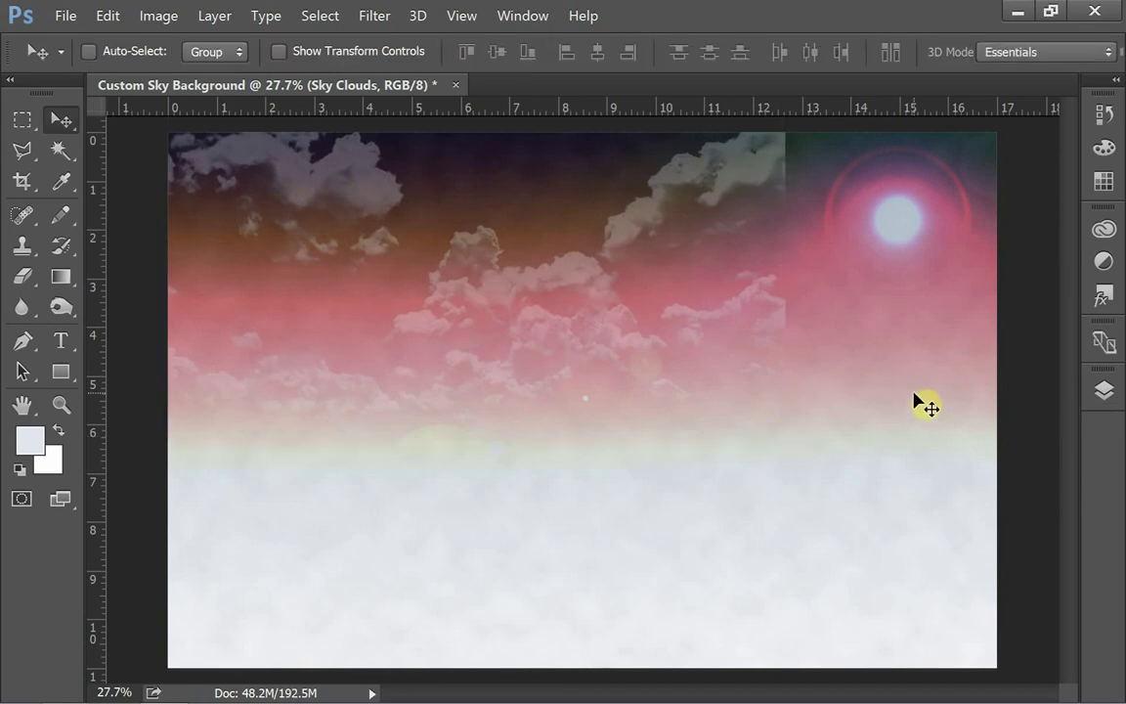
Step: Duplicate the Sky Clouds layer and move the copy right to fill the empty sky around the lens flare
{"action": "left_click", "coordinate": [1104, 390]}
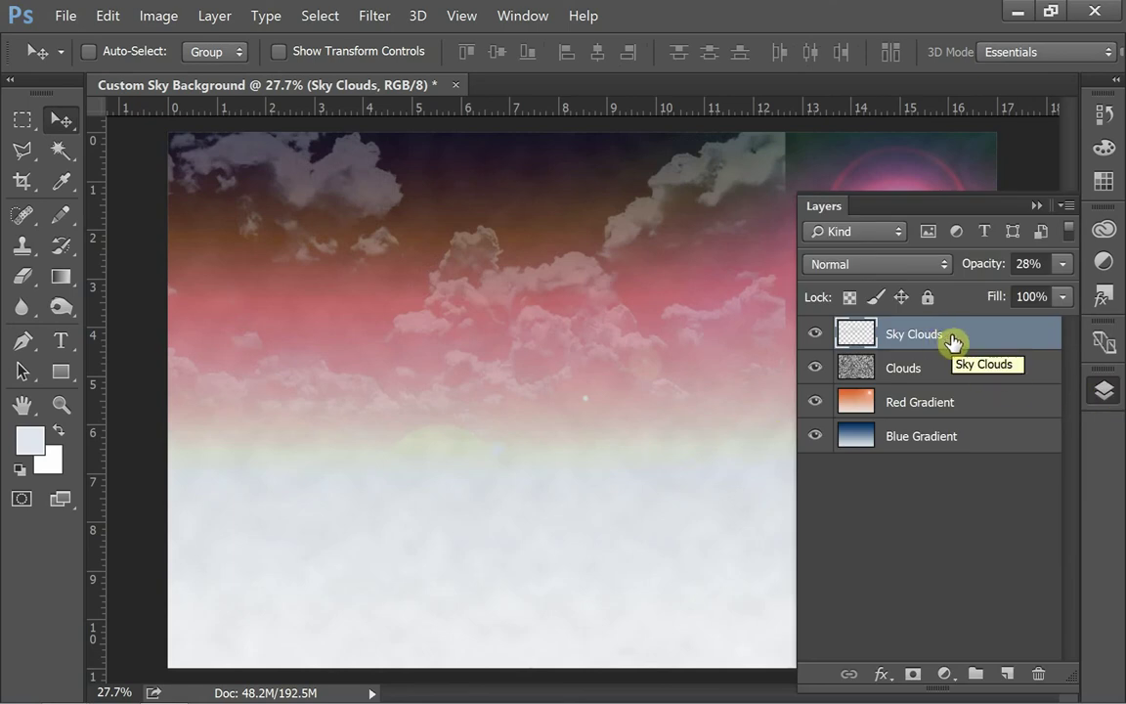
{"action": "key", "text": "ctrl+j"}
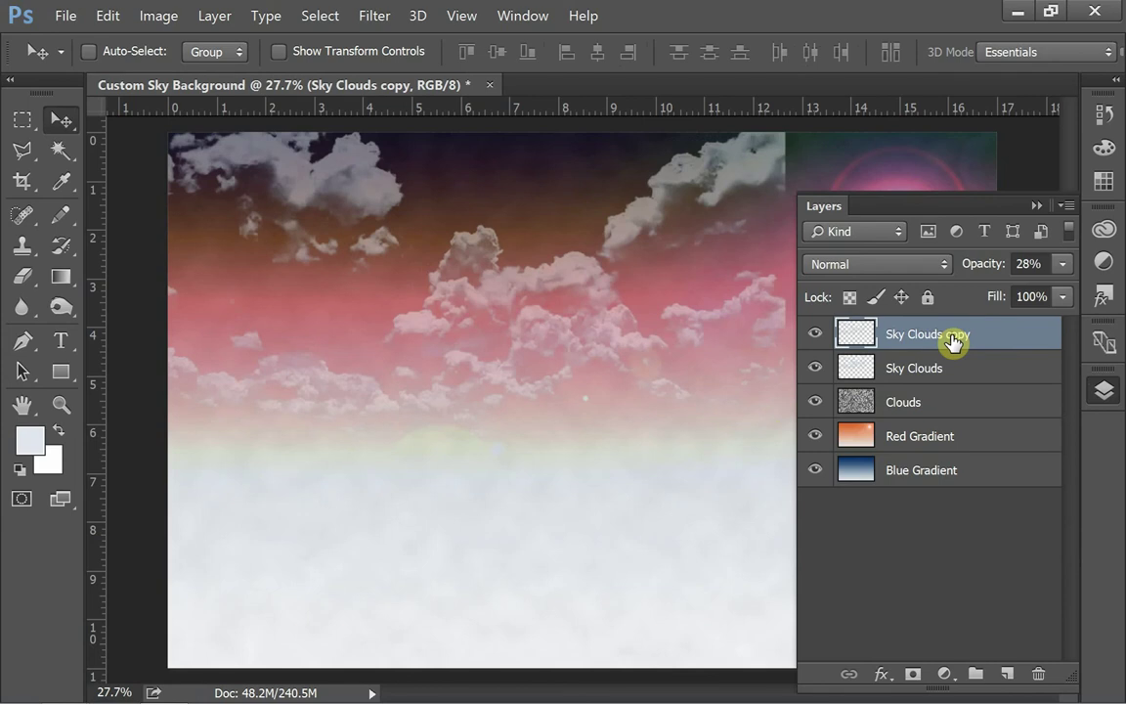
{"action": "left_click", "coordinate": [1038, 206]}
{"action": "left_click_drag", "start_coordinate": [472, 311], "coordinate": [631, 349]}
{"action": "left_click_drag", "start_coordinate": [565, 369], "coordinate": [880, 427]}
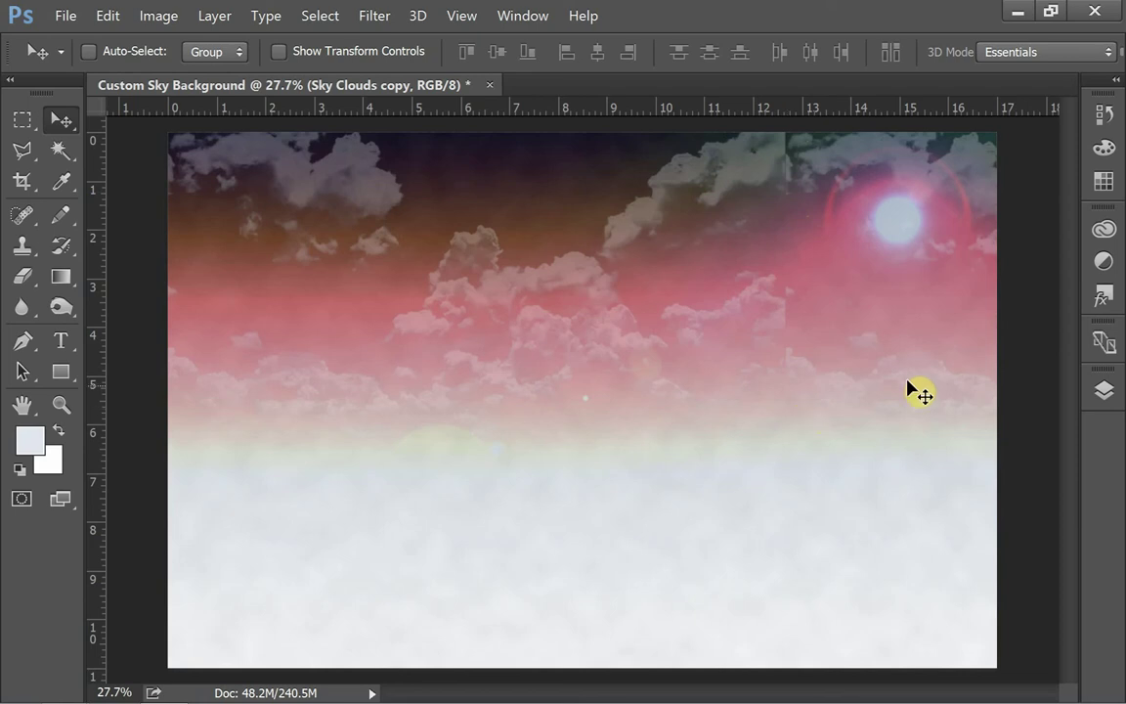
Step: Create a new layer named Sky Fix above the Sky Clouds copy
{"action": "left_click", "coordinate": [1105, 392]}
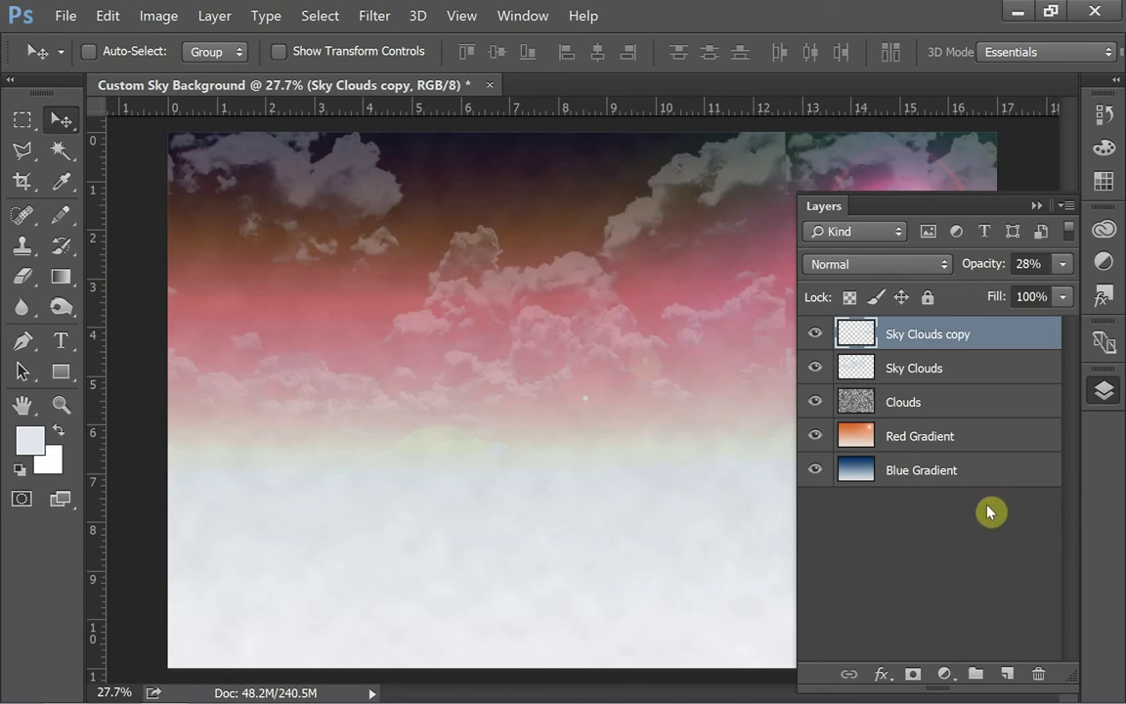
{"action": "key", "text": "ctrl+shift+n"}
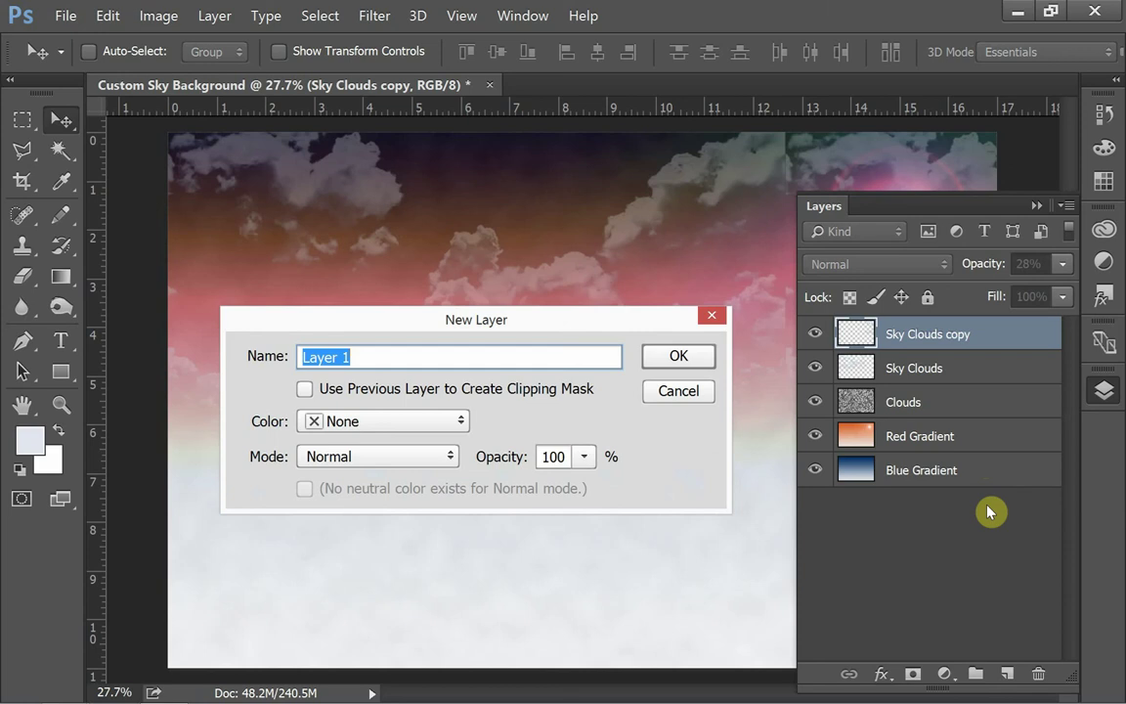
{"action": "type", "text": "Sky Fix"}
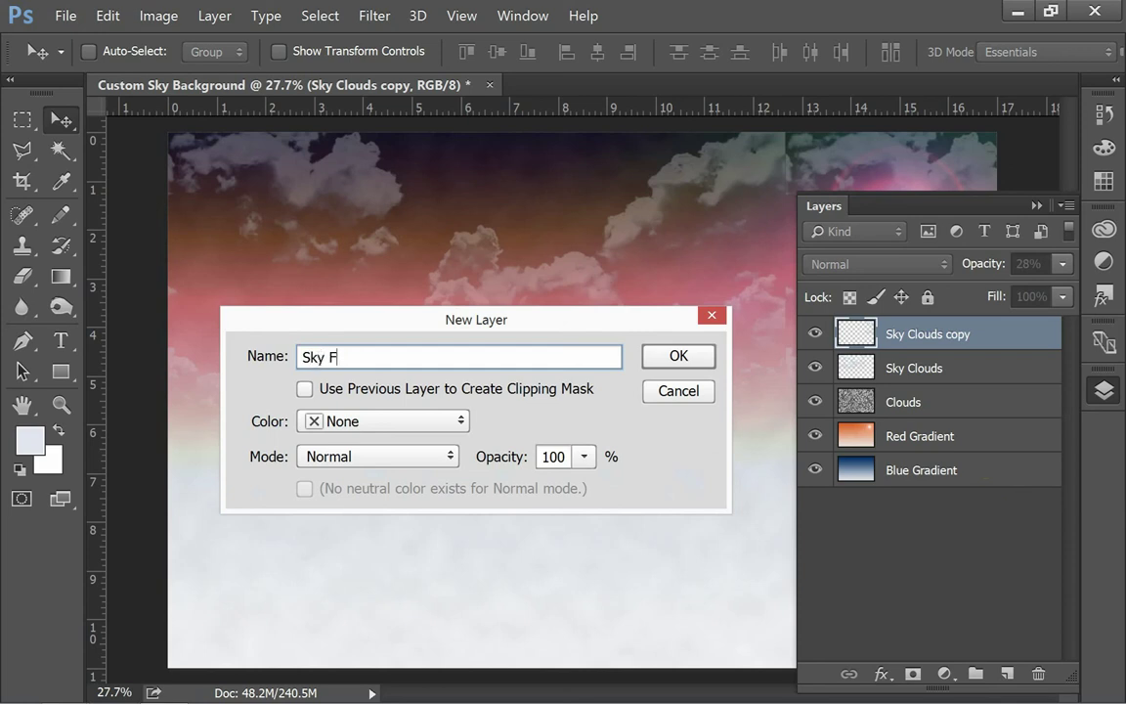
{"action": "left_click", "coordinate": [703, 358]}
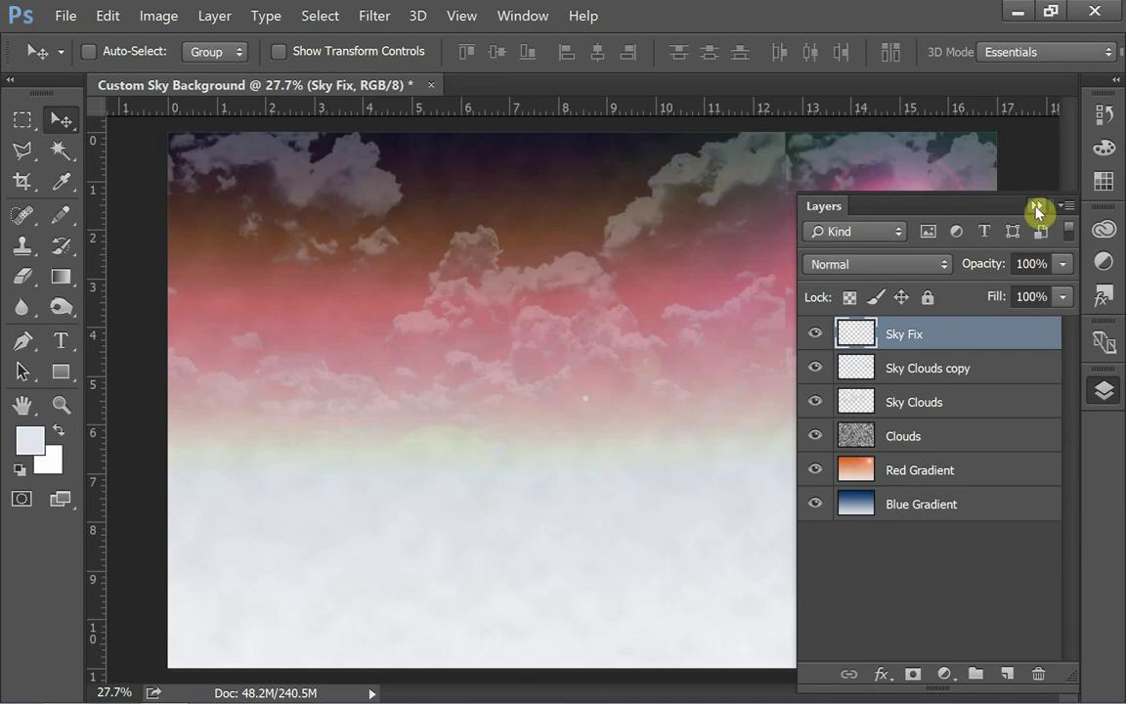
{"action": "left_click", "coordinate": [1038, 211]}
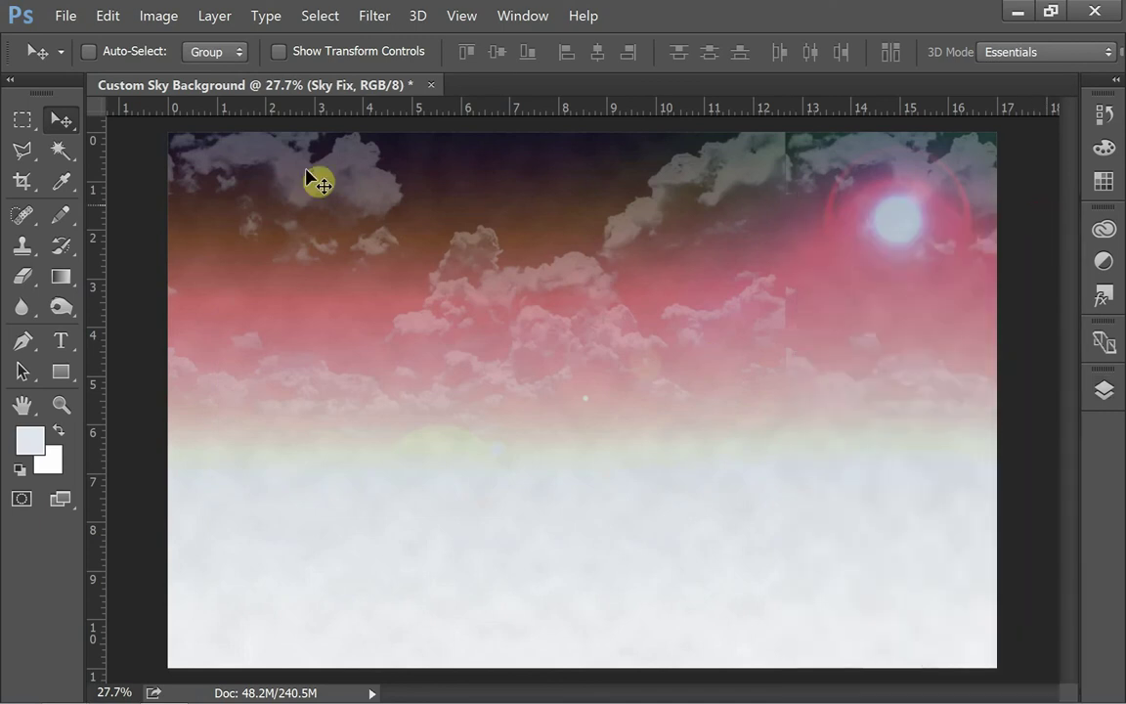
Step: Activate the Clone Stamp tool and set it to sample All Layers
{"action": "left_click", "coordinate": [22, 248]}
{"action": "left_click", "coordinate": [29, 255]}
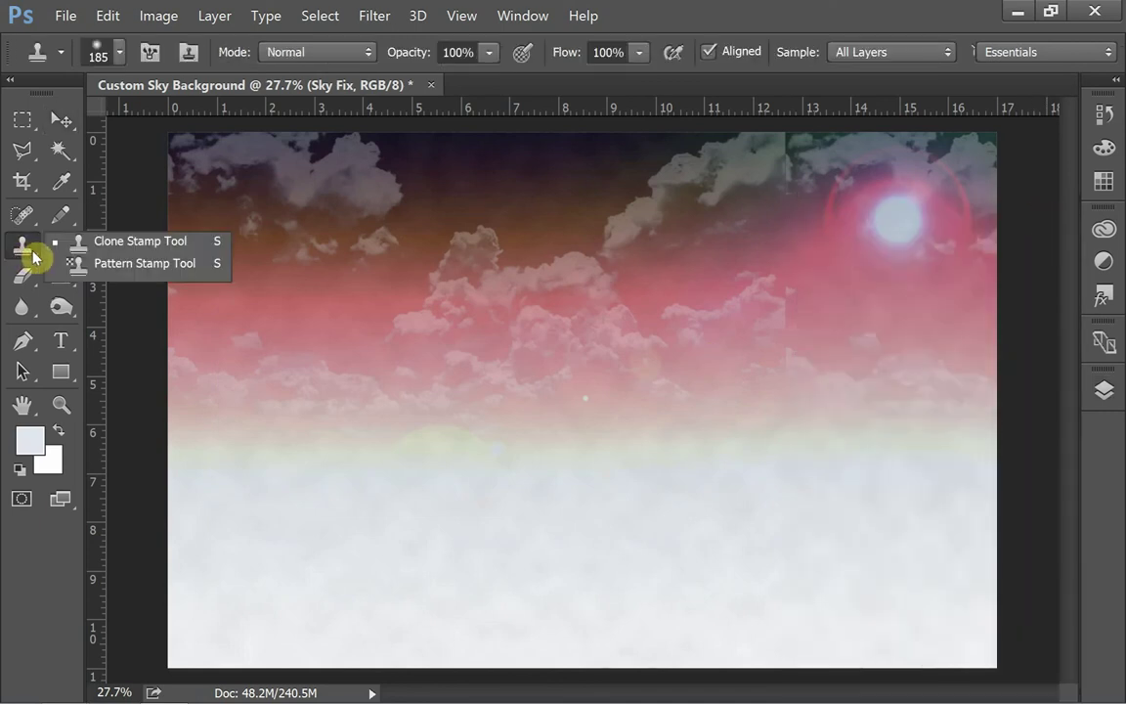
{"action": "left_click", "coordinate": [26, 250]}
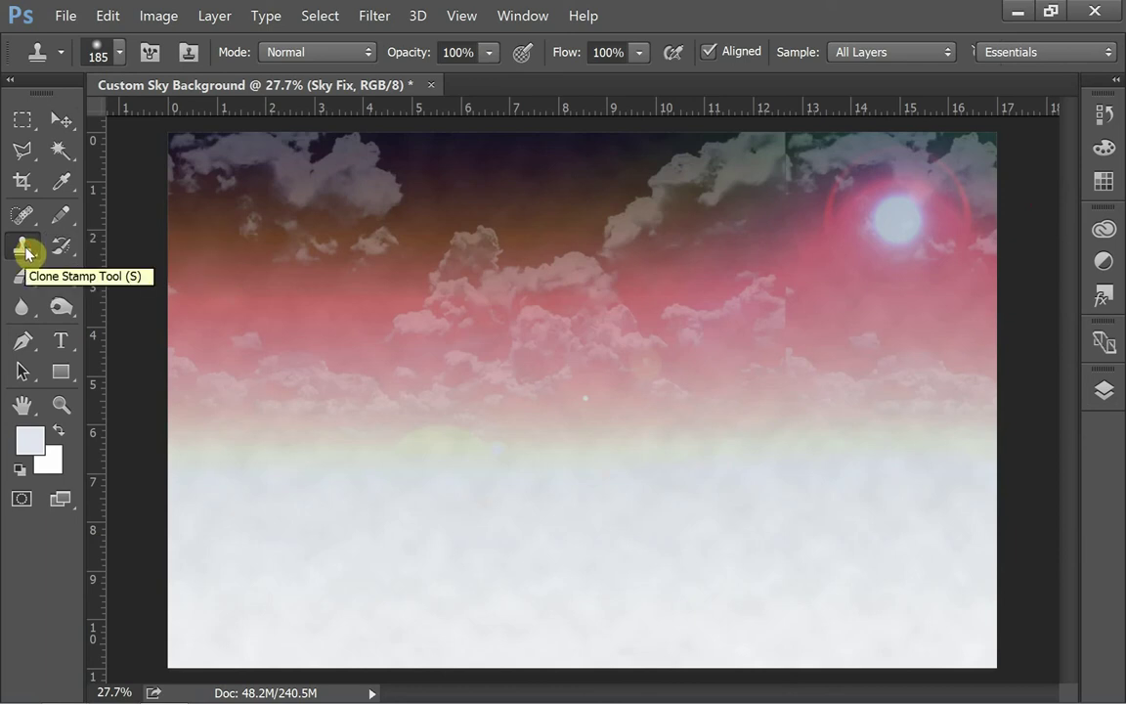
{"action": "left_click", "coordinate": [905, 58]}
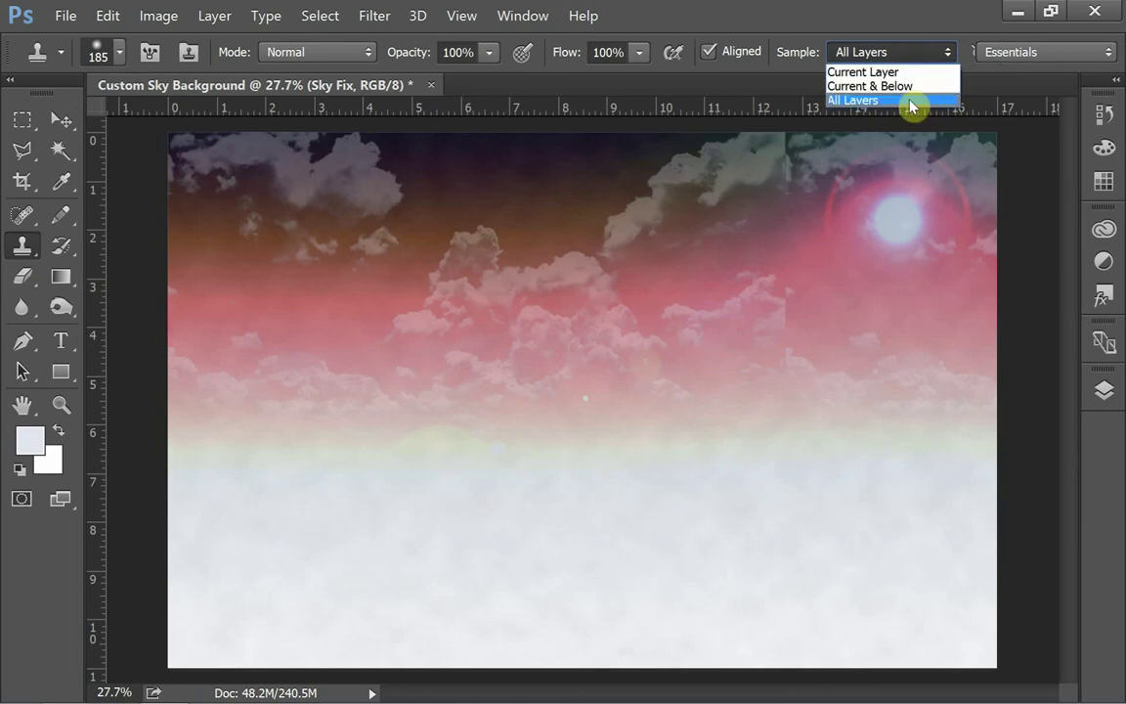
{"action": "left_click", "coordinate": [910, 101]}
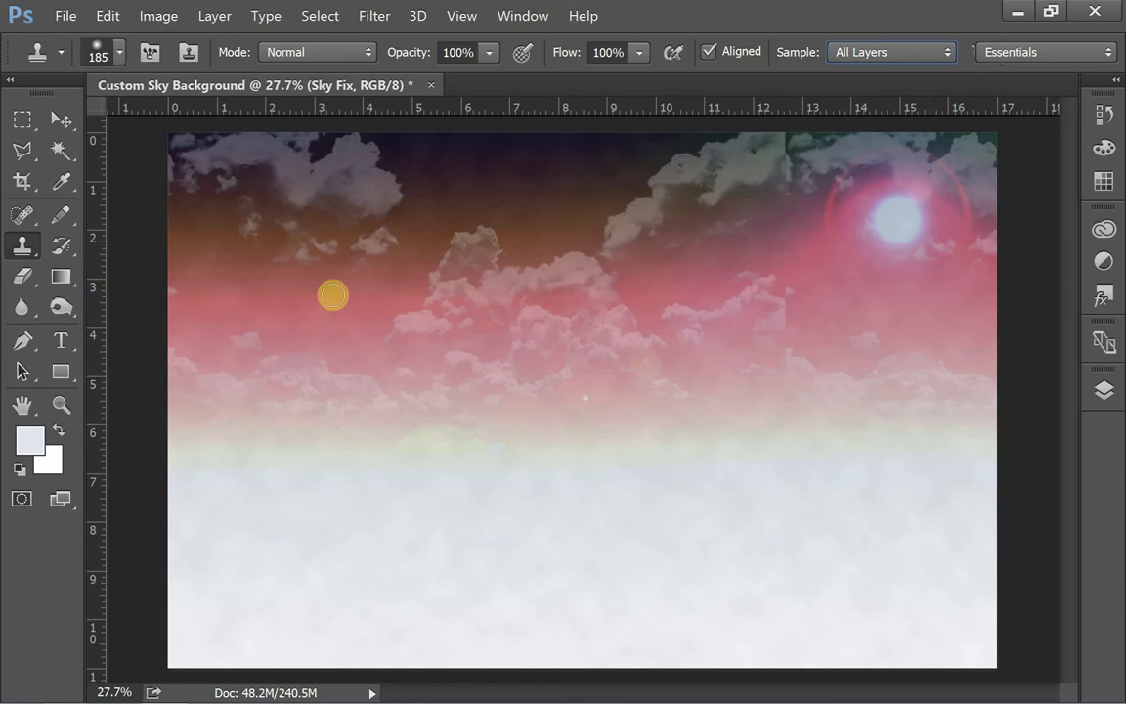
Step: Enlarge the clone brush to 514 px, keeping its hardness at 0%
{"action": "left_click", "coordinate": [119, 54]}
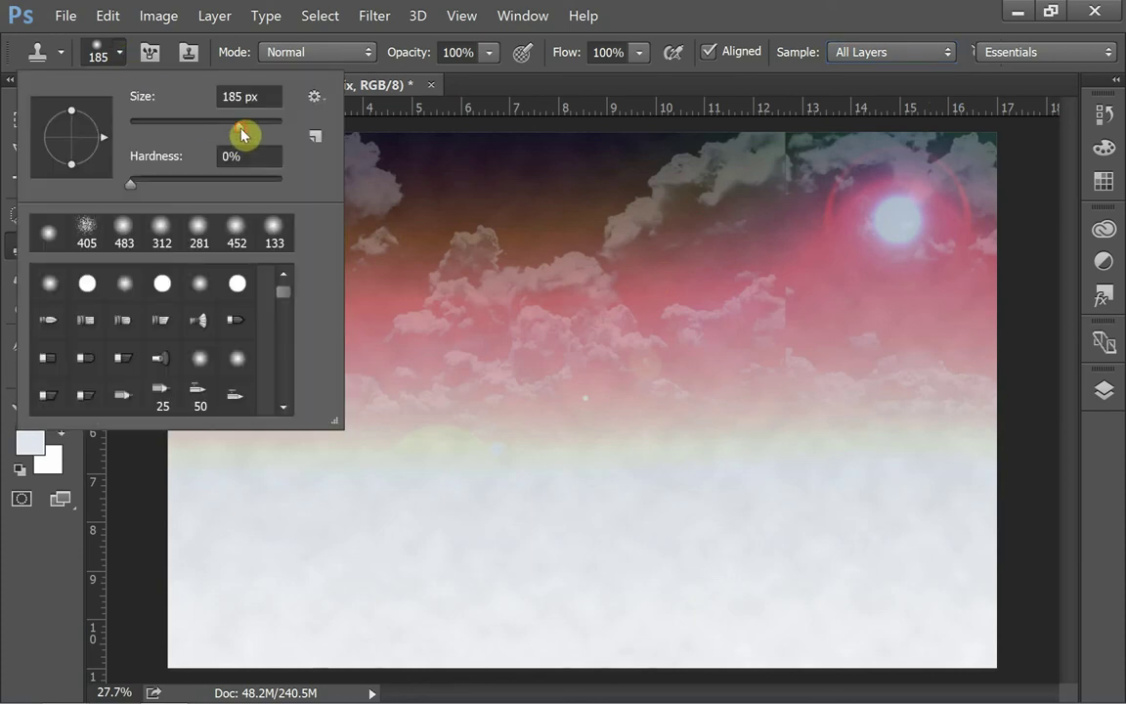
{"action": "left_click_drag", "start_coordinate": [241, 131], "coordinate": [264, 138]}
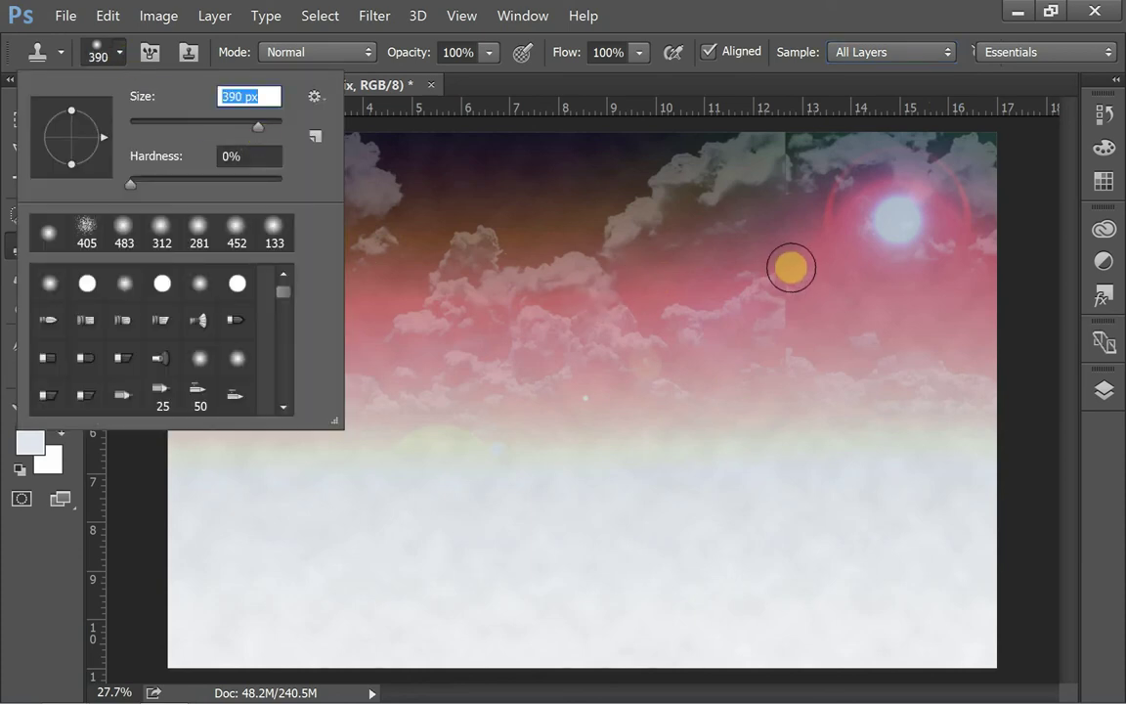
{"action": "left_click_drag", "start_coordinate": [259, 129], "coordinate": [269, 129]}
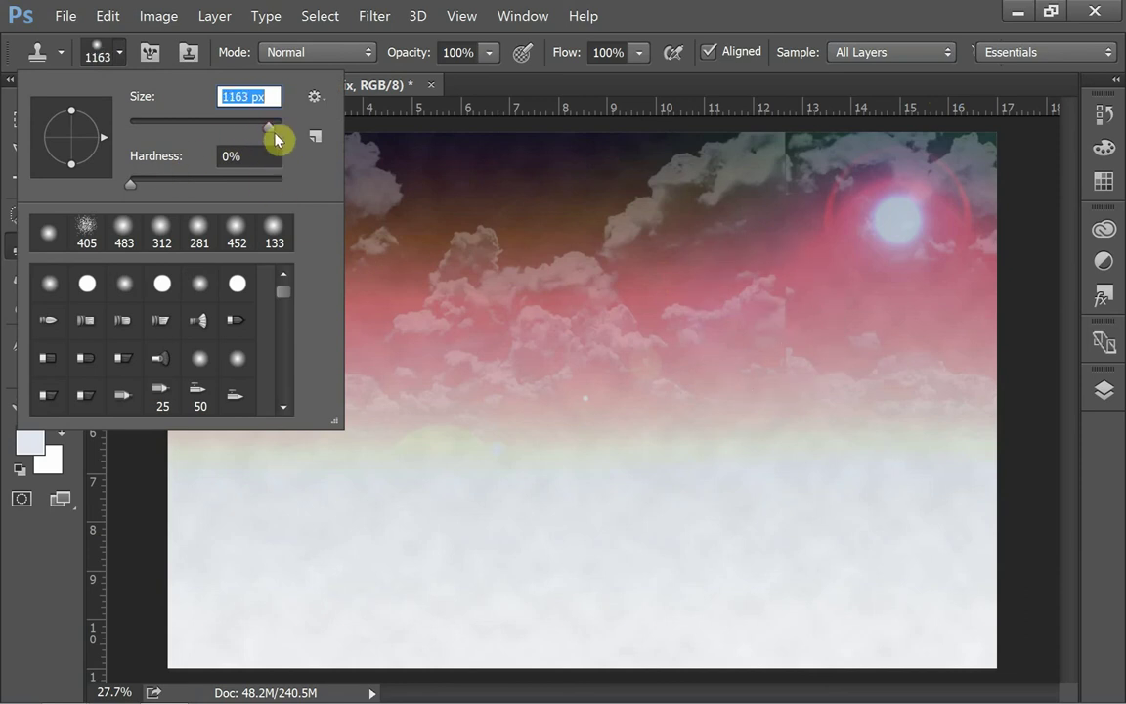
{"action": "left_click_drag", "start_coordinate": [268, 131], "coordinate": [270, 130]}
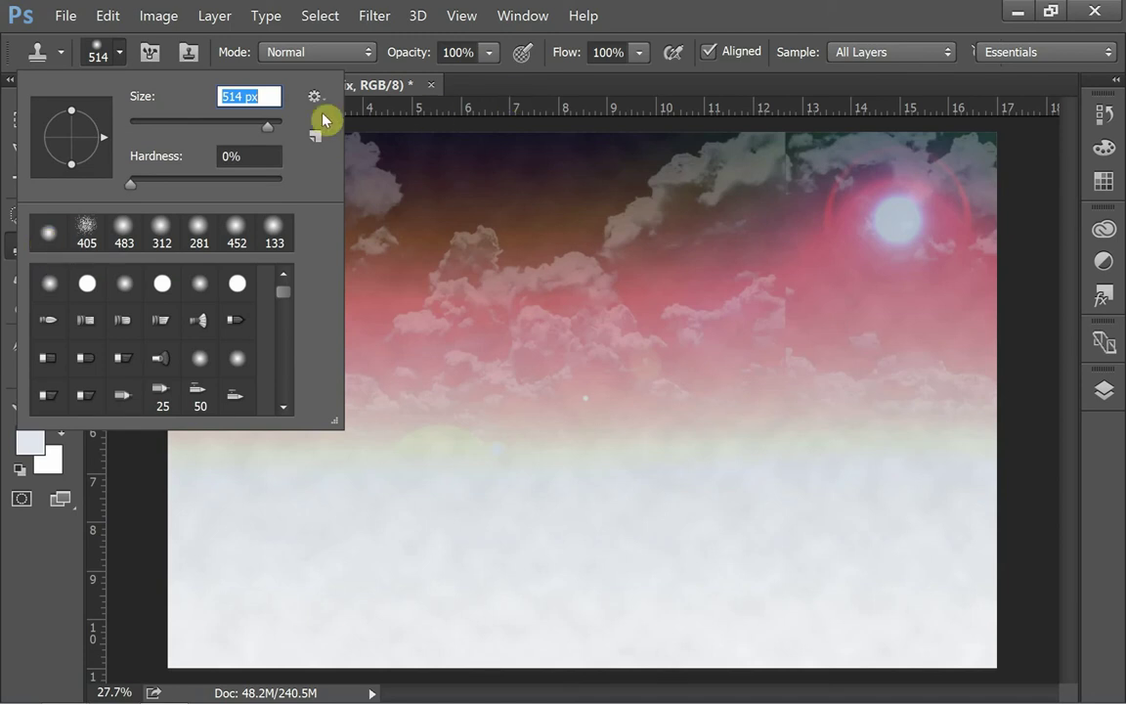
{"action": "left_click", "coordinate": [117, 55]}
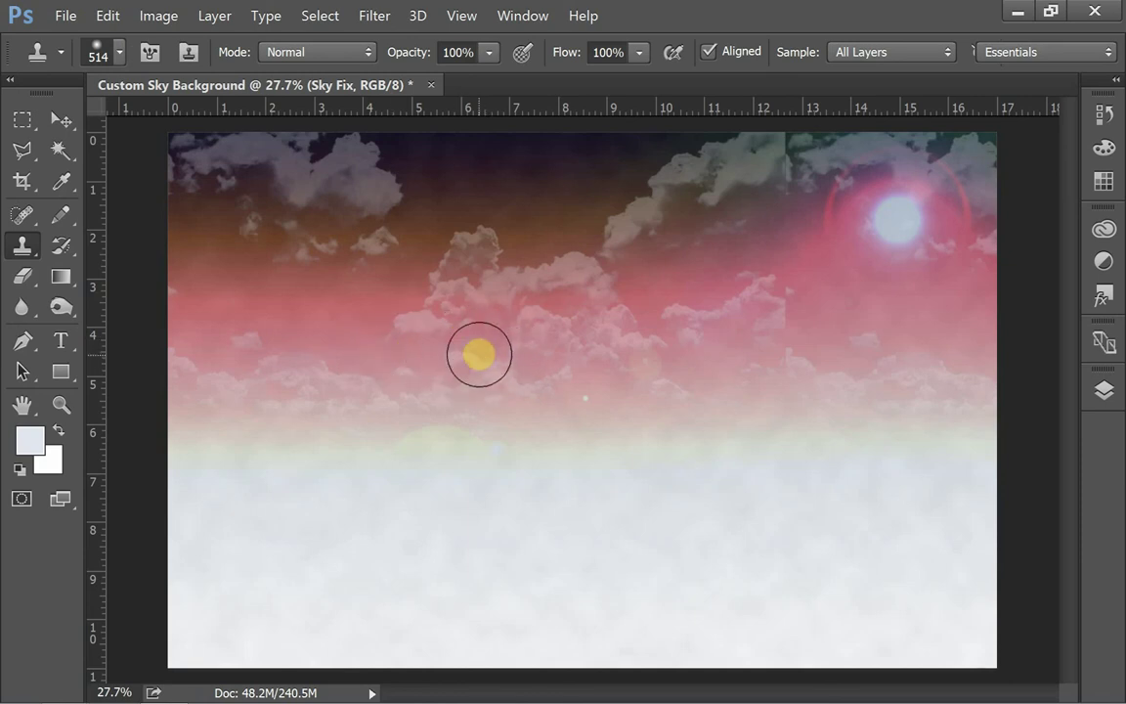
Step: Sample the clouds in the middle of the sky and clone them over the lower part of the vertical seam
{"action": "key", "text": "alt"}
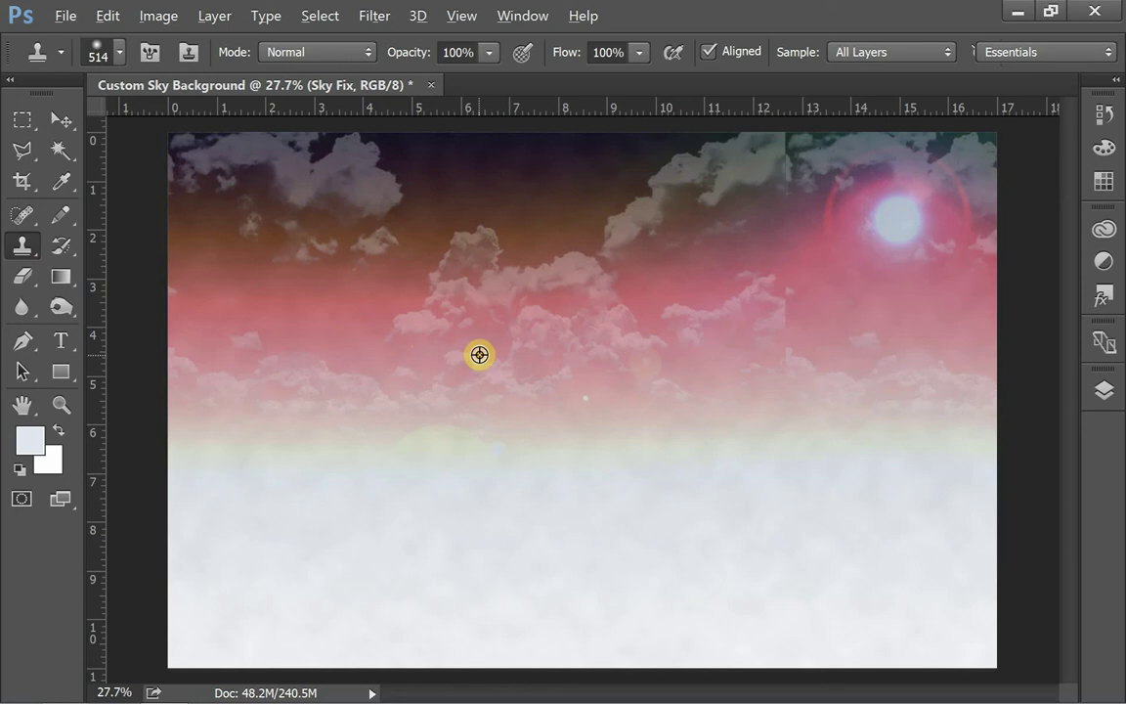
{"action": "left_click", "coordinate": [479, 355], "text": "alt"}
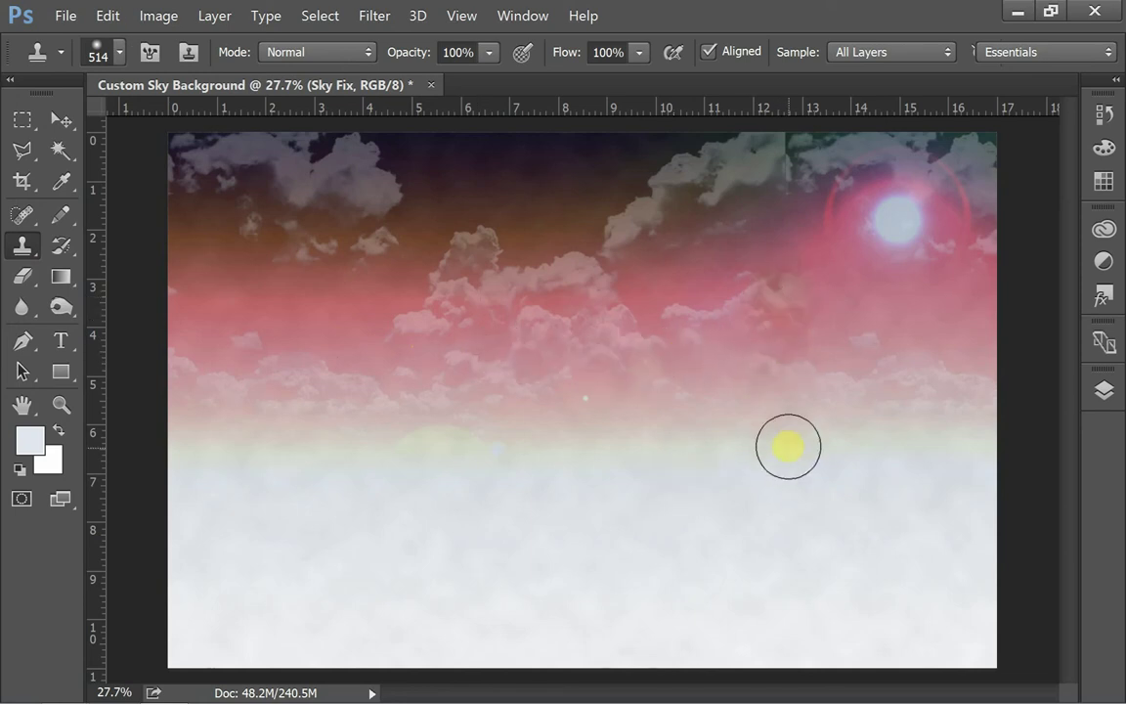
{"action": "left_click_drag", "start_coordinate": [779, 302], "coordinate": [771, 389]}
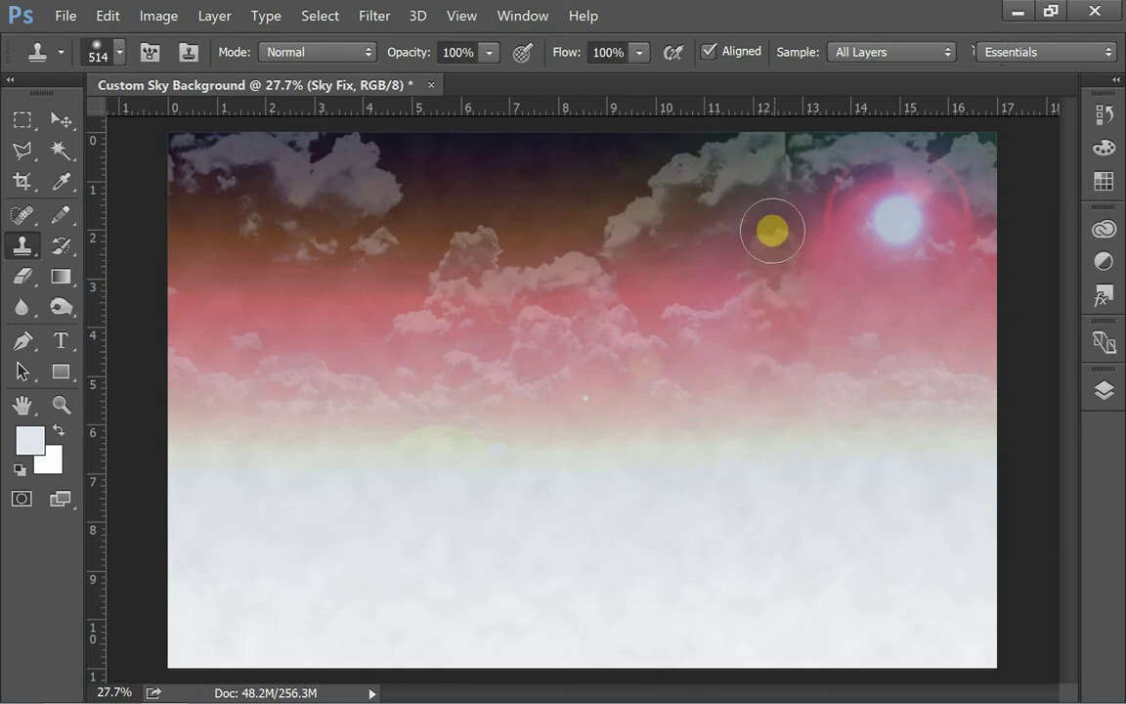
Step: Sample the clouds in the sky's upper-left area and clone them over the seam's upper part beside the lens flare
{"action": "left_click_drag", "start_coordinate": [710, 176], "coordinate": [785, 156]}
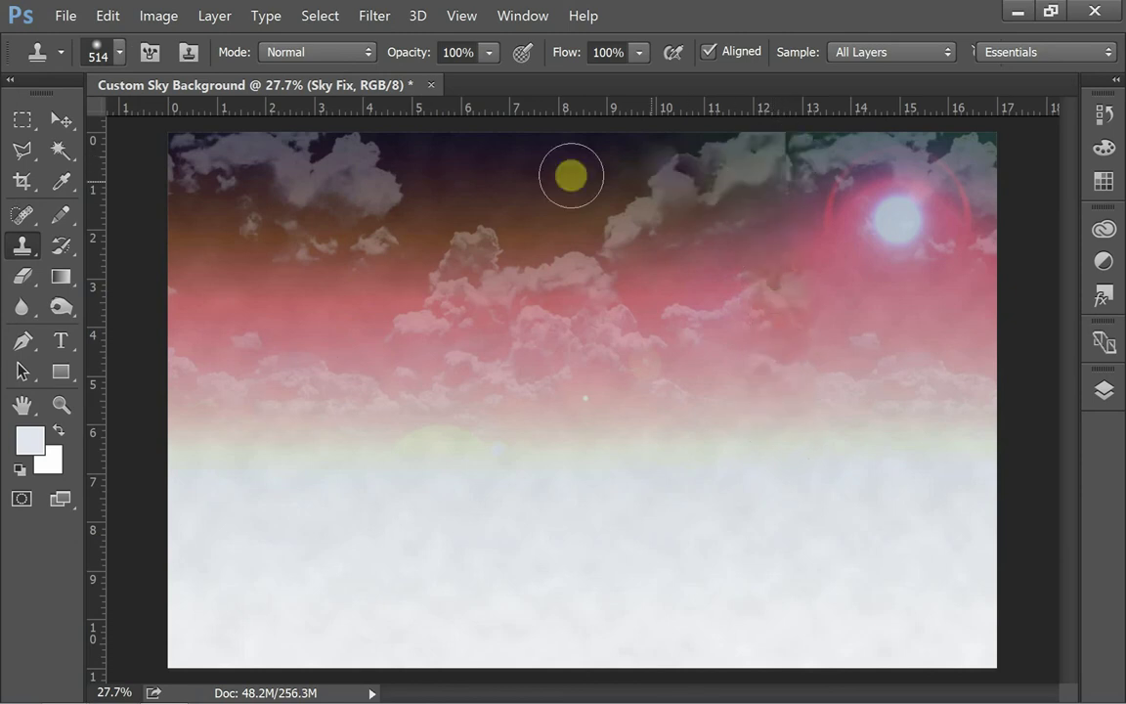
{"action": "left_click_drag", "start_coordinate": [380, 176], "coordinate": [294, 181]}
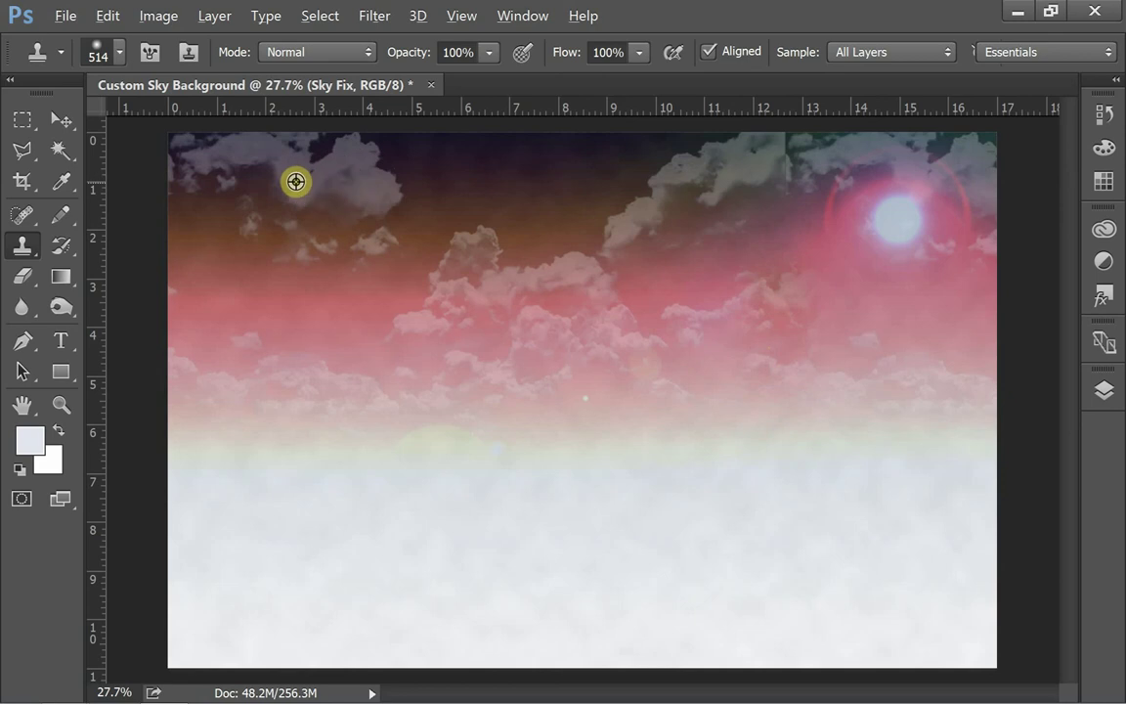
{"action": "left_click", "coordinate": [264, 176], "text": "alt"}
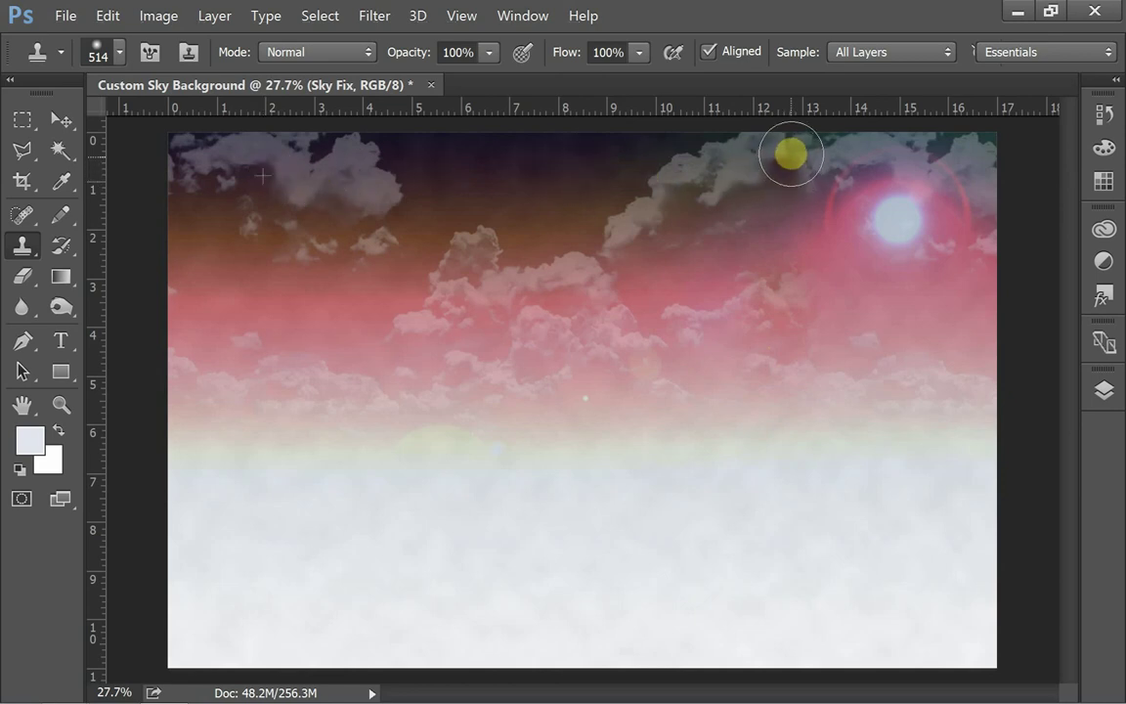
{"action": "left_click_drag", "start_coordinate": [783, 144], "coordinate": [776, 189]}
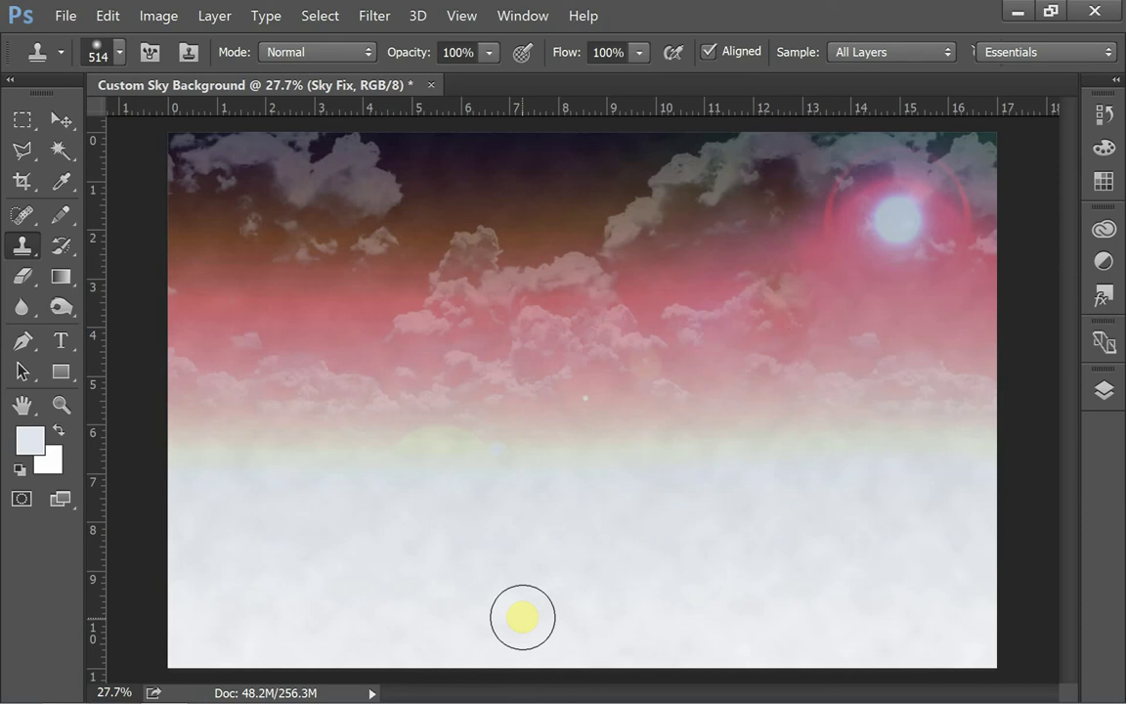
Step: Hide the Sky Fix, Clouds, Red Gradient and Blue Gradient layers, leaving only the two Sky Clouds layers showing
{"action": "left_click", "coordinate": [1107, 396]}
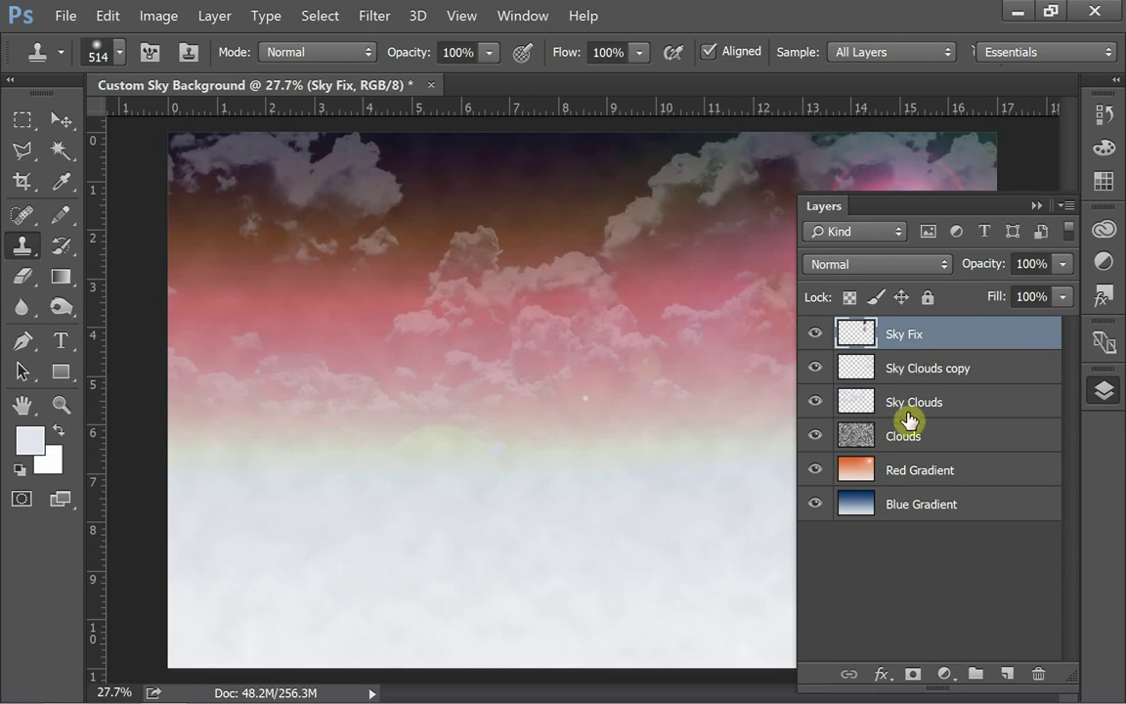
{"action": "left_click", "coordinate": [814, 334]}
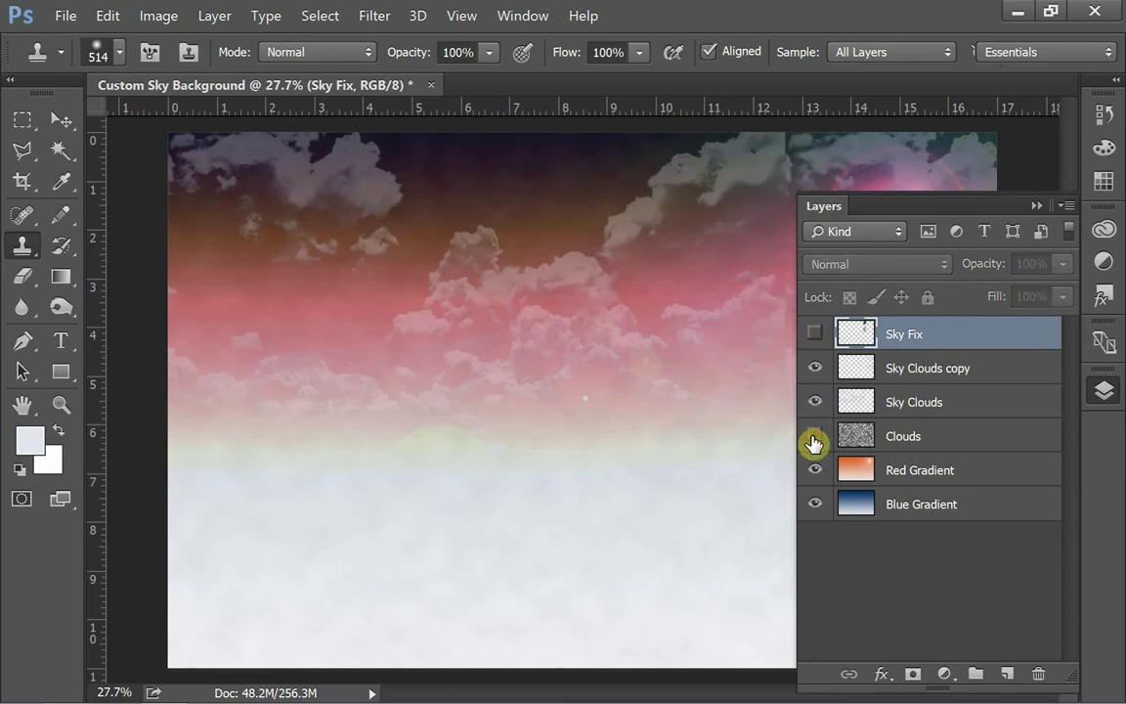
{"action": "left_click", "coordinate": [815, 436]}
{"action": "left_click", "coordinate": [814, 470]}
{"action": "left_click", "coordinate": [816, 505]}
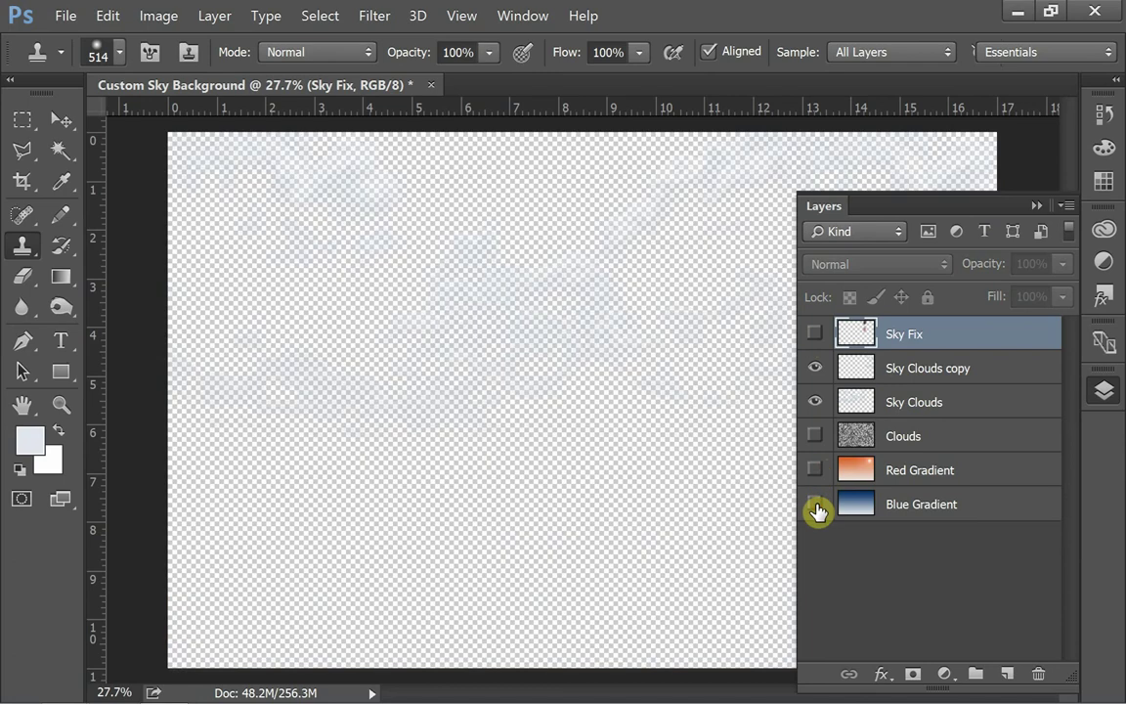
Step: Merge the visible Sky Clouds and Sky Clouds copy layers into one with Merge Visible
{"action": "left_click", "coordinate": [991, 370]}
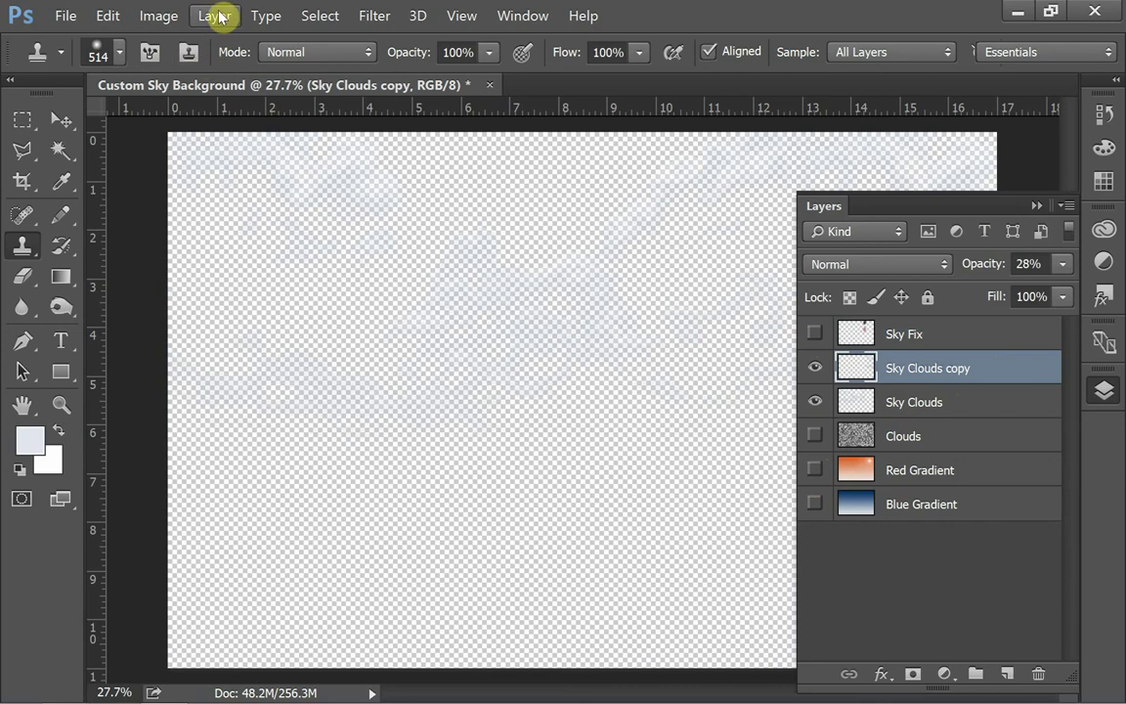
{"action": "right_click", "coordinate": [1000, 367]}
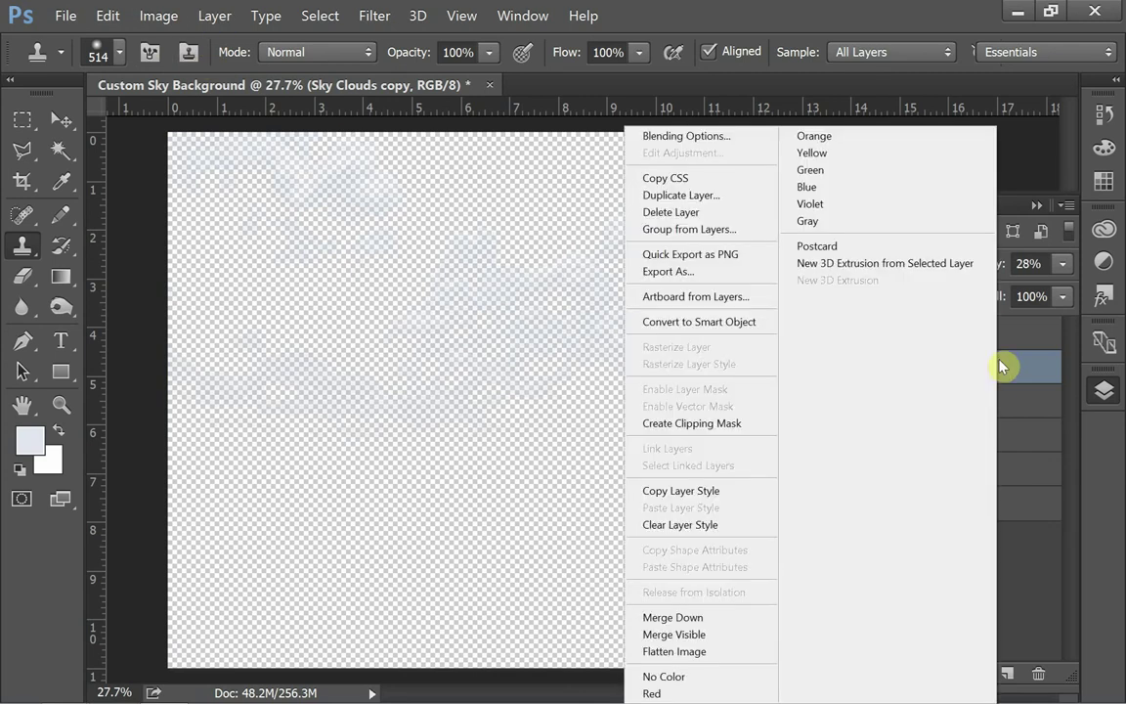
{"action": "left_click", "coordinate": [718, 636]}
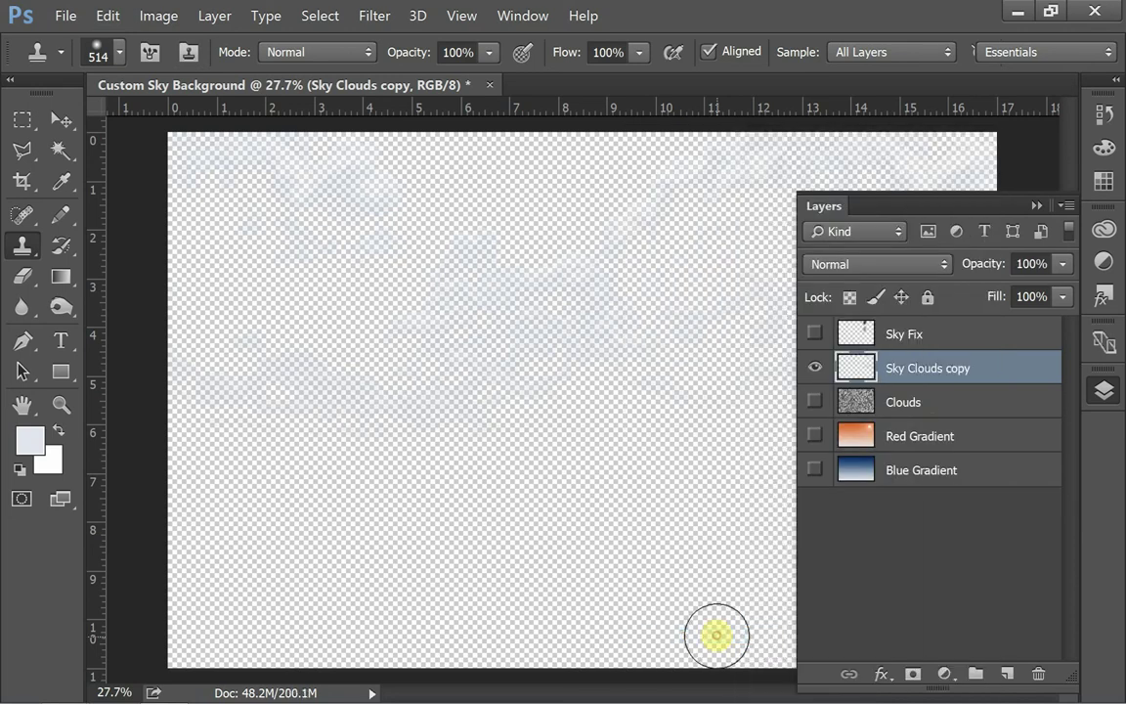
Step: Rename the merged layer to Sky Clouds
{"action": "double_click", "coordinate": [959, 379]}
{"action": "left_click", "coordinate": [976, 370]}
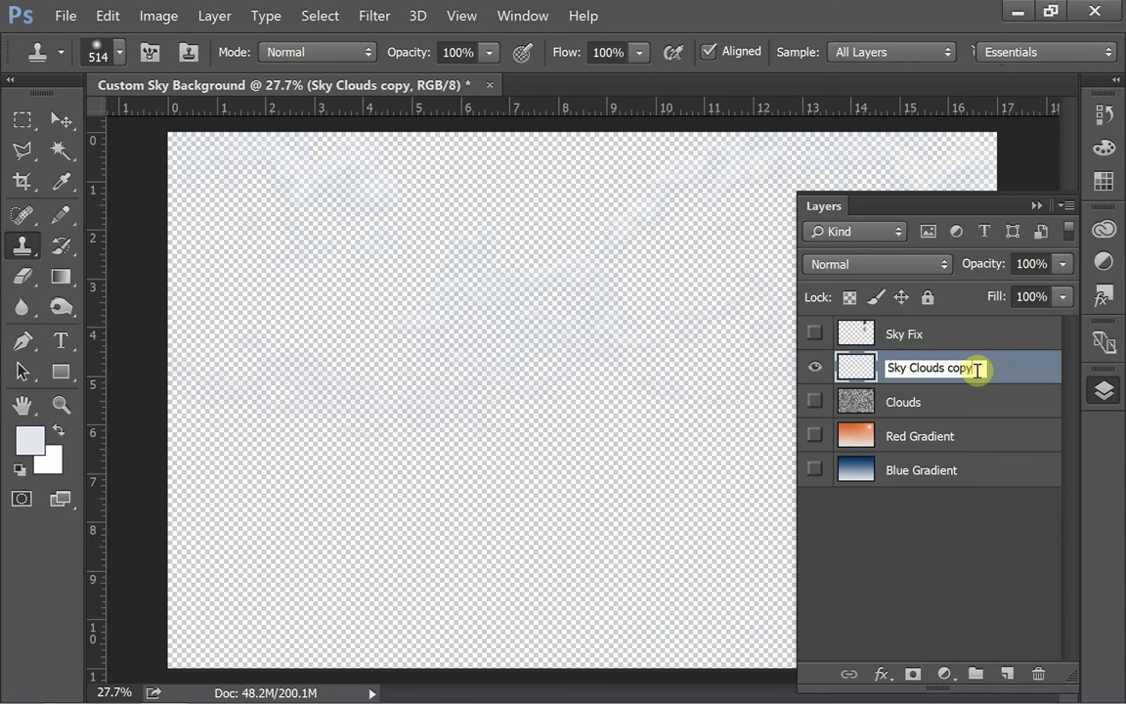
{"action": "key", "text": "BackSpace"}
{"action": "key", "text": "BackSpace"}
{"action": "key", "text": "BackSpace"}
{"action": "key", "text": "BackSpace"}
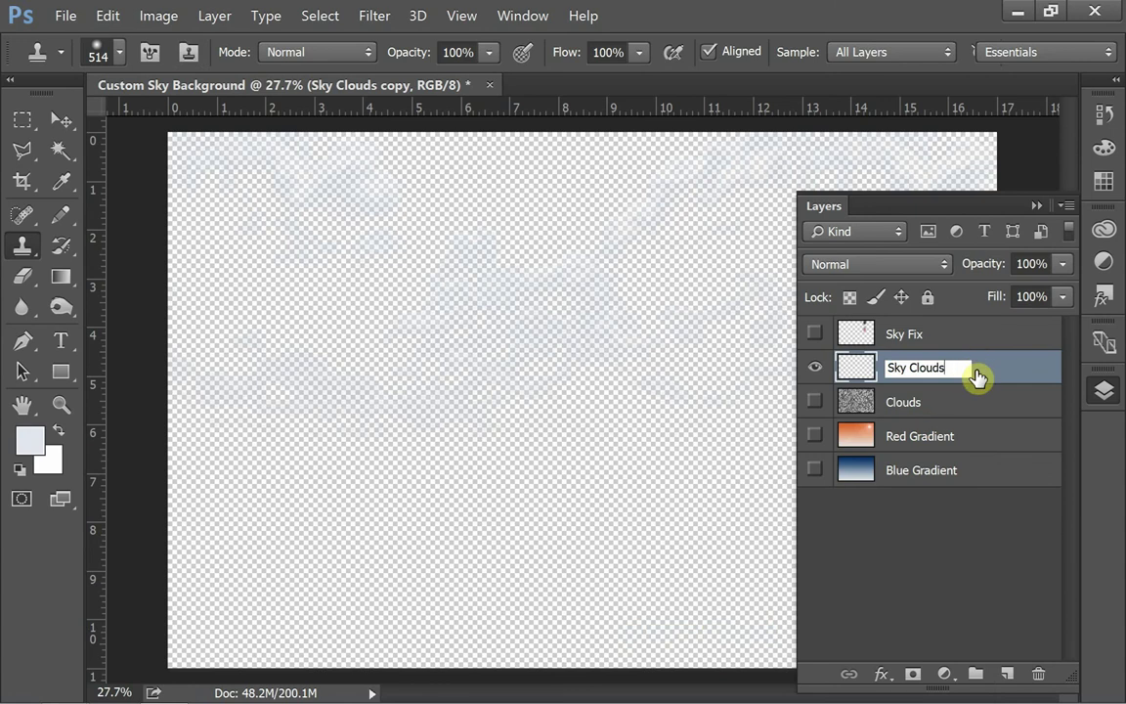
{"action": "left_click", "coordinate": [965, 559]}
Step: Show the Sky Fix, Clouds, Red Gradient and Blue Gradient layers again
{"action": "left_click", "coordinate": [815, 333]}
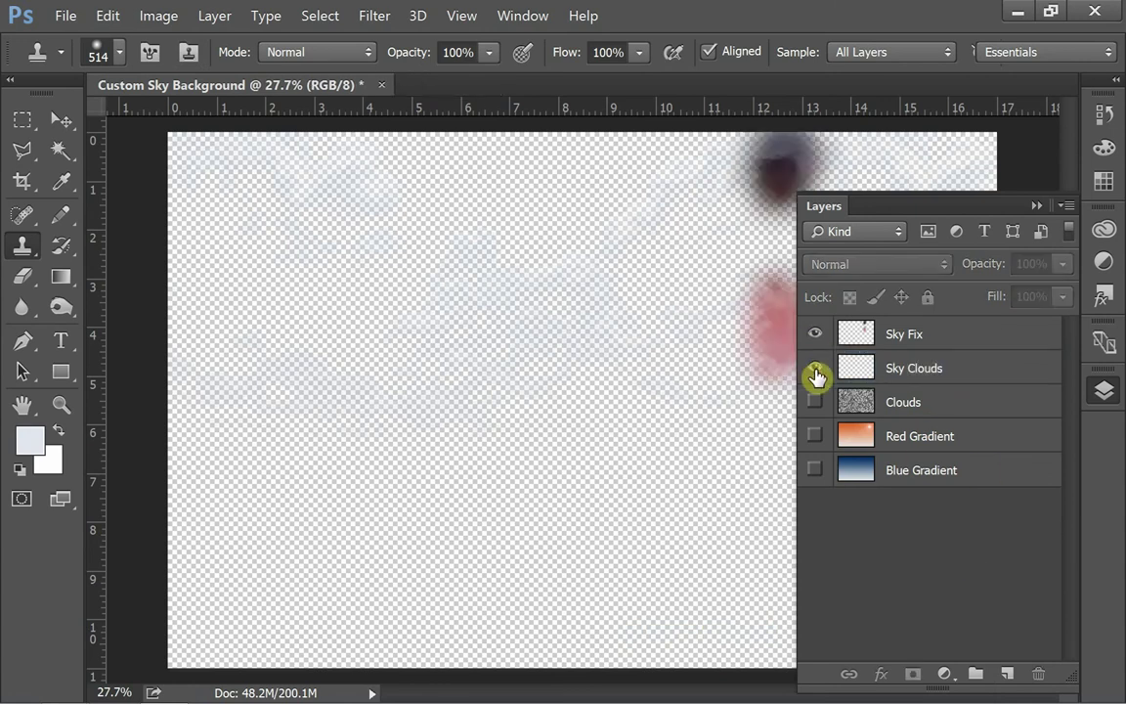
{"action": "left_click", "coordinate": [815, 436]}
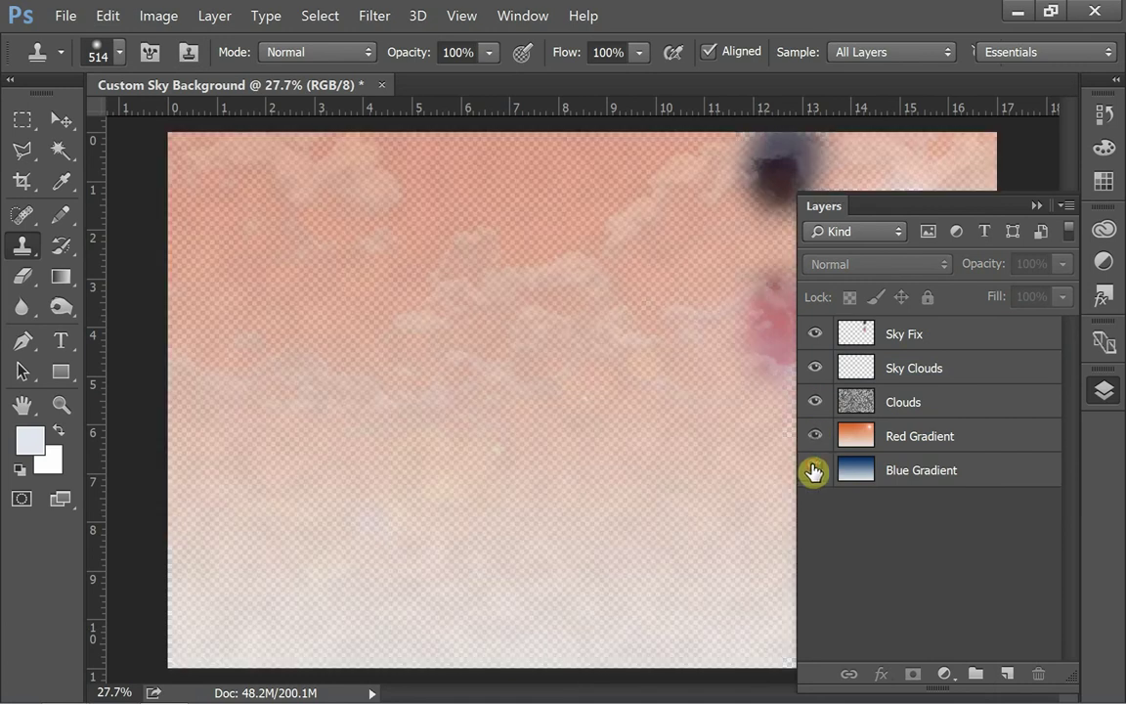
{"action": "left_click", "coordinate": [815, 471]}
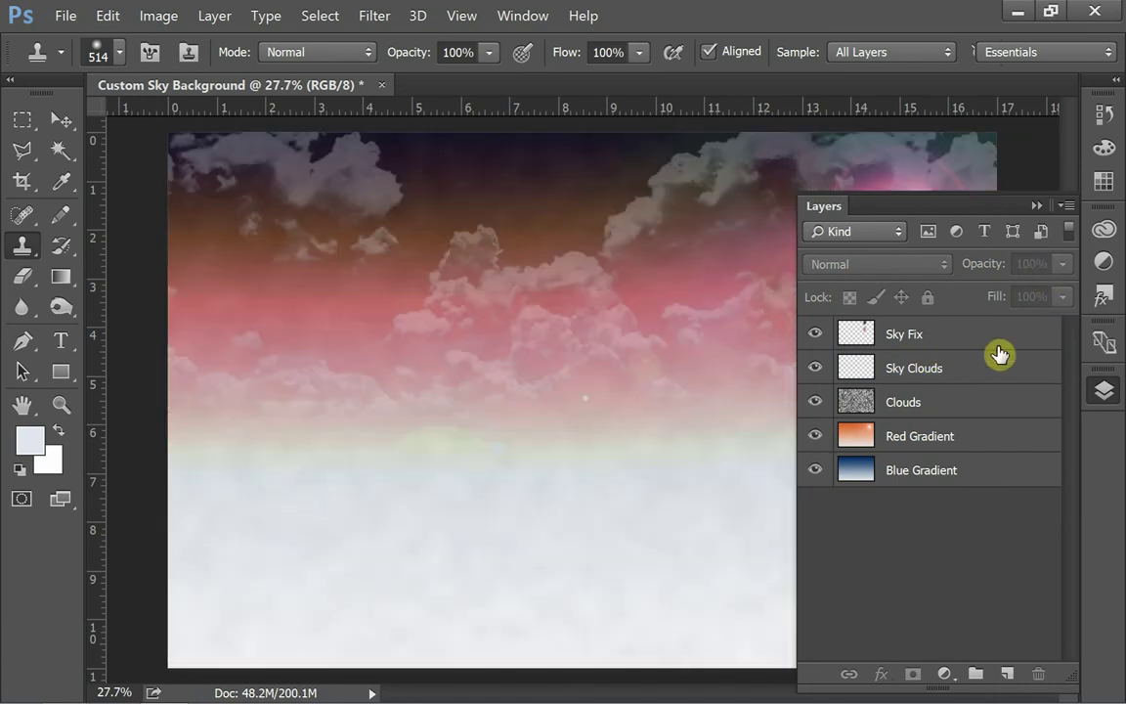
Step: Start a Gaussian Blur on the Sky Clouds layer and lower its radius to 3.5 pixels
{"action": "left_click", "coordinate": [980, 373]}
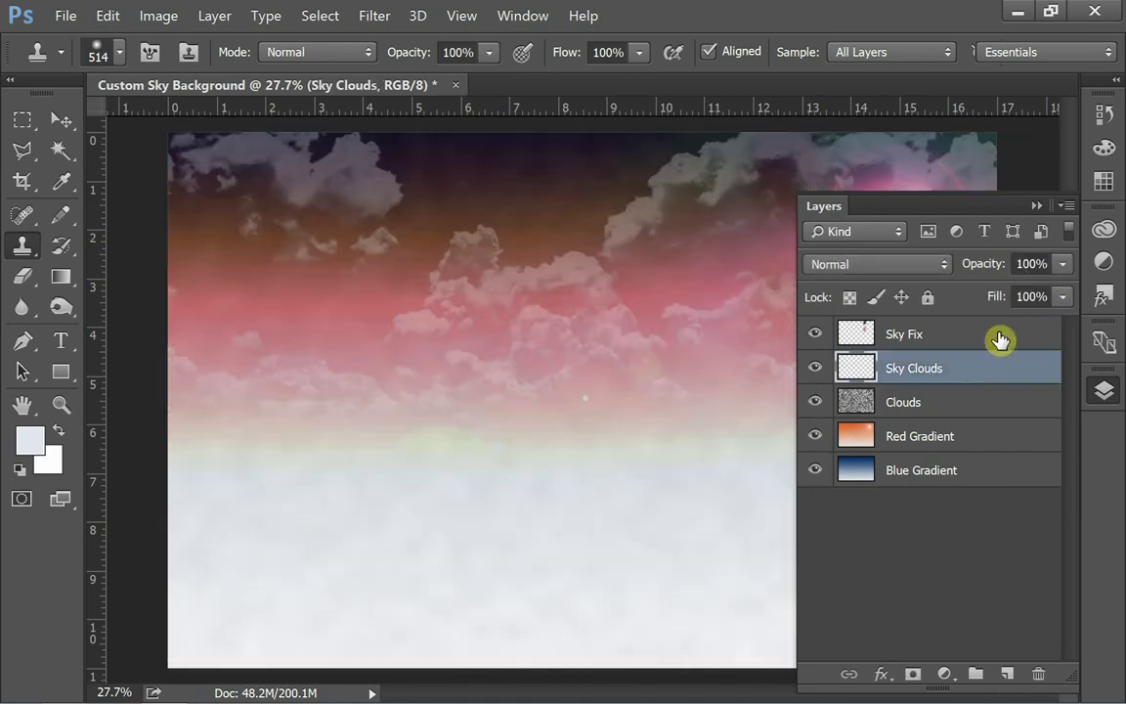
{"action": "left_click", "coordinate": [1036, 207]}
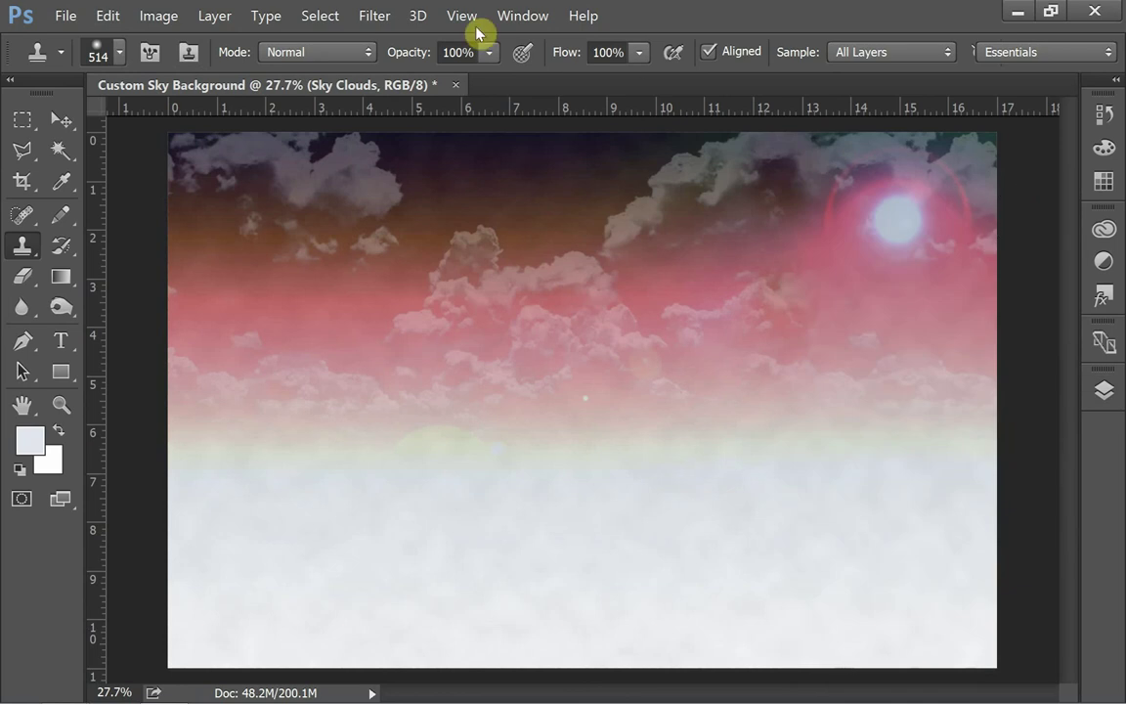
{"action": "left_click", "coordinate": [385, 19]}
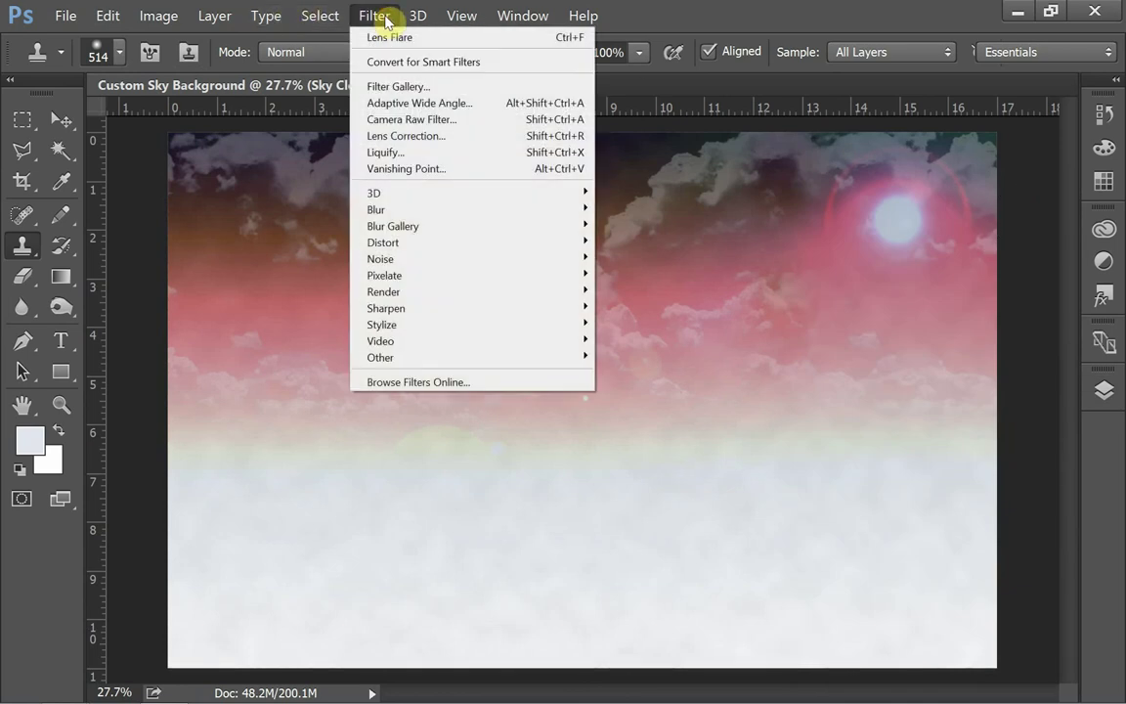
{"action": "mouse_move", "coordinate": [476, 219]}
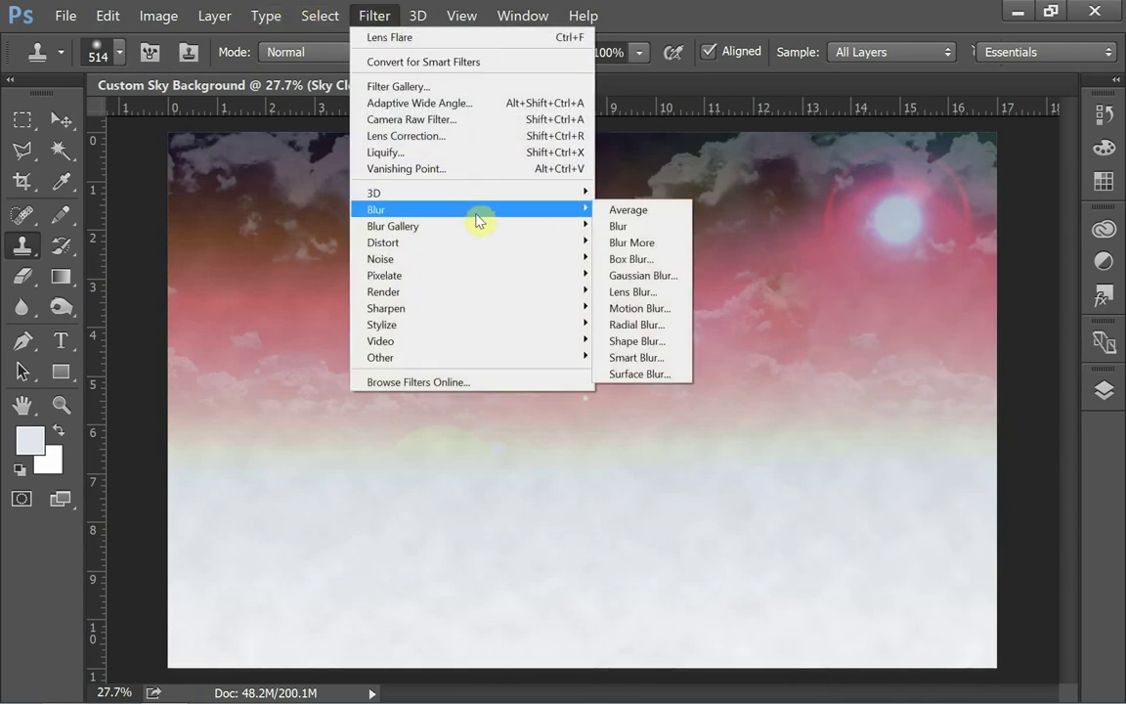
{"action": "left_click", "coordinate": [674, 278]}
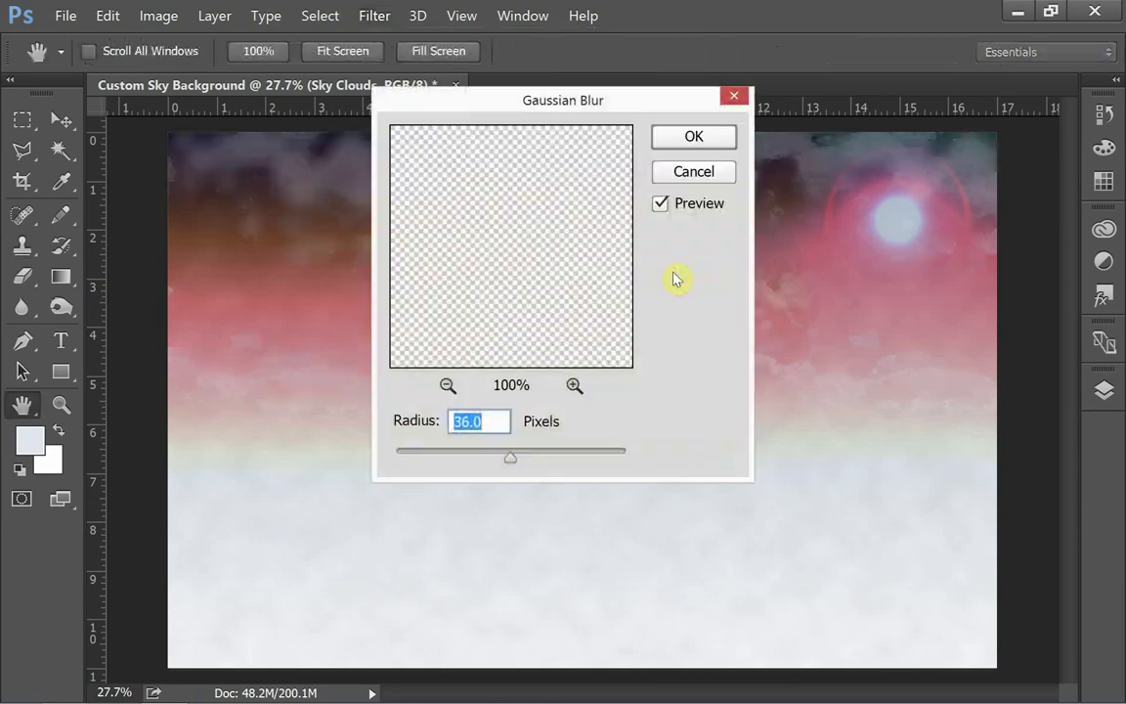
{"action": "left_click_drag", "start_coordinate": [517, 102], "coordinate": [678, 243]}
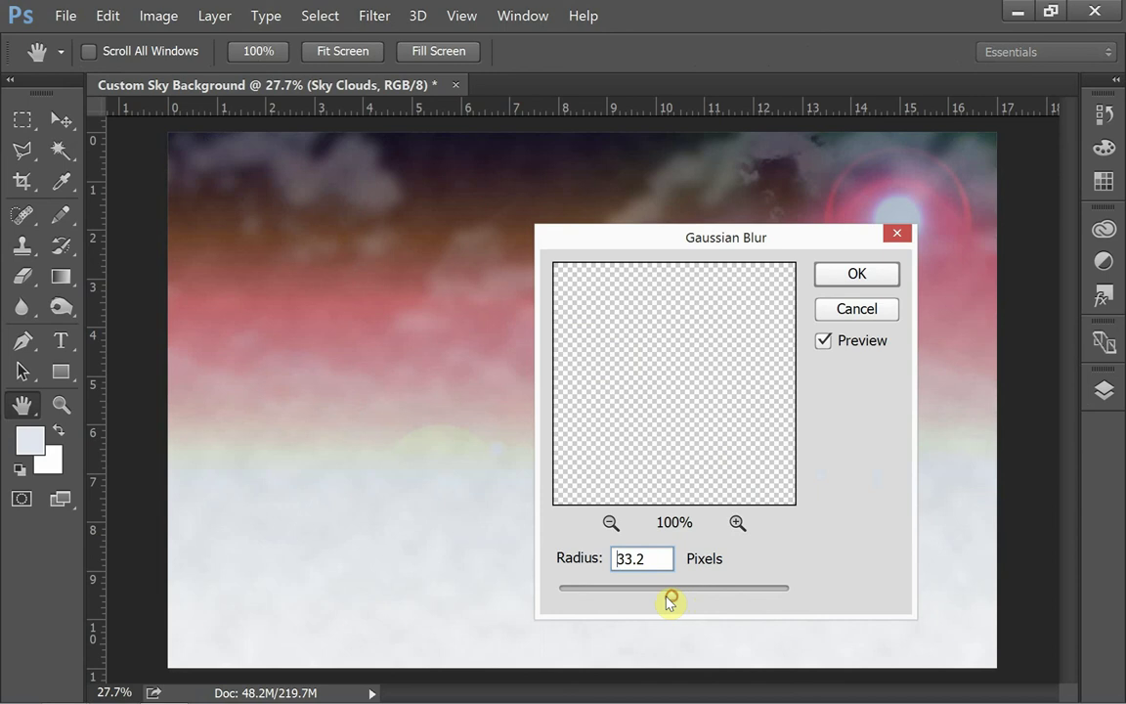
{"action": "left_click_drag", "start_coordinate": [670, 601], "coordinate": [623, 608]}
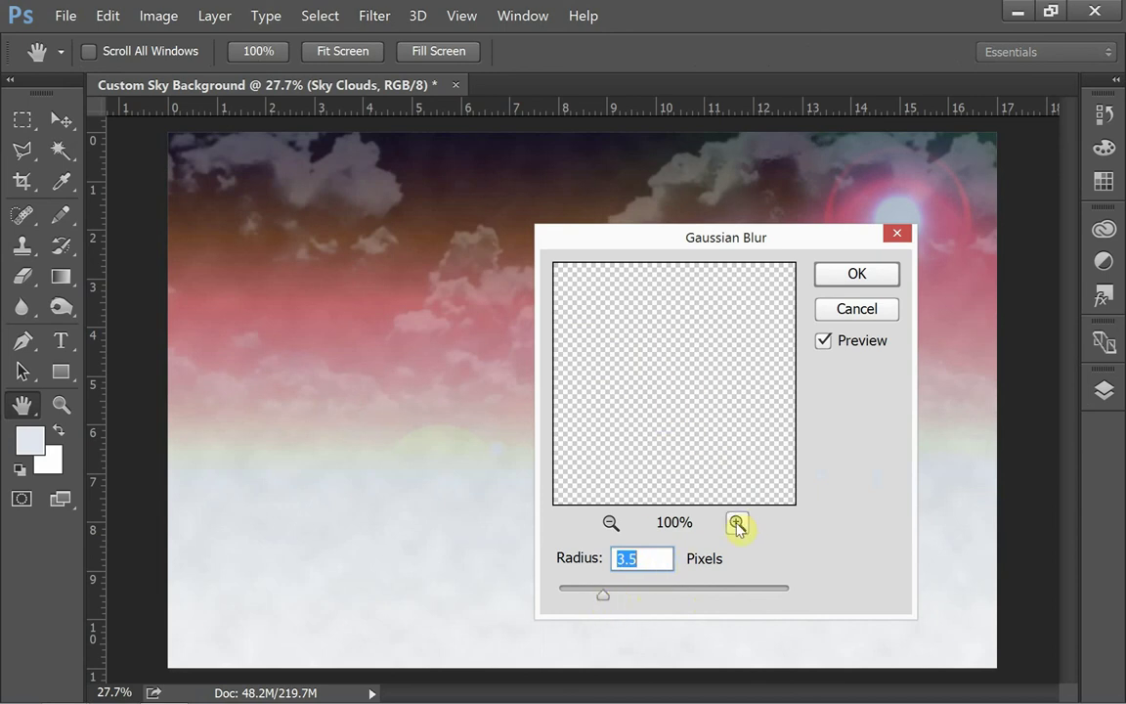
Step: Try Gaussian Blur radii of 0.1 and 94.9 pixels on the clouds, with the filter preview at 17%
{"action": "left_click", "coordinate": [610, 523]}
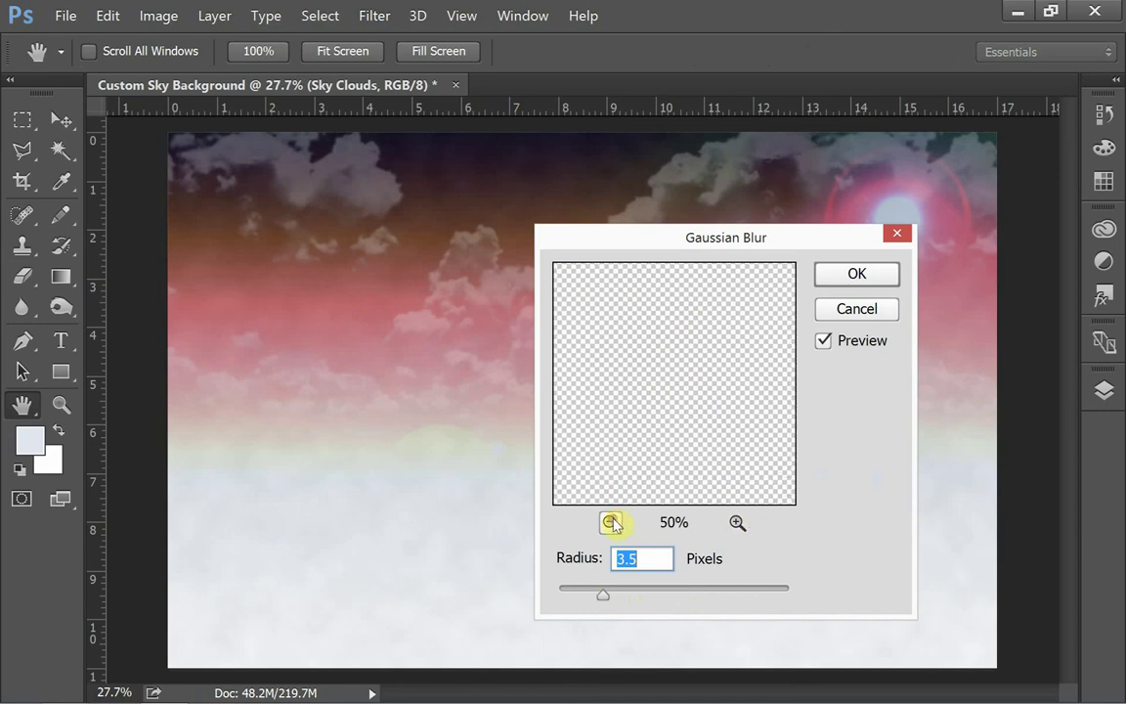
{"action": "left_click", "coordinate": [610, 523]}
{"action": "left_click", "coordinate": [610, 523]}
{"action": "left_click", "coordinate": [610, 524]}
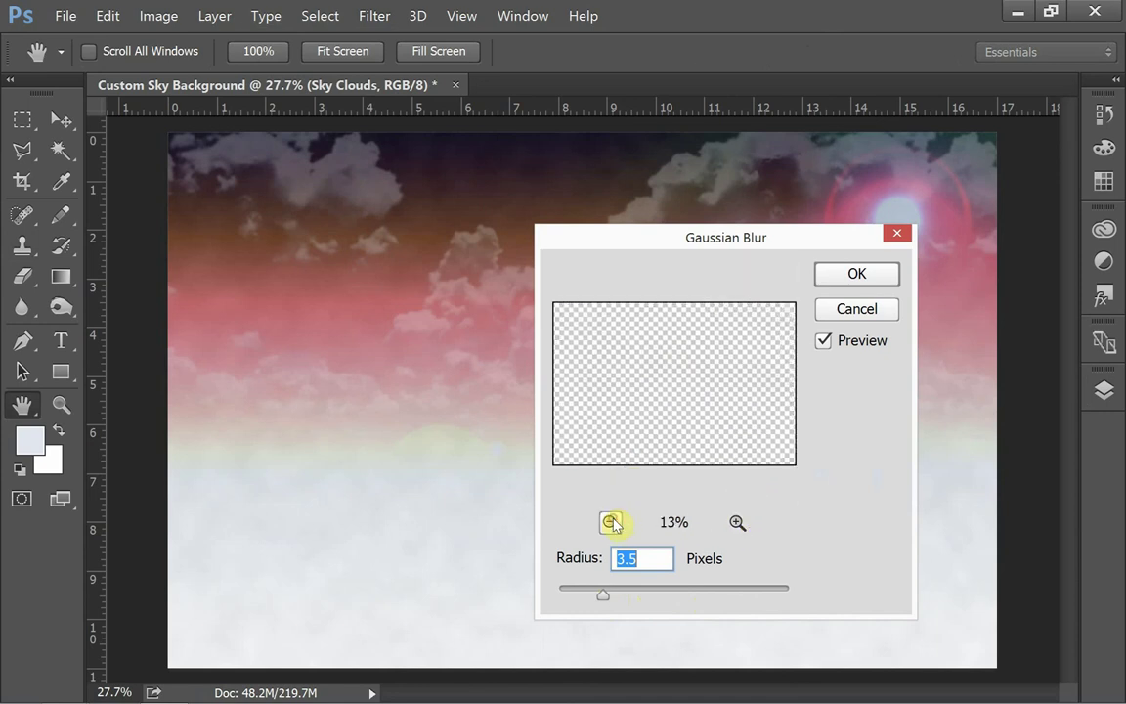
{"action": "left_click", "coordinate": [737, 524]}
{"action": "left_click", "coordinate": [737, 524]}
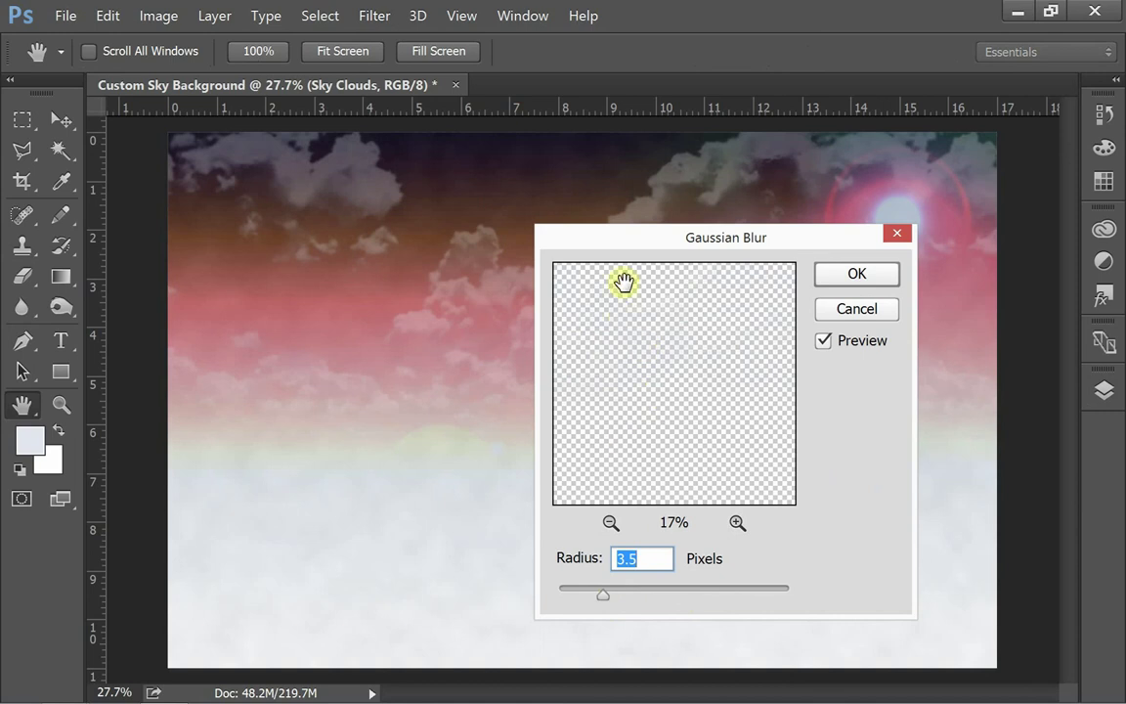
{"action": "left_click_drag", "start_coordinate": [618, 237], "coordinate": [670, 255]}
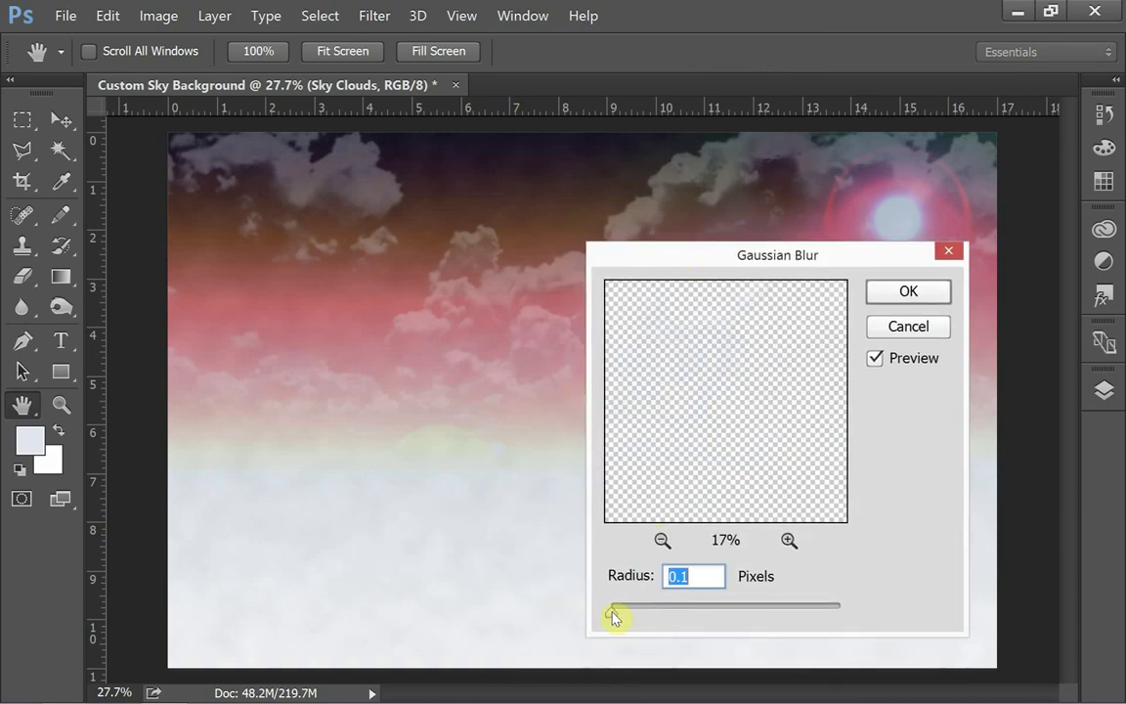
{"action": "left_click_drag", "start_coordinate": [613, 616], "coordinate": [754, 641]}
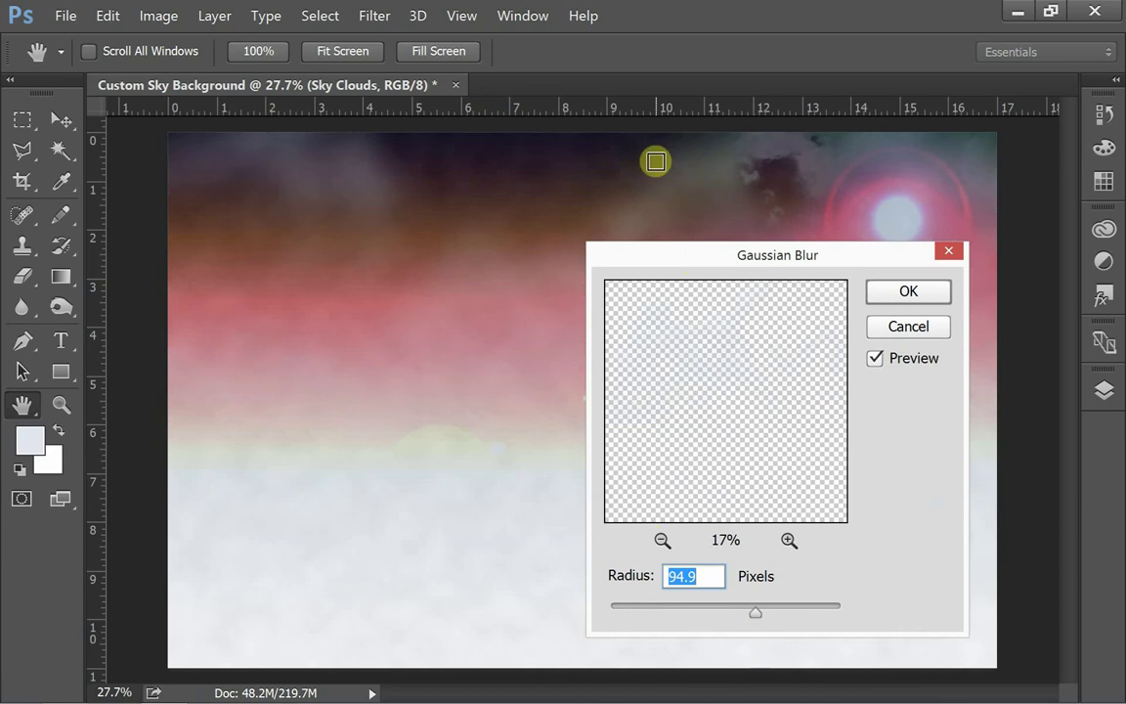
Step: Reduce the Gaussian Blur radius to slightly below 46.9 pixels and apply it to the Sky Clouds layer
{"action": "left_click_drag", "start_coordinate": [671, 250], "coordinate": [325, 160]}
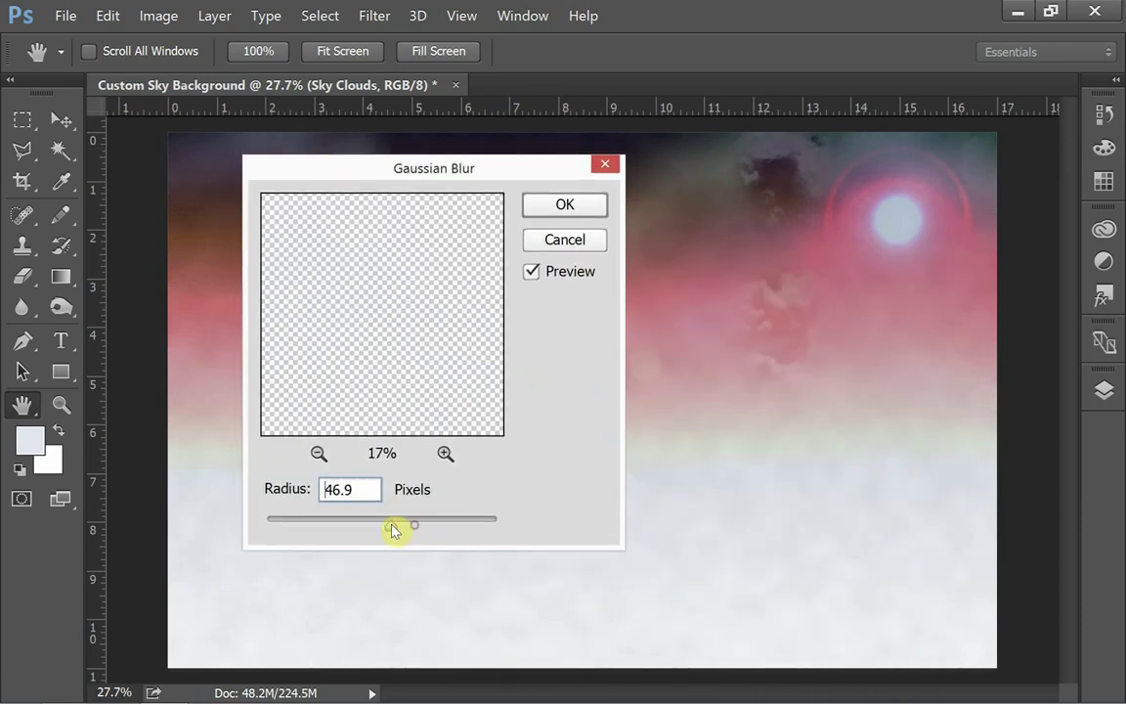
{"action": "left_click_drag", "start_coordinate": [393, 530], "coordinate": [389, 528]}
{"action": "left_click_drag", "start_coordinate": [372, 163], "coordinate": [481, 516]}
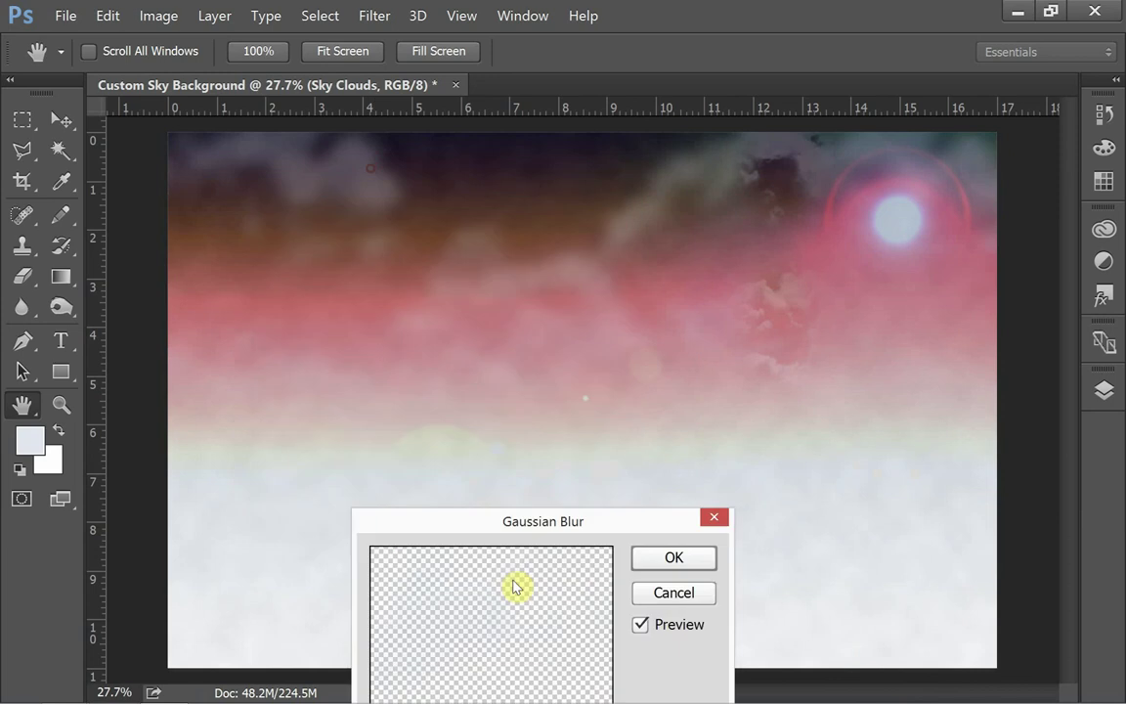
{"action": "left_click_drag", "start_coordinate": [515, 586], "coordinate": [587, 276]}
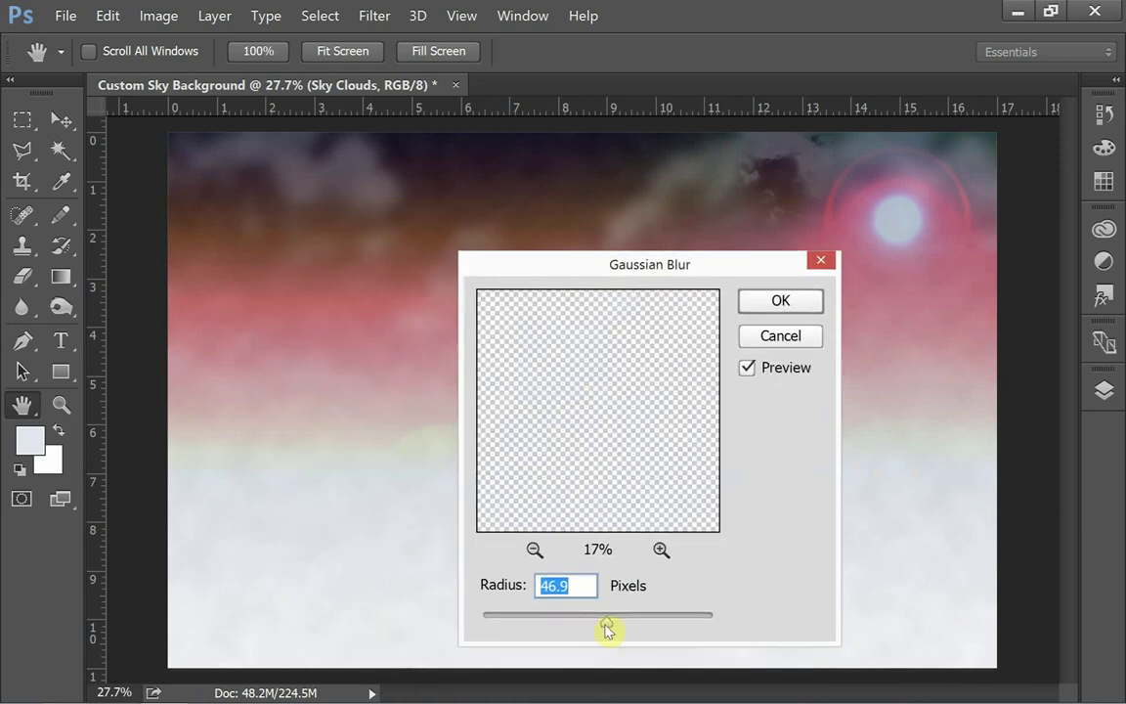
{"action": "left_click_drag", "start_coordinate": [607, 629], "coordinate": [591, 633]}
{"action": "left_click_drag", "start_coordinate": [585, 279], "coordinate": [467, 284]}
{"action": "left_click", "coordinate": [653, 311]}
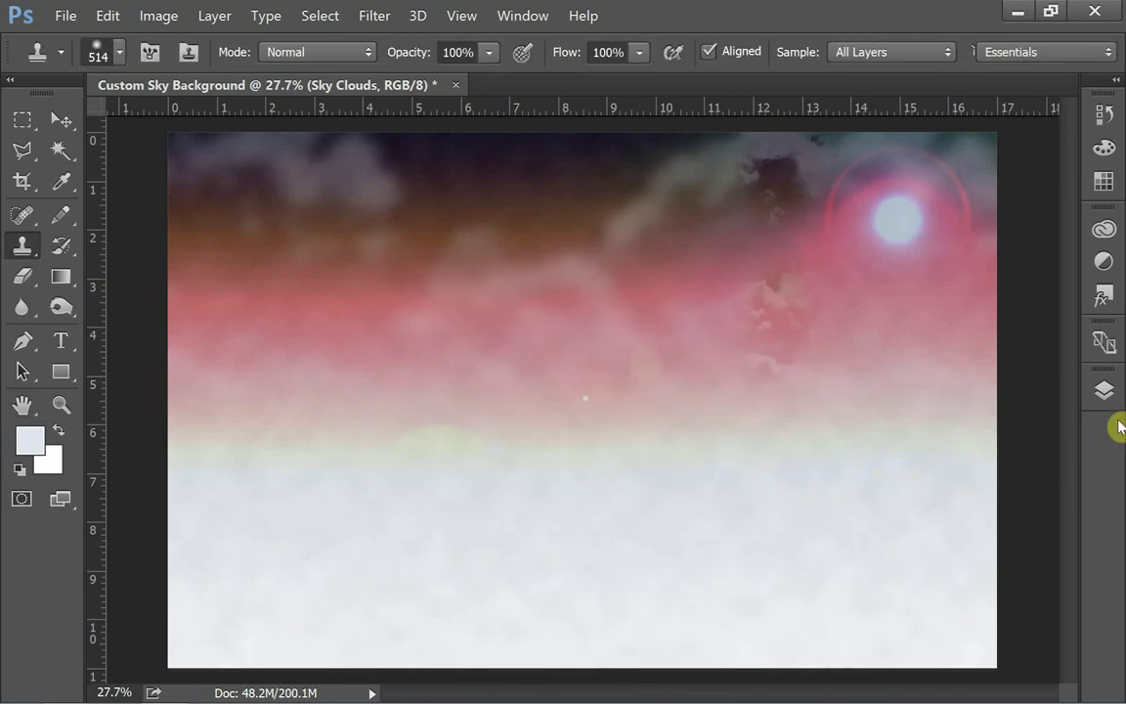
Step: Switch from the Clone Stamp to the Burn Tool and pass it over the clouds near the sky's left edge
{"action": "left_click", "coordinate": [1106, 391]}
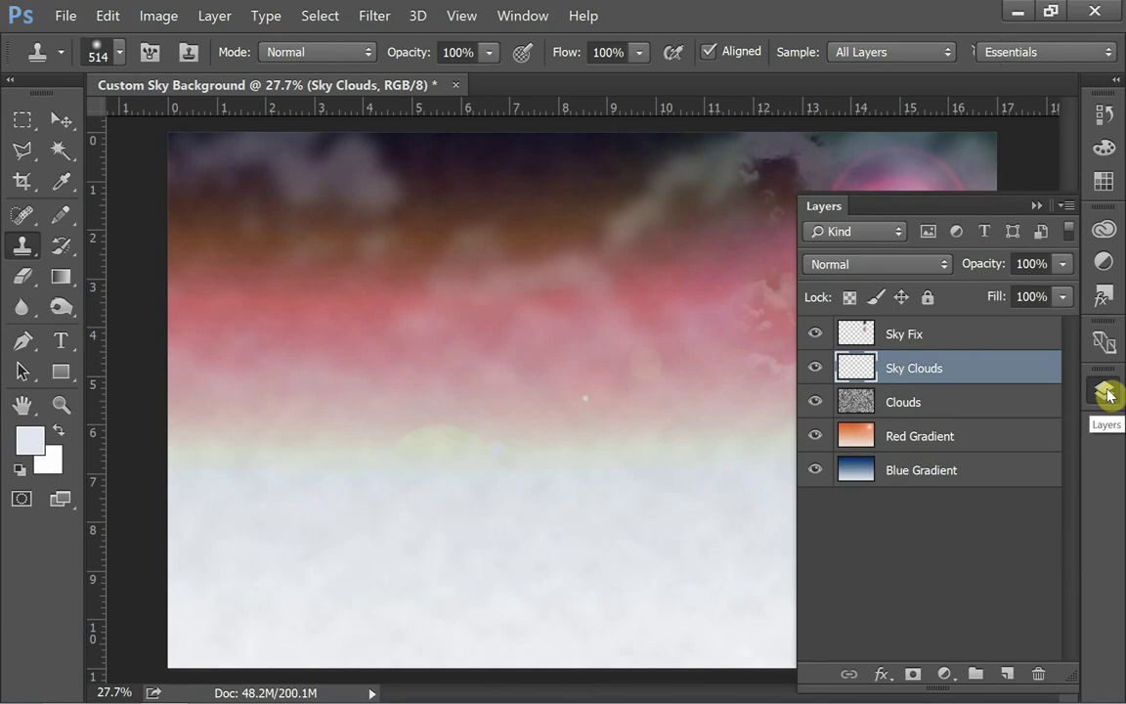
{"action": "left_click", "coordinate": [1039, 210]}
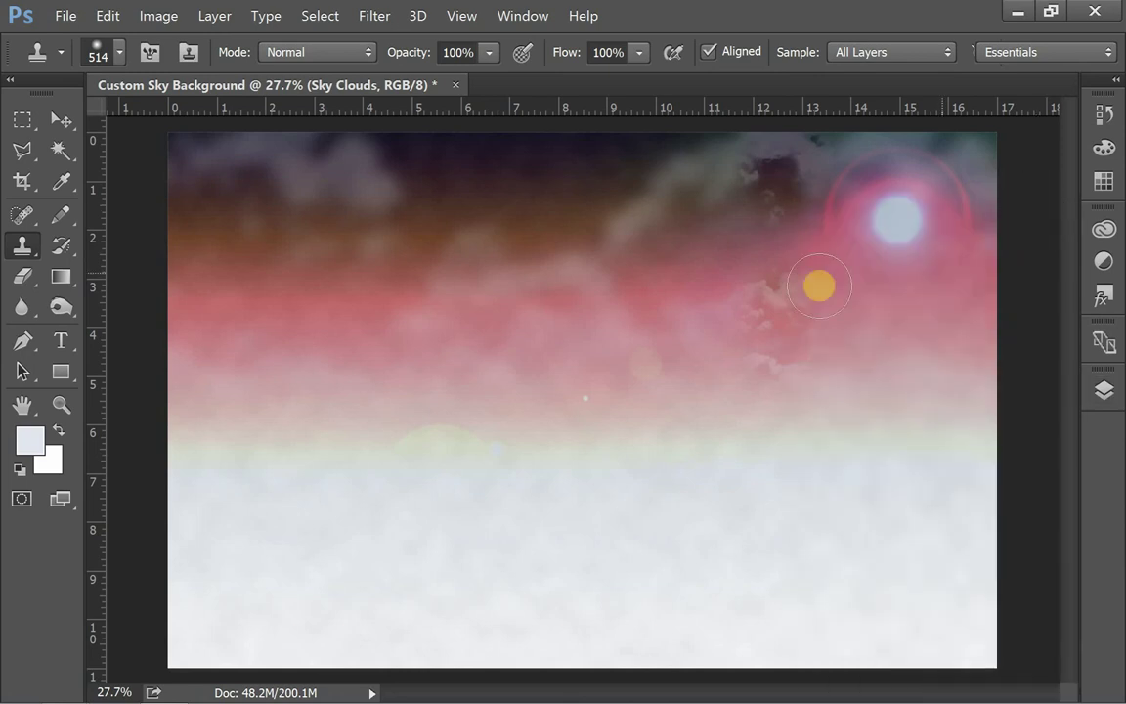
{"action": "left_click", "coordinate": [56, 311]}
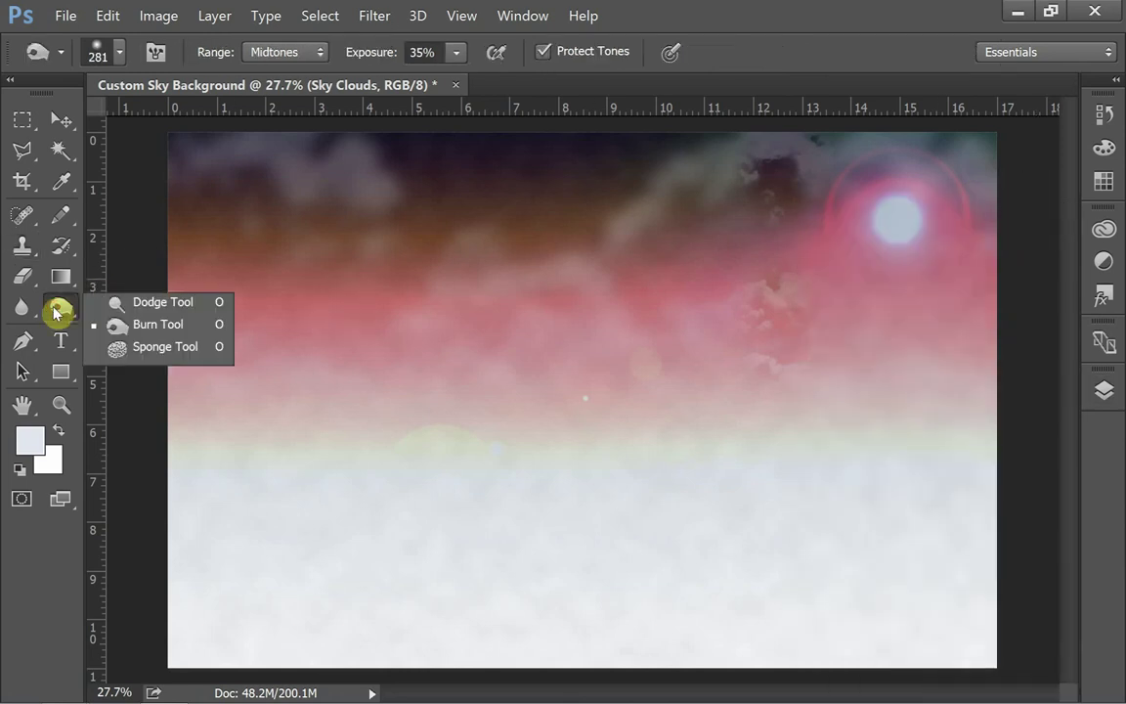
{"action": "left_click", "coordinate": [126, 329]}
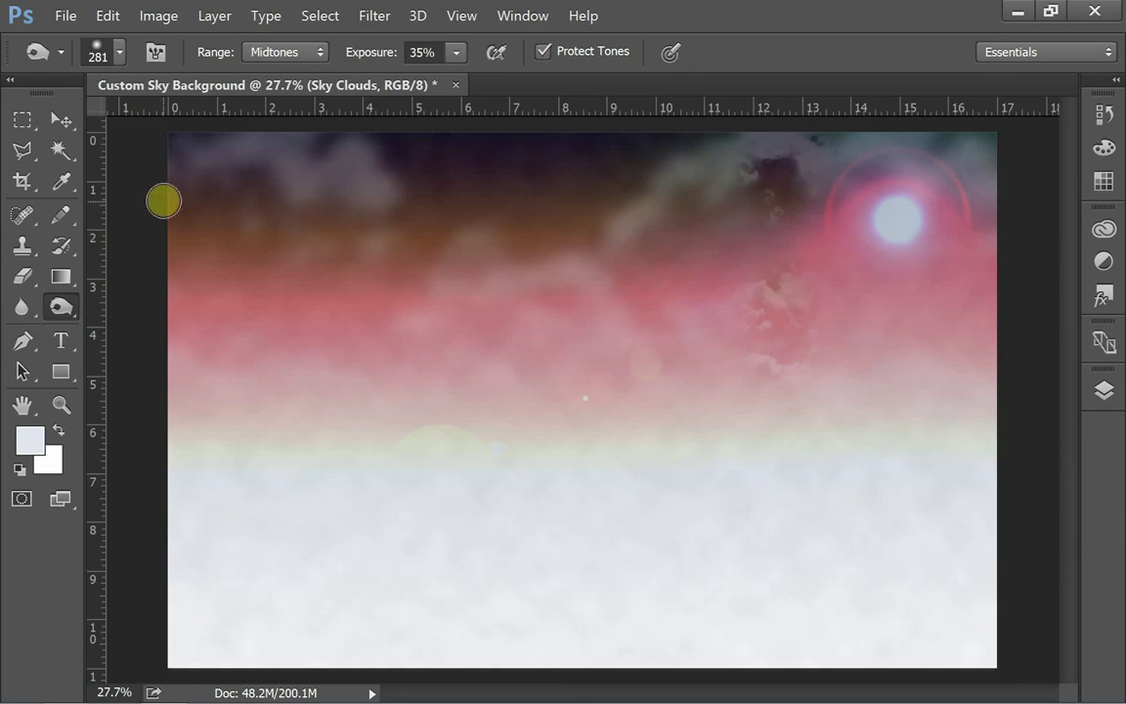
{"action": "mouse_move", "coordinate": [186, 234]}
{"action": "left_mouse_down"}
{"action": "mouse_move", "coordinate": [242, 314]}
{"action": "mouse_move", "coordinate": [197, 352]}
{"action": "left_mouse_up"}
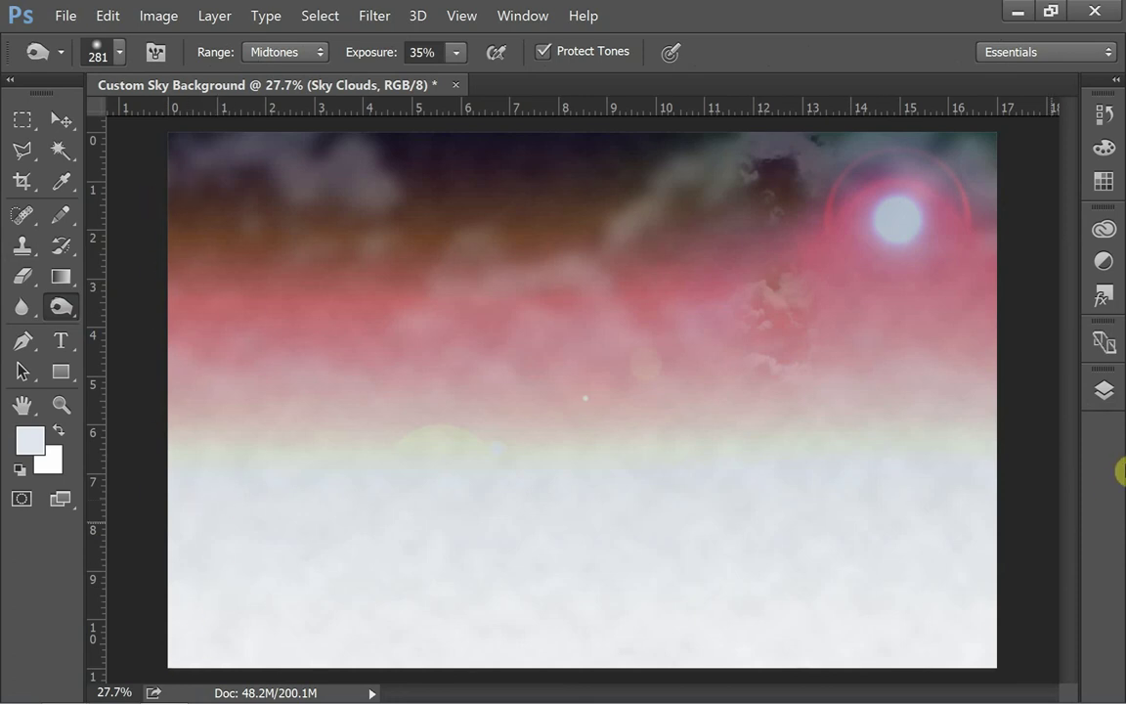
Step: Make the Red Gradient layer the active layer for burning
{"action": "left_click", "coordinate": [1105, 396]}
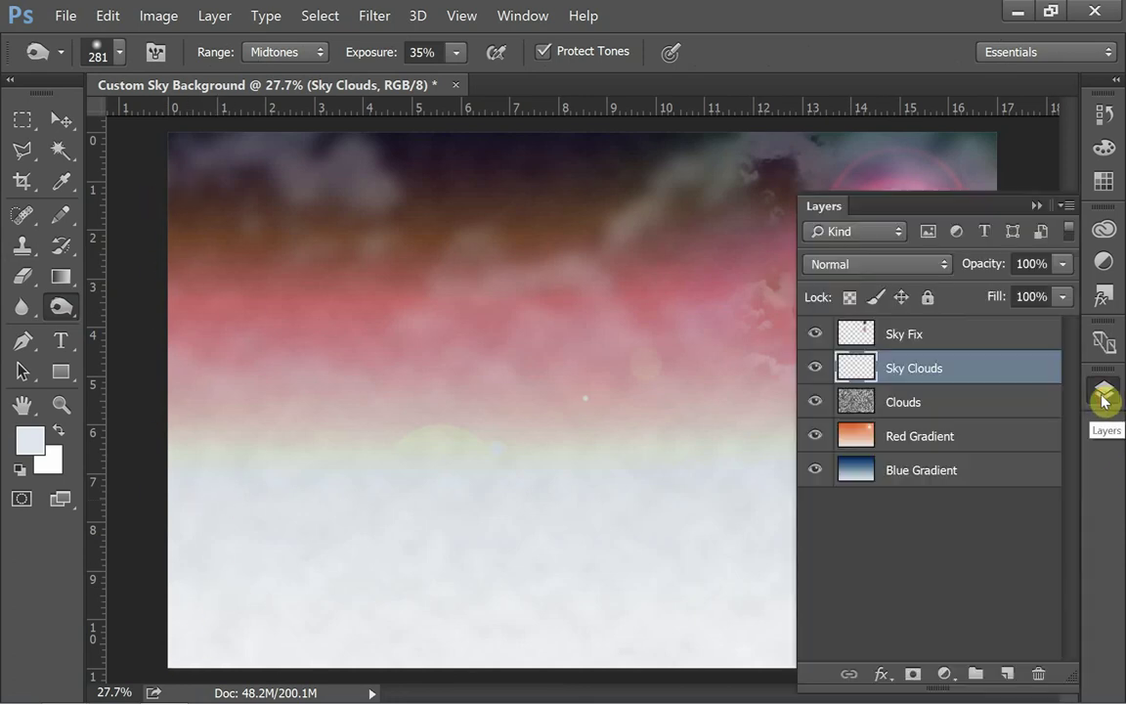
{"action": "left_click", "coordinate": [982, 409]}
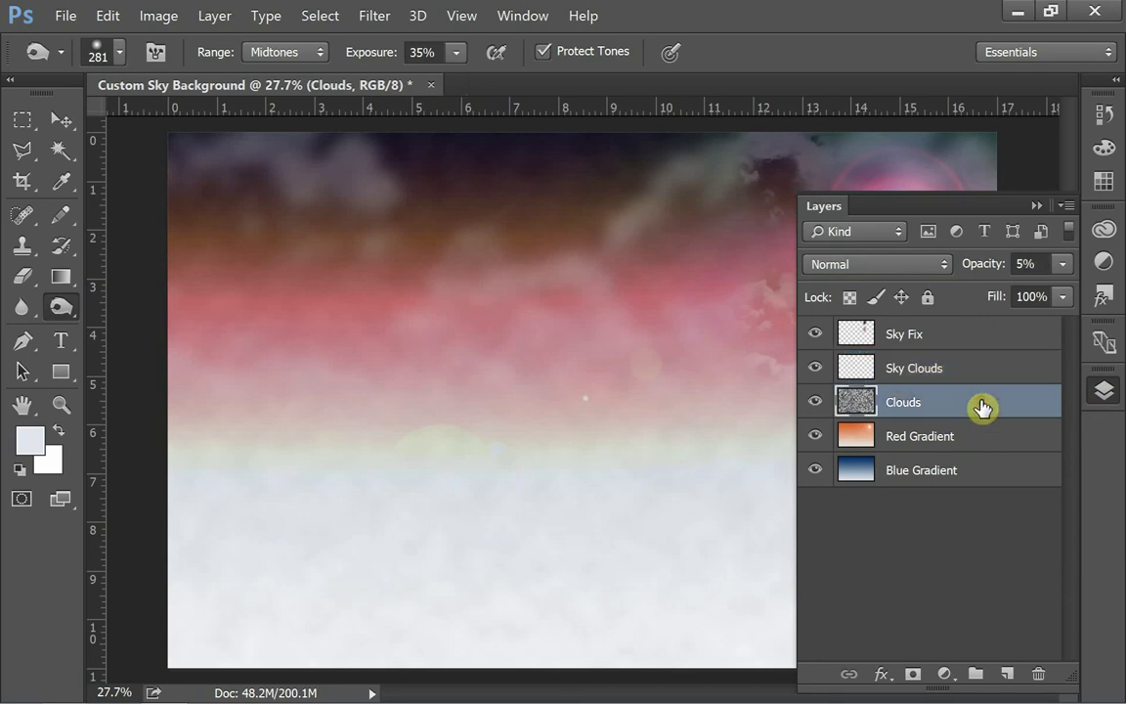
{"action": "left_click", "coordinate": [983, 370]}
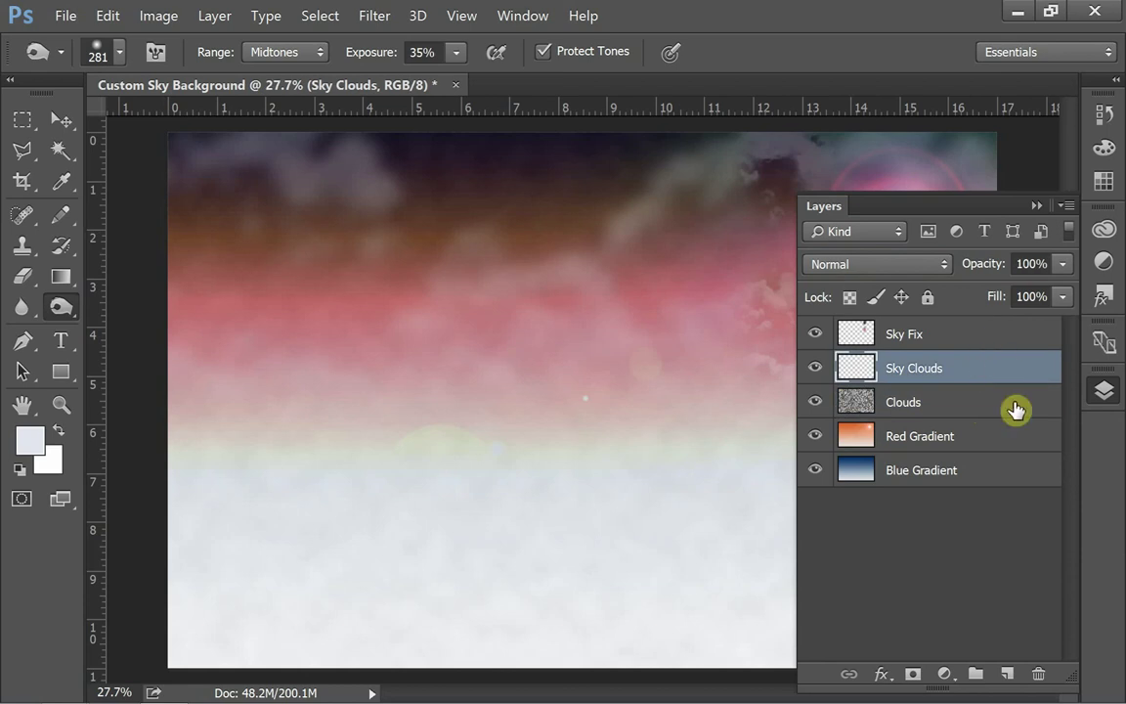
{"action": "left_click", "coordinate": [998, 439]}
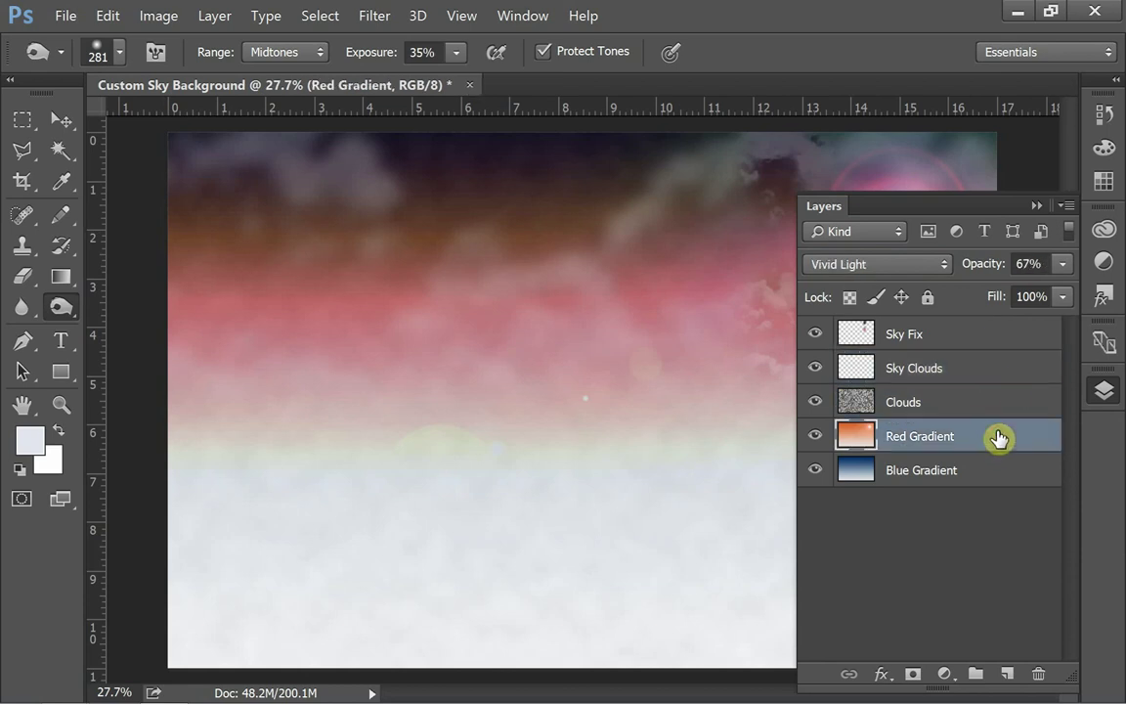
{"action": "left_click", "coordinate": [1022, 263]}
{"action": "scroll", "coordinate": [1022, 264], "scroll_direction": "down", "scroll_amount": 10}
{"action": "left_click", "coordinate": [975, 372]}
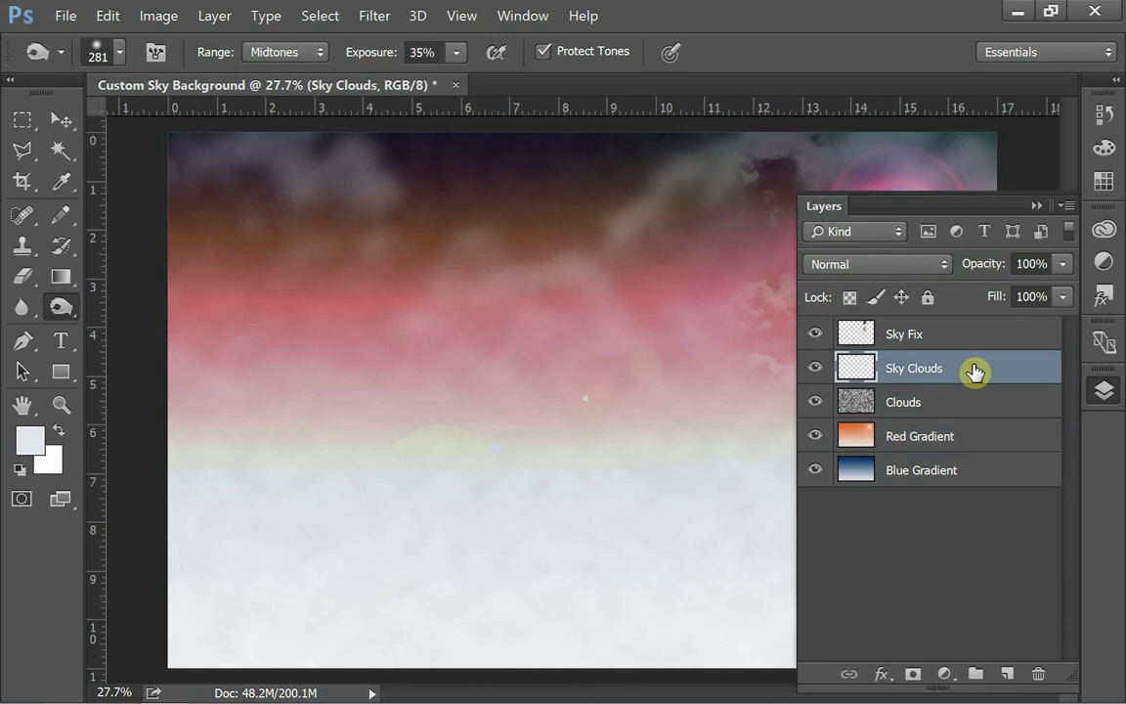
{"action": "left_click", "coordinate": [1031, 264]}
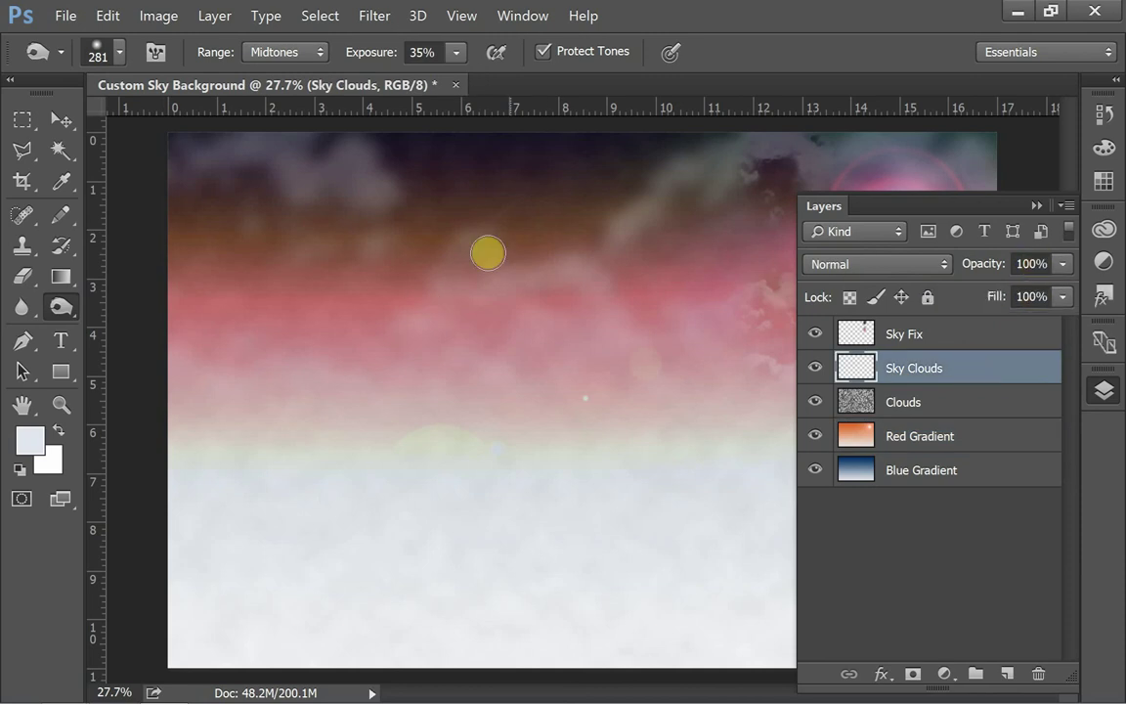
{"action": "left_click", "coordinate": [665, 364]}
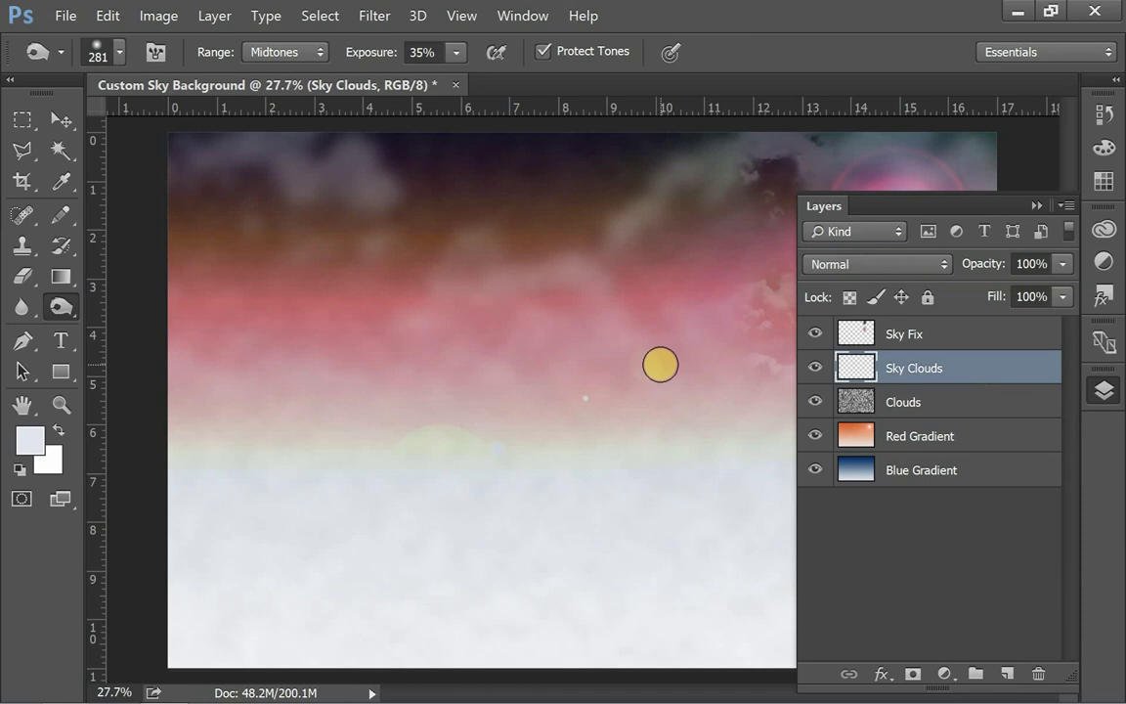
{"action": "left_click", "coordinate": [934, 438]}
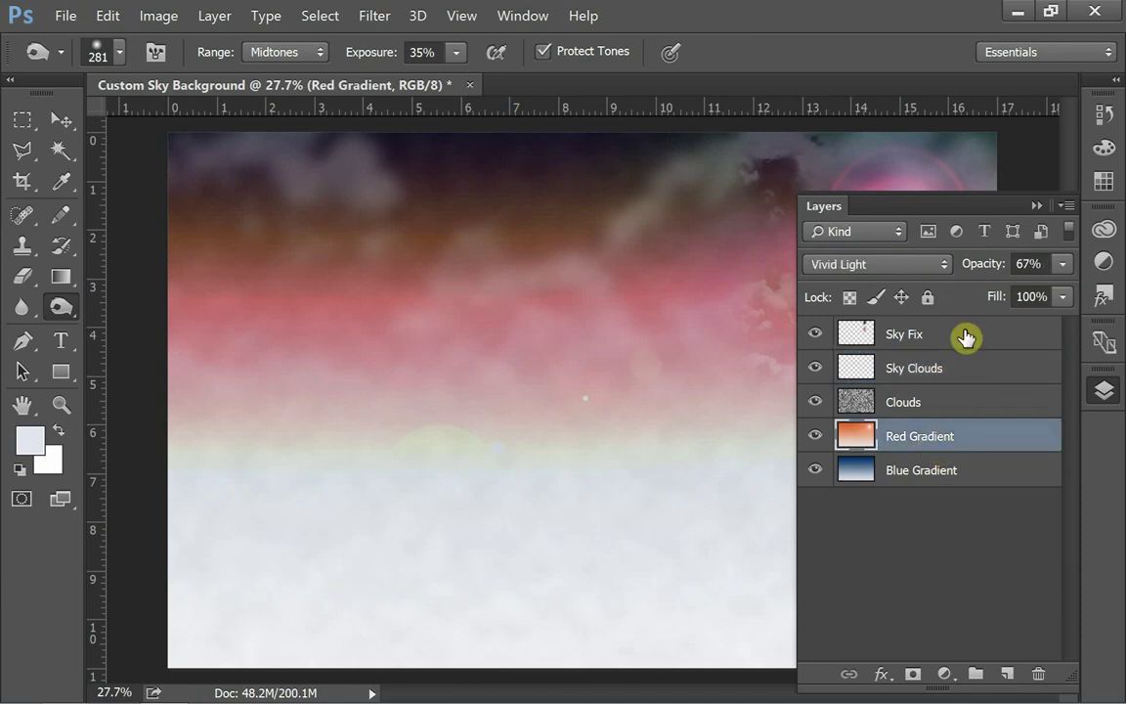
{"action": "left_click", "coordinate": [1037, 207]}
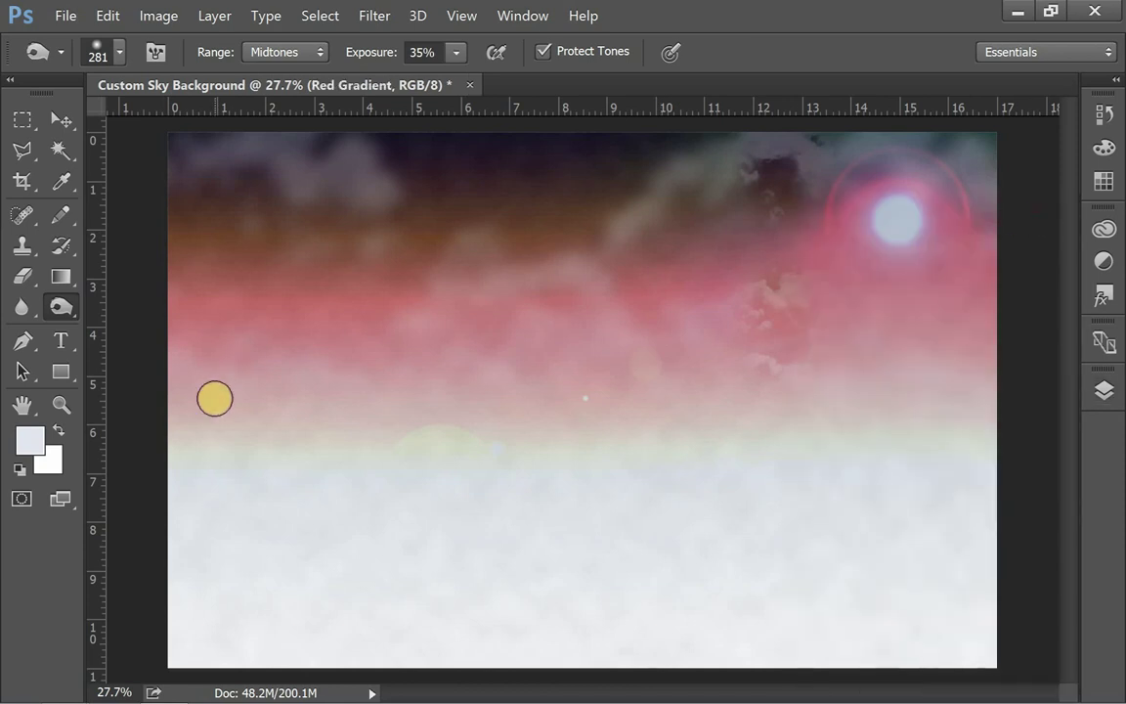
Step: Enlarge the soft Burn Tool brush to 452 px
{"action": "left_click", "coordinate": [115, 54]}
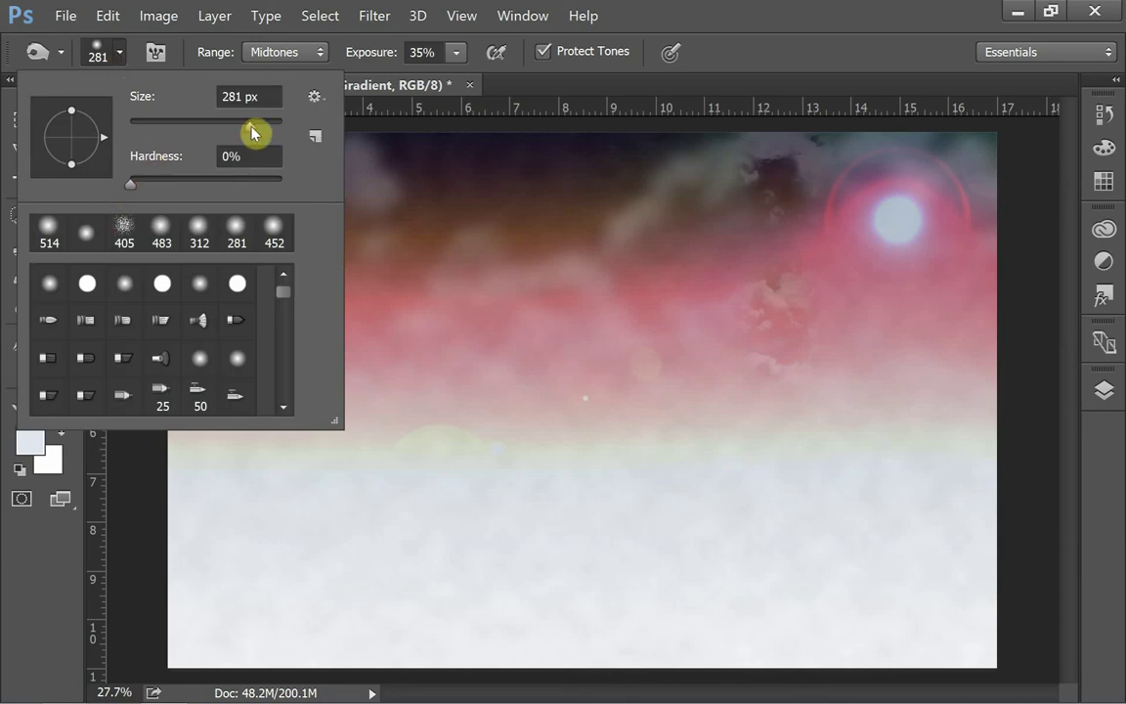
{"action": "left_click_drag", "start_coordinate": [251, 128], "coordinate": [259, 130]}
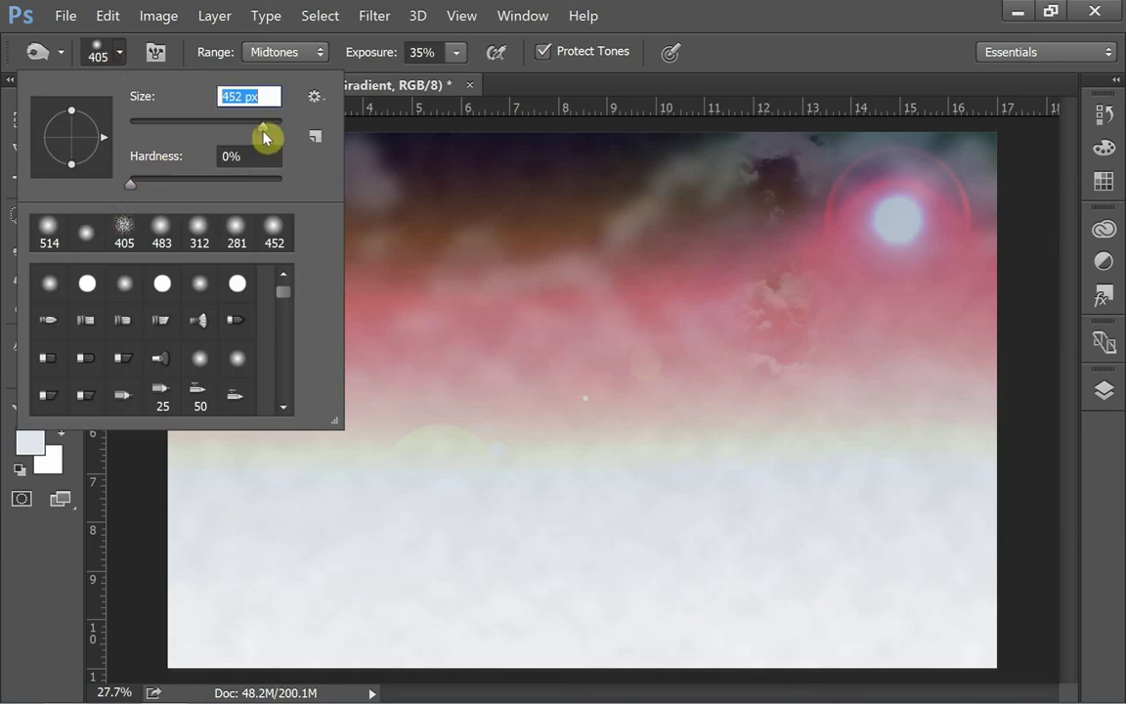
{"action": "left_click_drag", "start_coordinate": [263, 131], "coordinate": [264, 132]}
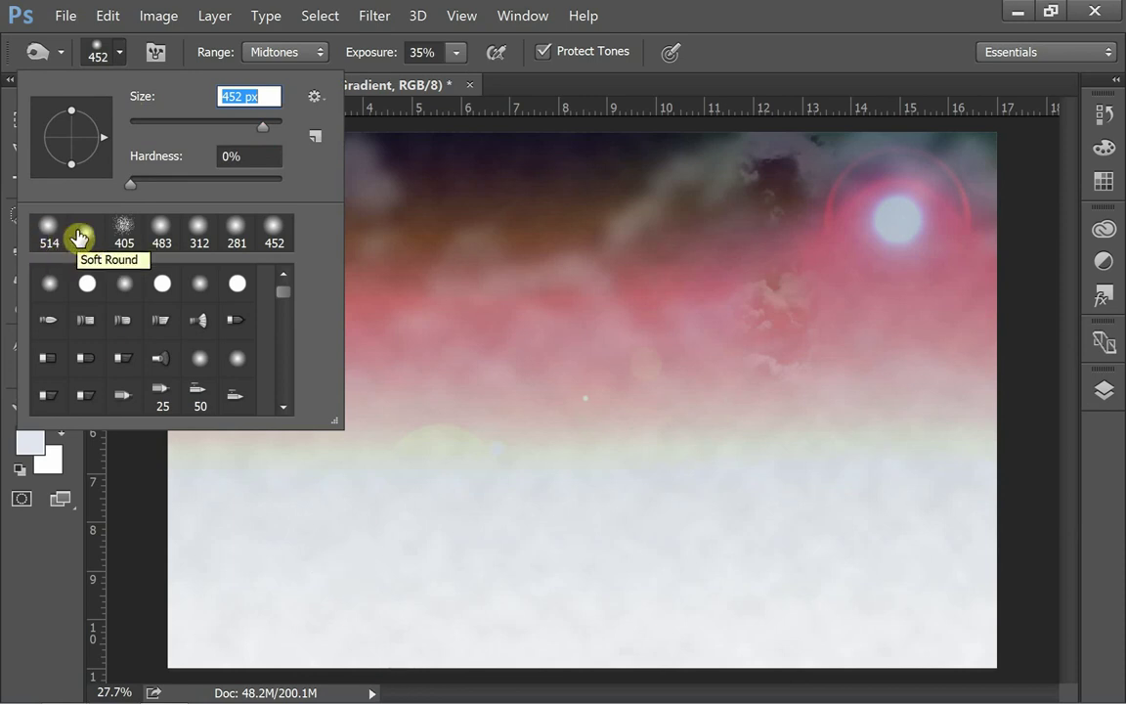
{"action": "left_click", "coordinate": [133, 60]}
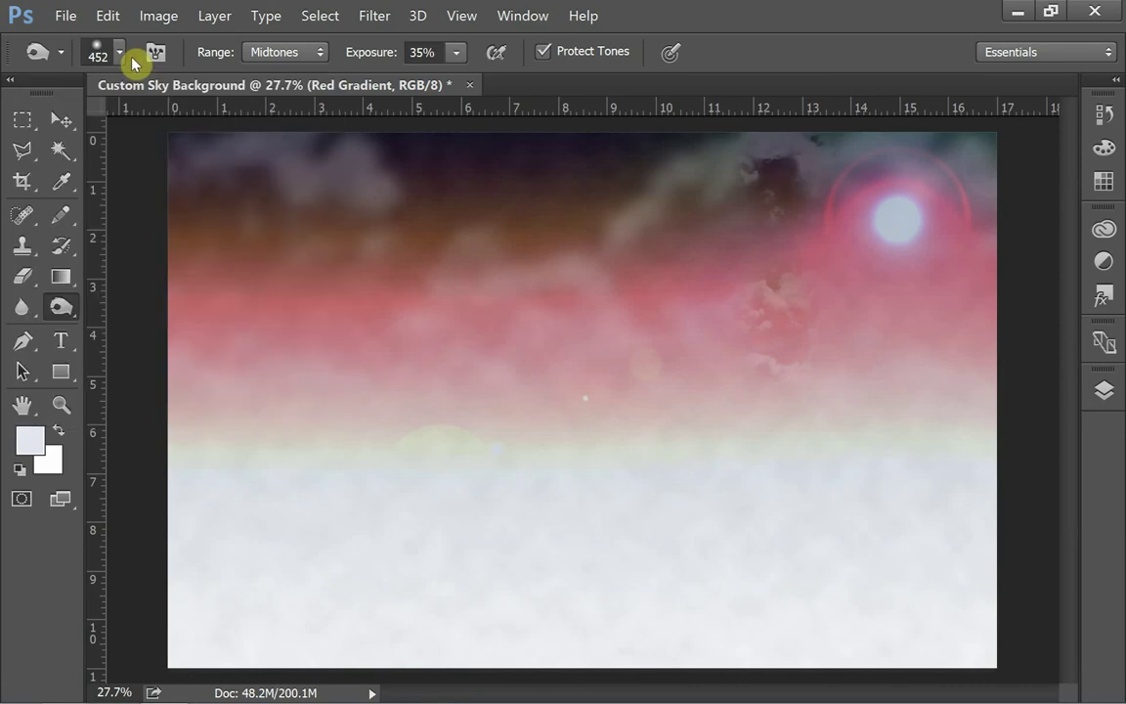
Step: Burn the Red Gradient layer's midtones along the sky's left edge at 35% exposure
{"action": "left_click", "coordinate": [282, 53]}
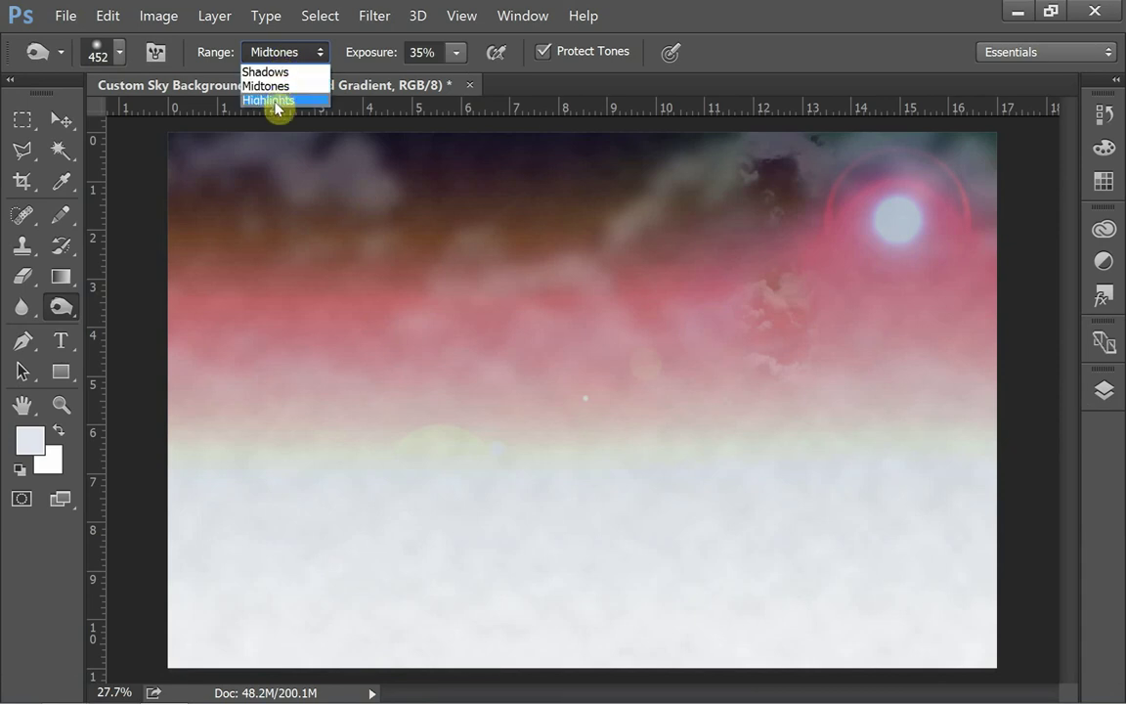
{"action": "left_click", "coordinate": [274, 88]}
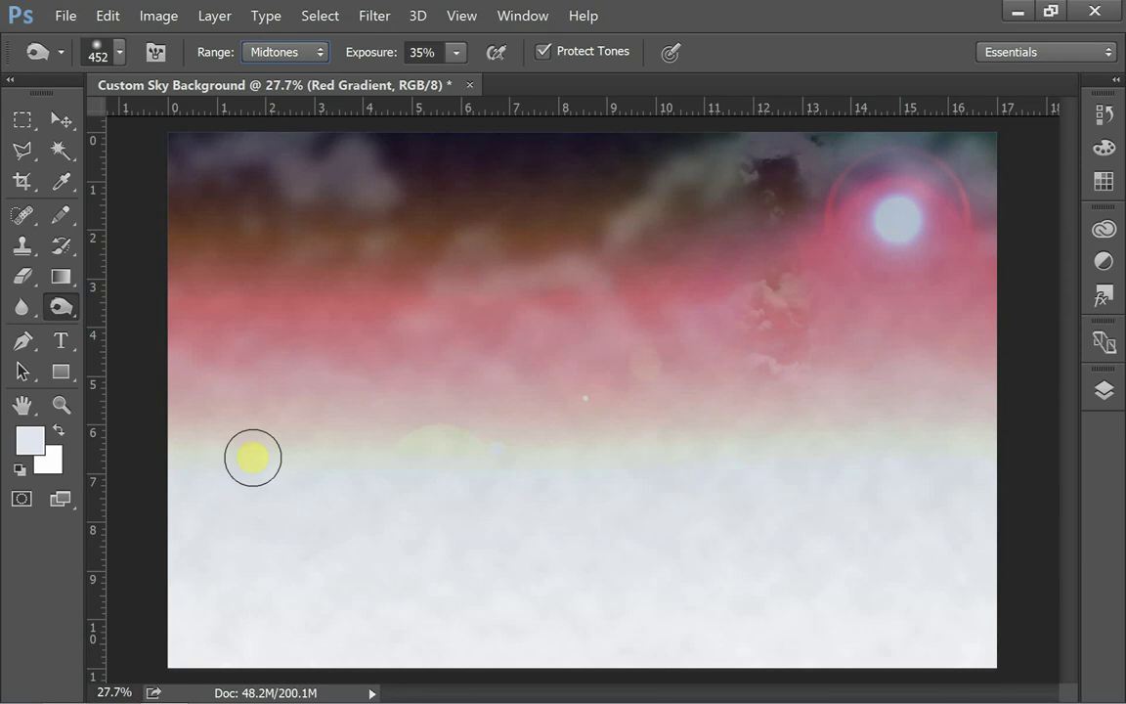
{"action": "mouse_move", "coordinate": [186, 293]}
{"action": "left_mouse_down"}
{"action": "mouse_move", "coordinate": [197, 414]}
{"action": "mouse_move", "coordinate": [165, 175]}
{"action": "mouse_move", "coordinate": [157, 242]}
{"action": "mouse_move", "coordinate": [192, 442]}
{"action": "mouse_move", "coordinate": [186, 613]}
{"action": "mouse_move", "coordinate": [206, 481]}
{"action": "mouse_move", "coordinate": [196, 357]}
{"action": "mouse_move", "coordinate": [223, 638]}
{"action": "mouse_move", "coordinate": [205, 310]}
{"action": "mouse_move", "coordinate": [214, 228]}
{"action": "mouse_move", "coordinate": [262, 464]}
{"action": "mouse_move", "coordinate": [183, 138]}
{"action": "mouse_move", "coordinate": [202, 288]}
{"action": "mouse_move", "coordinate": [266, 434]}
{"action": "mouse_move", "coordinate": [209, 250]}
{"action": "mouse_move", "coordinate": [206, 158]}
{"action": "mouse_move", "coordinate": [204, 242]}
{"action": "mouse_move", "coordinate": [243, 409]}
{"action": "mouse_move", "coordinate": [558, 469]}
{"action": "mouse_move", "coordinate": [427, 455]}
{"action": "mouse_move", "coordinate": [233, 393]}
{"action": "mouse_move", "coordinate": [71, 314]}
{"action": "left_mouse_up"}
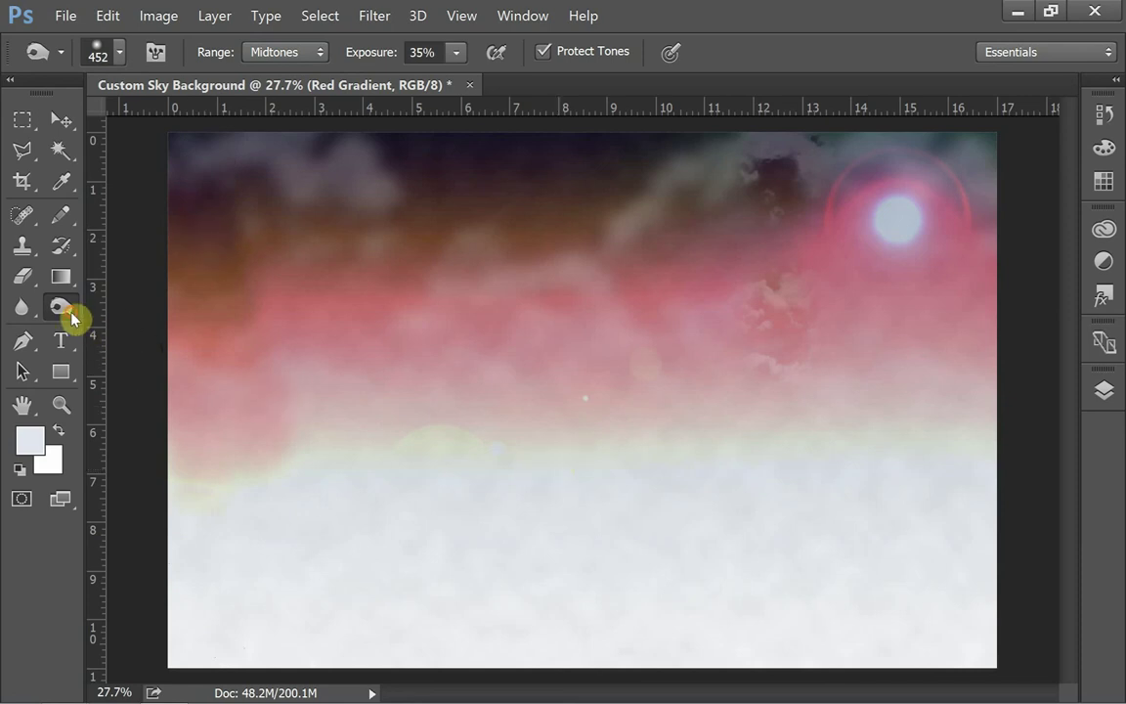
Step: Switch to the Dodge Tool and lighten the Red Gradient layer's midtones below the sun near the right edge at 60% exposure
{"action": "left_click", "coordinate": [72, 316]}
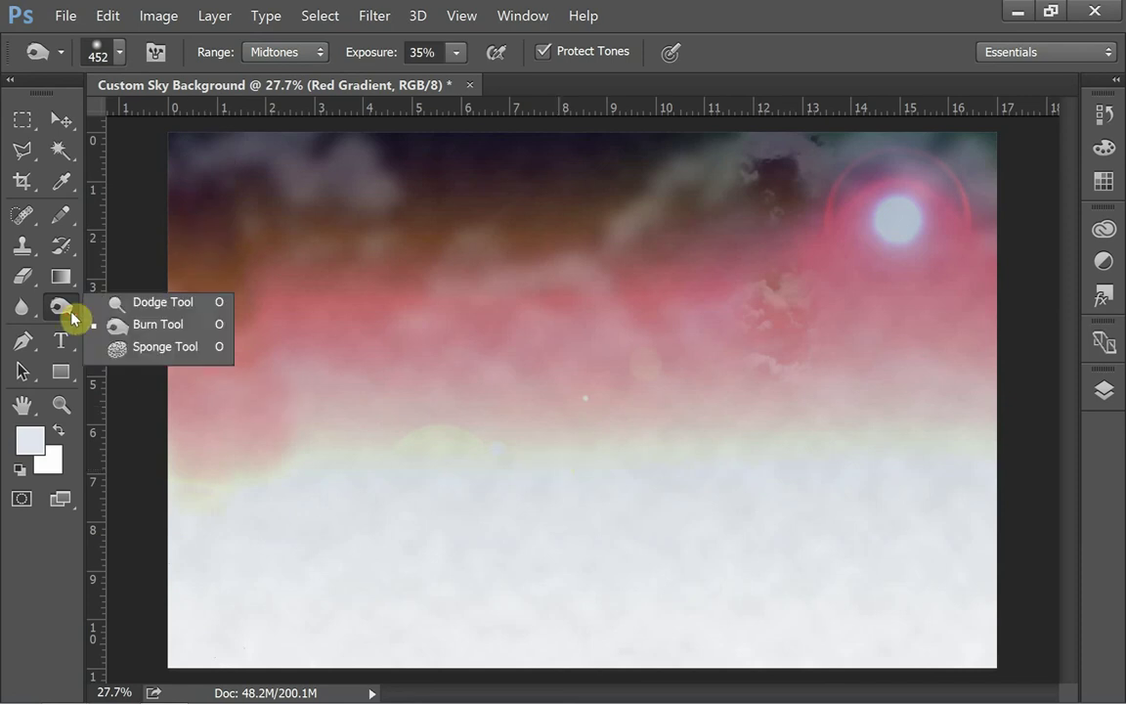
{"action": "left_click", "coordinate": [147, 302]}
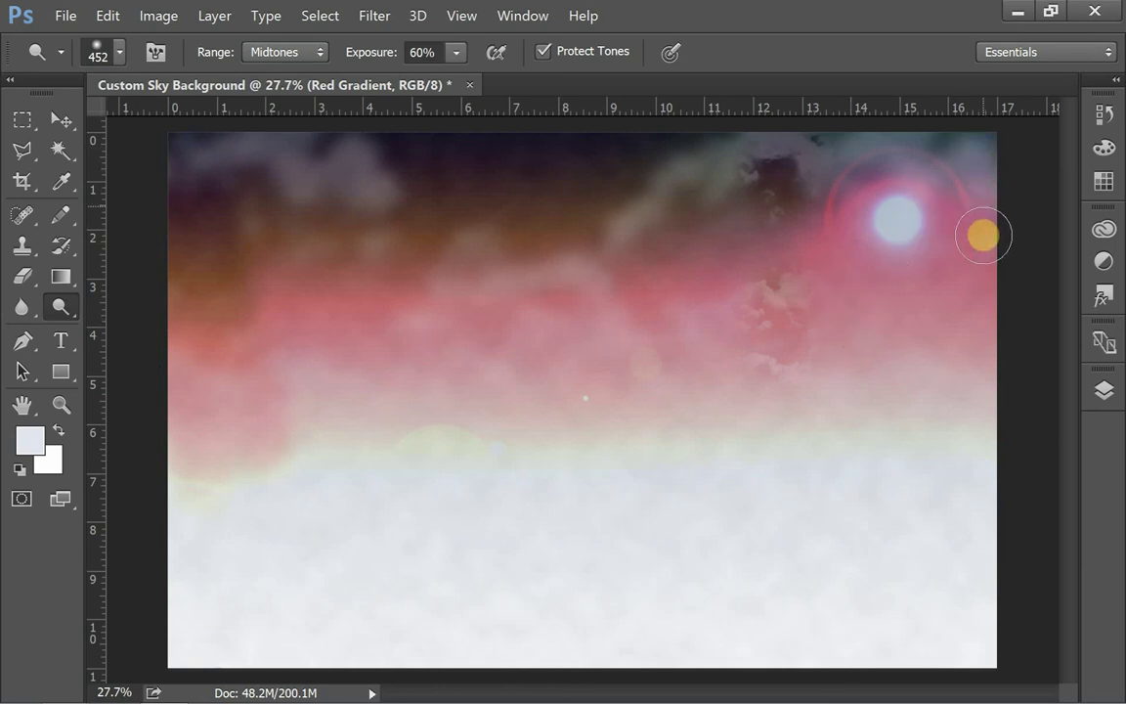
{"action": "mouse_move", "coordinate": [971, 410]}
{"action": "left_mouse_down"}
{"action": "mouse_move", "coordinate": [948, 193]}
{"action": "mouse_move", "coordinate": [932, 204]}
{"action": "mouse_move", "coordinate": [910, 404]}
{"action": "mouse_move", "coordinate": [888, 372]}
{"action": "mouse_move", "coordinate": [910, 274]}
{"action": "mouse_move", "coordinate": [976, 174]}
{"action": "left_mouse_up"}
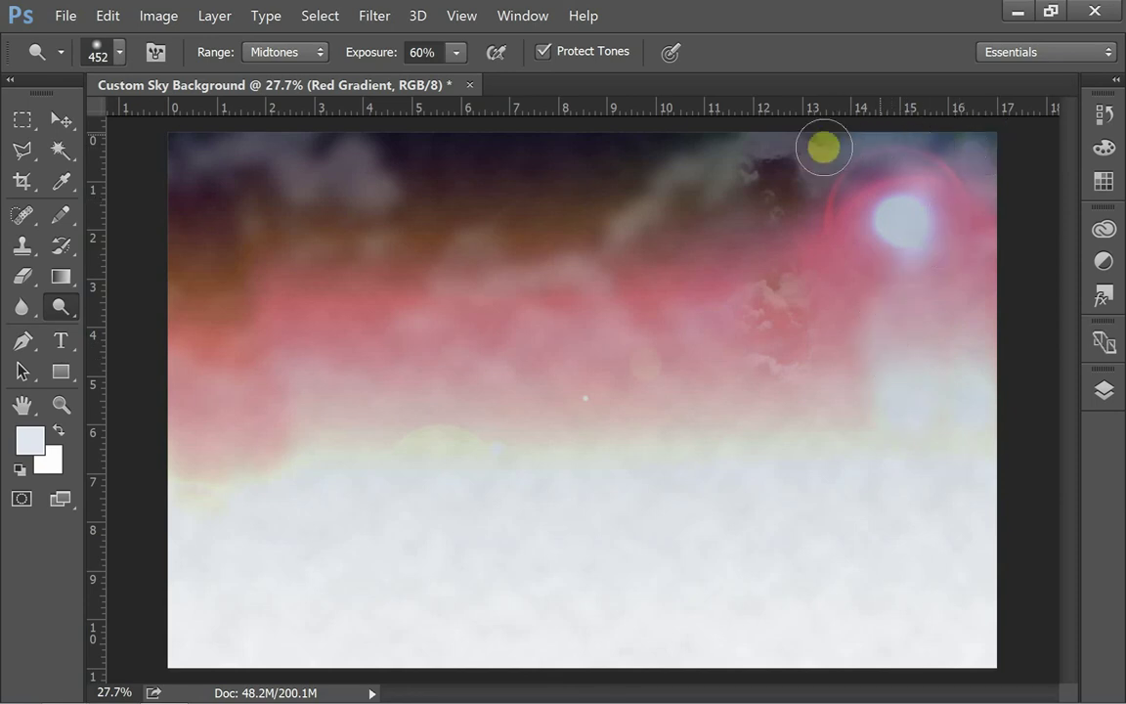
{"action": "mouse_move", "coordinate": [909, 196]}
{"action": "left_mouse_down"}
{"action": "mouse_move", "coordinate": [943, 216]}
{"action": "mouse_move", "coordinate": [1016, 536]}
{"action": "left_mouse_up"}
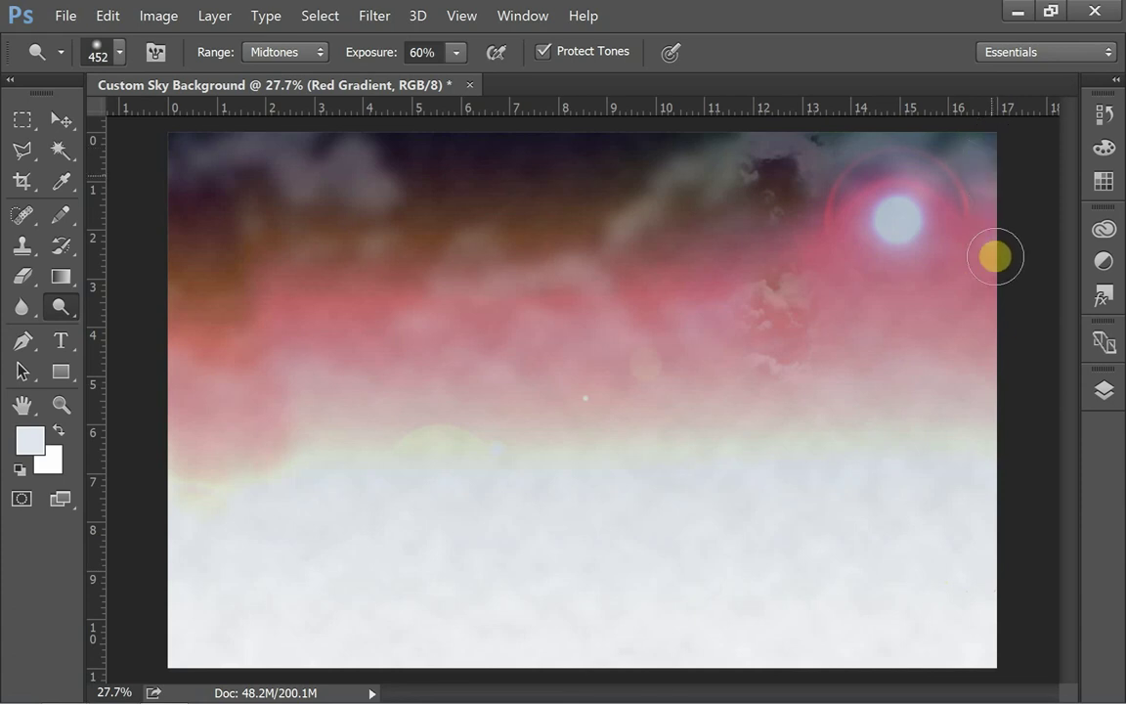
{"action": "mouse_move", "coordinate": [918, 367]}
{"action": "left_mouse_down"}
{"action": "mouse_move", "coordinate": [890, 404]}
{"action": "mouse_move", "coordinate": [964, 331]}
{"action": "mouse_move", "coordinate": [992, 281]}
{"action": "mouse_move", "coordinate": [967, 415]}
{"action": "left_mouse_up"}
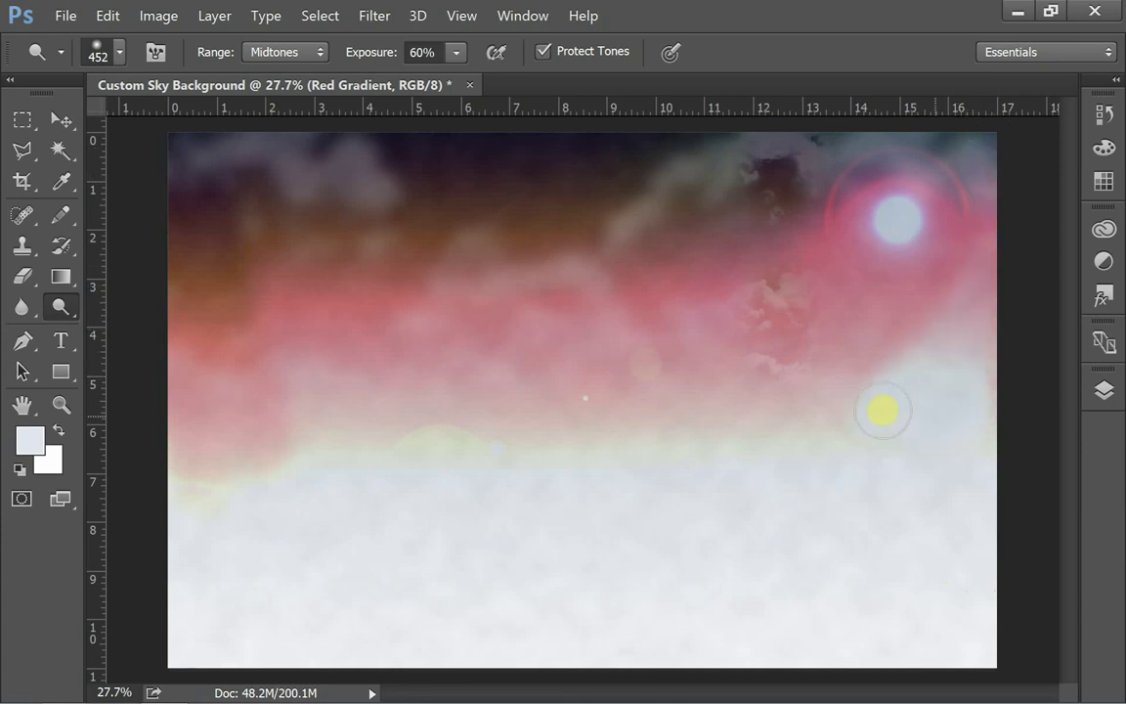
Step: Activate the Sky Clouds layer and pass the Dodge Tool over the pale patch below the sun with its range set to Highlights
{"action": "left_click", "coordinate": [1104, 391]}
{"action": "left_click", "coordinate": [981, 362]}
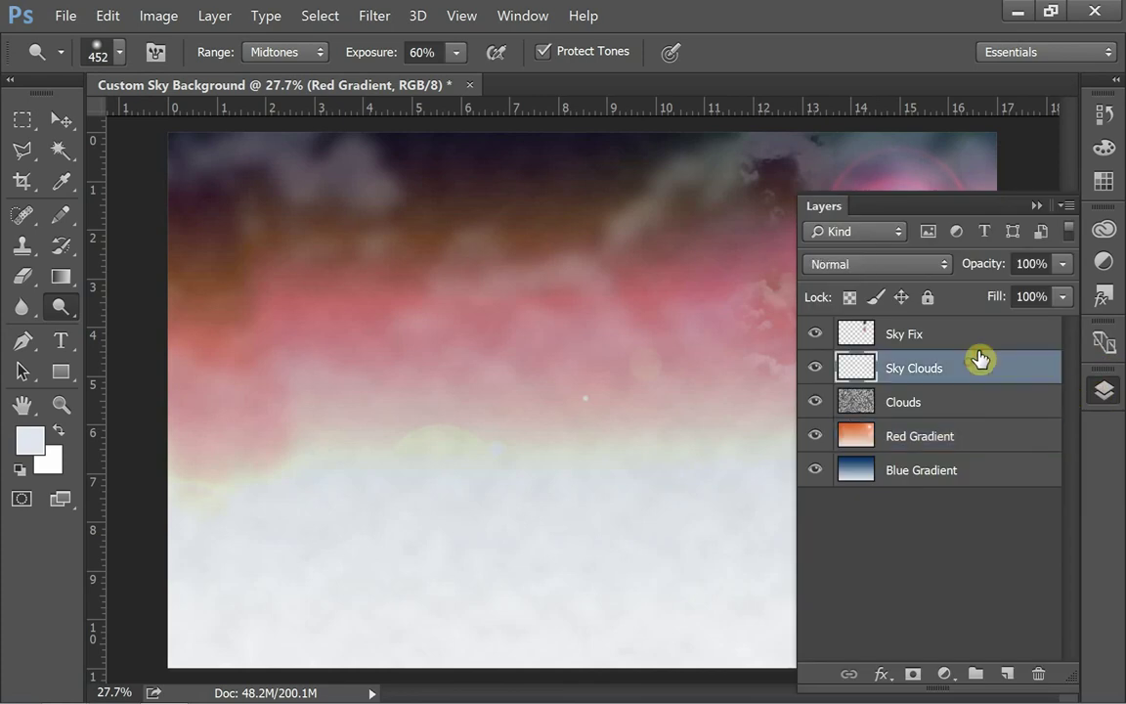
{"action": "left_click", "coordinate": [1036, 205]}
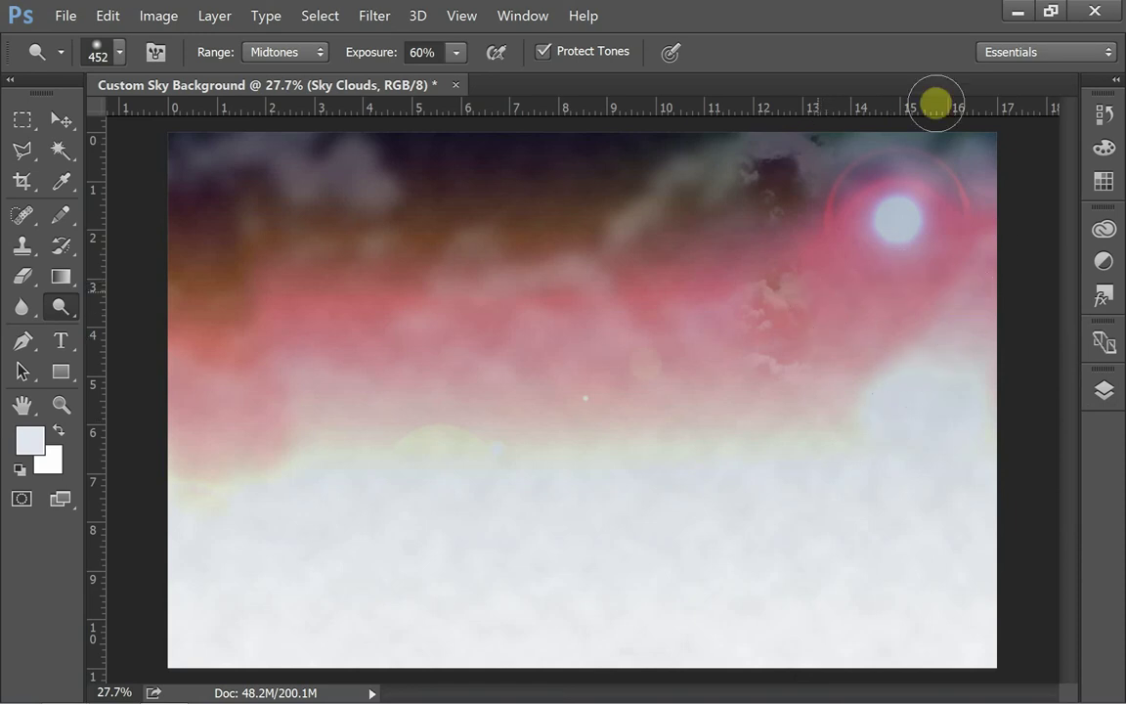
{"action": "left_click", "coordinate": [277, 53]}
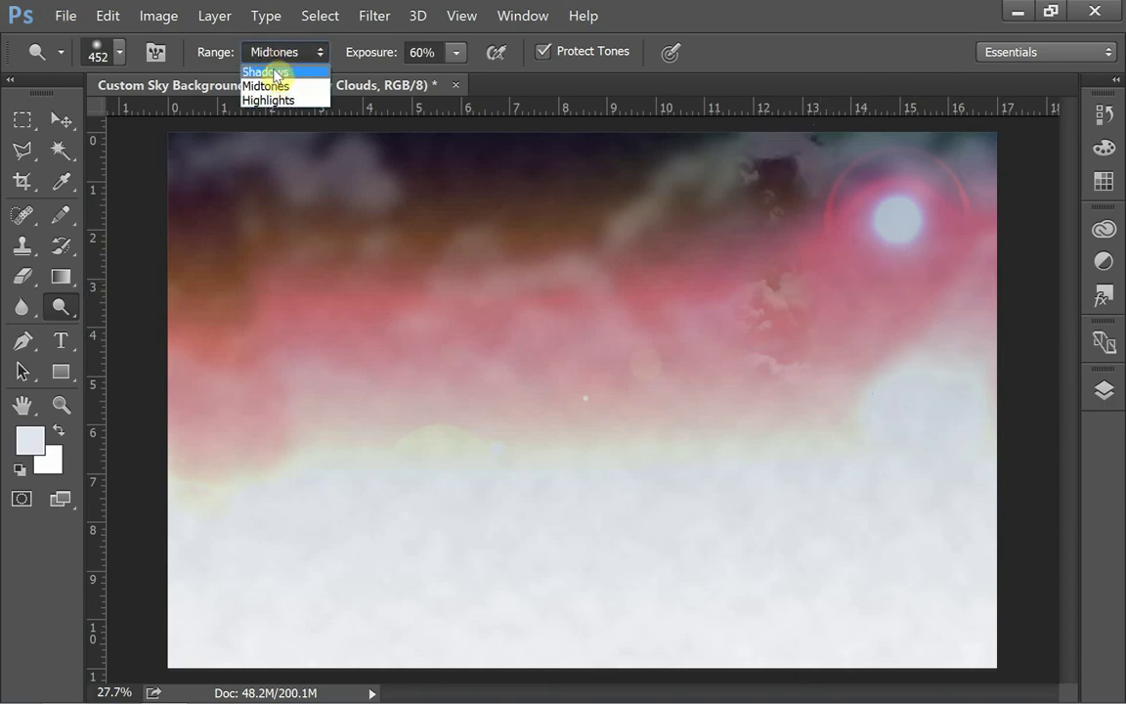
{"action": "left_click", "coordinate": [270, 100]}
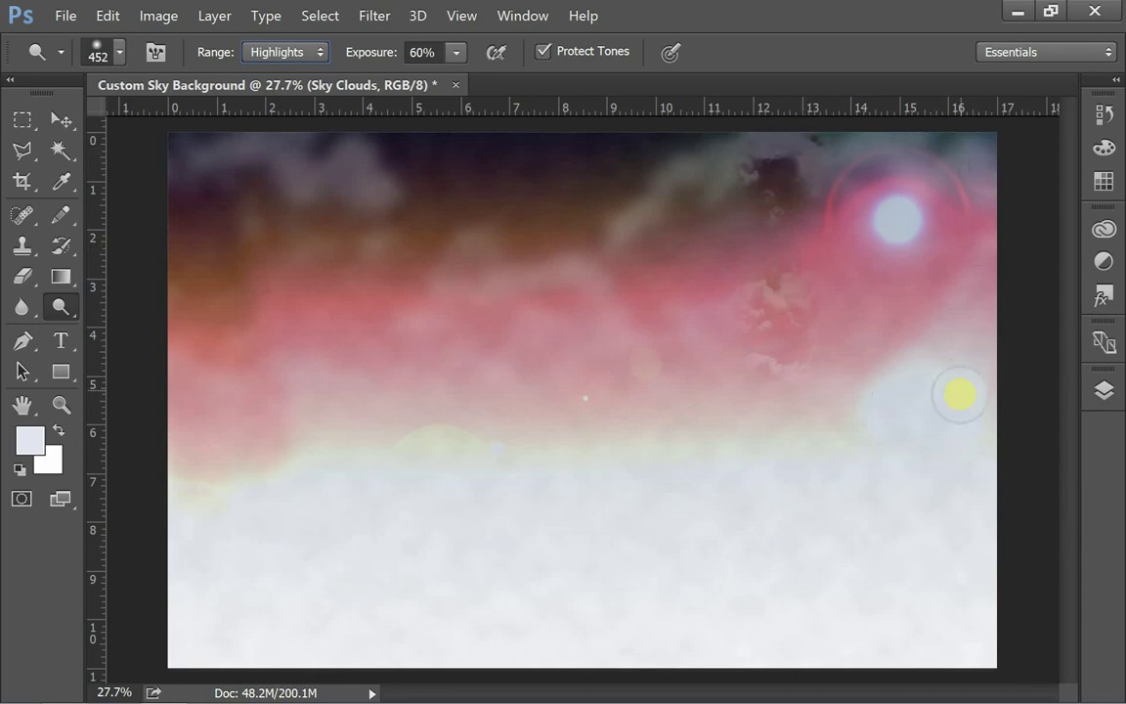
{"action": "left_click", "coordinate": [1097, 401]}
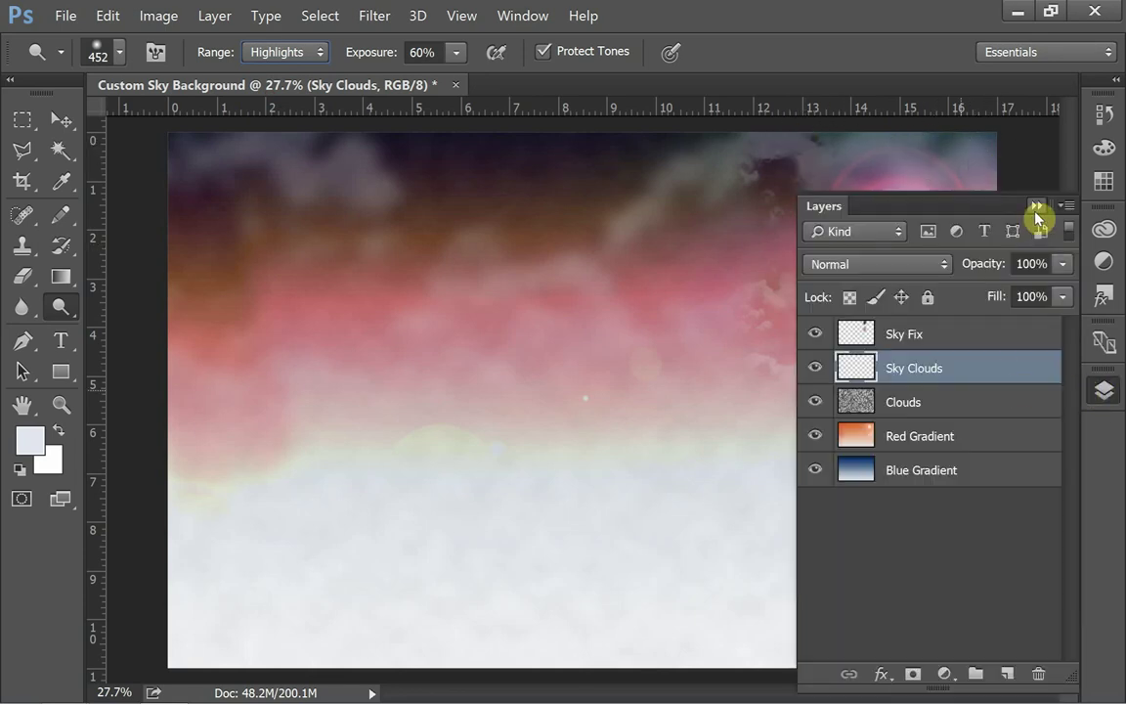
{"action": "left_click", "coordinate": [1027, 213]}
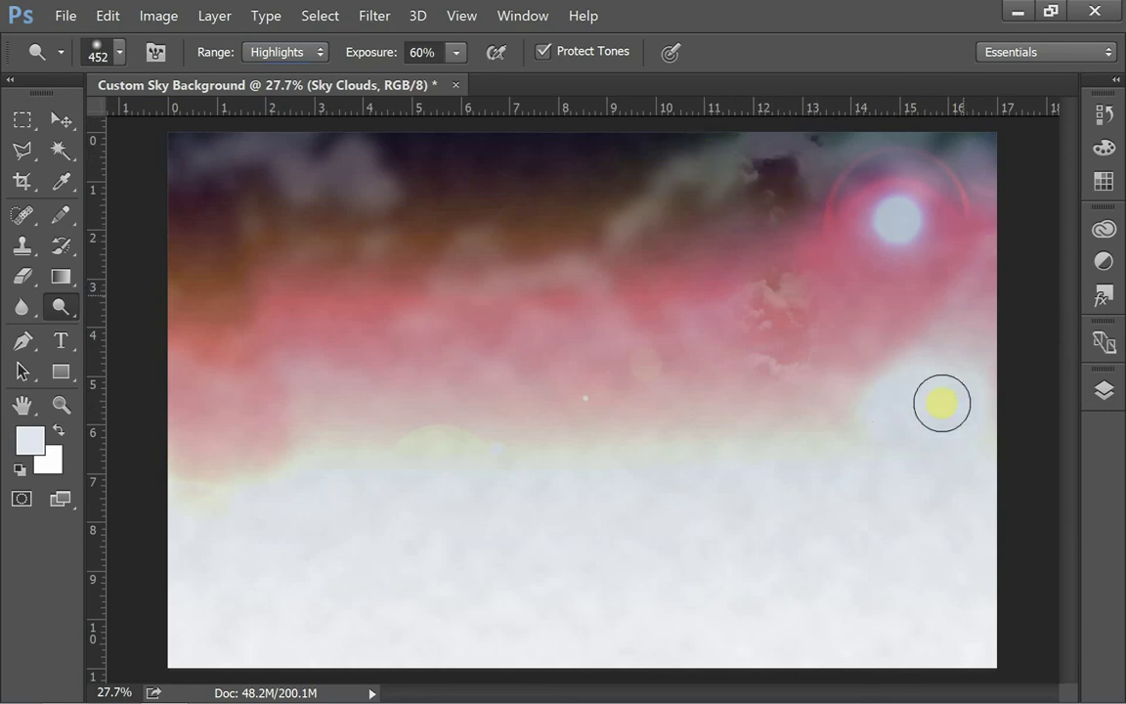
Step: Switch back to the Burn Tool and pass it over the Sky Clouds layer near the sky's left edge
{"action": "right_click", "coordinate": [60, 312]}
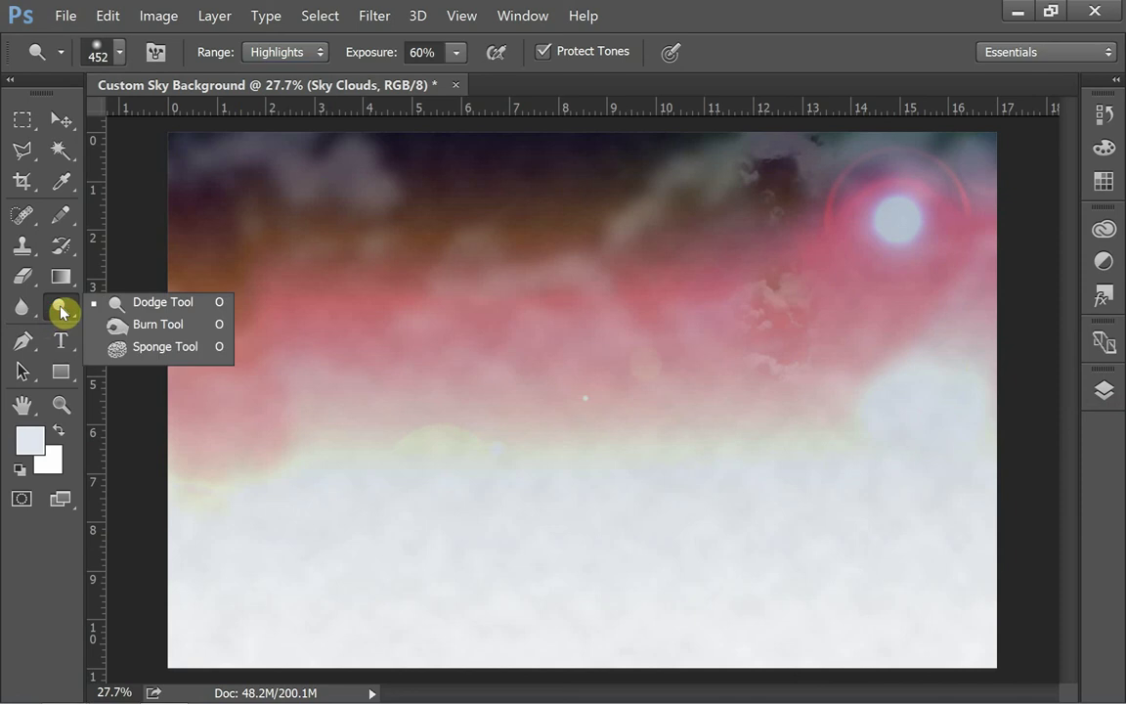
{"action": "left_click", "coordinate": [142, 332]}
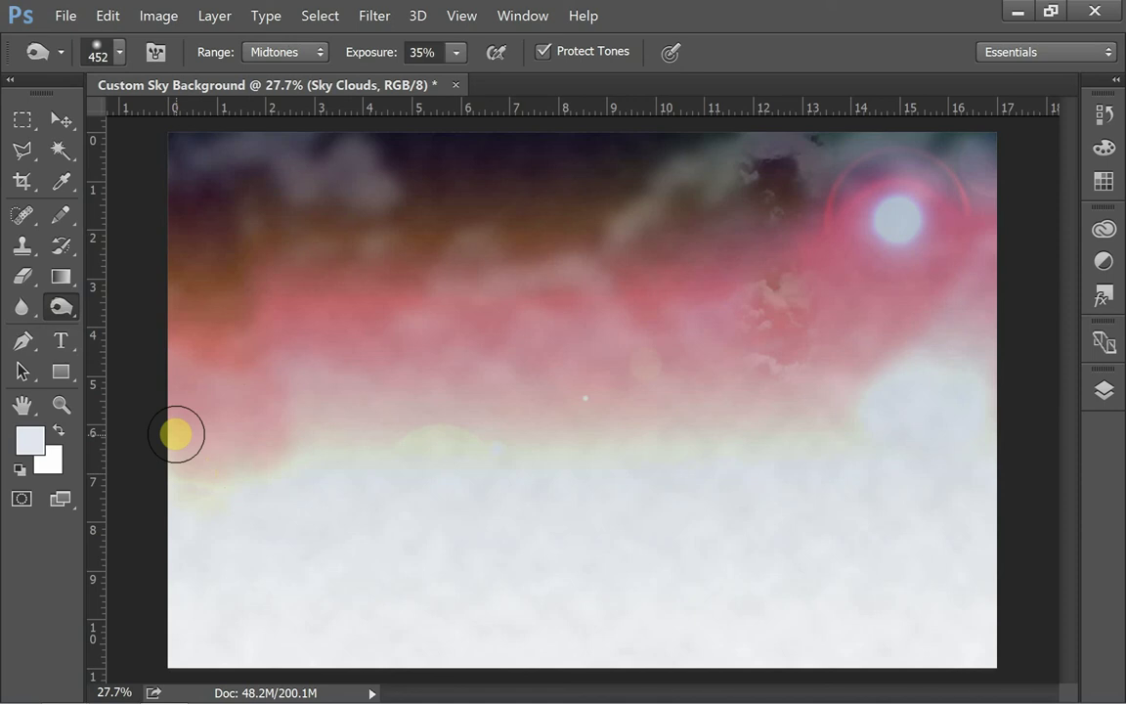
{"action": "left_click", "coordinate": [1106, 391]}
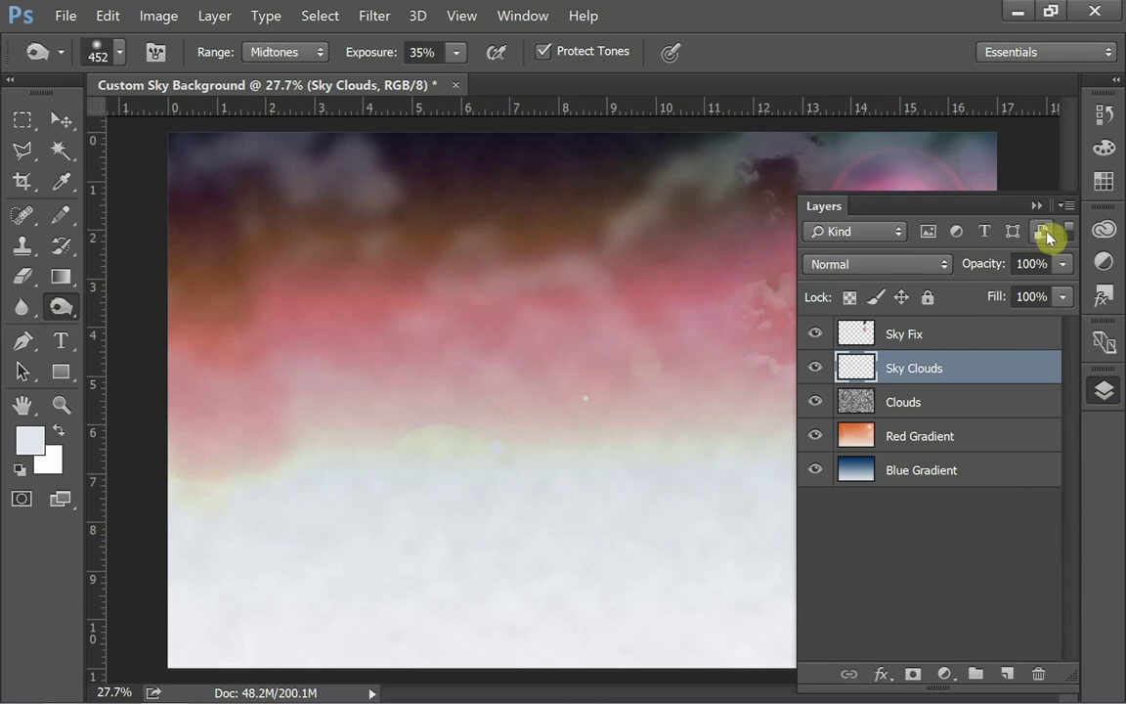
{"action": "left_click", "coordinate": [1038, 208]}
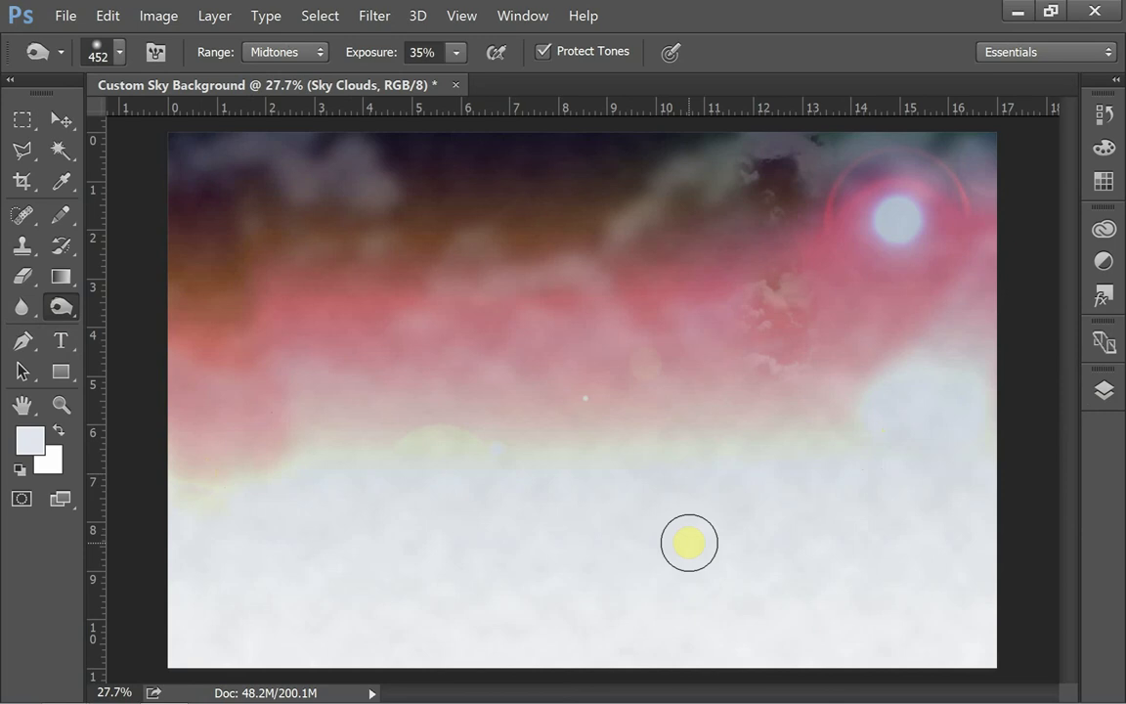
Step: Create a new layer named Ground Plane above the Sky Fix layer
{"action": "left_click", "coordinate": [1103, 399]}
{"action": "left_click", "coordinate": [971, 342]}
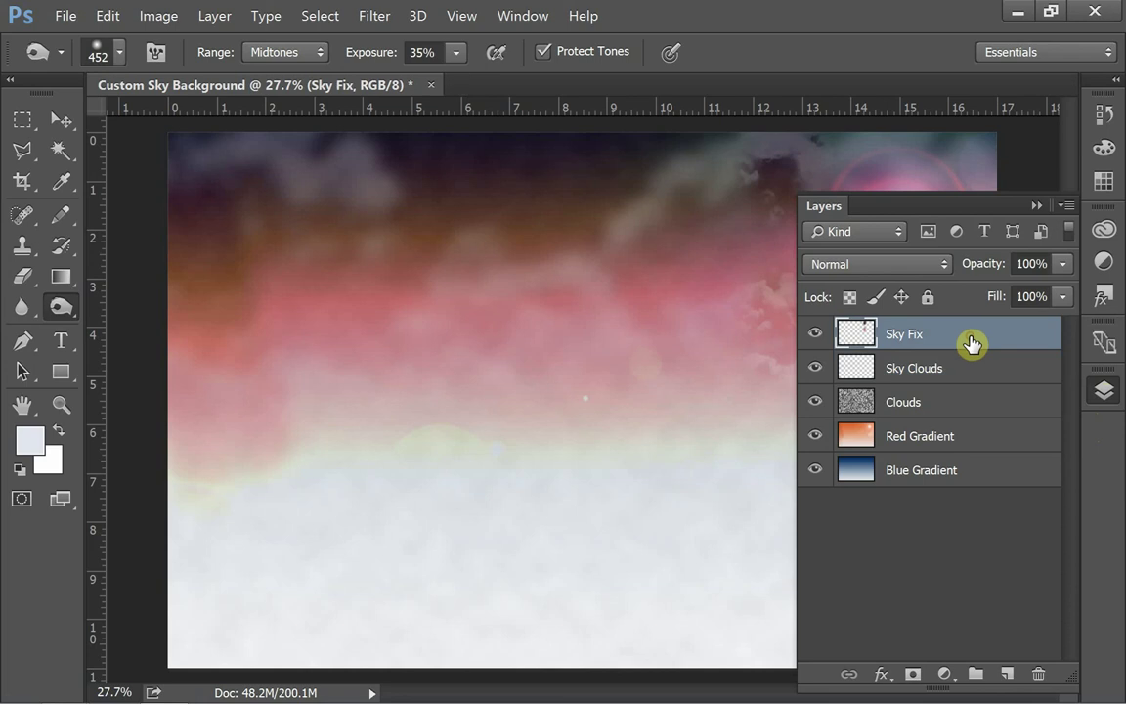
{"action": "key", "text": "ctrl+shift+n"}
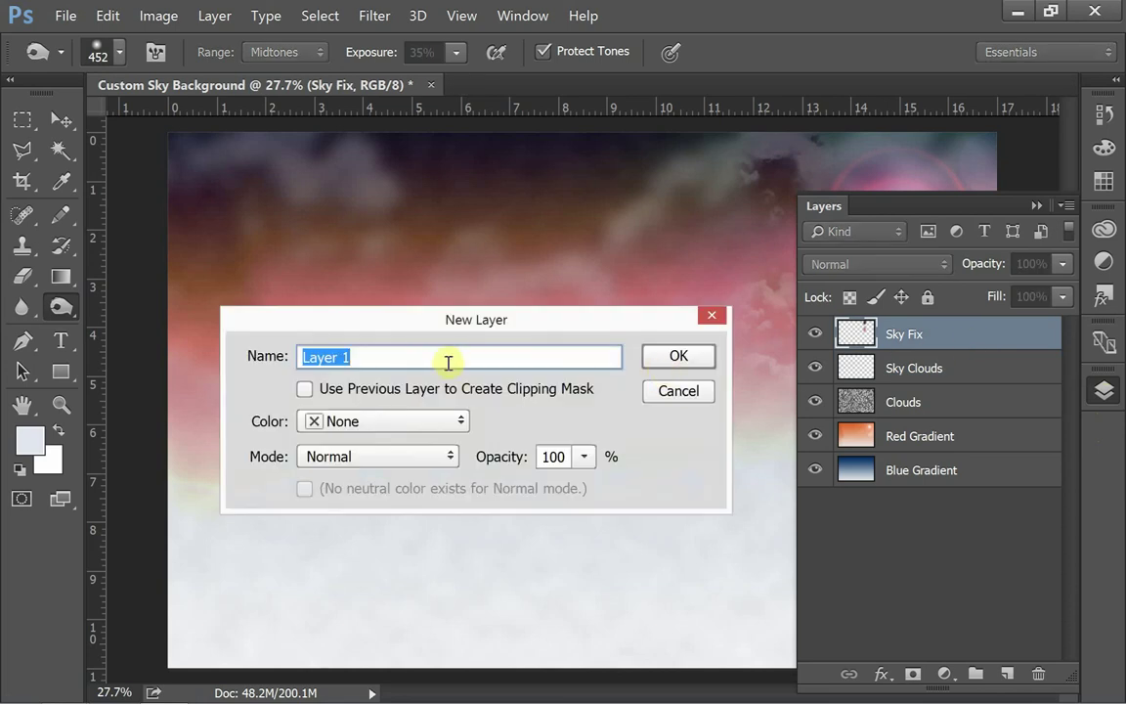
{"action": "type", "text": "Ground "}
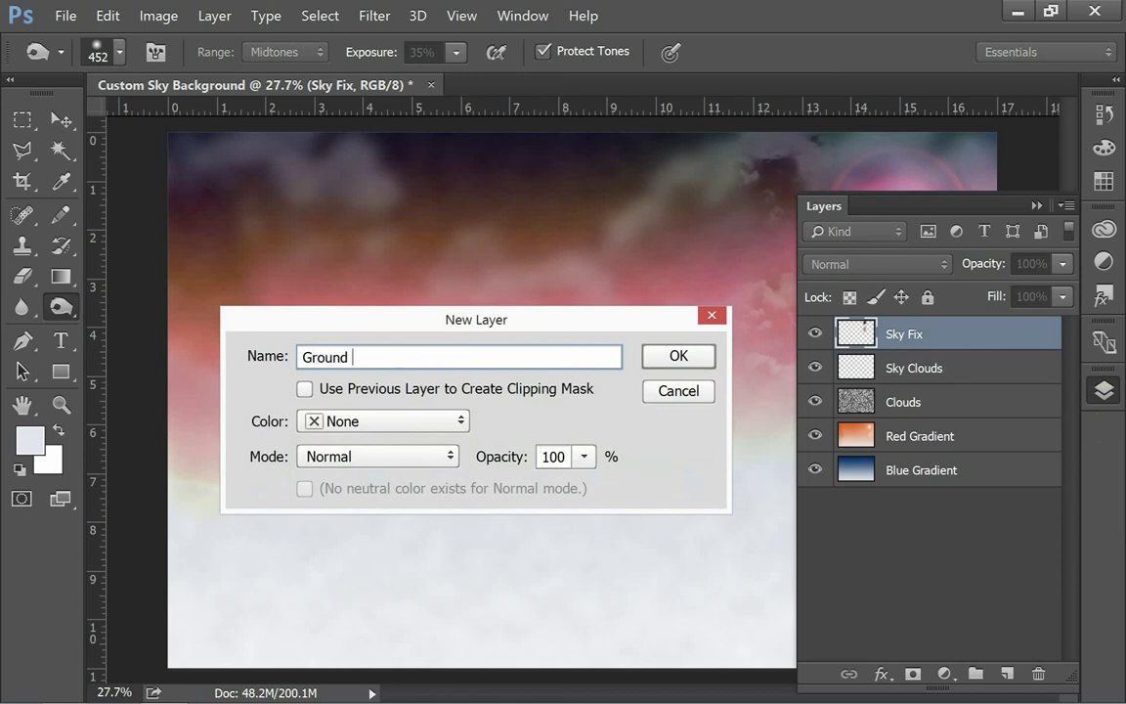
{"action": "type", "text": "Plane"}
{"action": "left_click", "coordinate": [665, 356]}
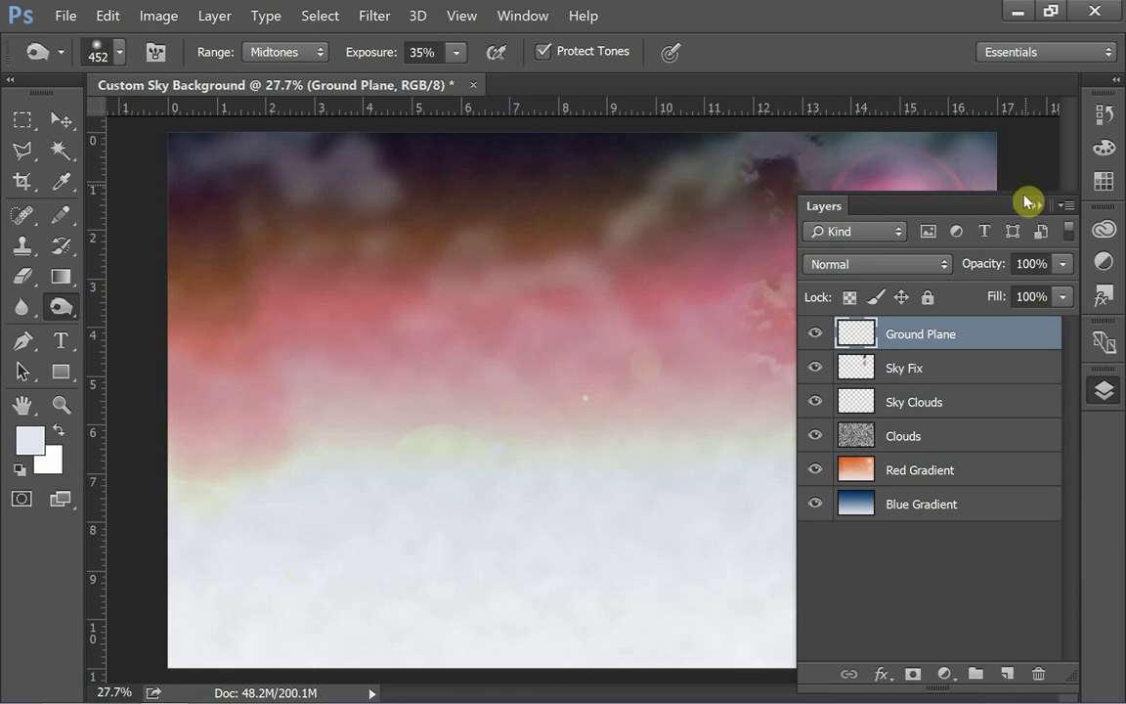
Step: Select the lower part of the canvas with the Rectangular Marquee, across the full width from the horizon to the bottom edge
{"action": "left_click", "coordinate": [939, 191]}
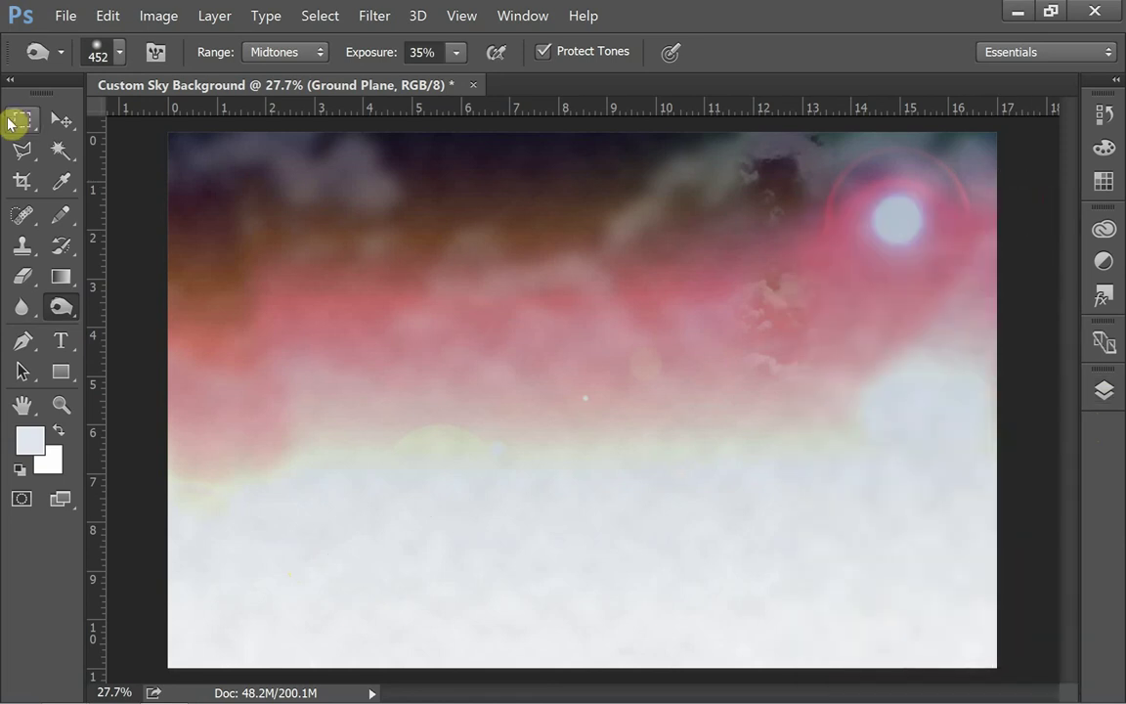
{"action": "left_click", "coordinate": [10, 120]}
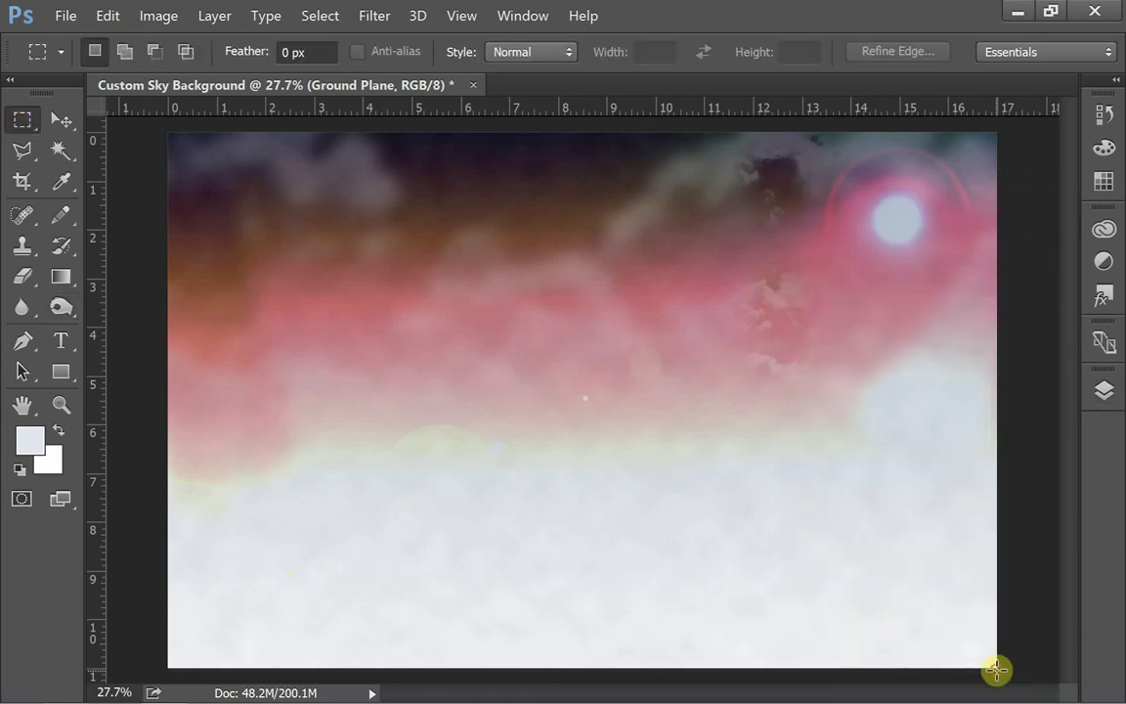
{"action": "left_click_drag", "start_coordinate": [997, 668], "coordinate": [146, 444]}
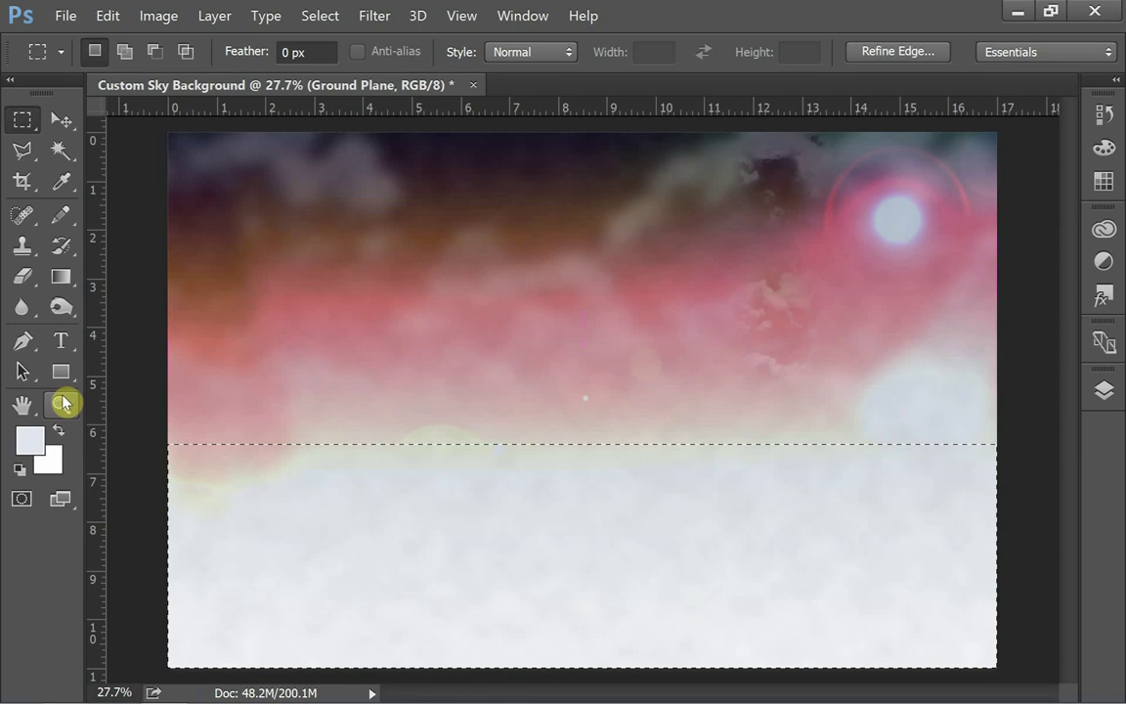
Step: Set the foreground color to golden yellow f6bc0b
{"action": "left_click", "coordinate": [22, 448]}
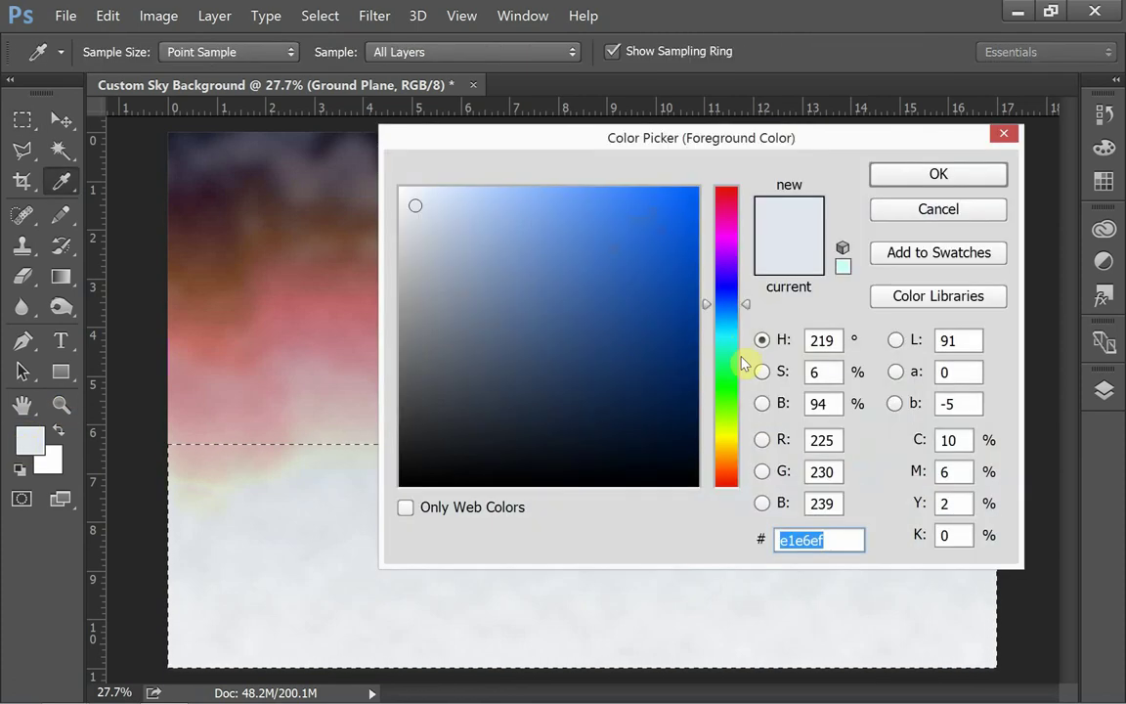
{"action": "left_click_drag", "start_coordinate": [730, 422], "coordinate": [729, 450]}
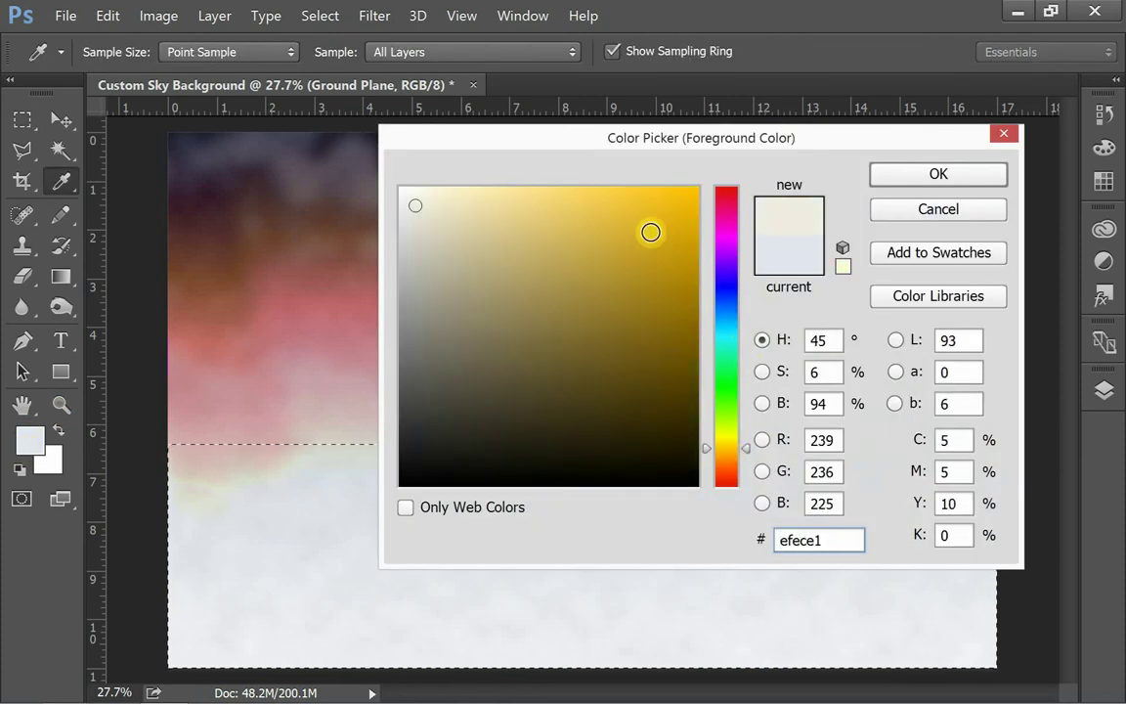
{"action": "left_click", "coordinate": [686, 197]}
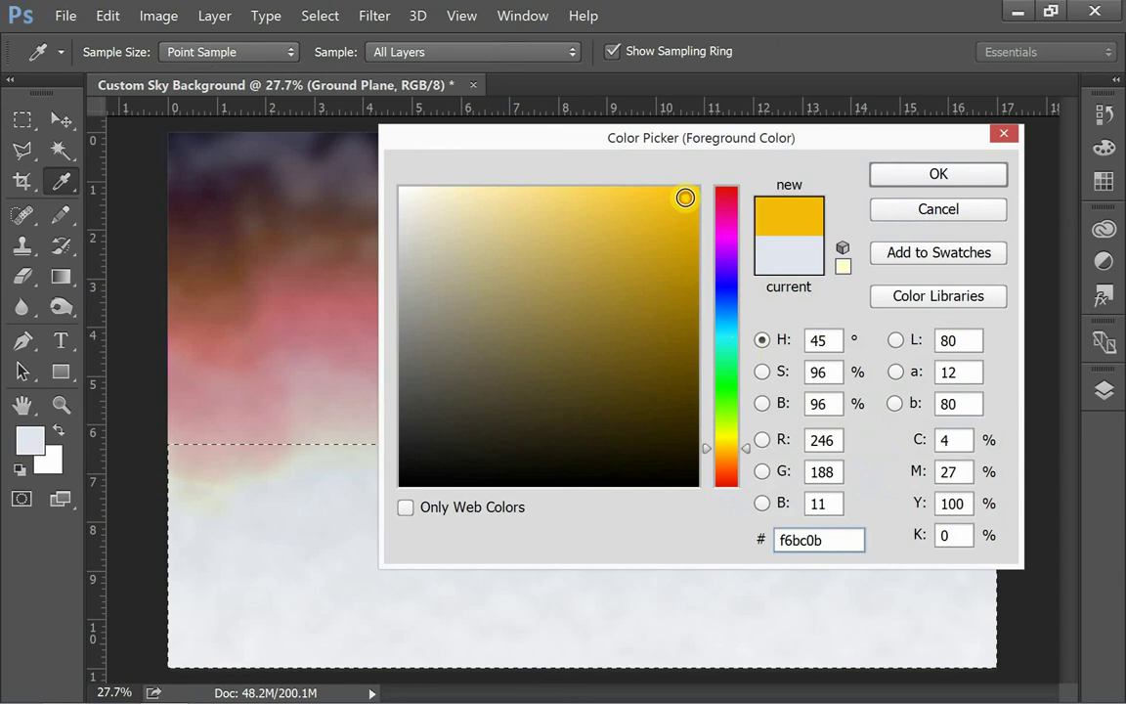
{"action": "left_click", "coordinate": [939, 173]}
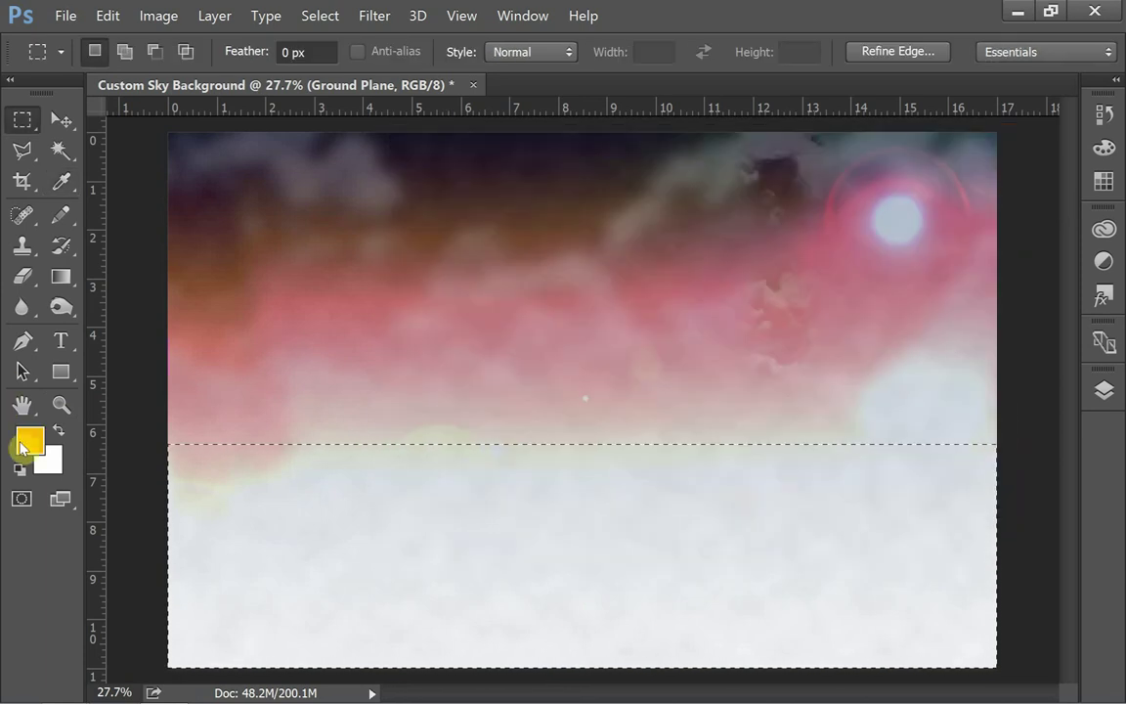
Step: Set the background color to a pale cream, f1e9d0
{"action": "left_click", "coordinate": [47, 460]}
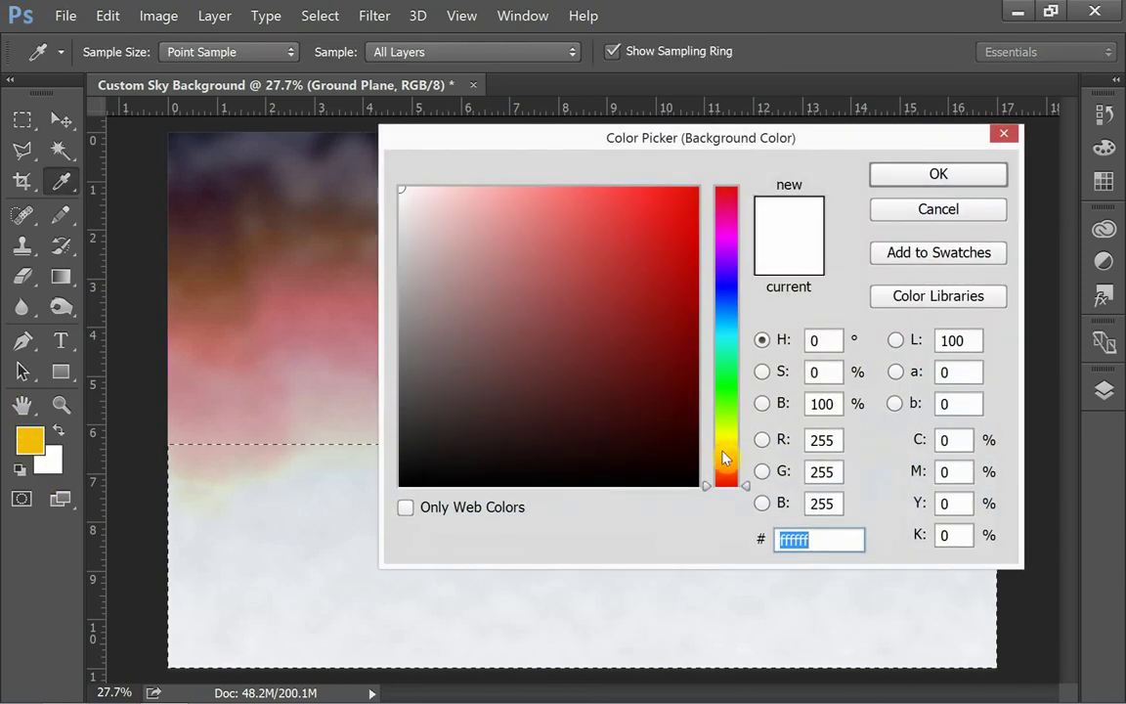
{"action": "left_click", "coordinate": [725, 442]}
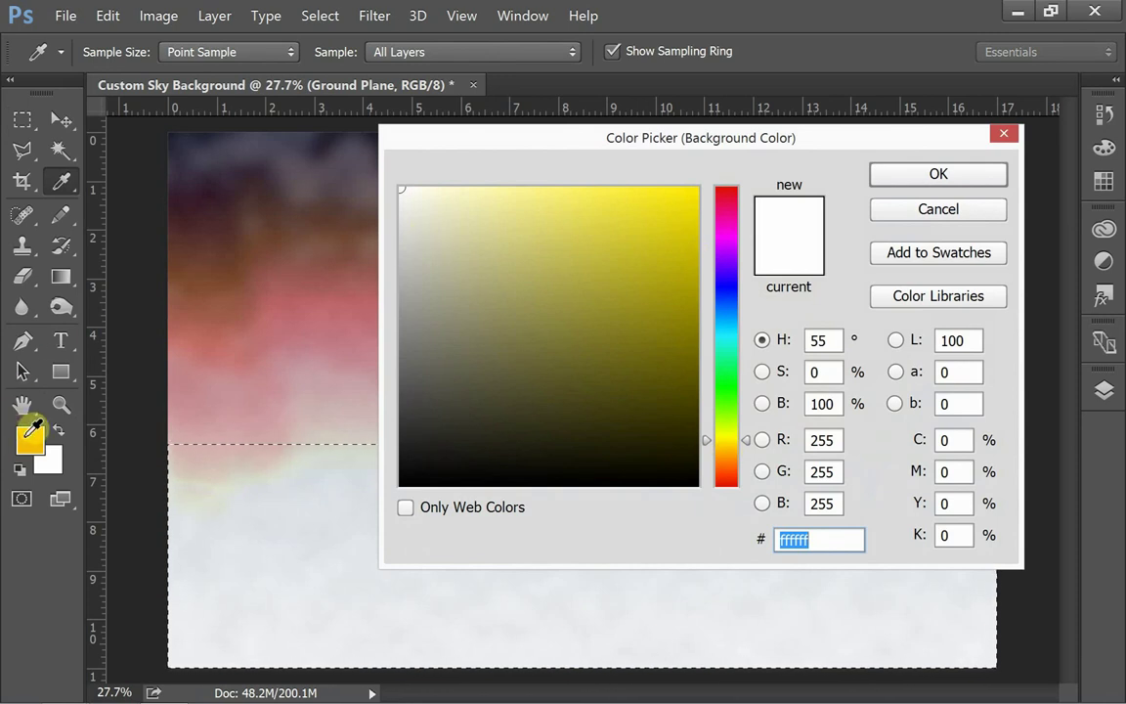
{"action": "left_click", "coordinate": [29, 439]}
{"action": "left_click", "coordinate": [440, 202]}
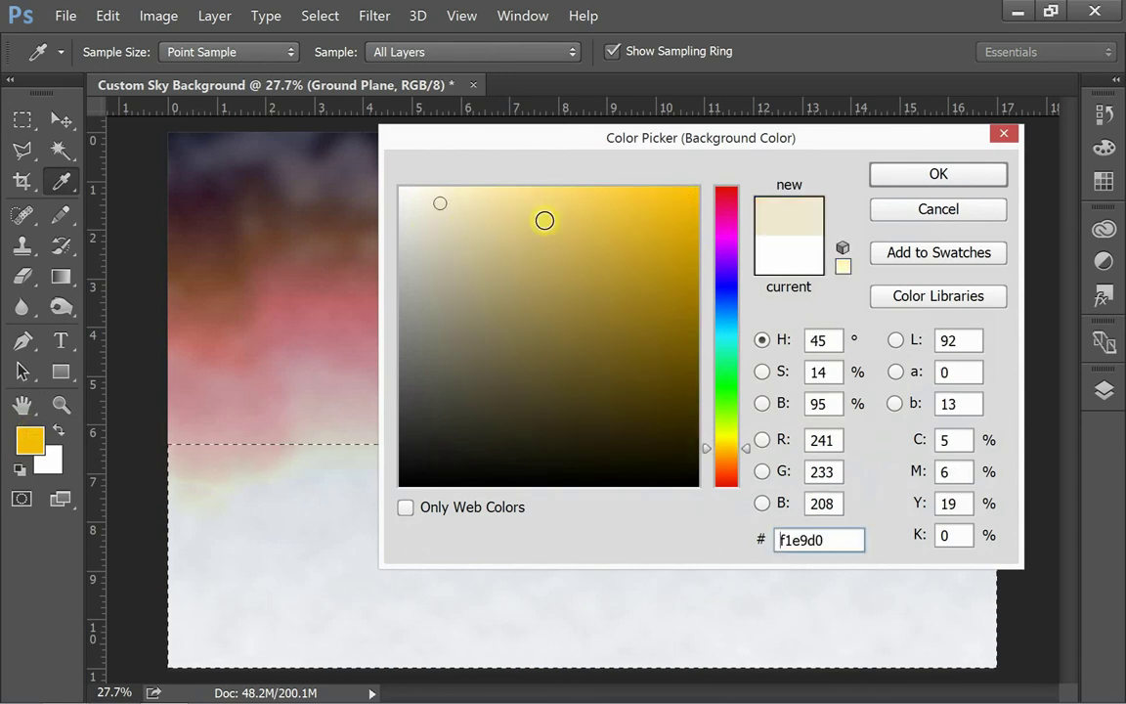
{"action": "left_click", "coordinate": [953, 180]}
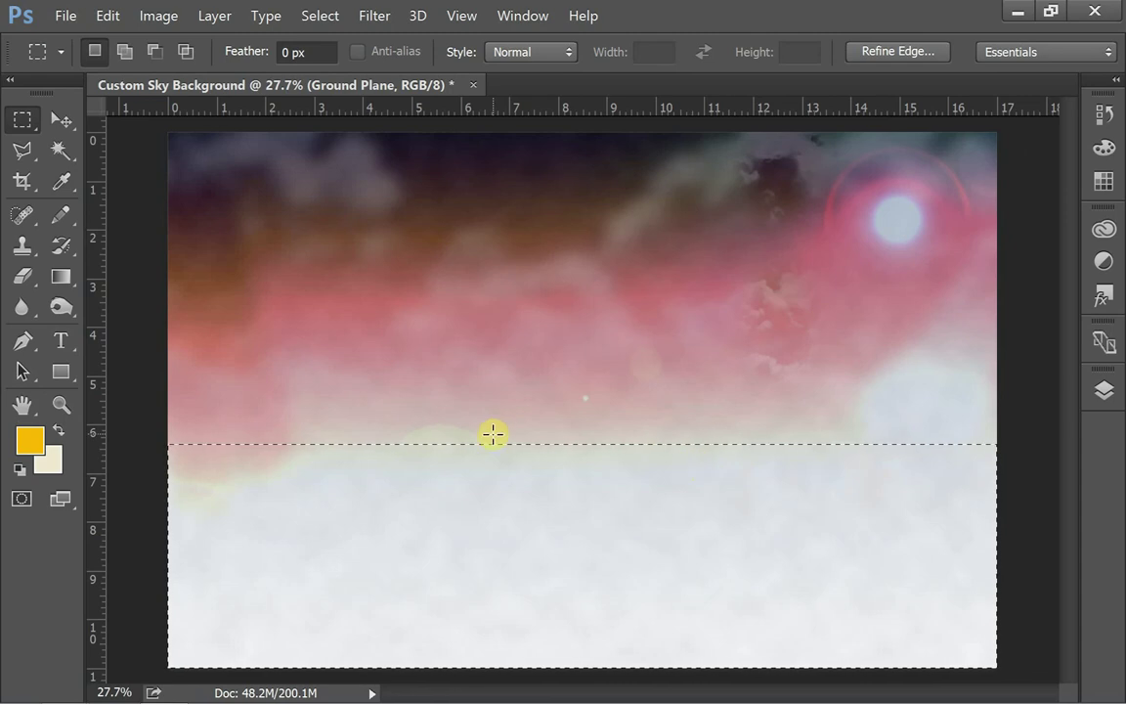
Step: Try a Foreground to Transparent linear gradient rising from the bottom of the ground selection, and undo it
{"action": "left_click", "coordinate": [64, 374]}
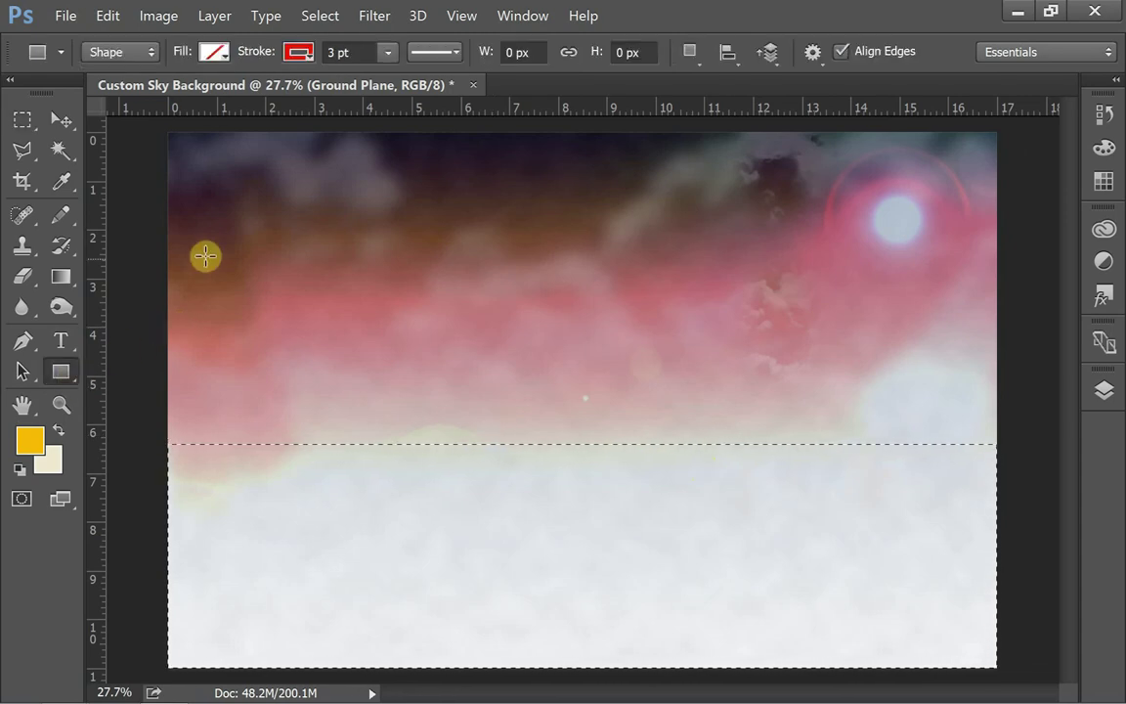
{"action": "left_click", "coordinate": [61, 277]}
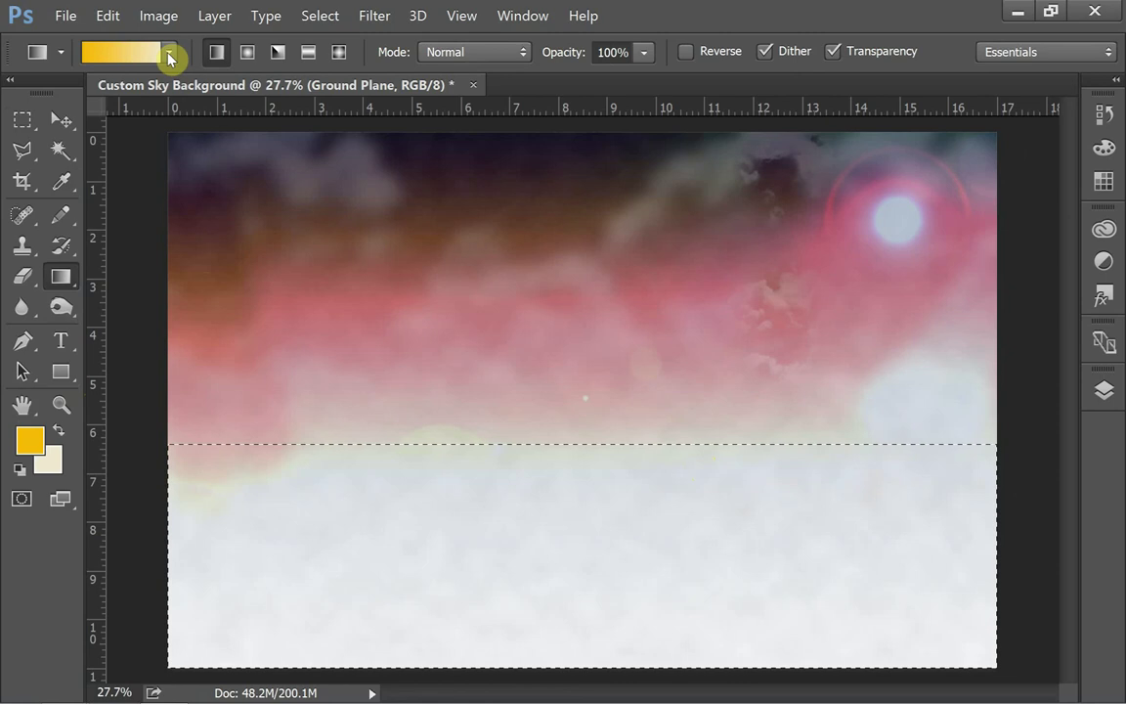
{"action": "left_click", "coordinate": [170, 55]}
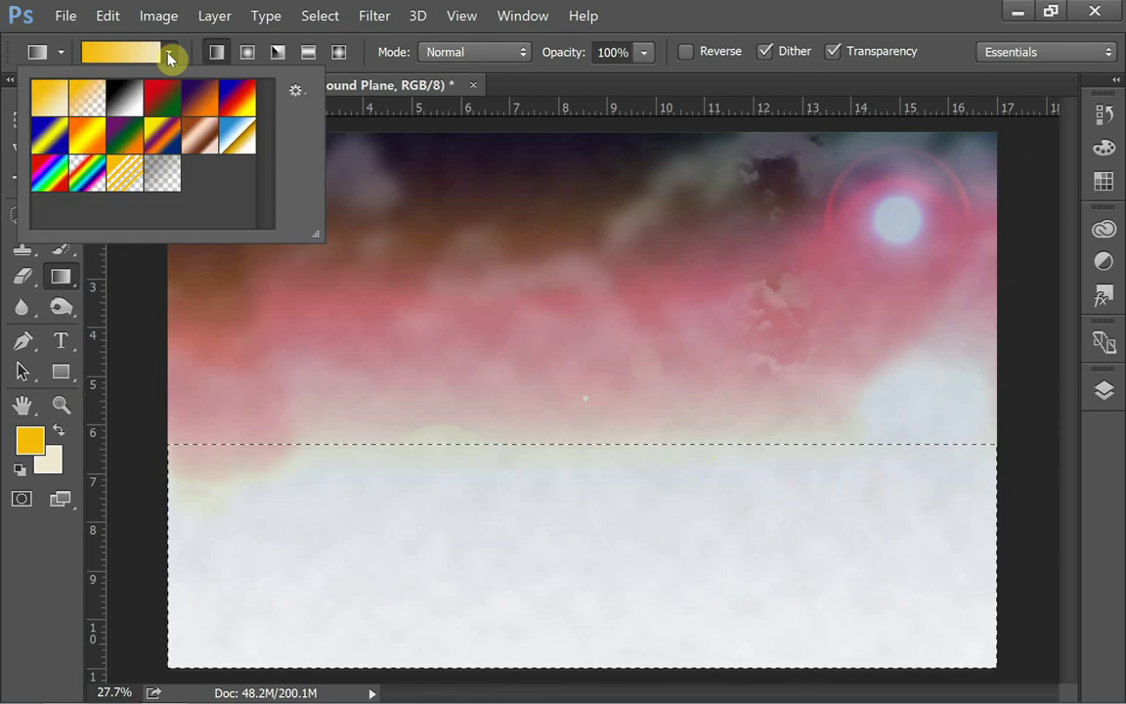
{"action": "left_click", "coordinate": [88, 104]}
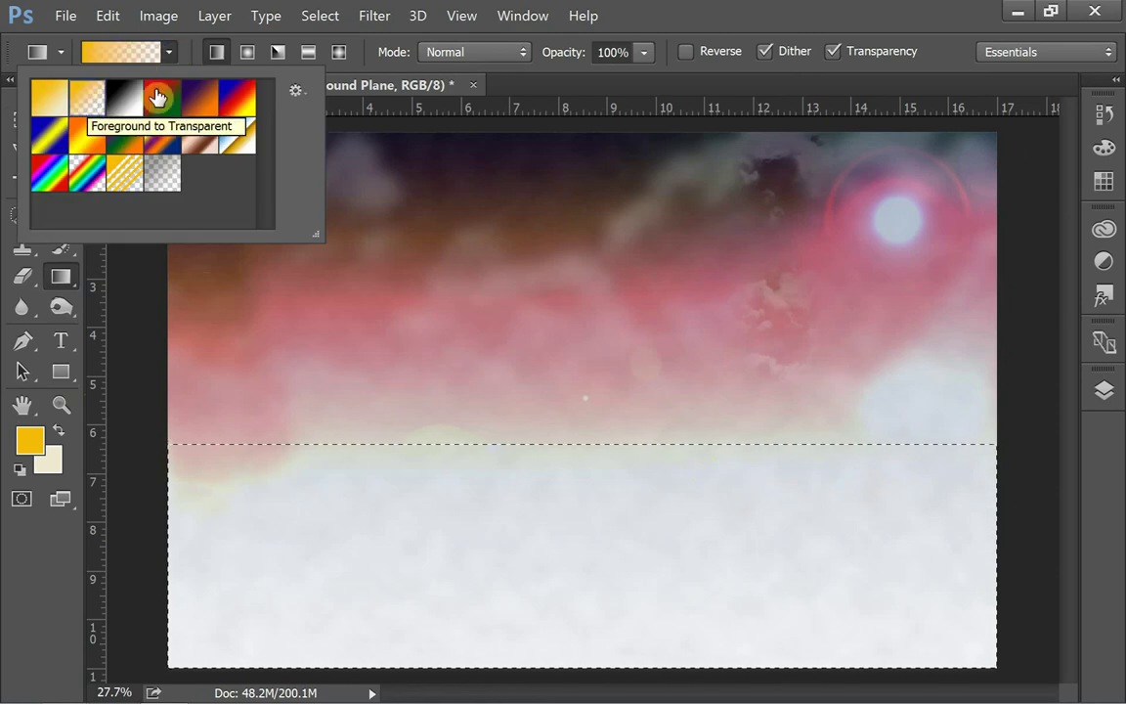
{"action": "left_click", "coordinate": [188, 59]}
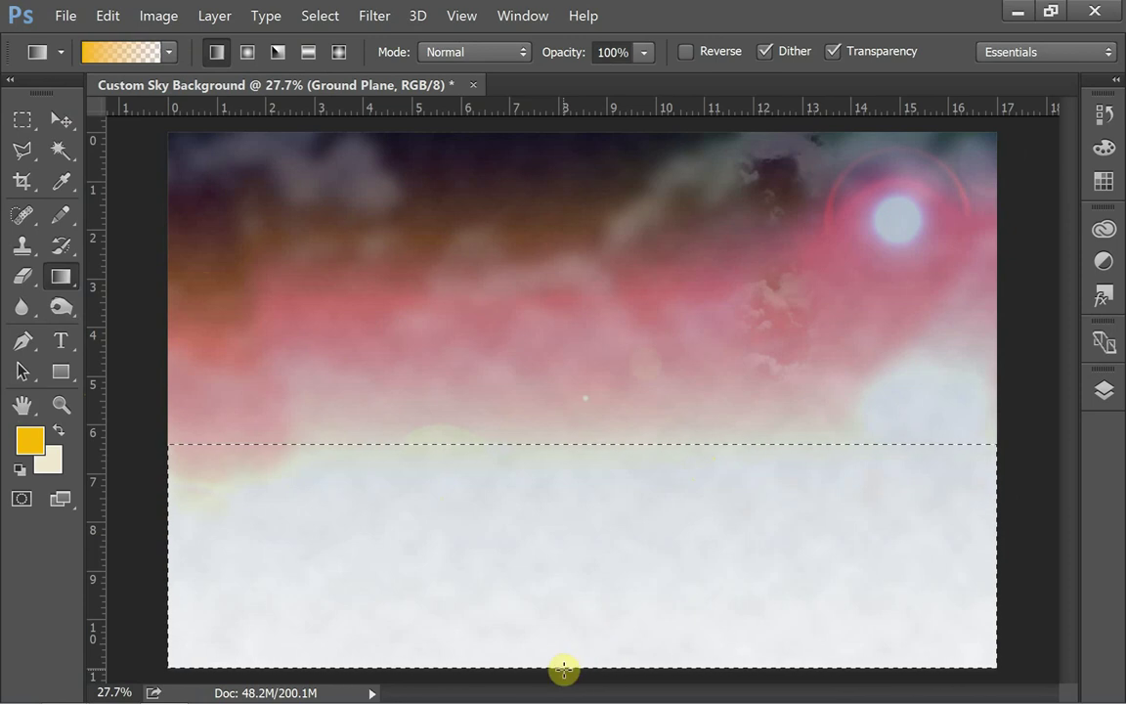
{"action": "left_click_drag", "start_coordinate": [629, 581], "coordinate": [606, 522]}
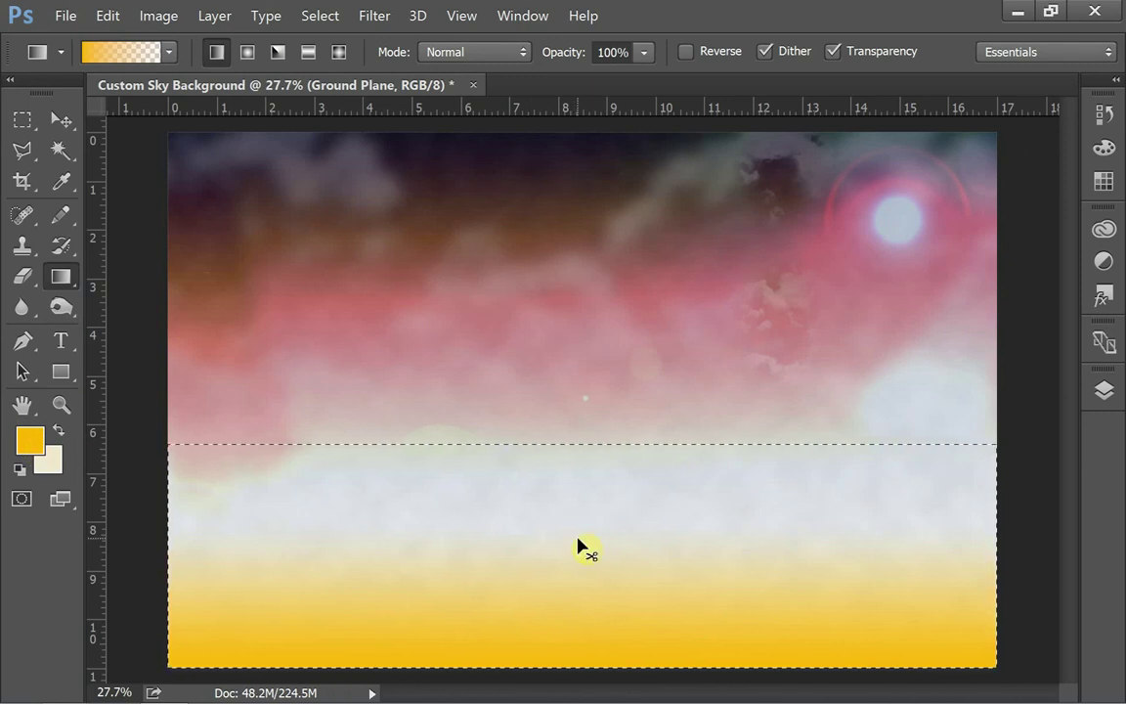
{"action": "key", "text": "ctrl+z"}
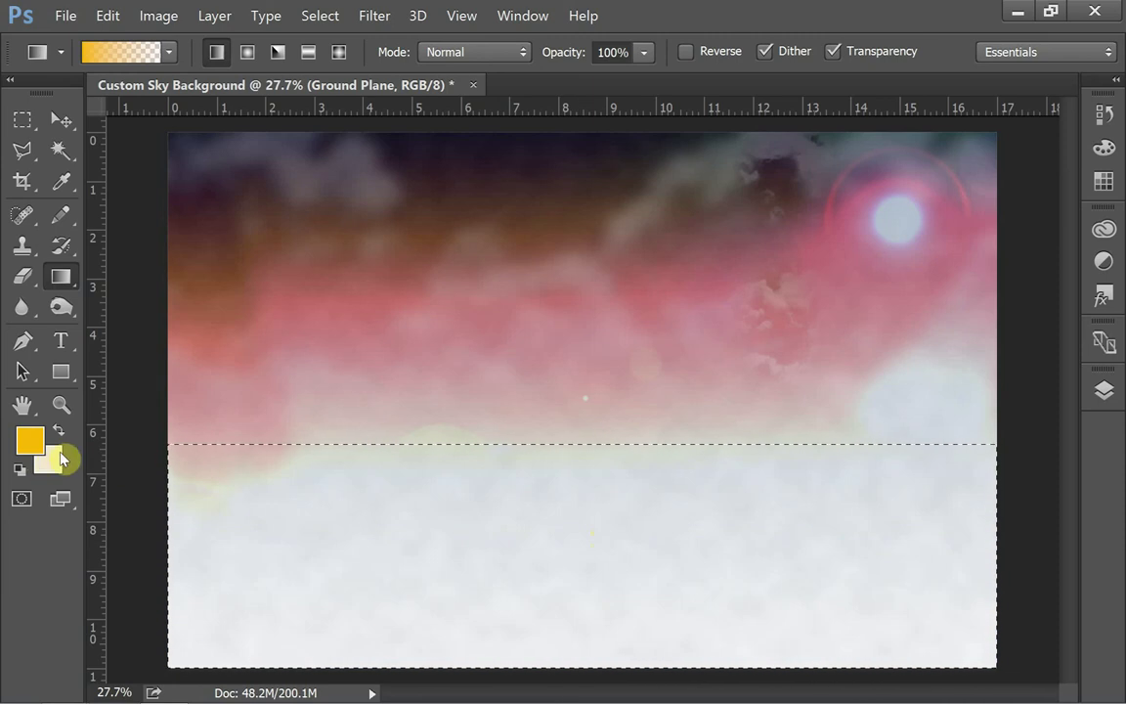
Step: Switch the Gradient Tool to the foreground-to-background preset, running from golden yellow to cream
{"action": "left_click", "coordinate": [168, 51]}
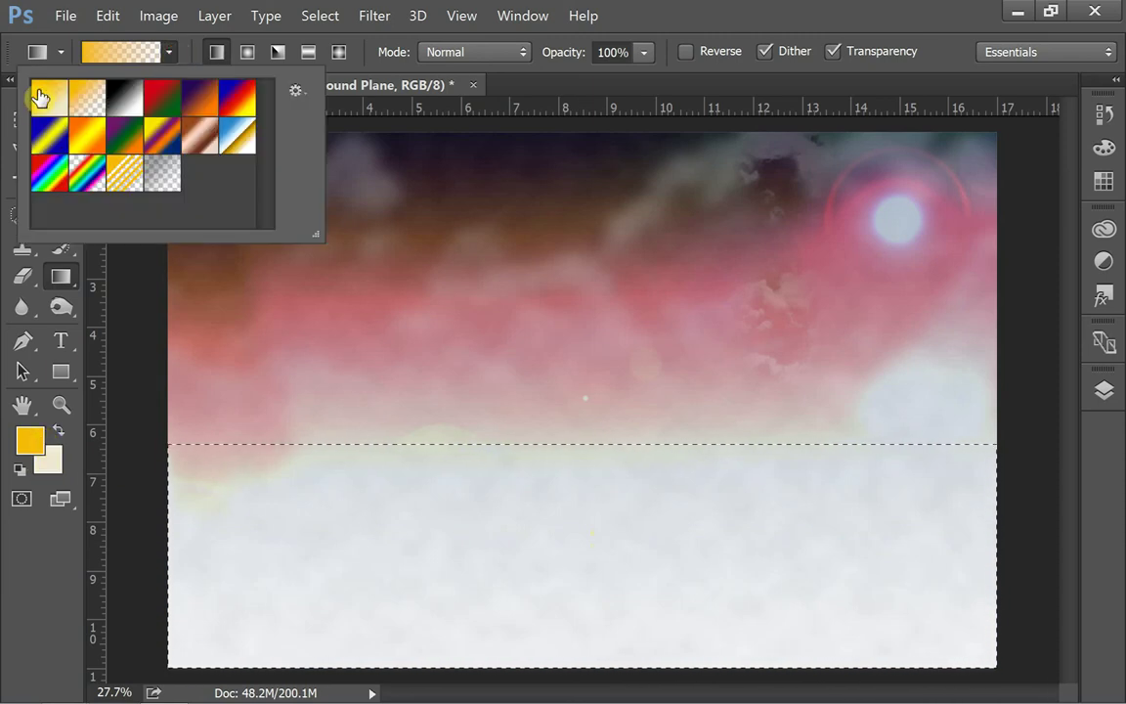
{"action": "left_click", "coordinate": [43, 103]}
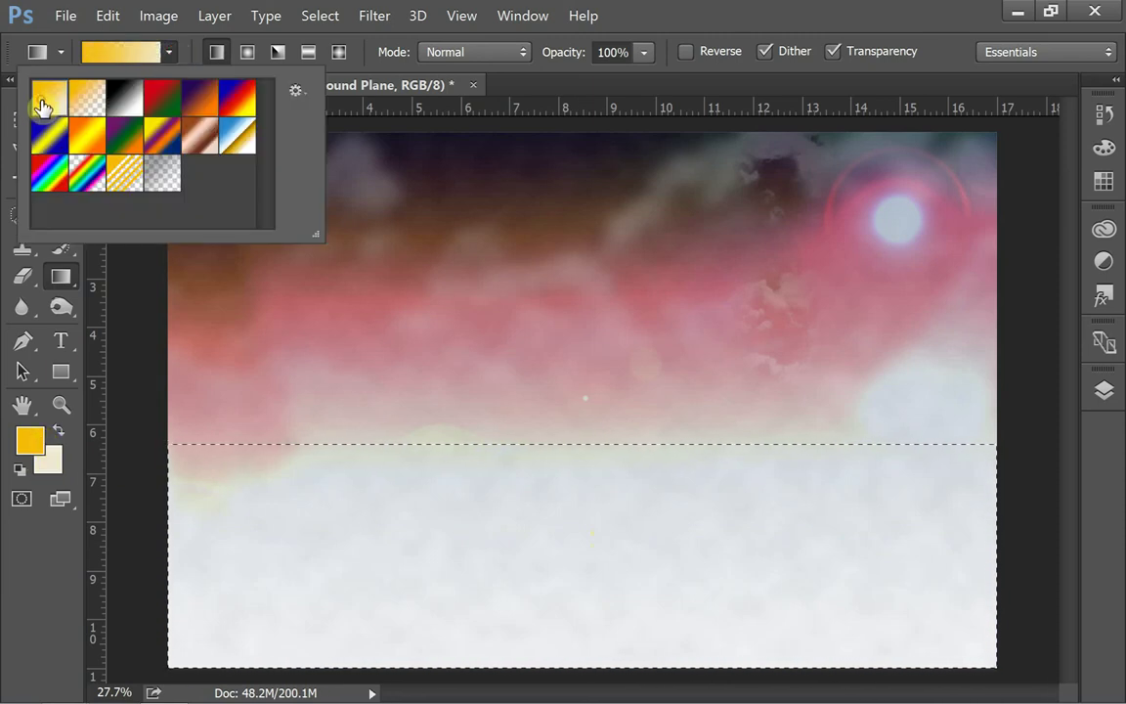
{"action": "left_click", "coordinate": [190, 53]}
Step: Try the gradient in the ground selection from the horizon down and then diagonally, undoing each fill
{"action": "left_click_drag", "start_coordinate": [538, 450], "coordinate": [552, 662]}
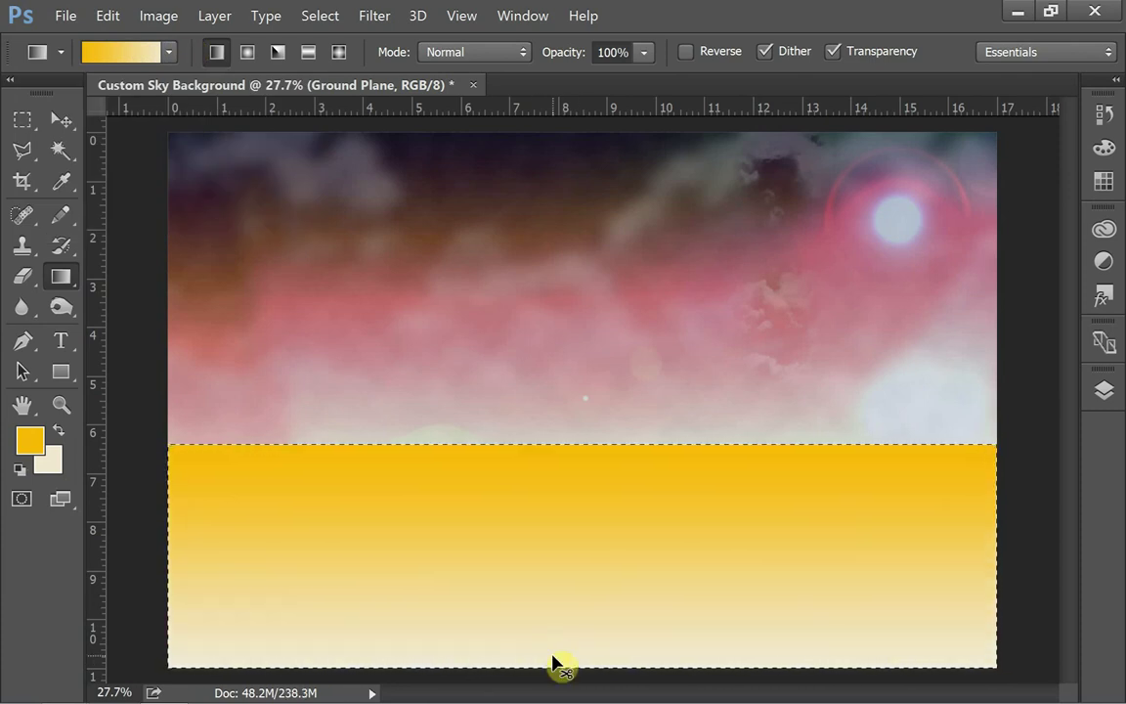
{"action": "key", "text": "ctrl+z"}
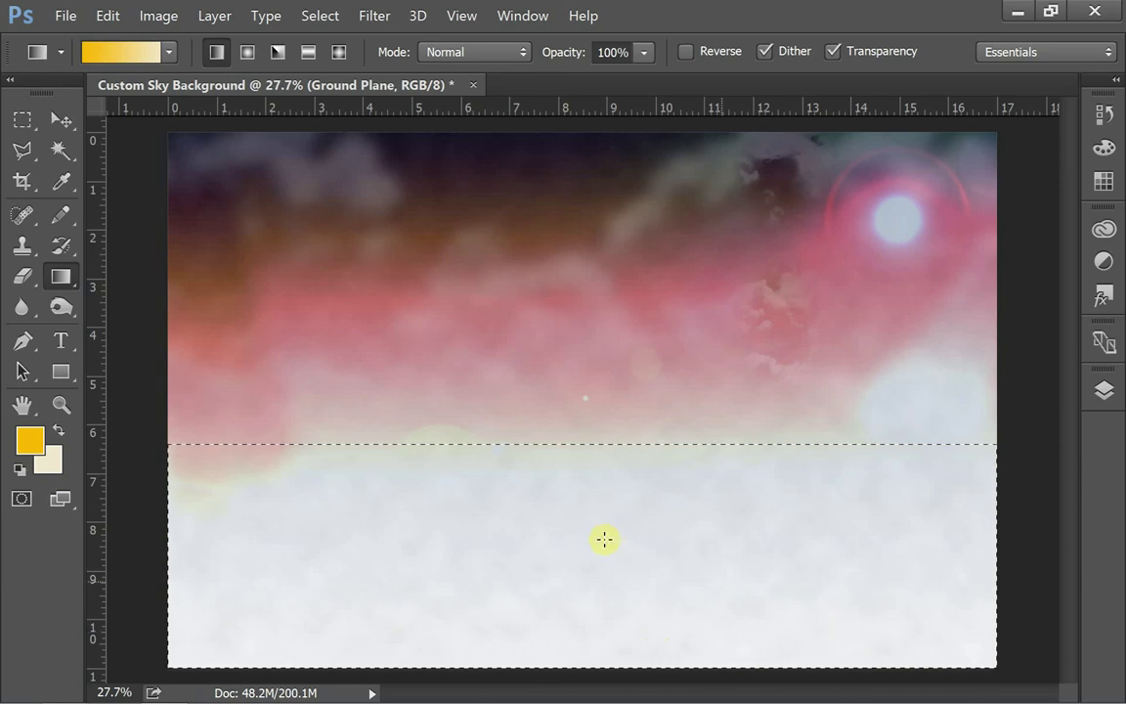
{"action": "left_click_drag", "start_coordinate": [396, 478], "coordinate": [517, 555]}
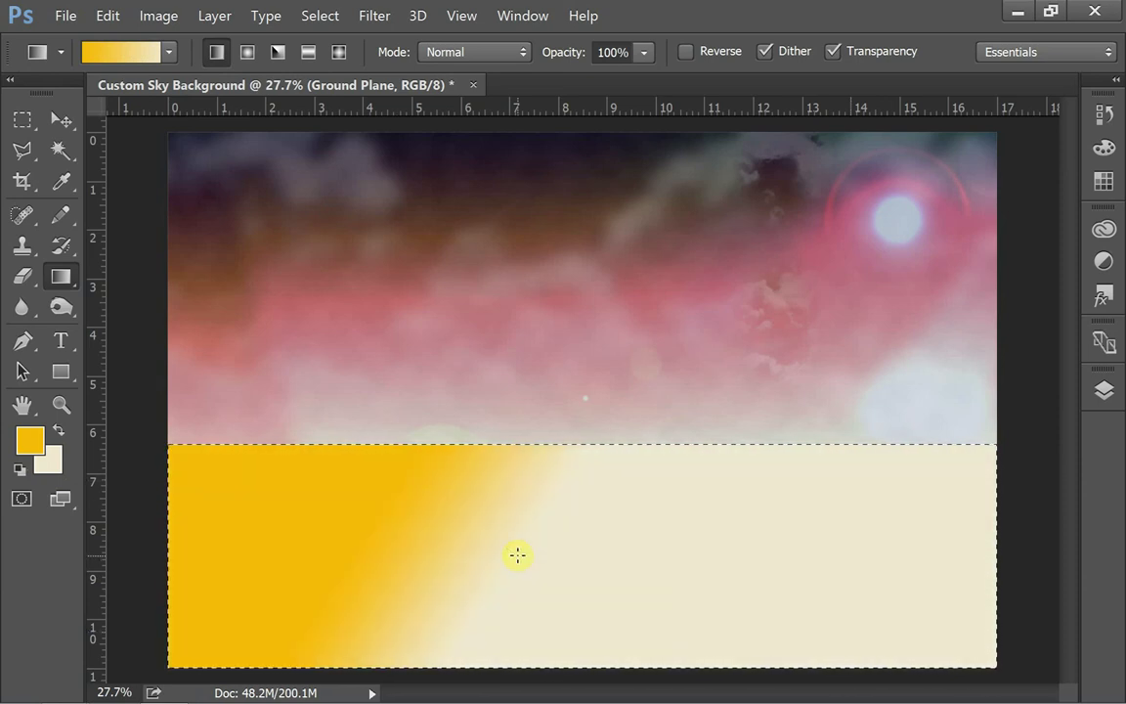
{"action": "key", "text": "ctrl+z"}
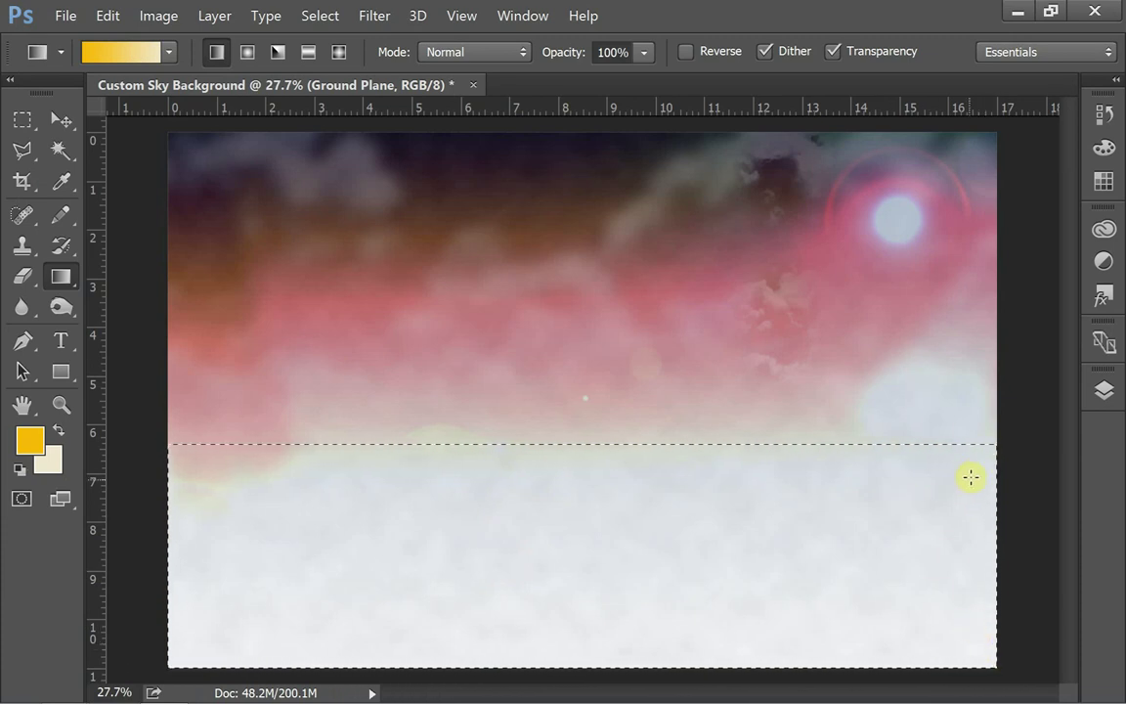
Step: Fill the ground selection with a nearly horizontal gradient from gold at the right edge to cream left of center, and deselect
{"action": "left_click_drag", "start_coordinate": [989, 550], "coordinate": [466, 588]}
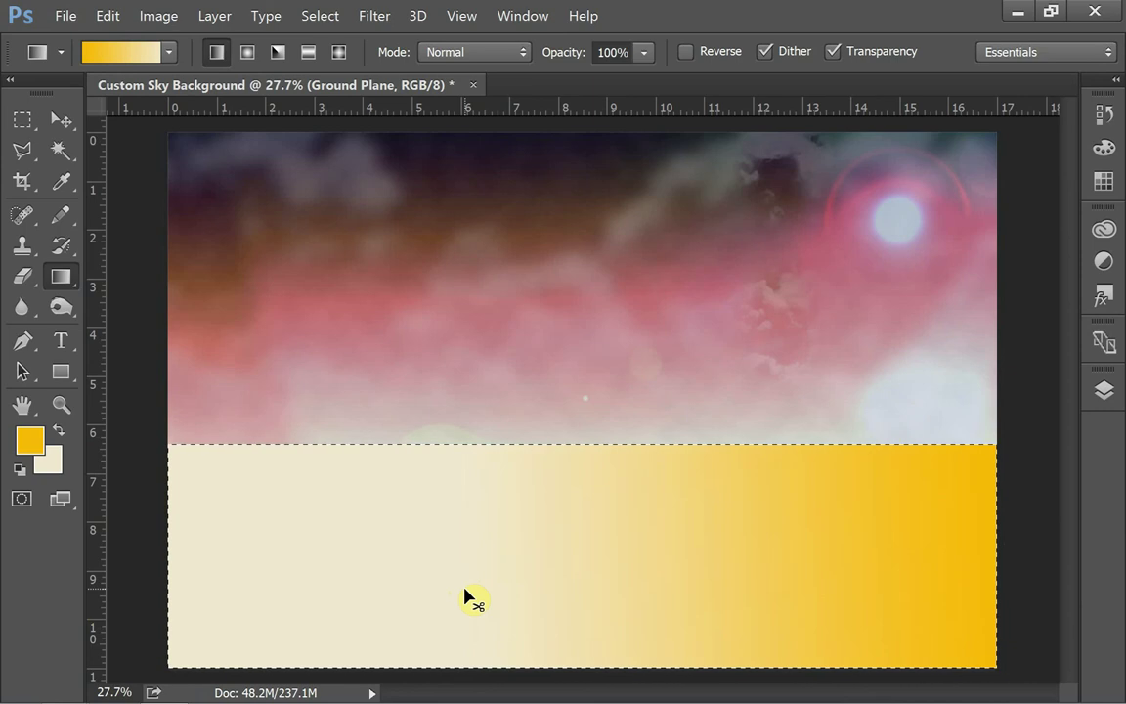
{"action": "key", "text": "ctrl+d"}
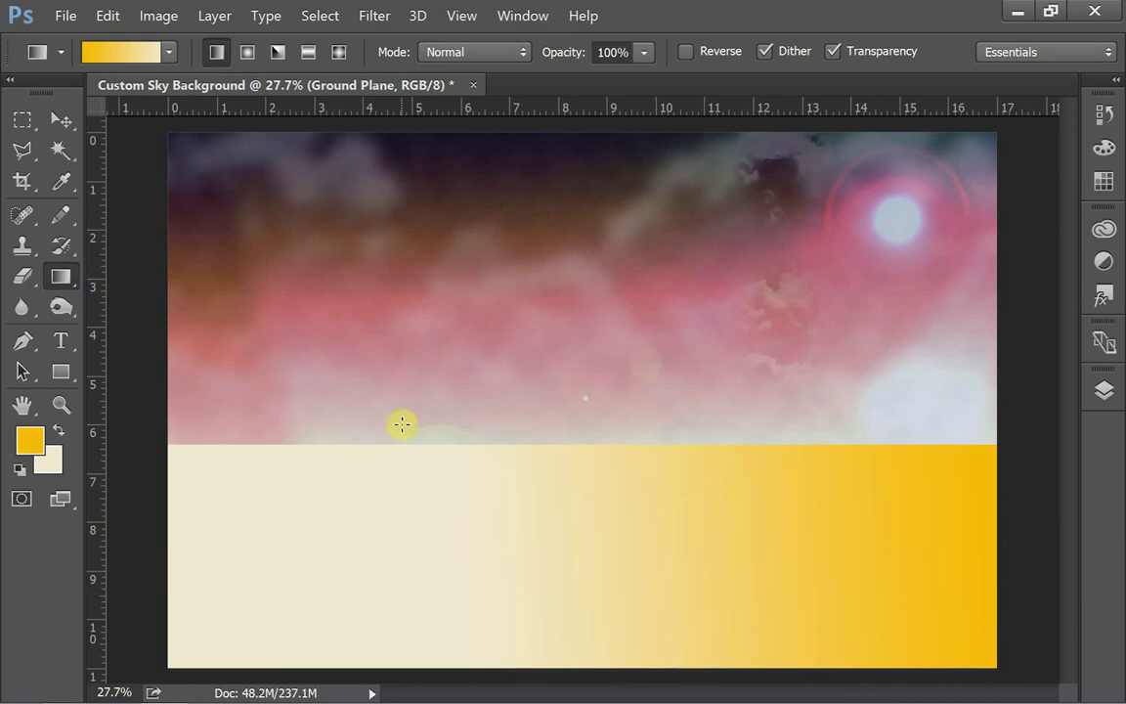
Step: Lower the Ground Plane layer's saturation to -40 with a Hue/Saturation adjustment
{"action": "left_click", "coordinate": [161, 17]}
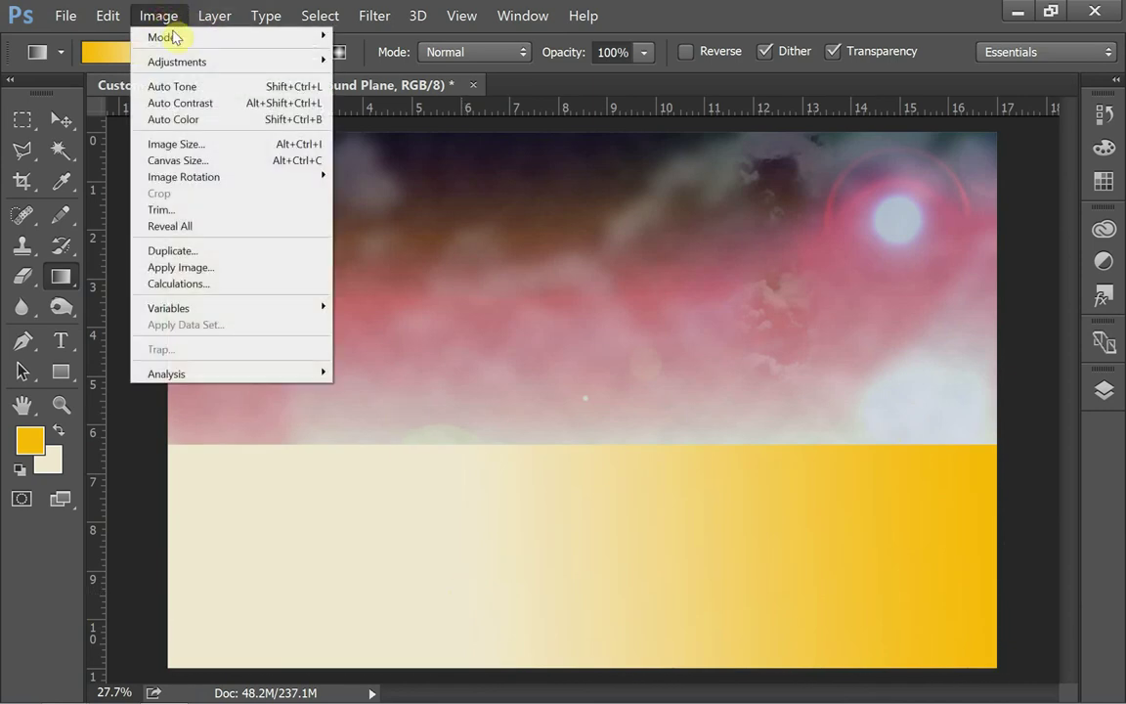
{"action": "mouse_move", "coordinate": [186, 64]}
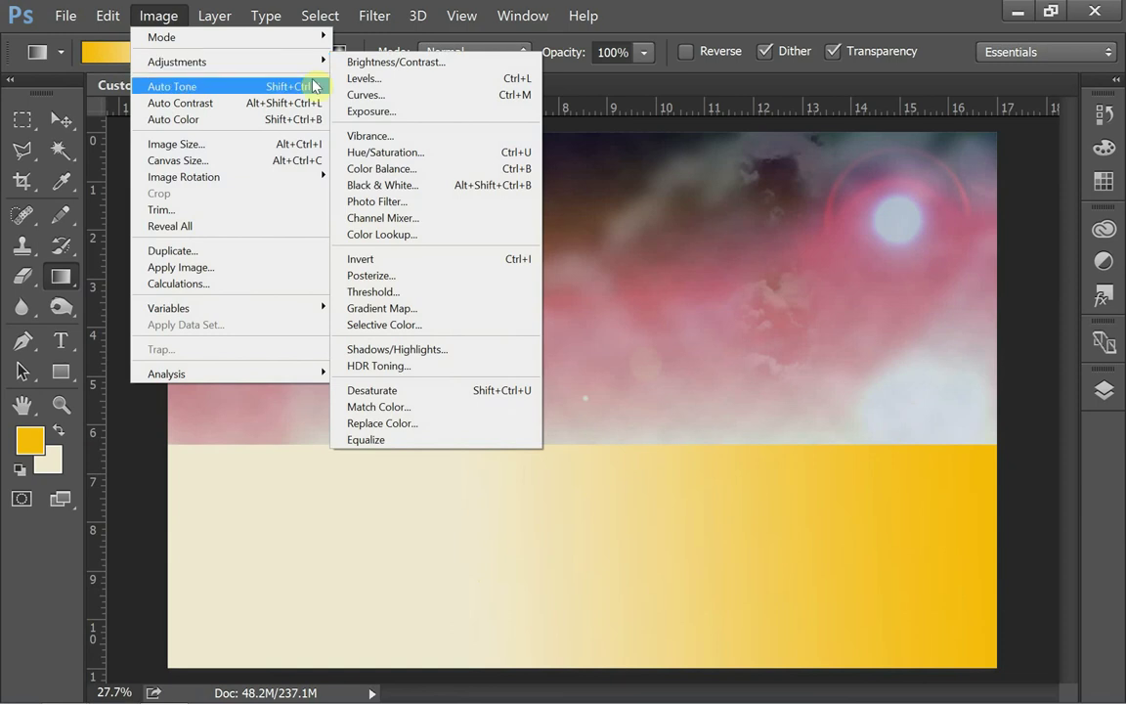
{"action": "left_click", "coordinate": [430, 154]}
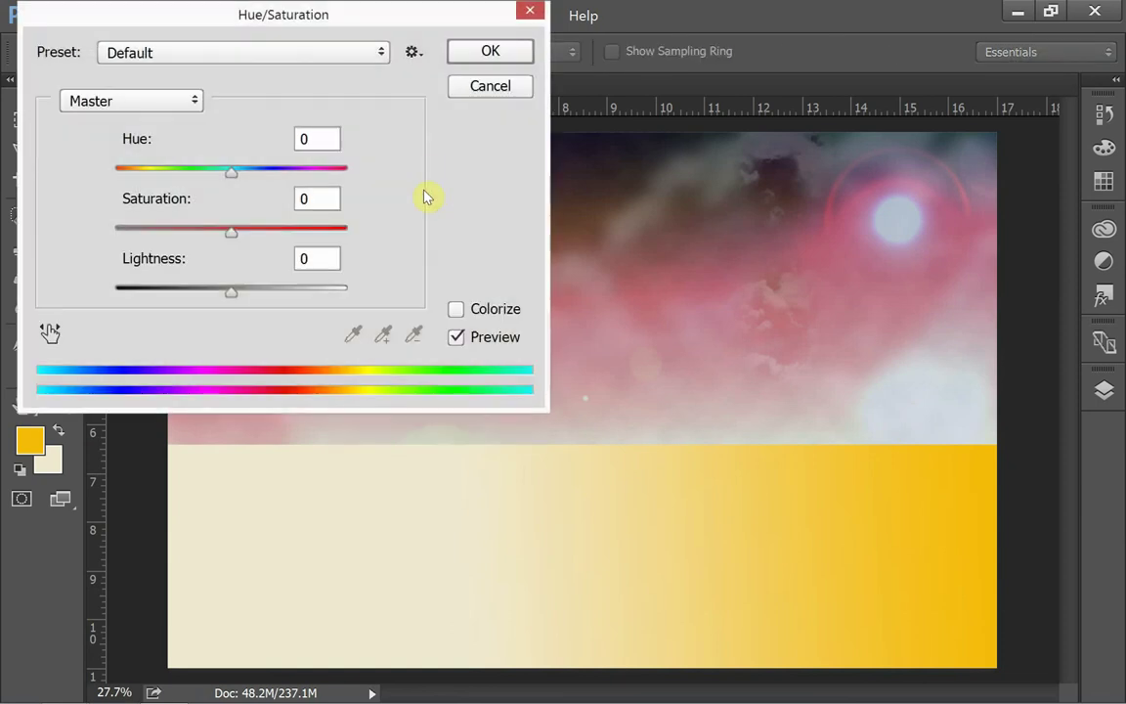
{"action": "left_click_drag", "start_coordinate": [230, 231], "coordinate": [185, 253]}
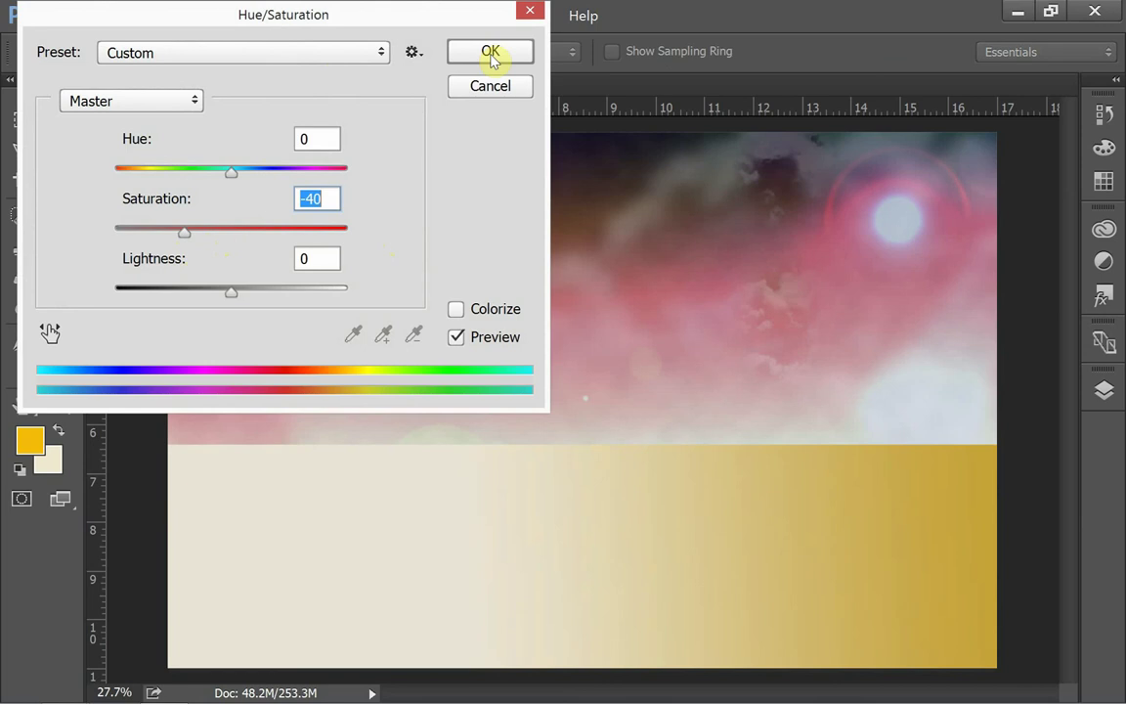
{"action": "left_click", "coordinate": [491, 56]}
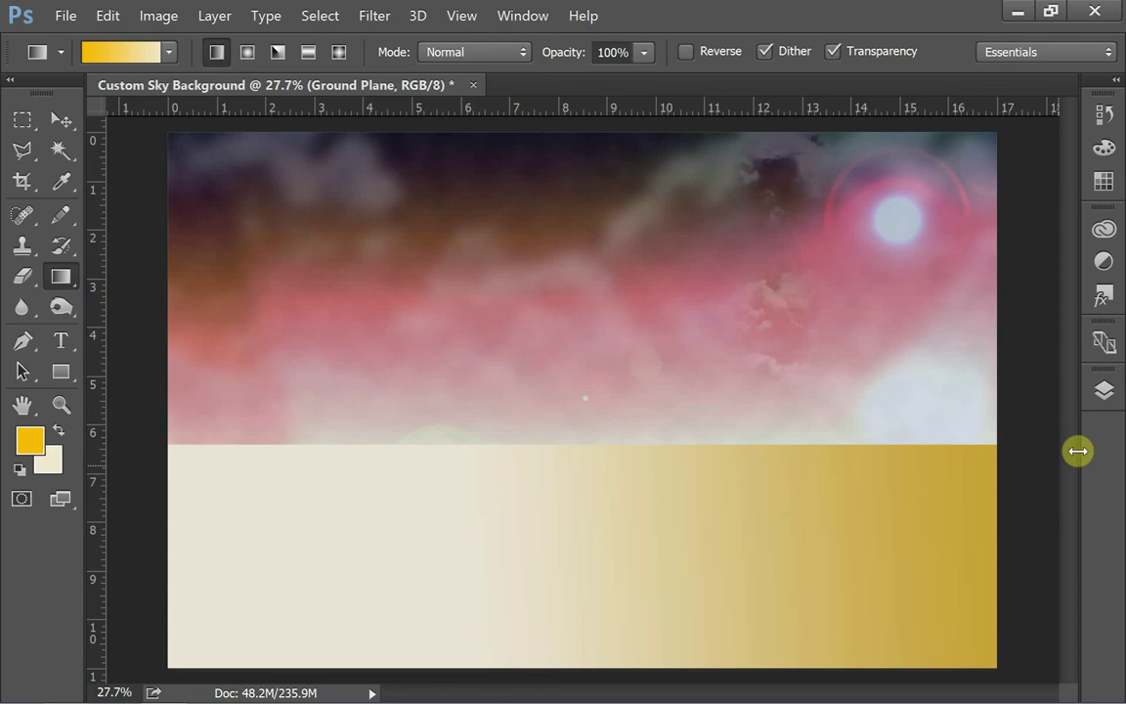
{"action": "left_click", "coordinate": [1105, 391]}
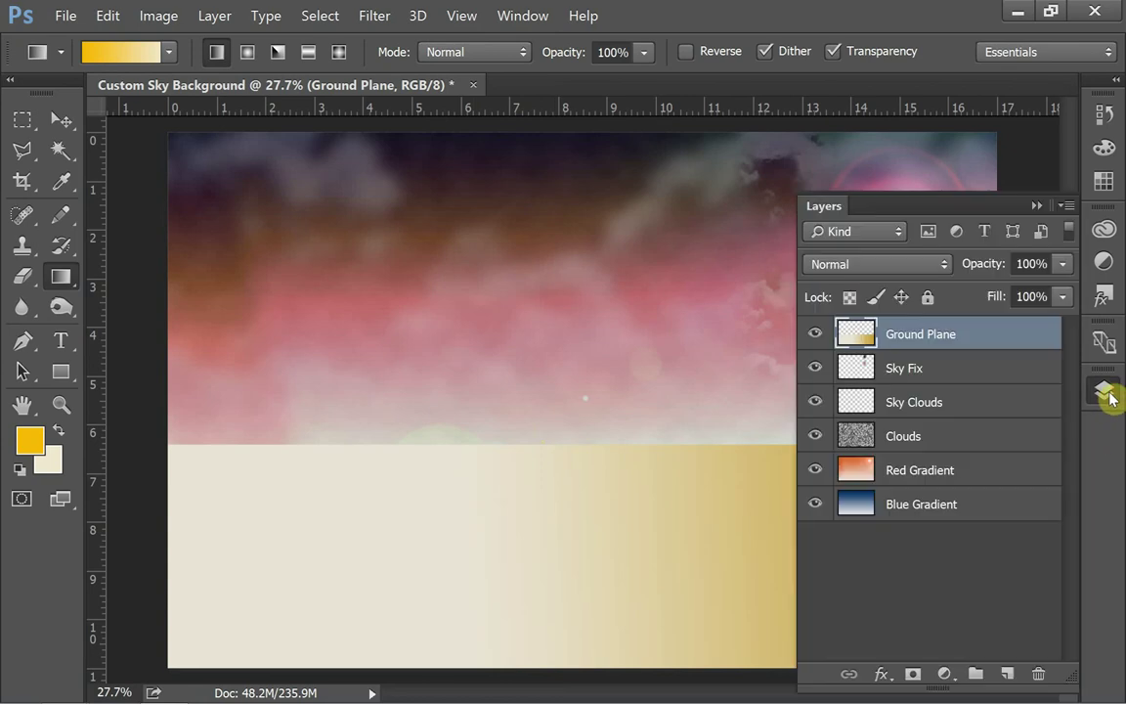
{"action": "left_click", "coordinate": [1036, 205]}
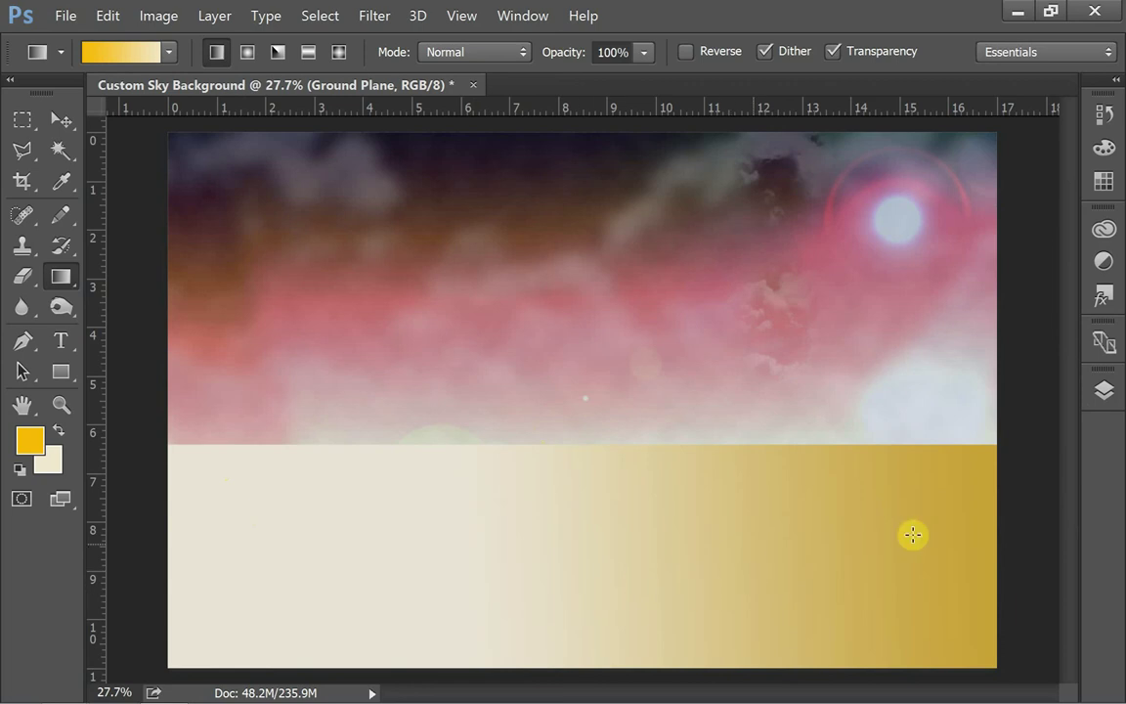
{"action": "left_click", "coordinate": [1103, 392]}
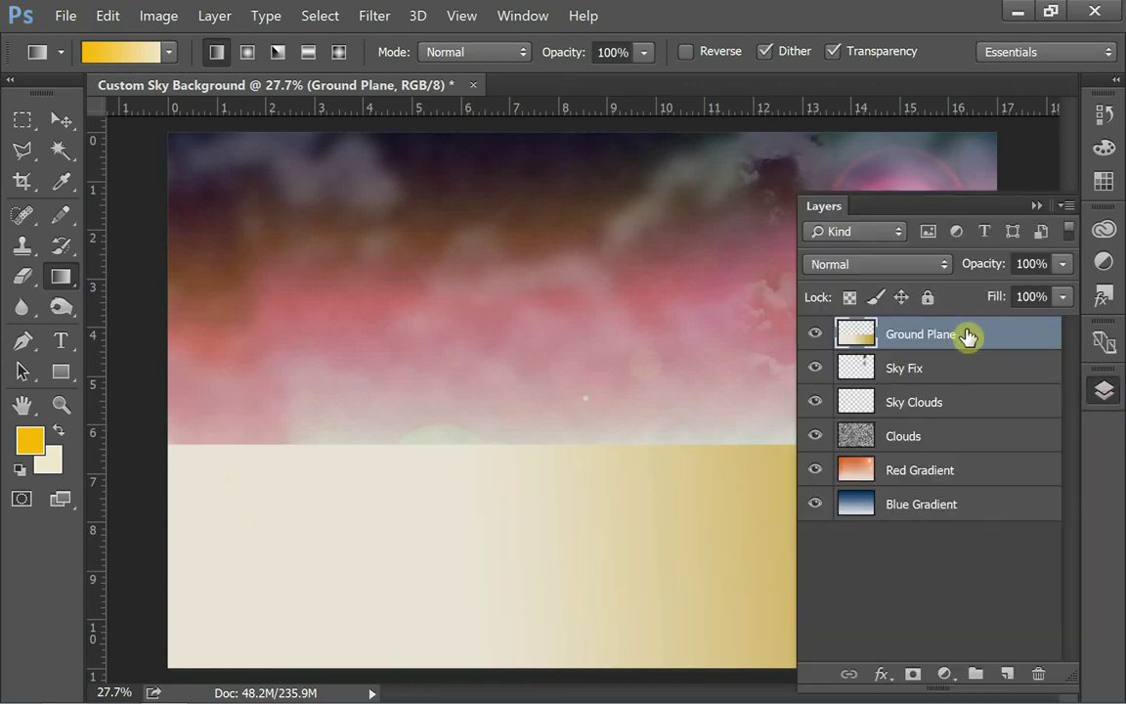
{"action": "left_click", "coordinate": [1032, 209]}
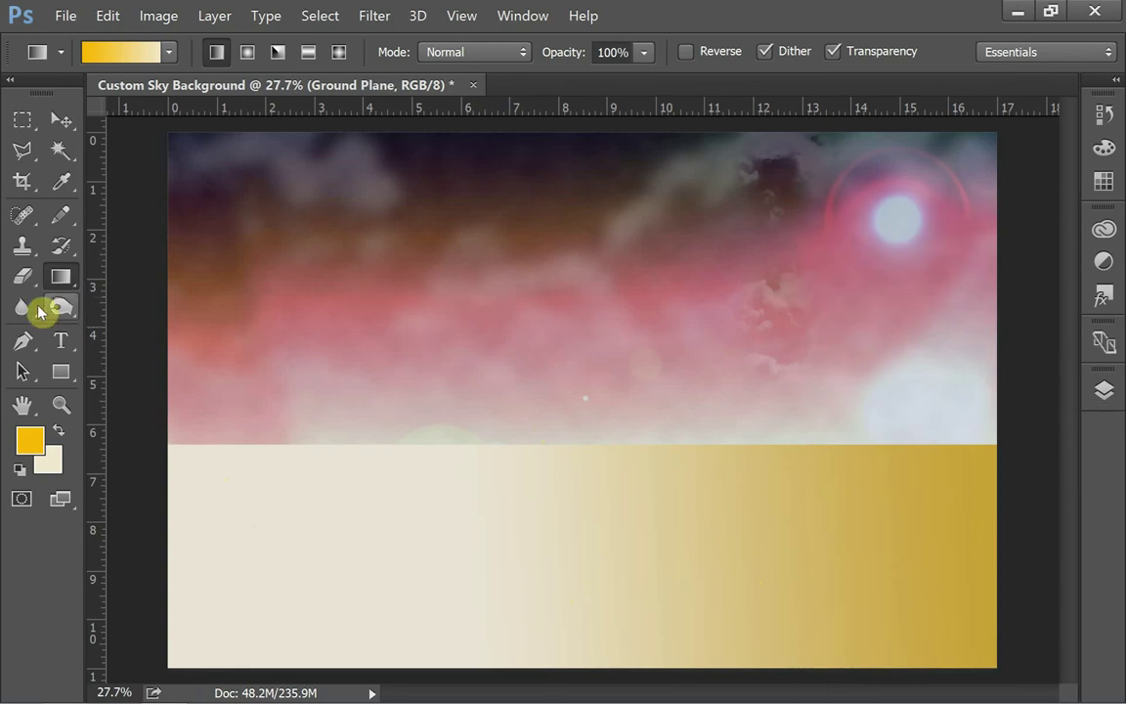
Step: Try sweeping the Burn Tool with the Midtones range across the ground plane, and undo it
{"action": "mouse_move", "coordinate": [62, 311]}
{"action": "left_mouse_down"}
{"action": "mouse_move", "coordinate": [101, 311]}
{"action": "mouse_move", "coordinate": [143, 340]}
{"action": "left_mouse_up"}
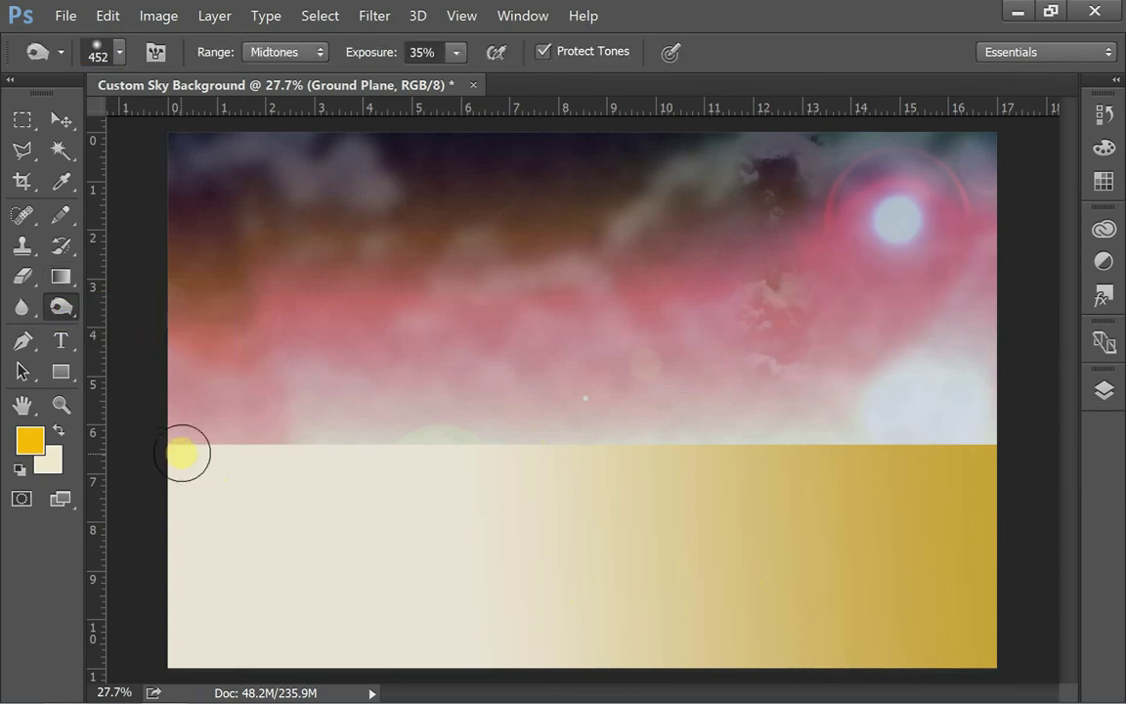
{"action": "mouse_move", "coordinate": [186, 451]}
{"action": "left_mouse_down"}
{"action": "mouse_move", "coordinate": [173, 532]}
{"action": "mouse_move", "coordinate": [214, 599]}
{"action": "mouse_move", "coordinate": [272, 599]}
{"action": "mouse_move", "coordinate": [285, 540]}
{"action": "mouse_move", "coordinate": [242, 549]}
{"action": "mouse_move", "coordinate": [359, 565]}
{"action": "mouse_move", "coordinate": [411, 522]}
{"action": "mouse_move", "coordinate": [383, 545]}
{"action": "mouse_move", "coordinate": [832, 621]}
{"action": "mouse_move", "coordinate": [820, 610]}
{"action": "mouse_move", "coordinate": [850, 622]}
{"action": "mouse_move", "coordinate": [833, 618]}
{"action": "mouse_move", "coordinate": [878, 597]}
{"action": "left_mouse_up"}
{"action": "mouse_move", "coordinate": [889, 562]}
{"action": "left_mouse_down"}
{"action": "mouse_move", "coordinate": [550, 487]}
{"action": "mouse_move", "coordinate": [307, 477]}
{"action": "left_mouse_up"}
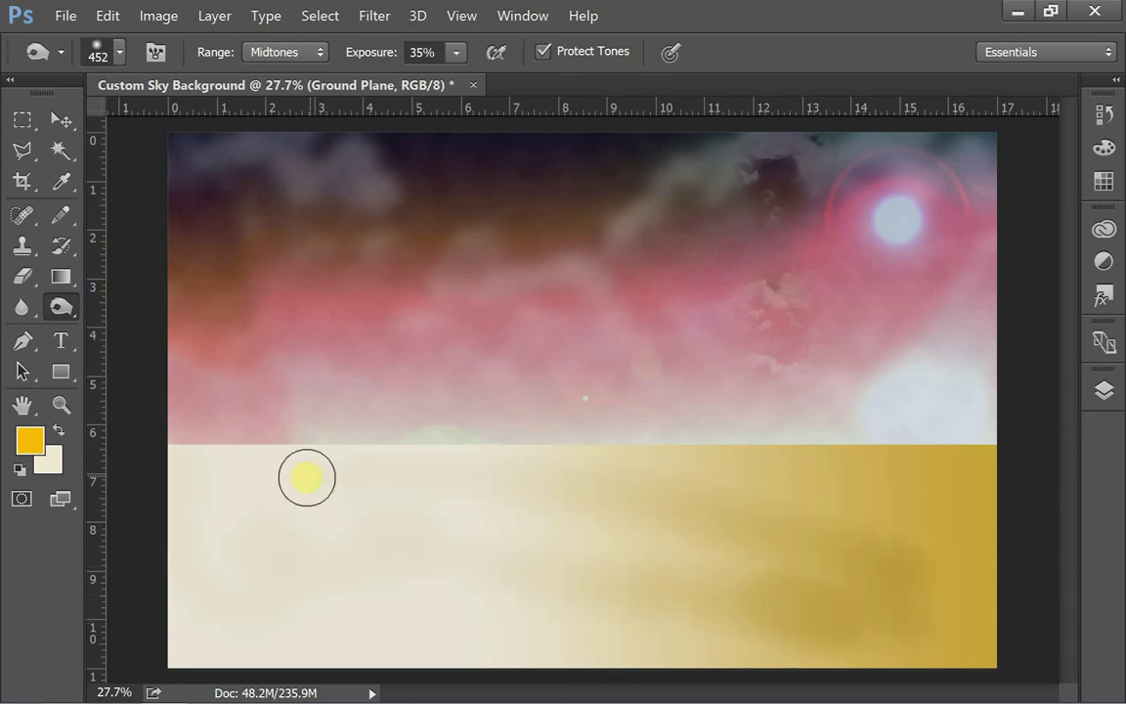
{"action": "key", "text": "ctrl+z"}
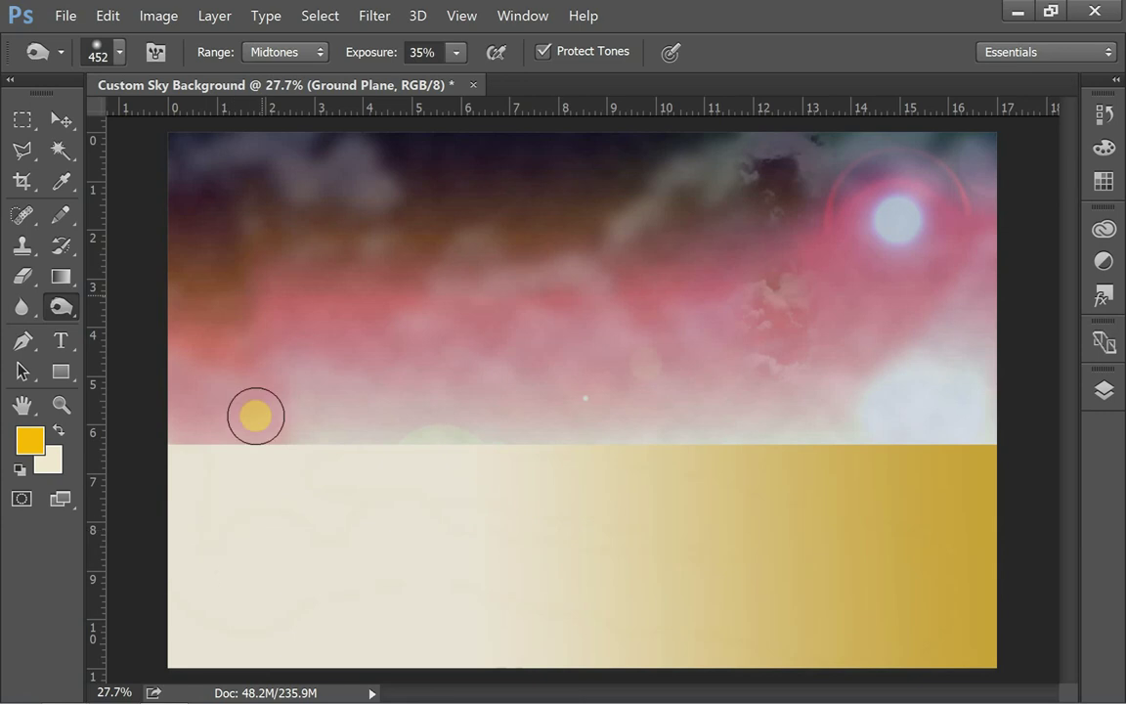
Step: Set the Burn Tool's range to Highlights and stroke down the ground plane's left edge and across its upper right part
{"action": "left_click", "coordinate": [321, 53]}
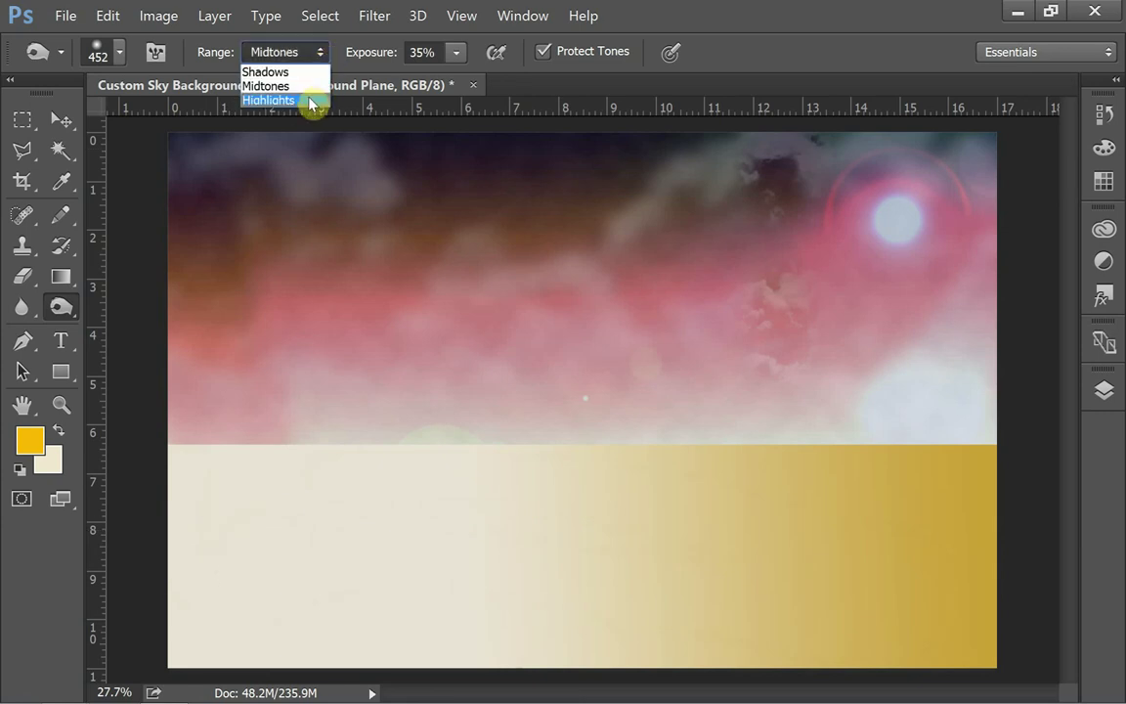
{"action": "left_click", "coordinate": [306, 98]}
{"action": "mouse_move", "coordinate": [171, 472]}
{"action": "left_mouse_down"}
{"action": "mouse_move", "coordinate": [184, 511]}
{"action": "mouse_move", "coordinate": [181, 586]}
{"action": "mouse_move", "coordinate": [164, 648]}
{"action": "mouse_move", "coordinate": [157, 640]}
{"action": "left_mouse_up"}
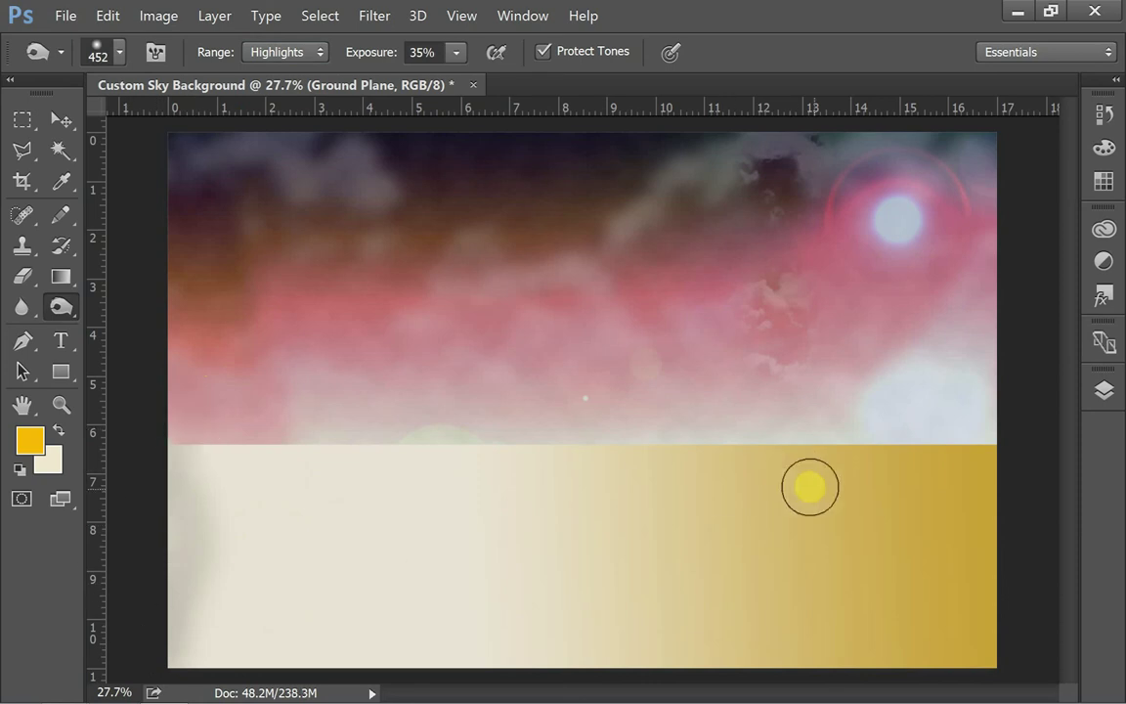
{"action": "mouse_move", "coordinate": [809, 485]}
{"action": "left_mouse_down"}
{"action": "mouse_move", "coordinate": [978, 470]}
{"action": "mouse_move", "coordinate": [970, 459]}
{"action": "left_mouse_up"}
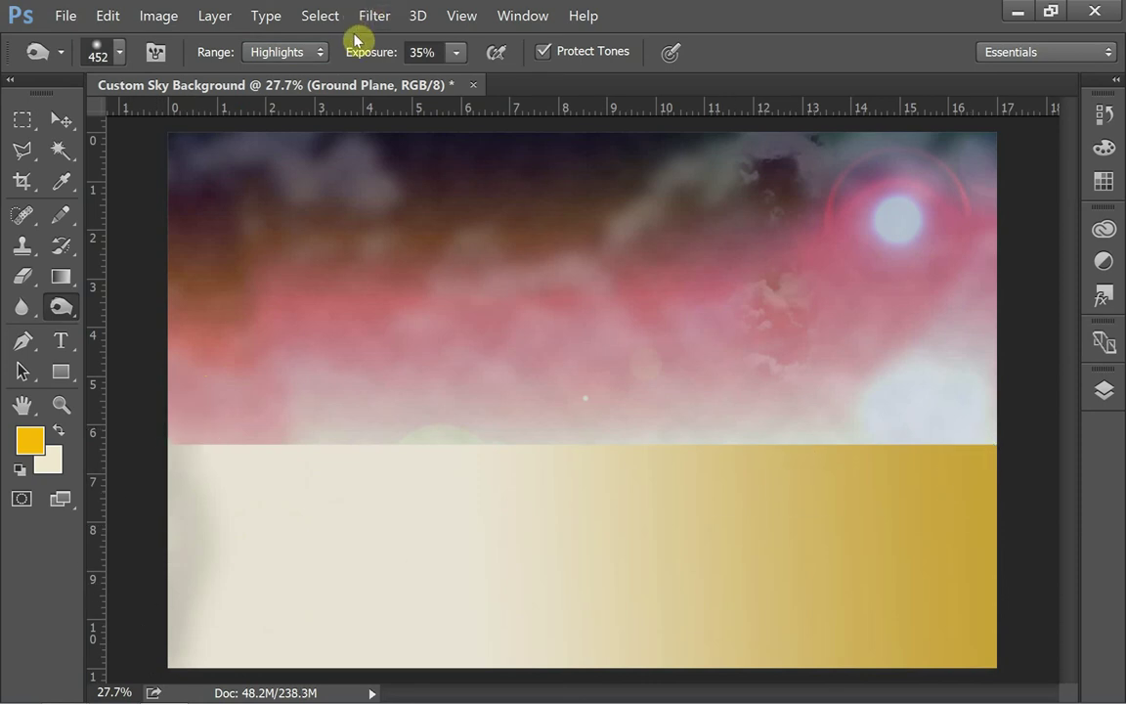
Step: Burn the ground plane's right edge and lower right corner with the Shadows range, then its gold area with the Midtones range
{"action": "left_click", "coordinate": [324, 53]}
{"action": "left_click", "coordinate": [311, 70]}
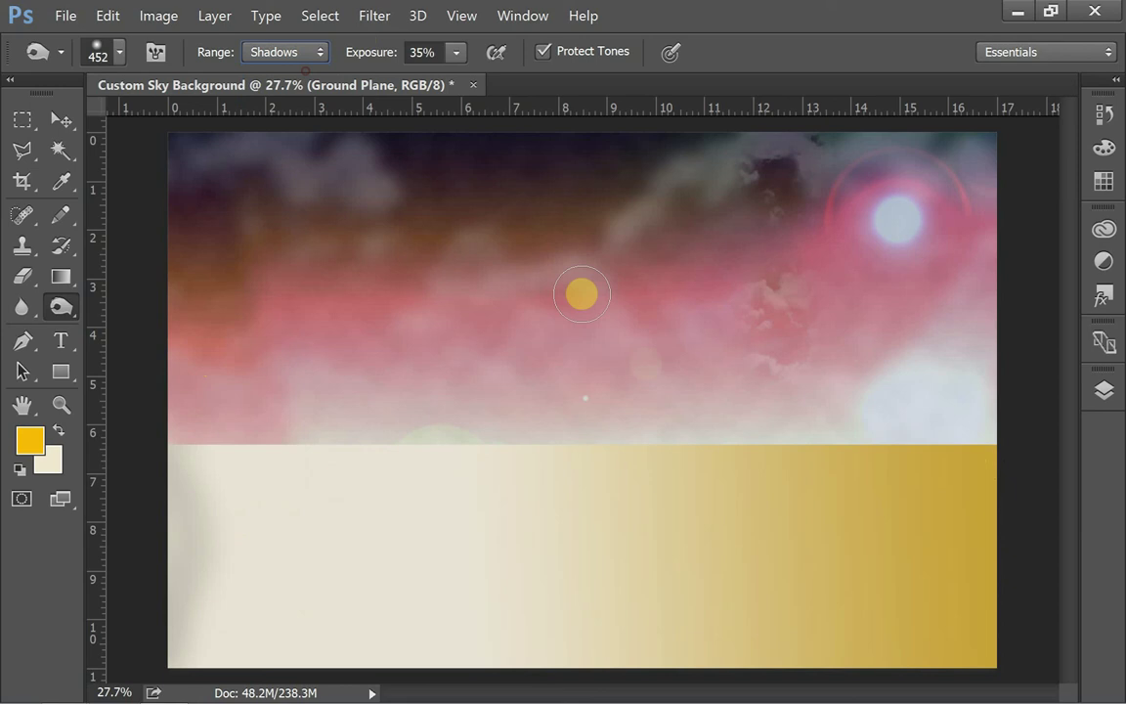
{"action": "mouse_move", "coordinate": [960, 468]}
{"action": "left_mouse_down"}
{"action": "mouse_move", "coordinate": [976, 468]}
{"action": "mouse_move", "coordinate": [998, 594]}
{"action": "mouse_move", "coordinate": [919, 663]}
{"action": "left_mouse_up"}
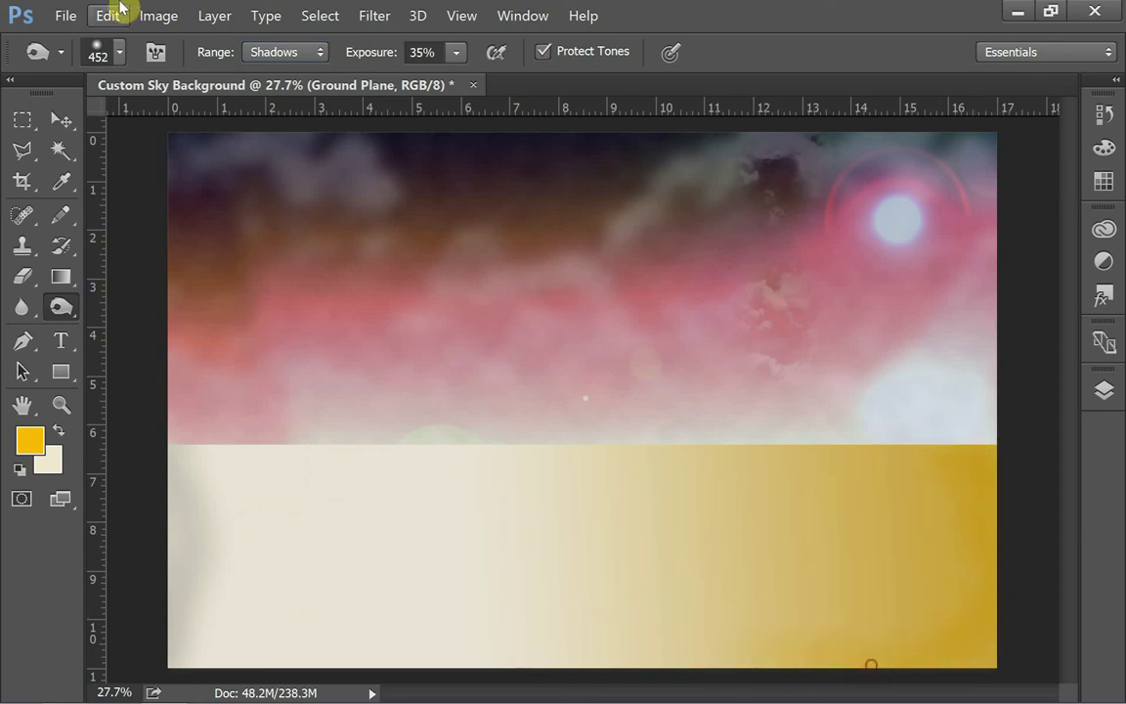
{"action": "left_click", "coordinate": [264, 64]}
{"action": "left_click", "coordinate": [269, 87]}
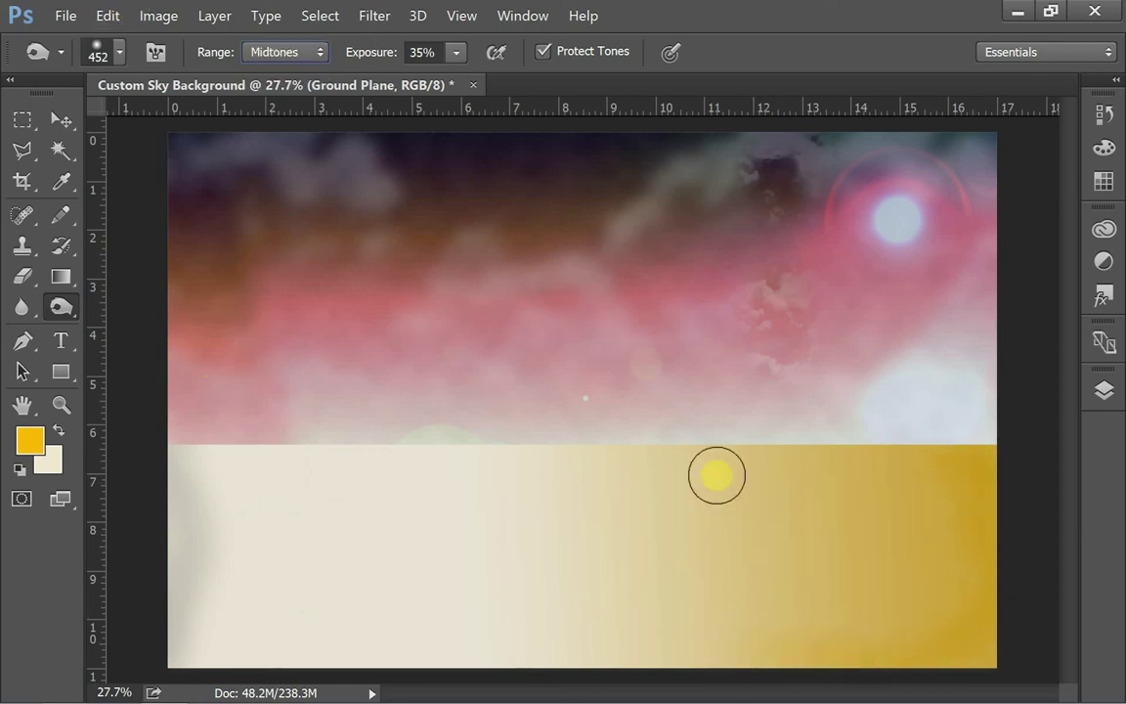
{"action": "mouse_move", "coordinate": [758, 479]}
{"action": "left_mouse_down"}
{"action": "mouse_move", "coordinate": [843, 530]}
{"action": "mouse_move", "coordinate": [771, 578]}
{"action": "mouse_move", "coordinate": [774, 587]}
{"action": "mouse_move", "coordinate": [983, 677]}
{"action": "mouse_move", "coordinate": [838, 500]}
{"action": "mouse_move", "coordinate": [875, 463]}
{"action": "mouse_move", "coordinate": [838, 451]}
{"action": "mouse_move", "coordinate": [987, 463]}
{"action": "mouse_move", "coordinate": [956, 536]}
{"action": "mouse_move", "coordinate": [993, 608]}
{"action": "mouse_move", "coordinate": [989, 662]}
{"action": "mouse_move", "coordinate": [808, 656]}
{"action": "mouse_move", "coordinate": [706, 622]}
{"action": "mouse_move", "coordinate": [740, 647]}
{"action": "mouse_move", "coordinate": [962, 673]}
{"action": "mouse_move", "coordinate": [652, 616]}
{"action": "left_mouse_up"}
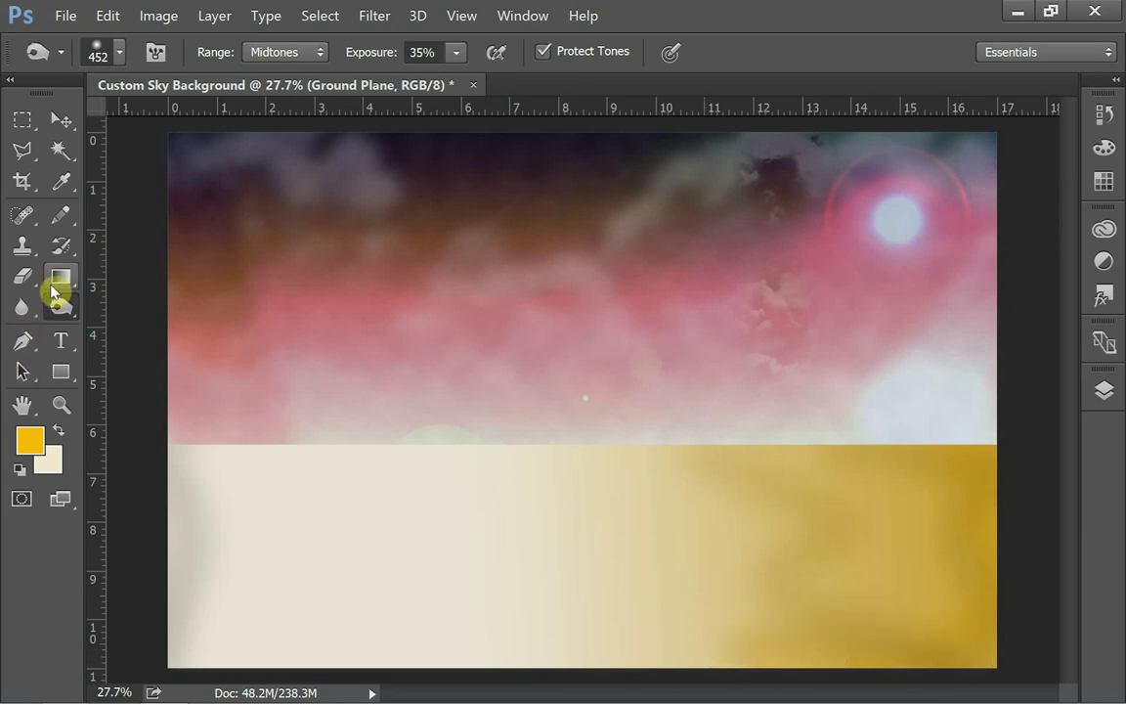
Step: Lighten the ground plane along its upper edge with the Dodge Tool, using the Midtones range at 60% exposure
{"action": "left_click", "coordinate": [59, 307]}
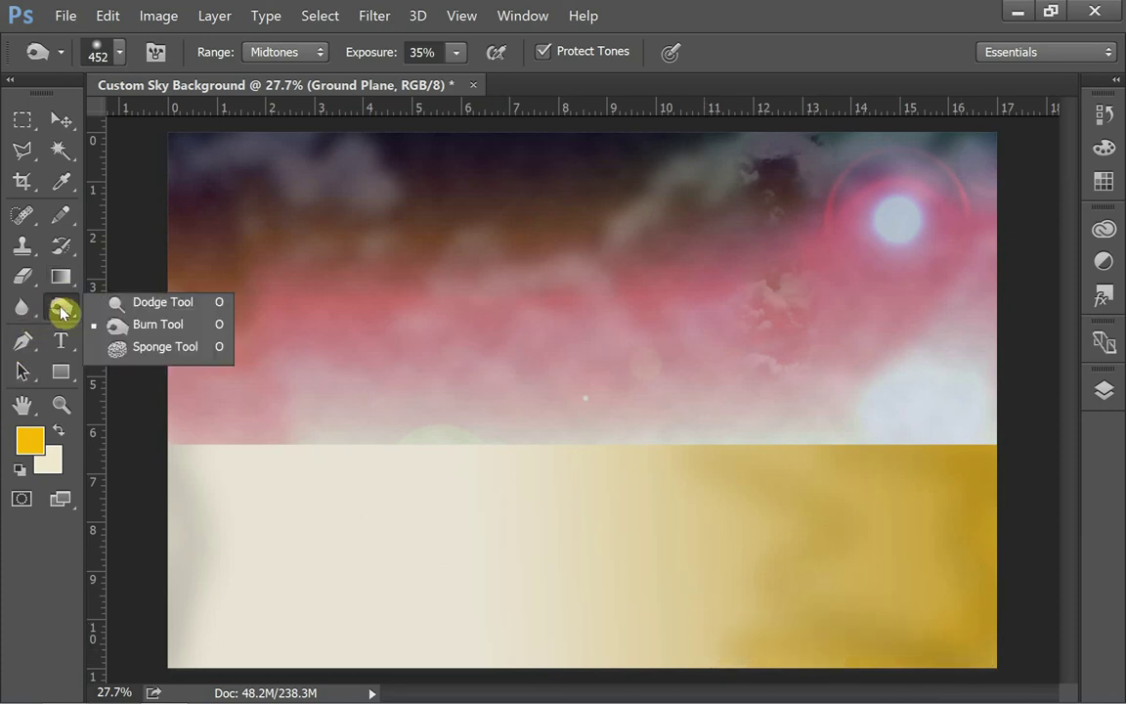
{"action": "left_click", "coordinate": [146, 302]}
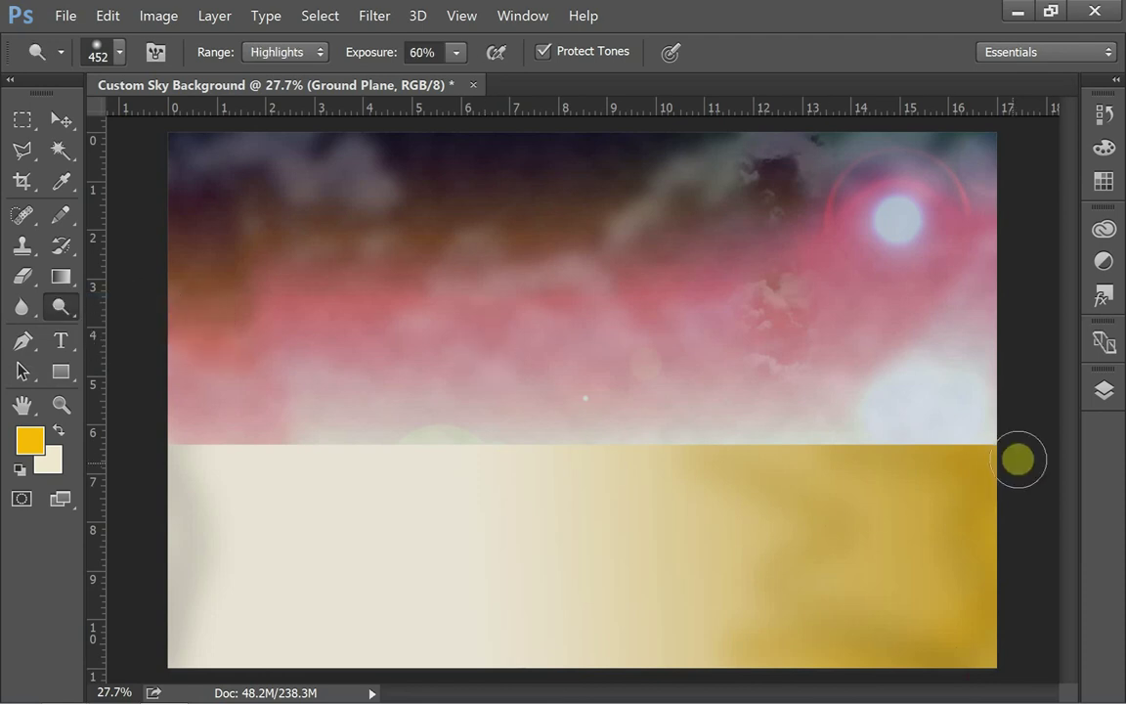
{"action": "left_click", "coordinate": [292, 51]}
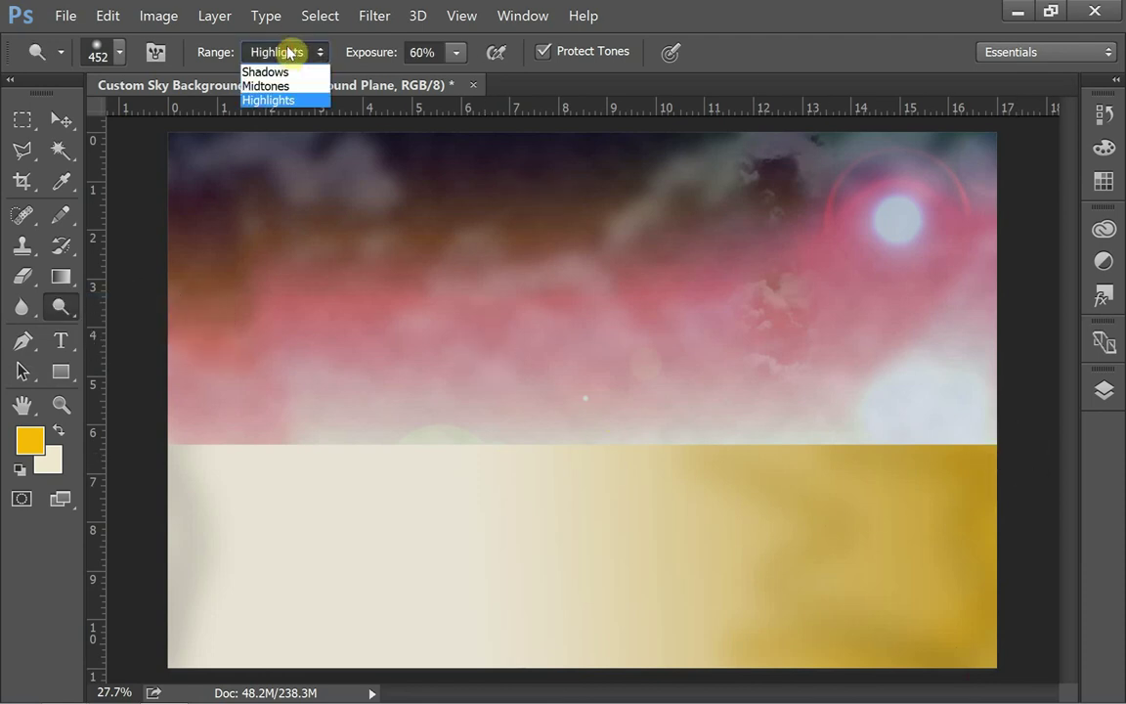
{"action": "left_click", "coordinate": [285, 87]}
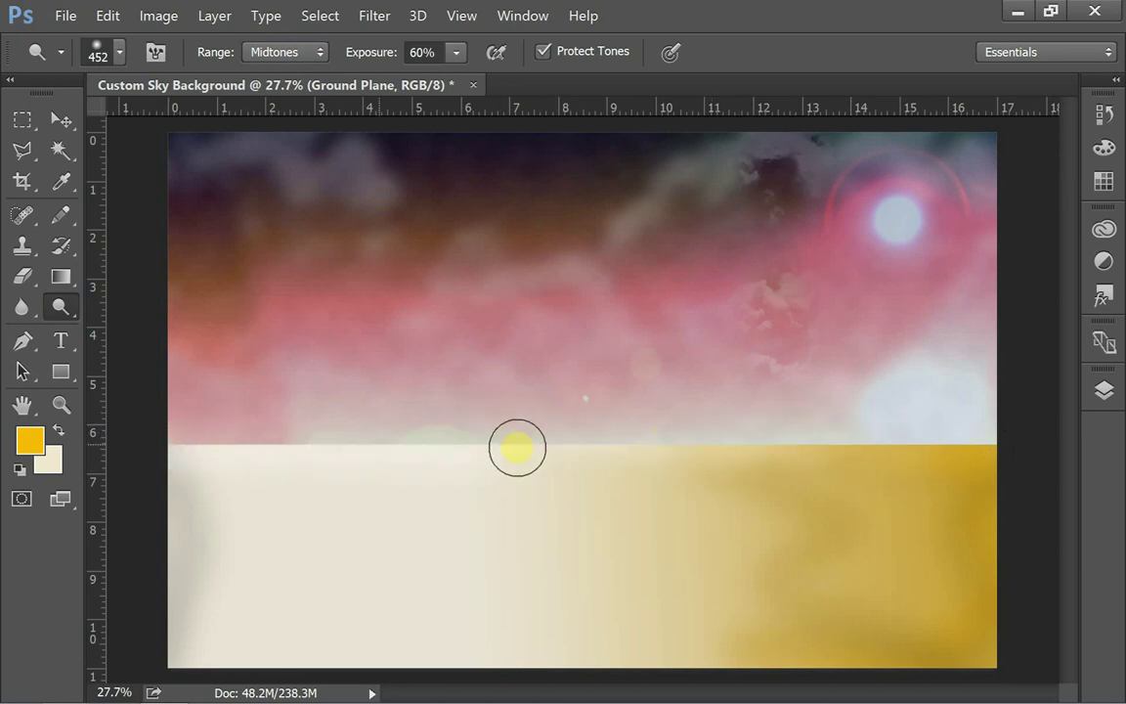
{"action": "mouse_move", "coordinate": [739, 451]}
{"action": "left_mouse_down"}
{"action": "mouse_move", "coordinate": [884, 465]}
{"action": "mouse_move", "coordinate": [995, 457]}
{"action": "mouse_move", "coordinate": [692, 436]}
{"action": "mouse_move", "coordinate": [502, 251]}
{"action": "mouse_move", "coordinate": [721, 435]}
{"action": "mouse_move", "coordinate": [947, 436]}
{"action": "left_mouse_up"}
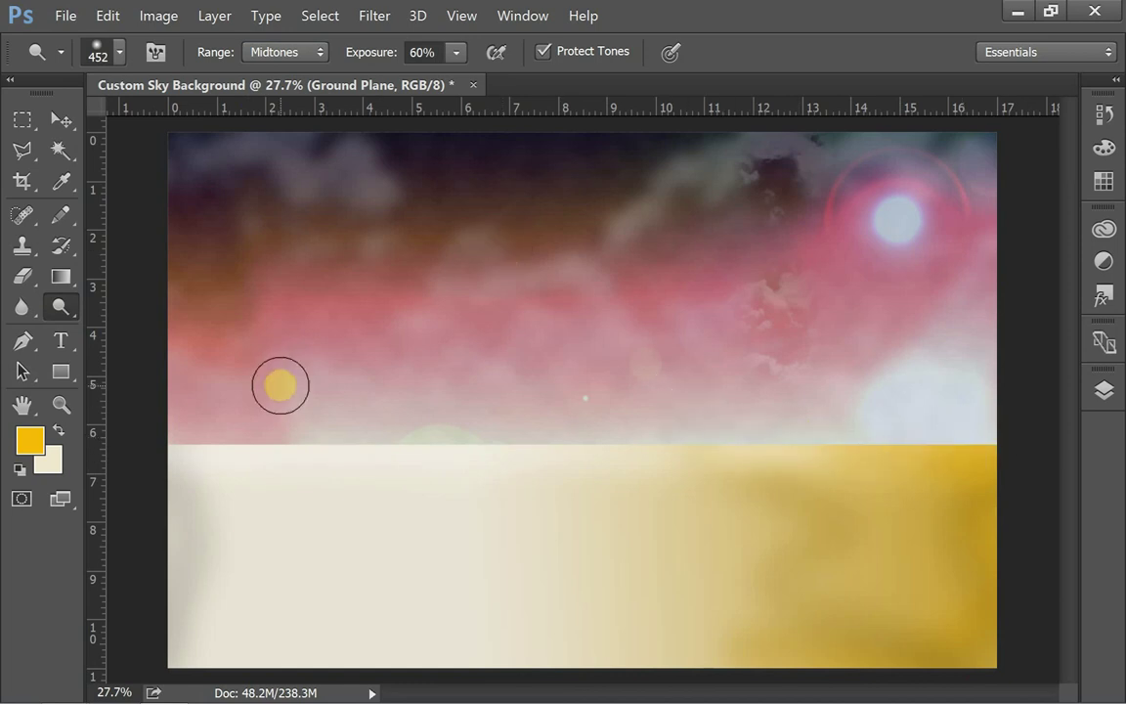
{"action": "mouse_move", "coordinate": [280, 386]}
{"action": "left_mouse_down"}
{"action": "mouse_move", "coordinate": [327, 429]}
{"action": "mouse_move", "coordinate": [169, 422]}
{"action": "mouse_move", "coordinate": [348, 459]}
{"action": "mouse_move", "coordinate": [827, 431]}
{"action": "mouse_move", "coordinate": [972, 407]}
{"action": "mouse_move", "coordinate": [1056, 438]}
{"action": "mouse_move", "coordinate": [225, 391]}
{"action": "mouse_move", "coordinate": [188, 435]}
{"action": "left_mouse_up"}
{"action": "left_click_drag", "start_coordinate": [878, 420], "coordinate": [847, 447]}
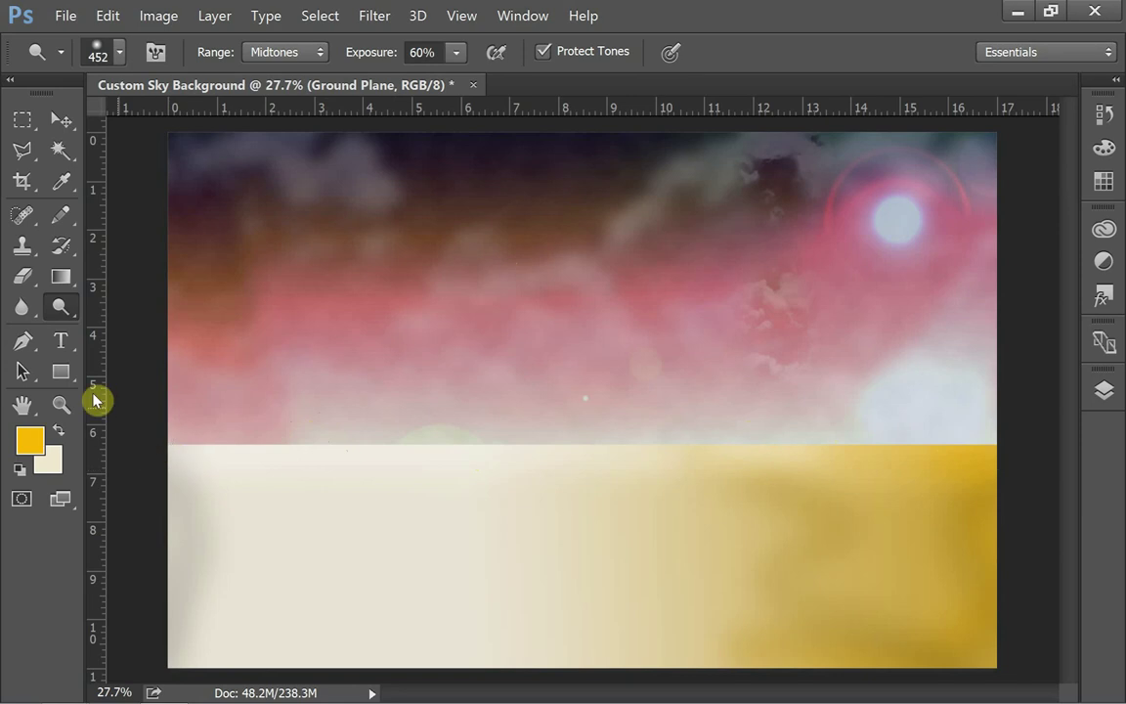
Step: Try erasing along the ground plane's upper edge with a soft 498 px Eraser, and undo it
{"action": "left_click", "coordinate": [17, 282]}
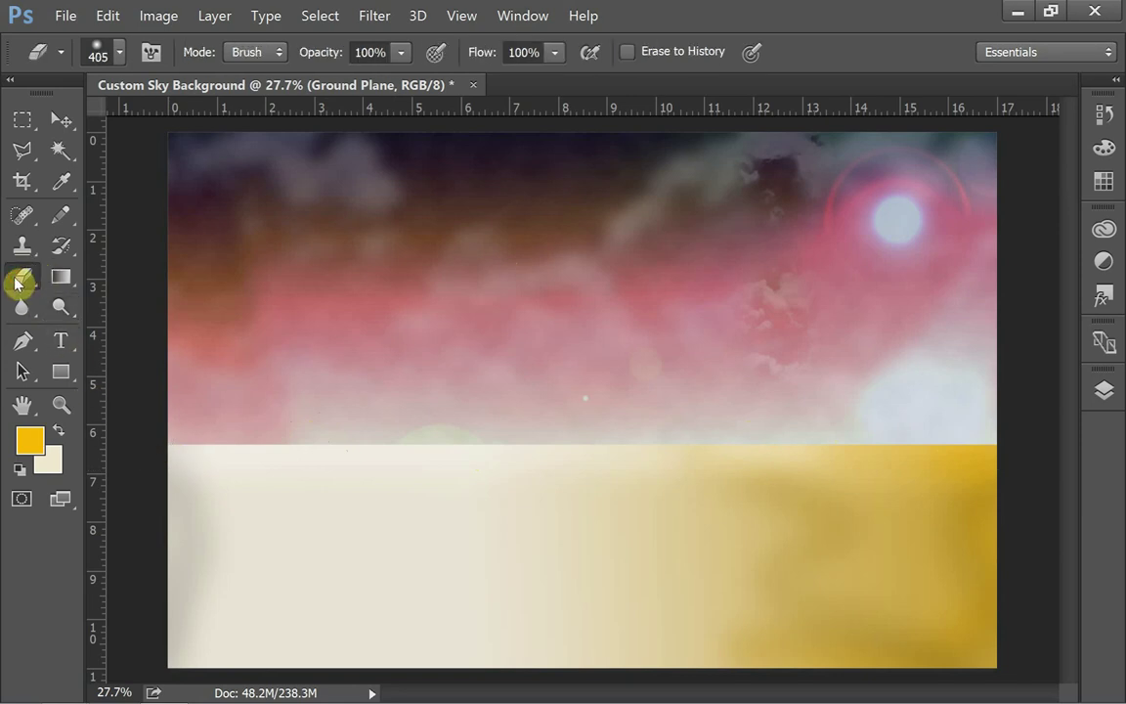
{"action": "left_click", "coordinate": [119, 52]}
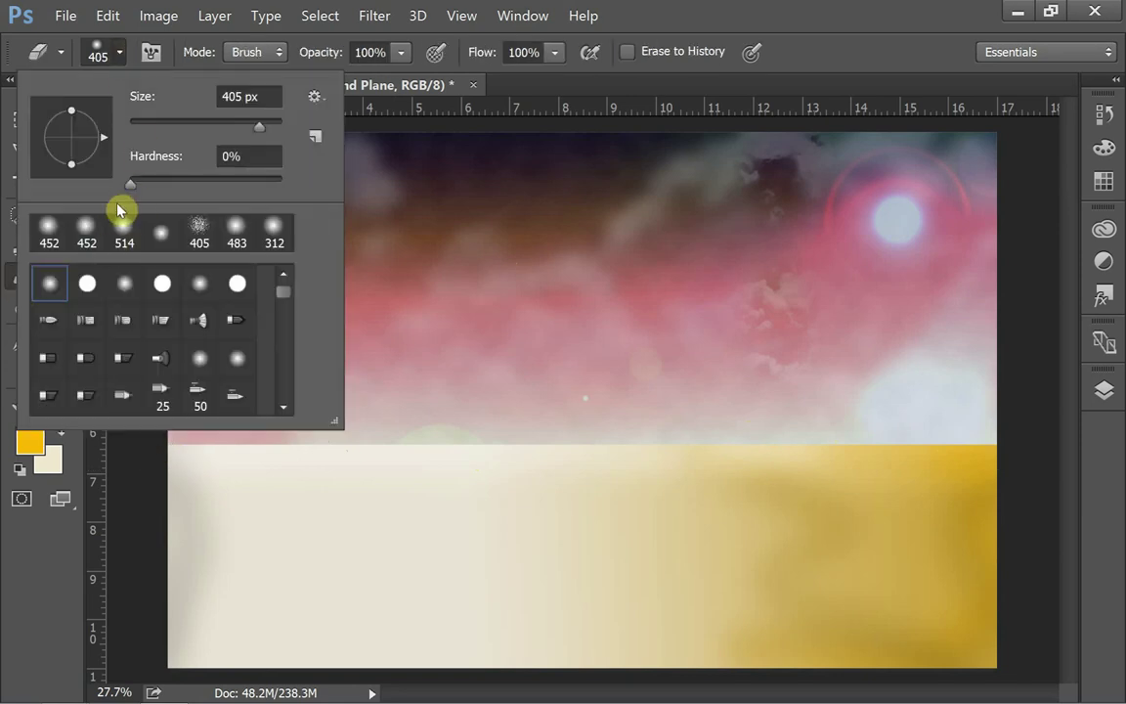
{"action": "left_click", "coordinate": [50, 235]}
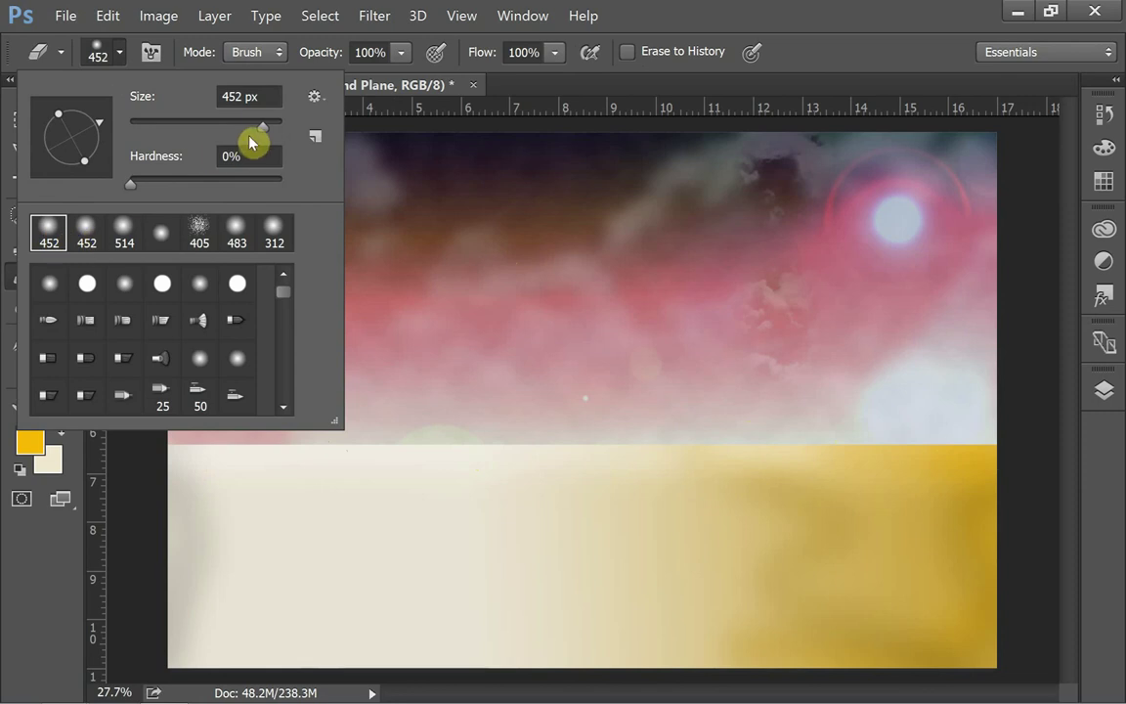
{"action": "left_click_drag", "start_coordinate": [267, 134], "coordinate": [272, 132]}
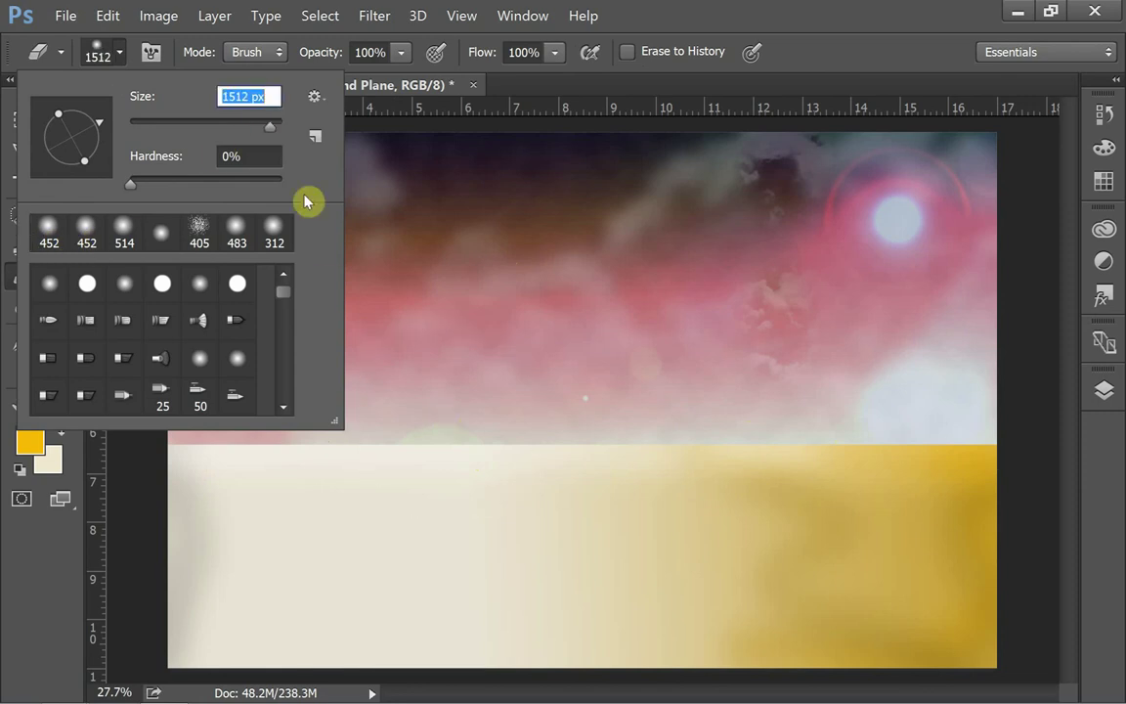
{"action": "left_click_drag", "start_coordinate": [259, 134], "coordinate": [271, 133]}
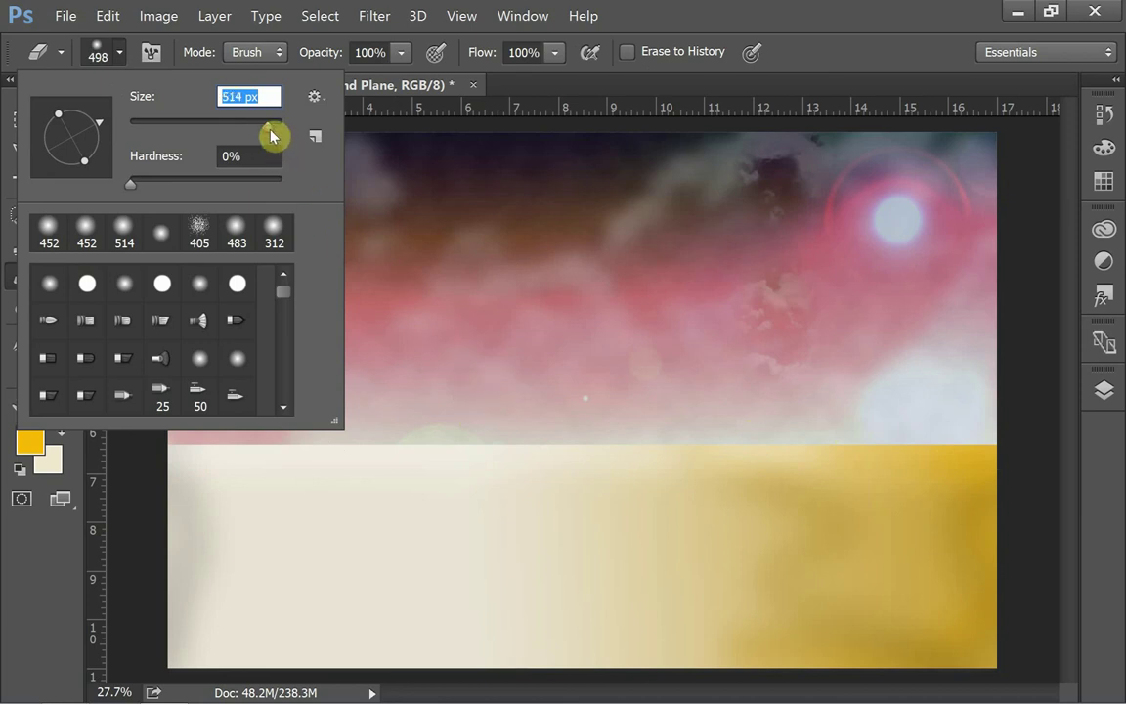
{"action": "left_click_drag", "start_coordinate": [271, 140], "coordinate": [271, 140]}
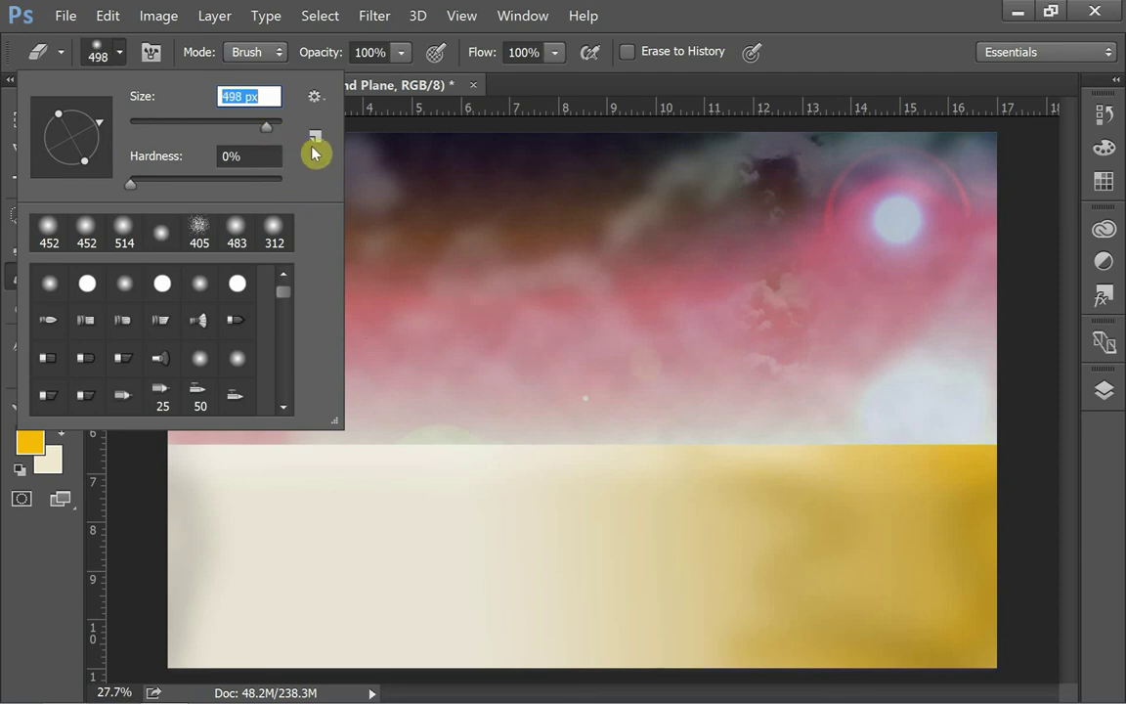
{"action": "left_click", "coordinate": [107, 52]}
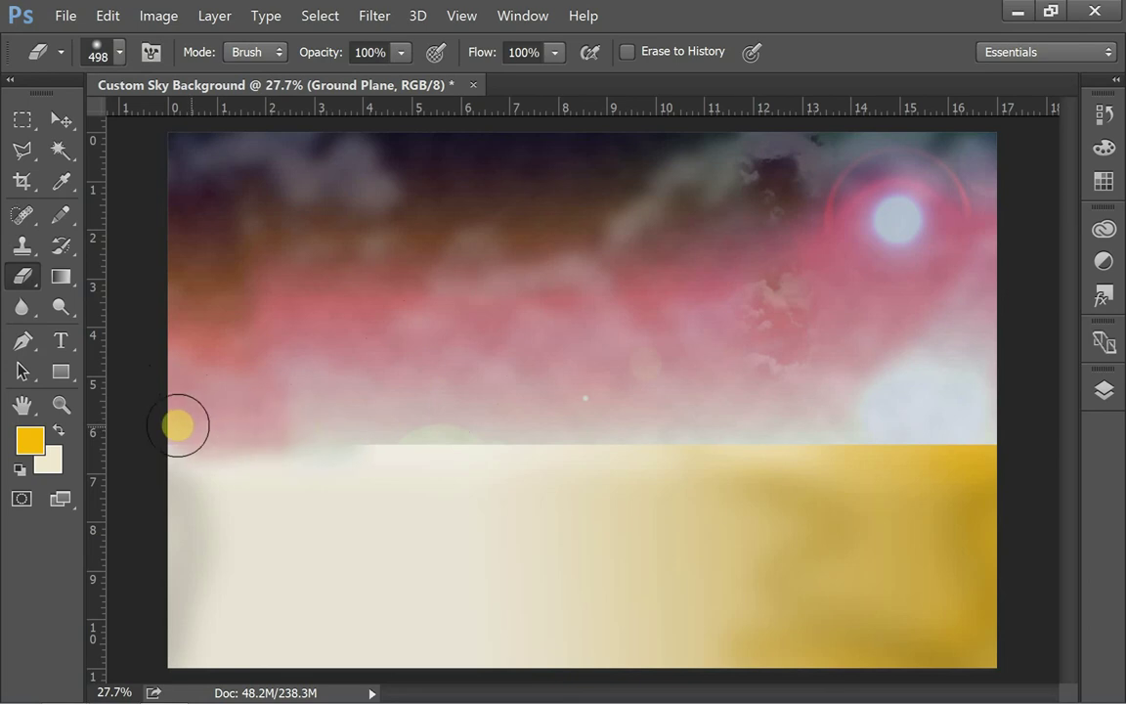
{"action": "left_click_drag", "start_coordinate": [335, 430], "coordinate": [991, 445]}
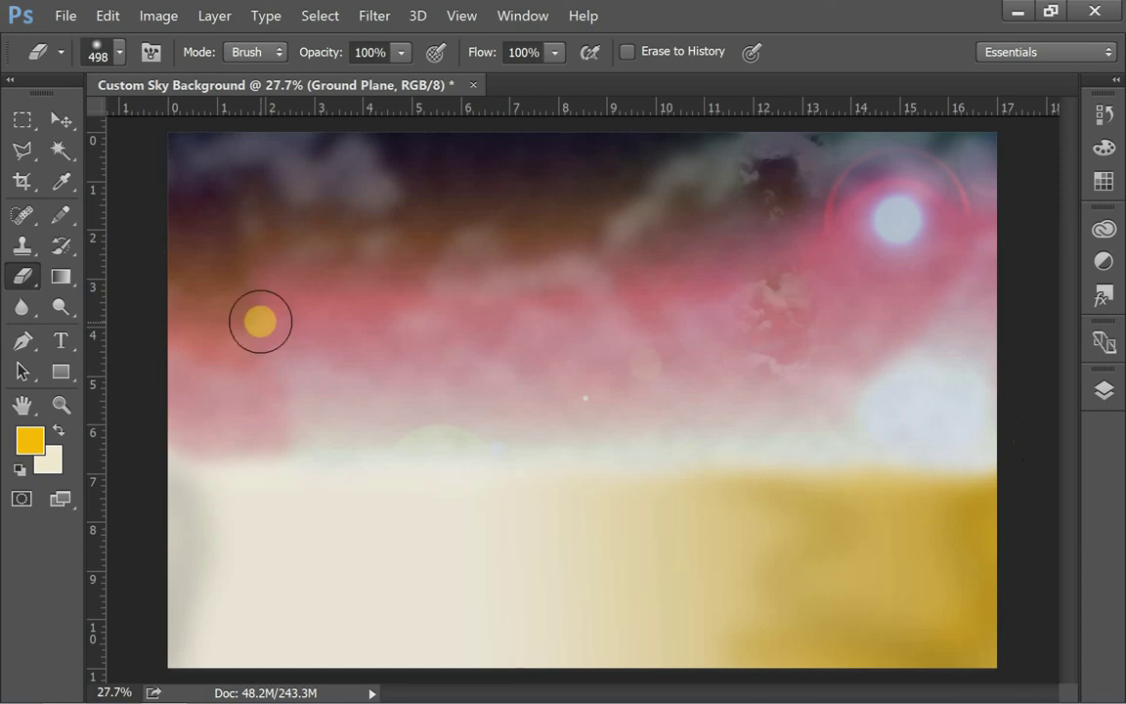
{"action": "key", "text": "ctrl+z"}
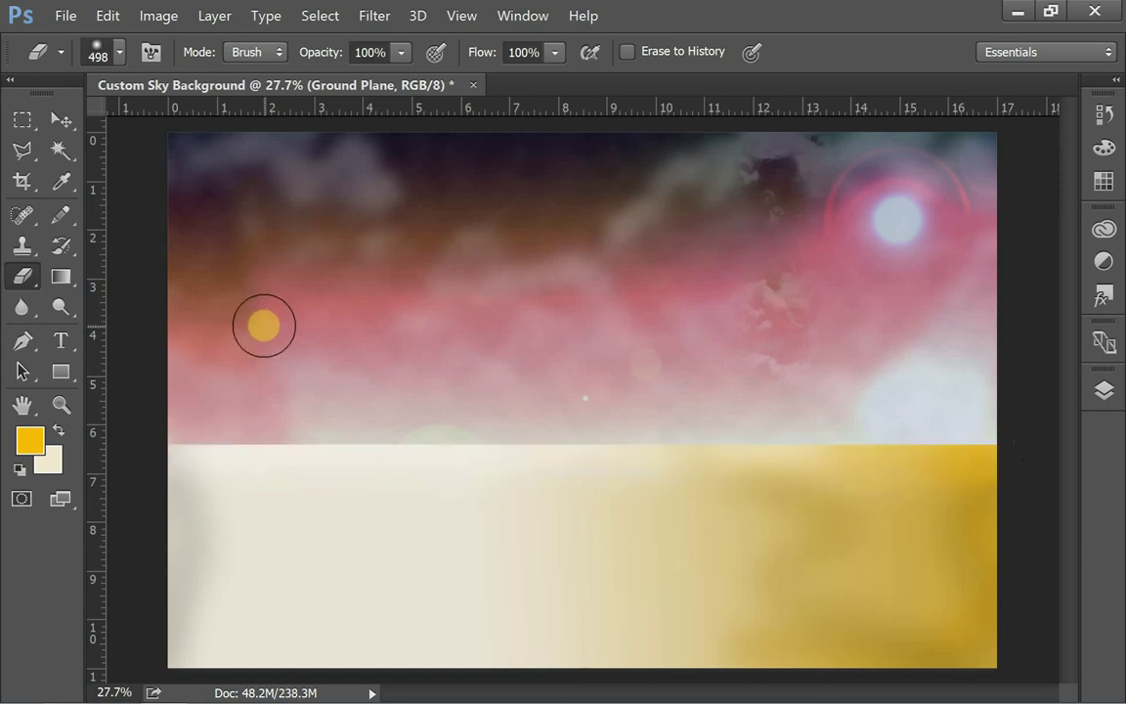
Step: Soften the ground plane's whole upper edge into the sky with a soft 1860 px Eraser
{"action": "left_click", "coordinate": [122, 51]}
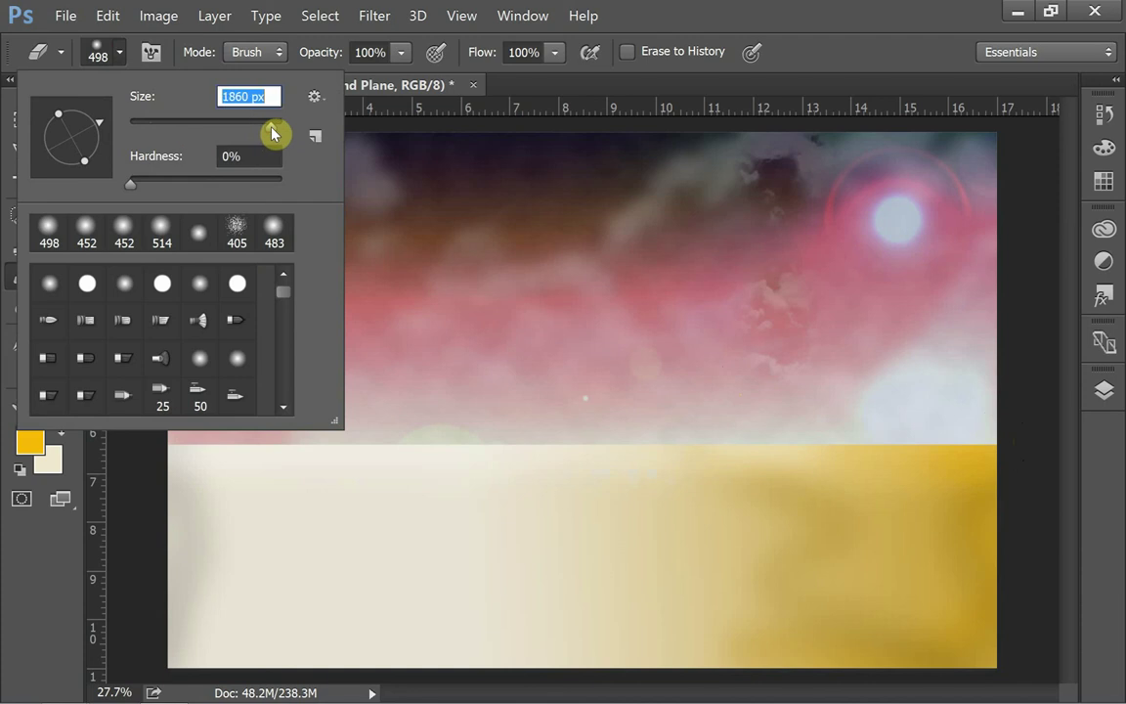
{"action": "left_click_drag", "start_coordinate": [274, 134], "coordinate": [272, 128]}
{"action": "left_click", "coordinate": [596, 311]}
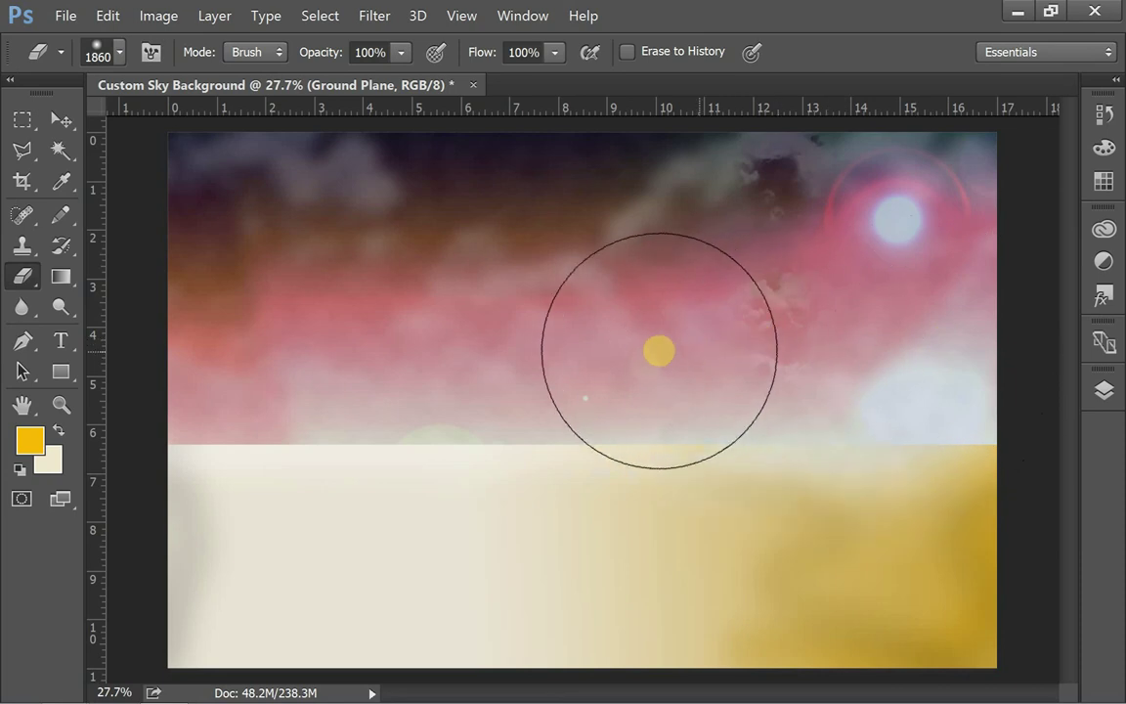
{"action": "mouse_move", "coordinate": [406, 357]}
{"action": "left_mouse_down"}
{"action": "mouse_move", "coordinate": [214, 356]}
{"action": "mouse_move", "coordinate": [382, 338]}
{"action": "left_mouse_up"}
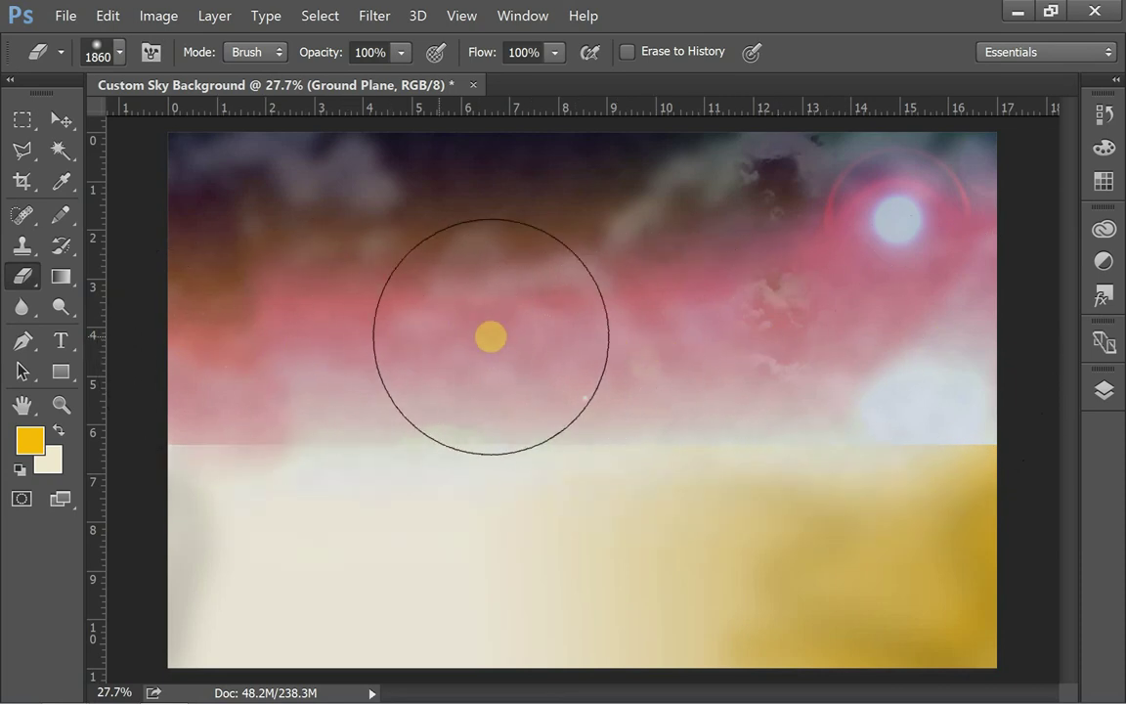
{"action": "mouse_move", "coordinate": [850, 349]}
{"action": "left_mouse_down"}
{"action": "mouse_move", "coordinate": [952, 344]}
{"action": "mouse_move", "coordinate": [920, 336]}
{"action": "mouse_move", "coordinate": [959, 349]}
{"action": "left_mouse_up"}
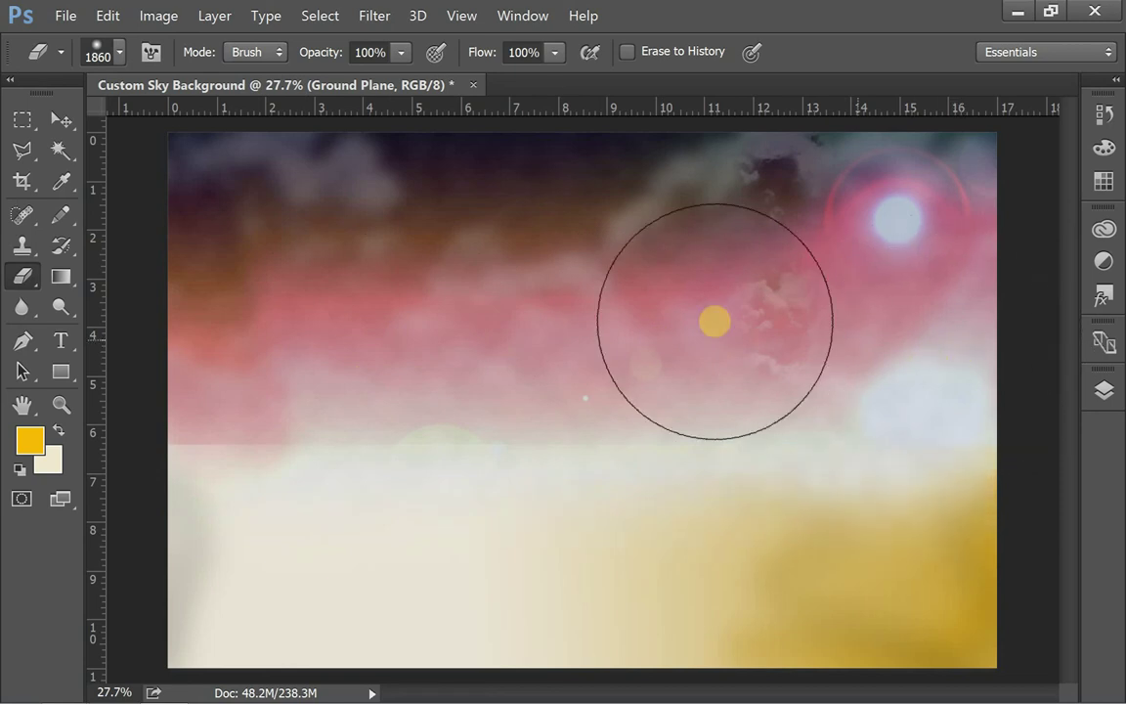
{"action": "mouse_move", "coordinate": [209, 349]}
{"action": "left_mouse_down"}
{"action": "mouse_move", "coordinate": [236, 339]}
{"action": "mouse_move", "coordinate": [176, 345]}
{"action": "mouse_move", "coordinate": [179, 324]}
{"action": "left_mouse_up"}
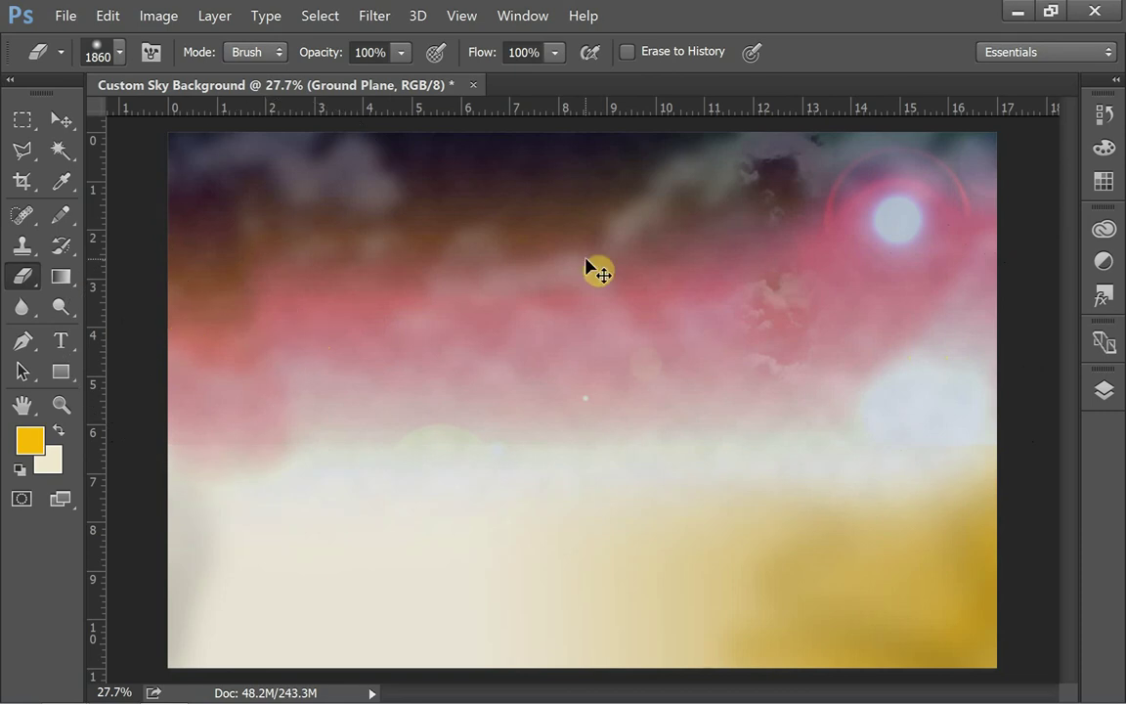
Step: Compare the horizon without and with the erasing by undoing and redoing it, and check the layer stack
{"action": "key", "text": "ctrl+z"}
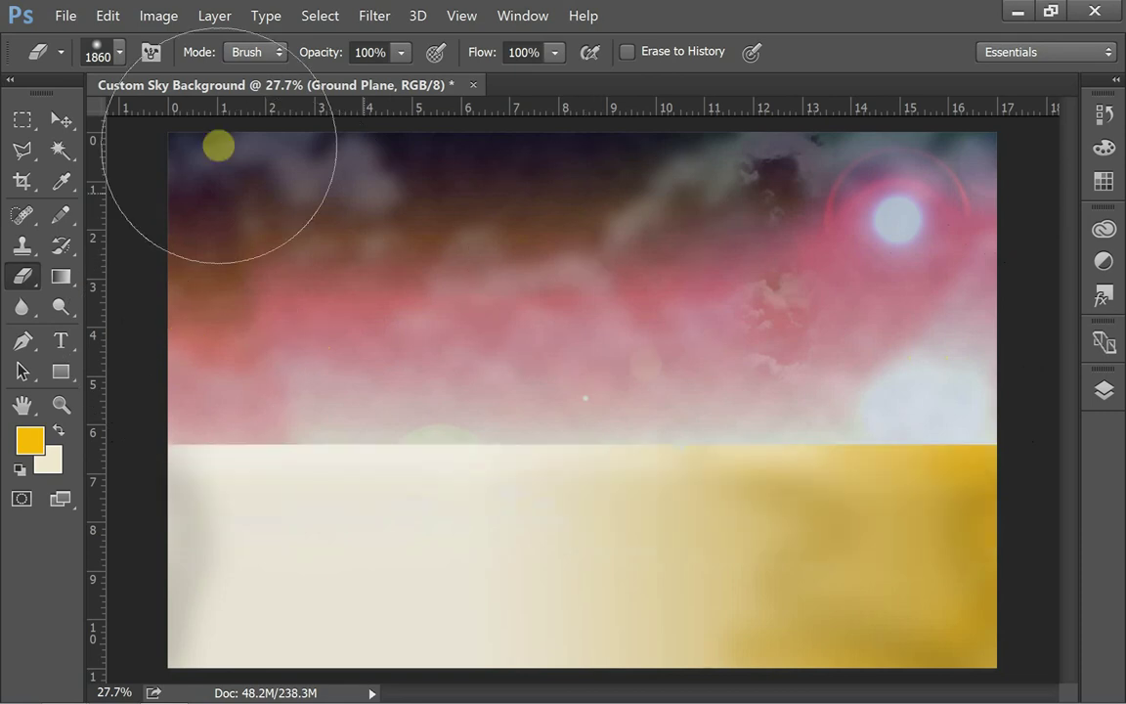
{"action": "left_click", "coordinate": [104, 16]}
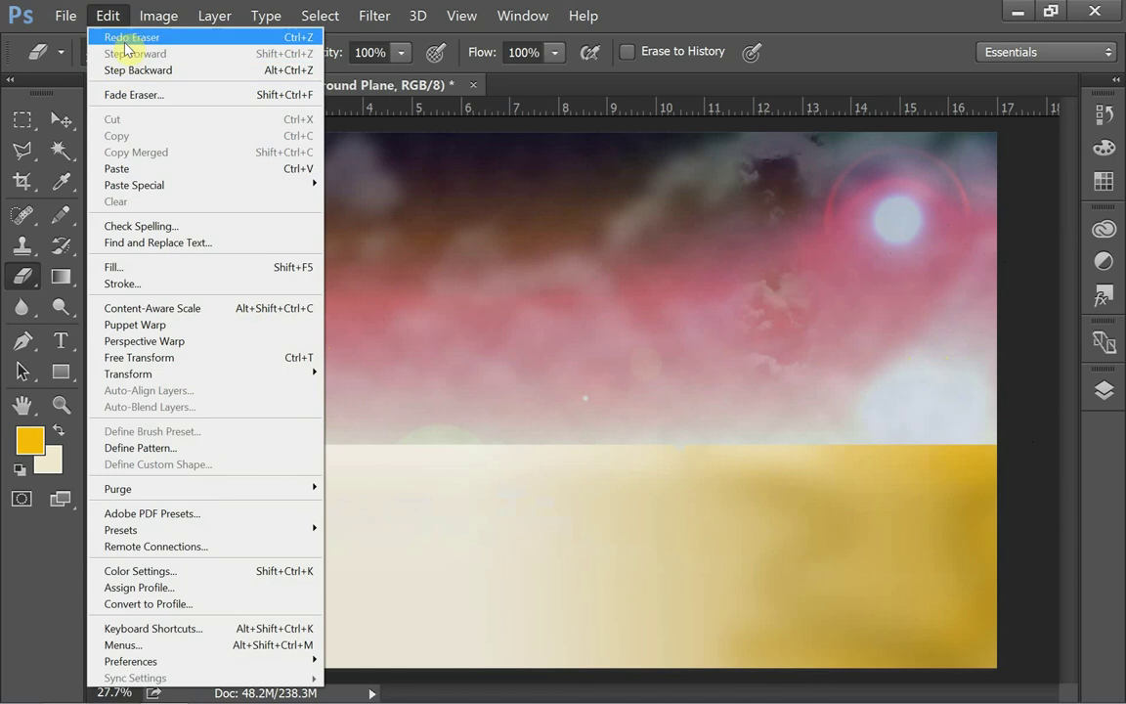
{"action": "left_click", "coordinate": [118, 37]}
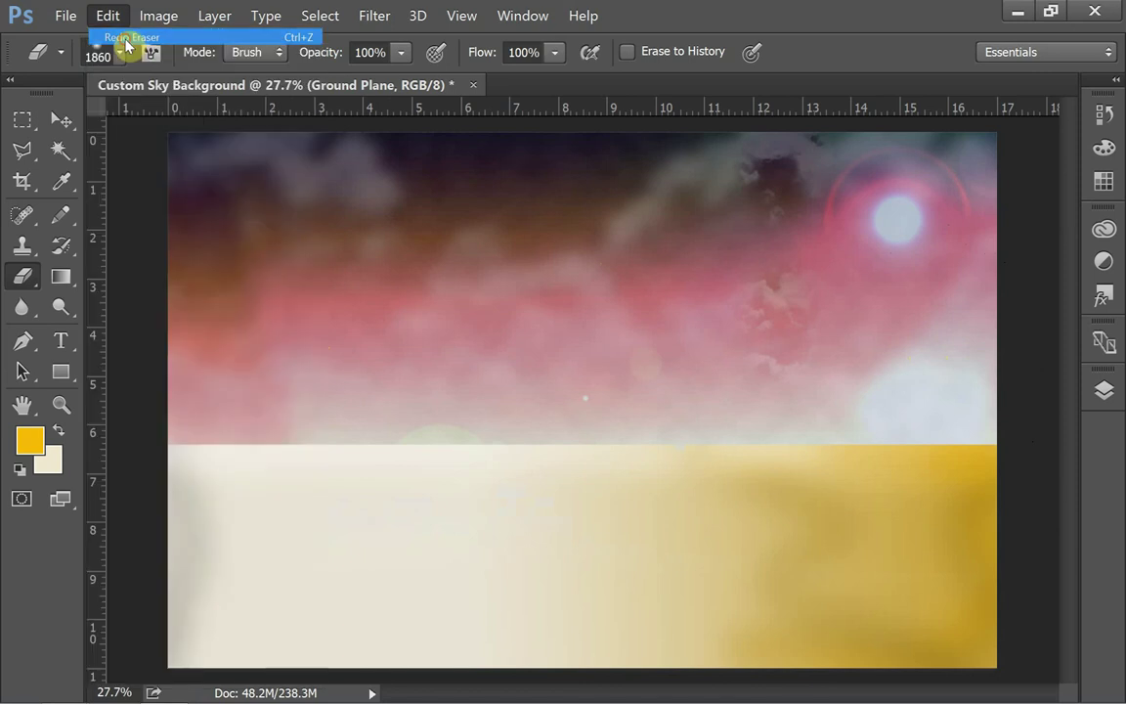
{"action": "left_click", "coordinate": [1106, 394]}
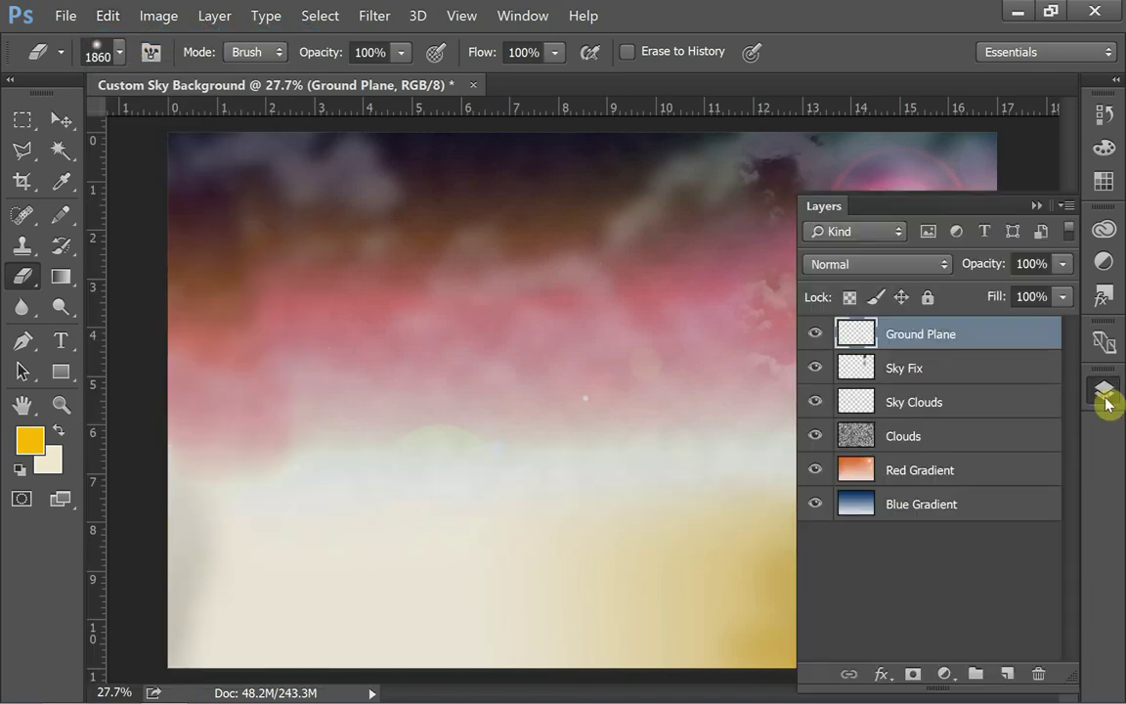
{"action": "left_click", "coordinate": [1036, 207]}
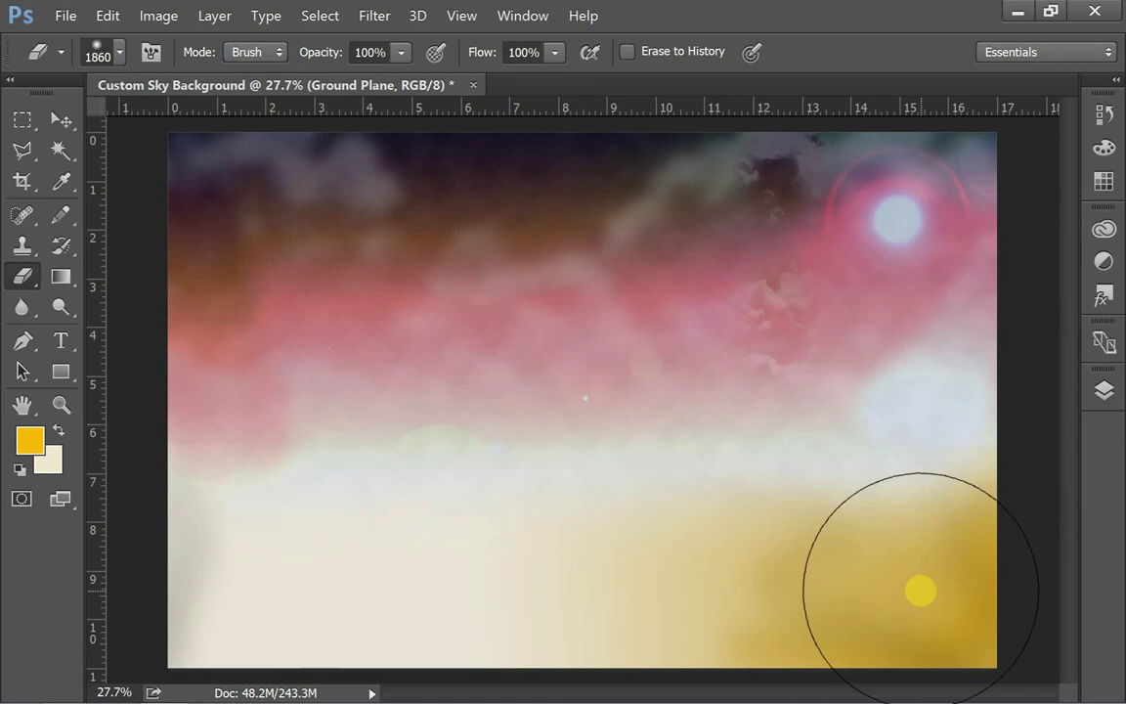
Step: Darken the ground plane's left edge with the Burn Tool, using the Midtones range at 35% exposure
{"action": "left_click", "coordinate": [63, 318]}
{"action": "left_click", "coordinate": [116, 326]}
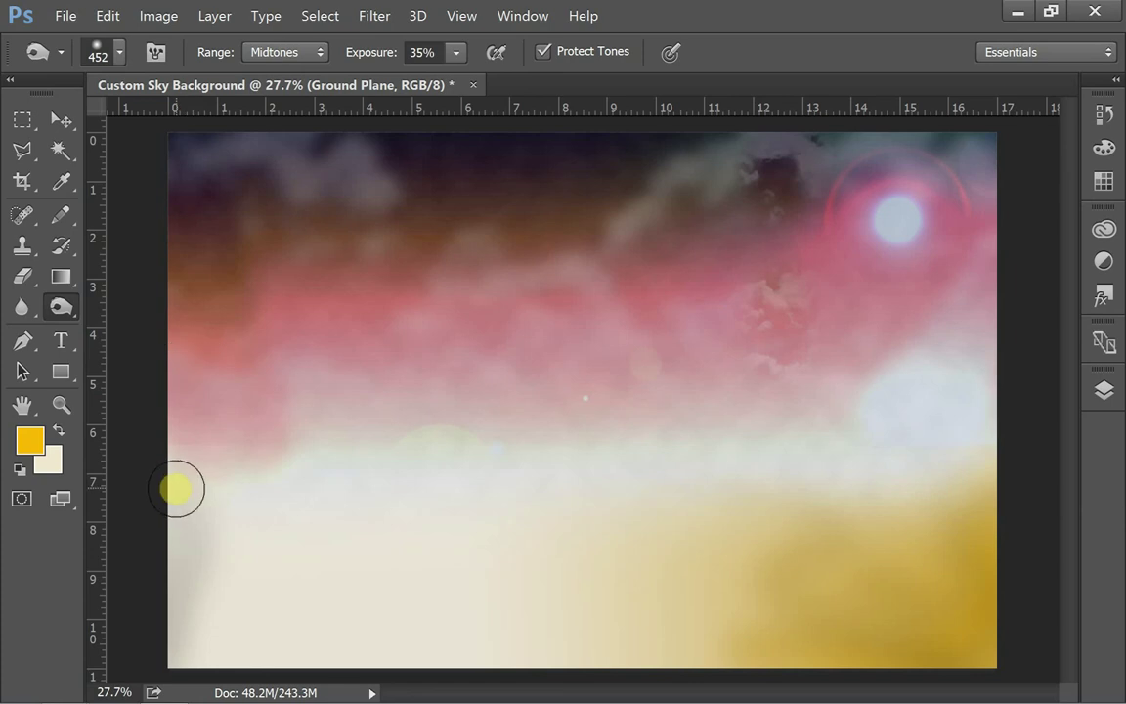
{"action": "mouse_move", "coordinate": [197, 517]}
{"action": "left_mouse_down"}
{"action": "mouse_move", "coordinate": [198, 627]}
{"action": "mouse_move", "coordinate": [257, 657]}
{"action": "mouse_move", "coordinate": [196, 635]}
{"action": "mouse_move", "coordinate": [146, 528]}
{"action": "mouse_move", "coordinate": [170, 501]}
{"action": "mouse_move", "coordinate": [183, 454]}
{"action": "mouse_move", "coordinate": [147, 371]}
{"action": "mouse_move", "coordinate": [143, 205]}
{"action": "left_mouse_up"}
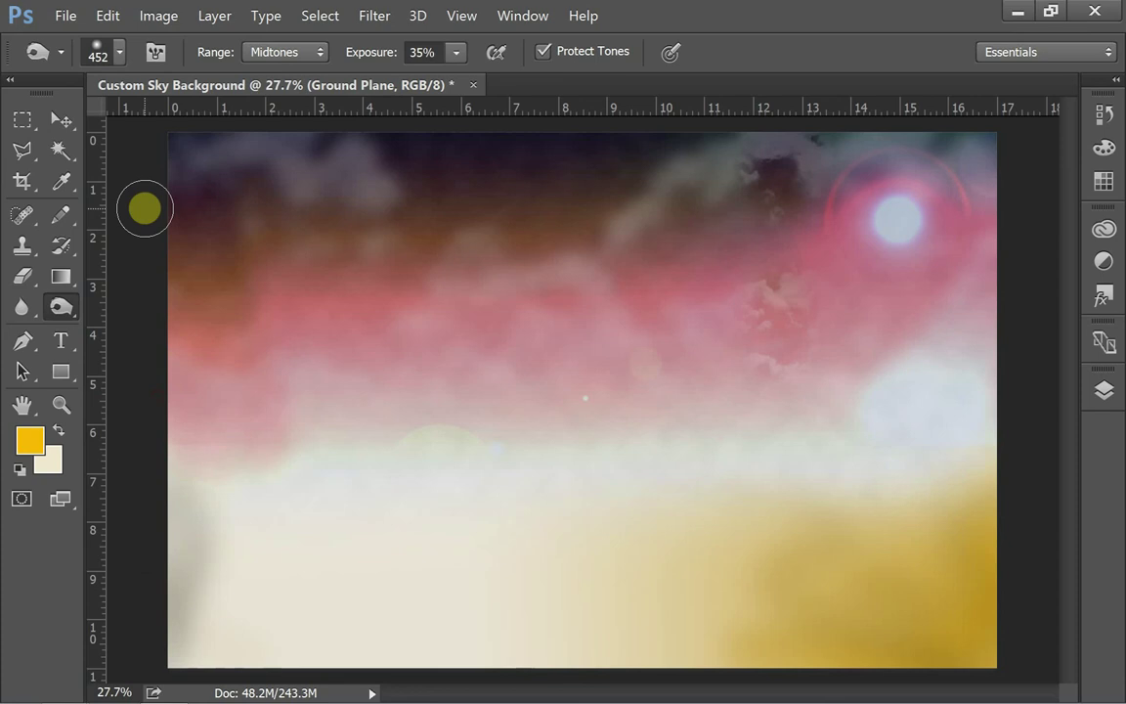
Step: Reduce the saturation of the Red Gradient layer to -28 with a Hue/Saturation adjustment
{"action": "left_click", "coordinate": [1105, 391]}
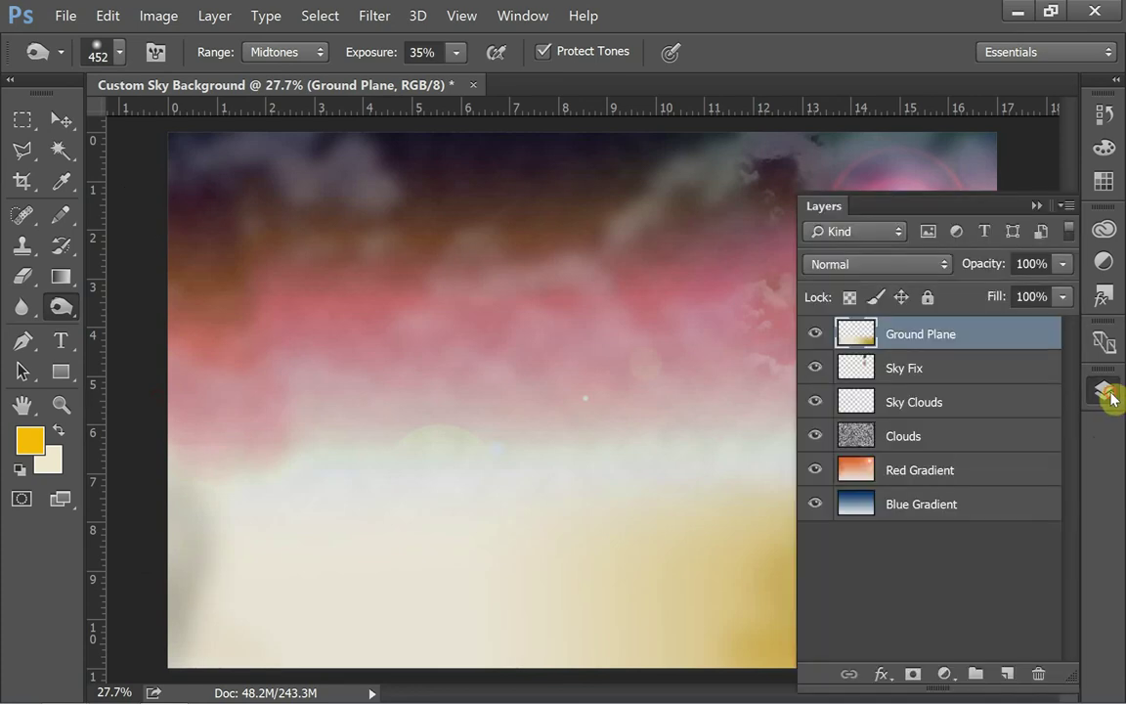
{"action": "left_click", "coordinate": [1105, 391]}
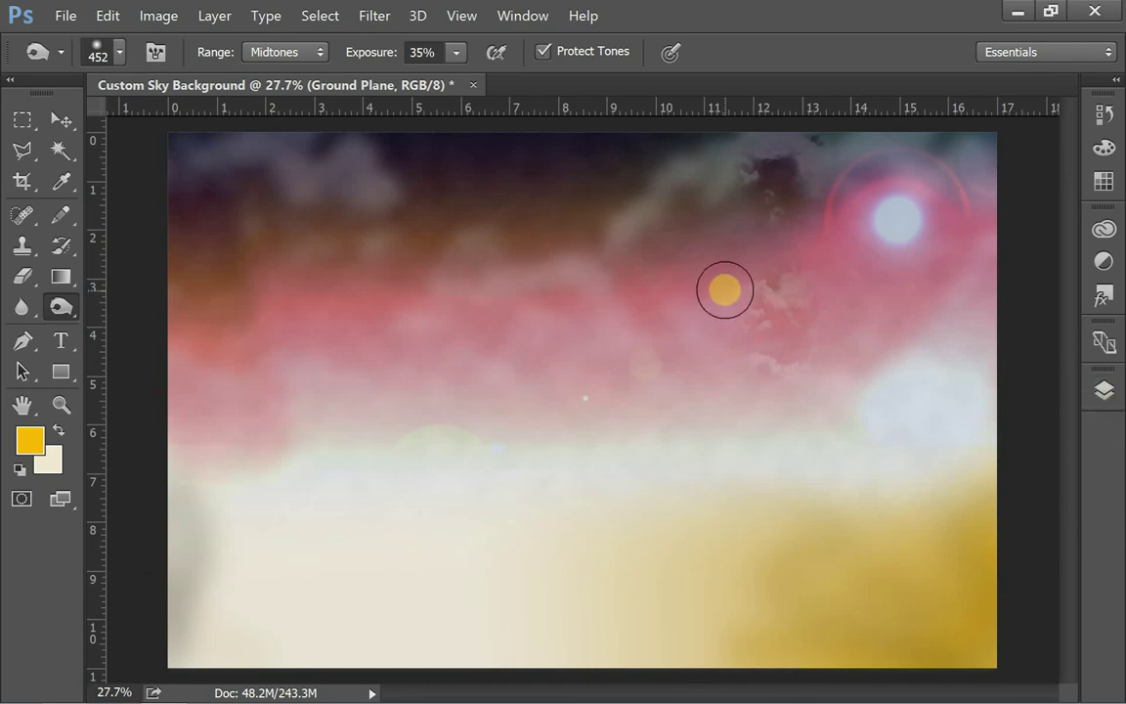
{"action": "left_click", "coordinate": [1106, 392]}
{"action": "left_click", "coordinate": [979, 467]}
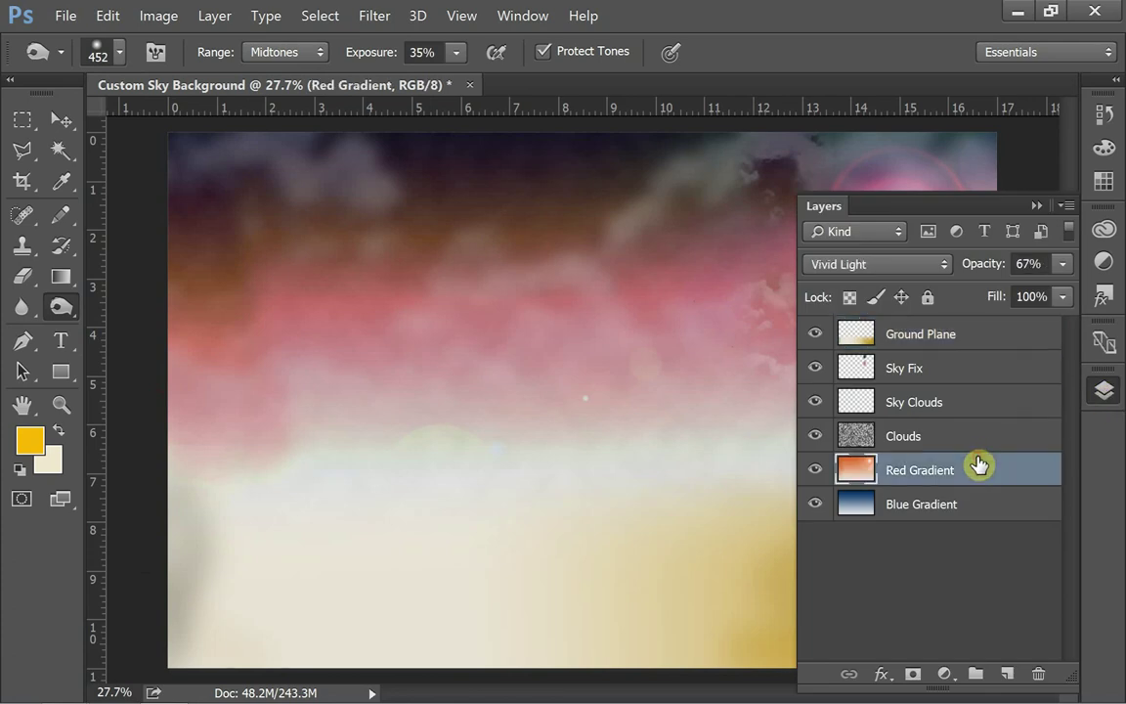
{"action": "left_click", "coordinate": [1032, 208]}
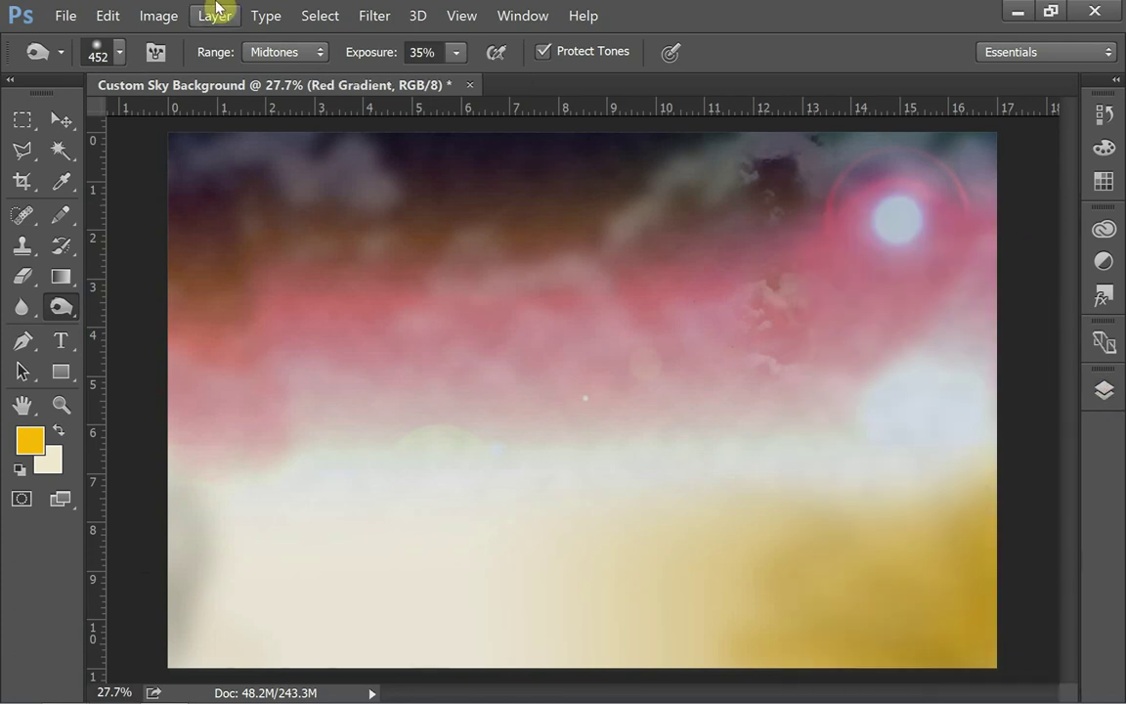
{"action": "left_click", "coordinate": [162, 17]}
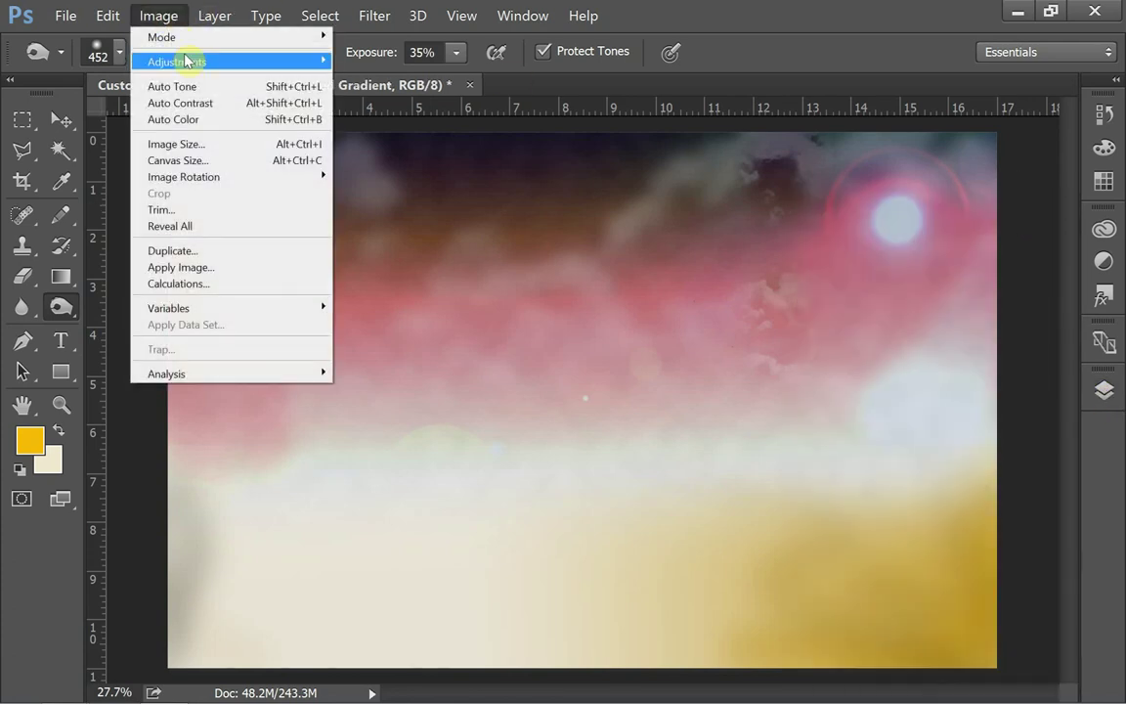
{"action": "mouse_move", "coordinate": [181, 62]}
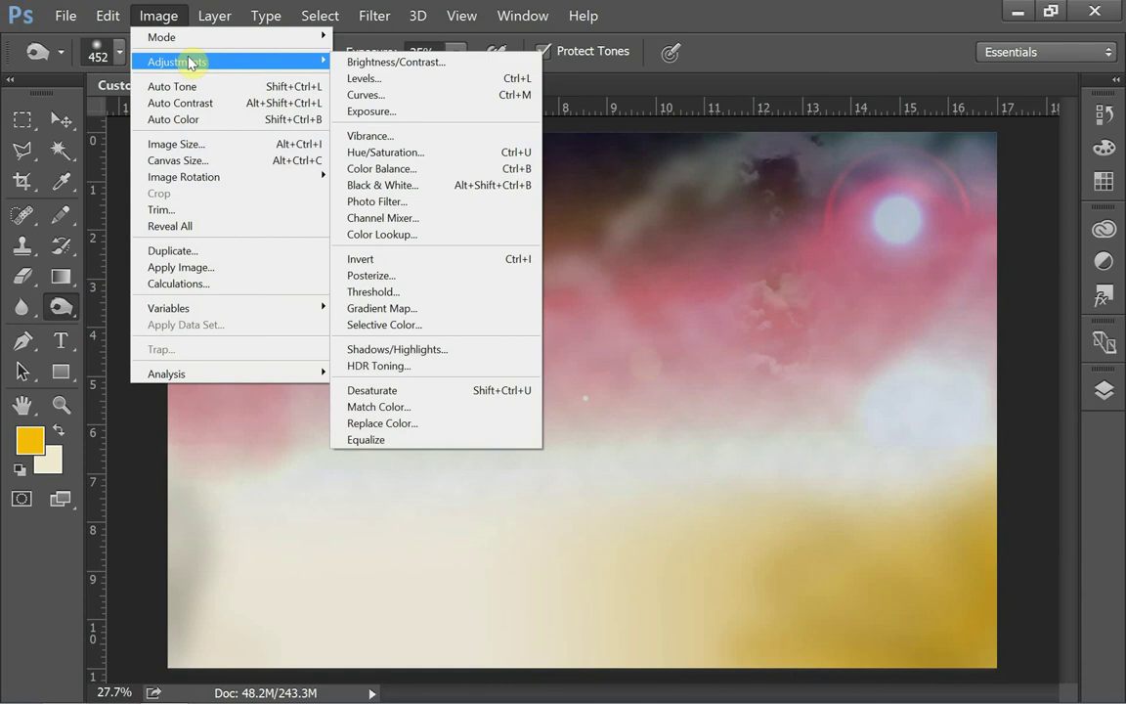
{"action": "left_click", "coordinate": [410, 153]}
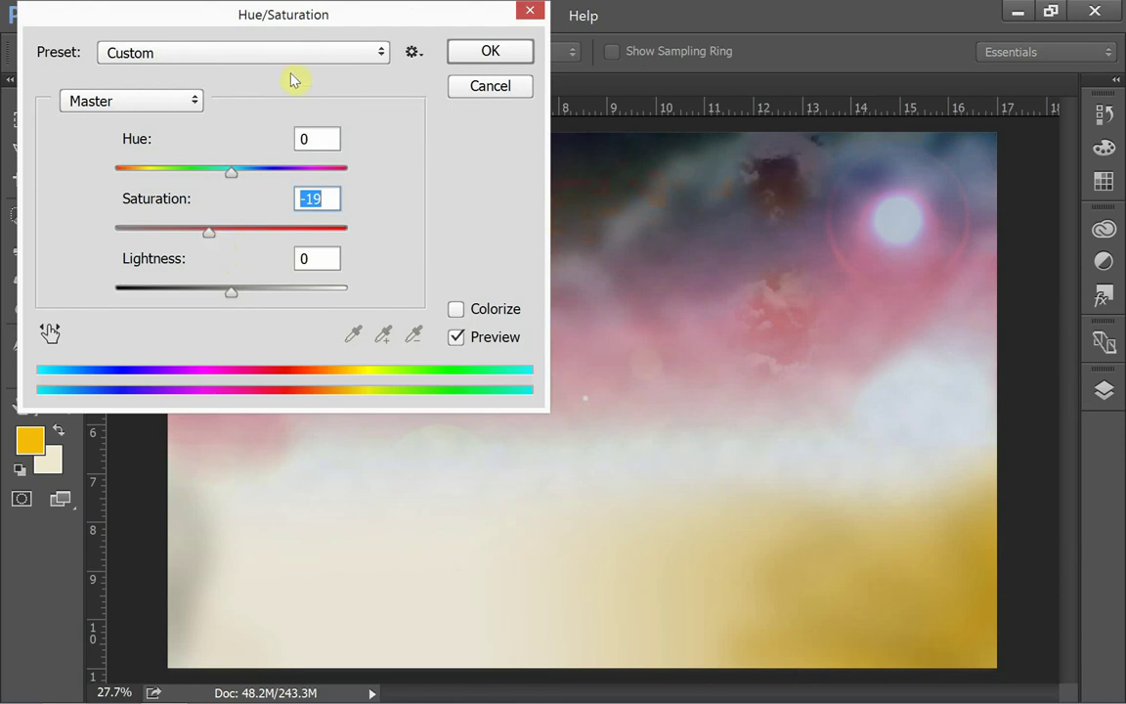
{"action": "left_click_drag", "start_coordinate": [301, 22], "coordinate": [428, 436]}
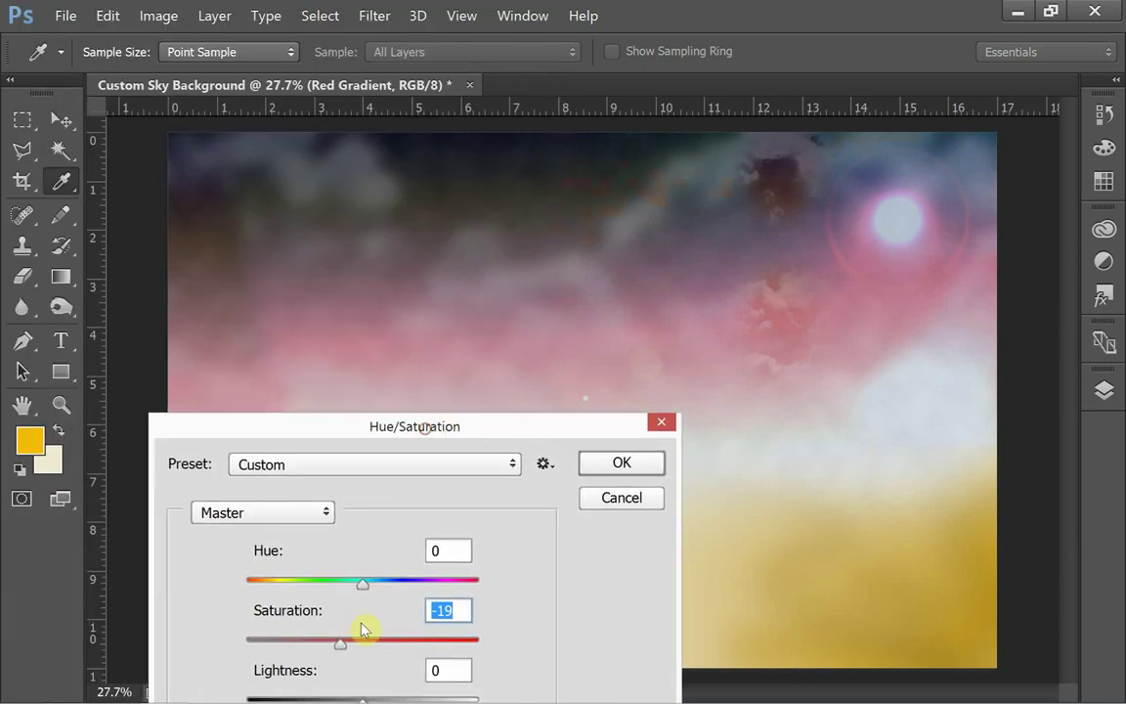
{"action": "left_click_drag", "start_coordinate": [335, 648], "coordinate": [331, 648]}
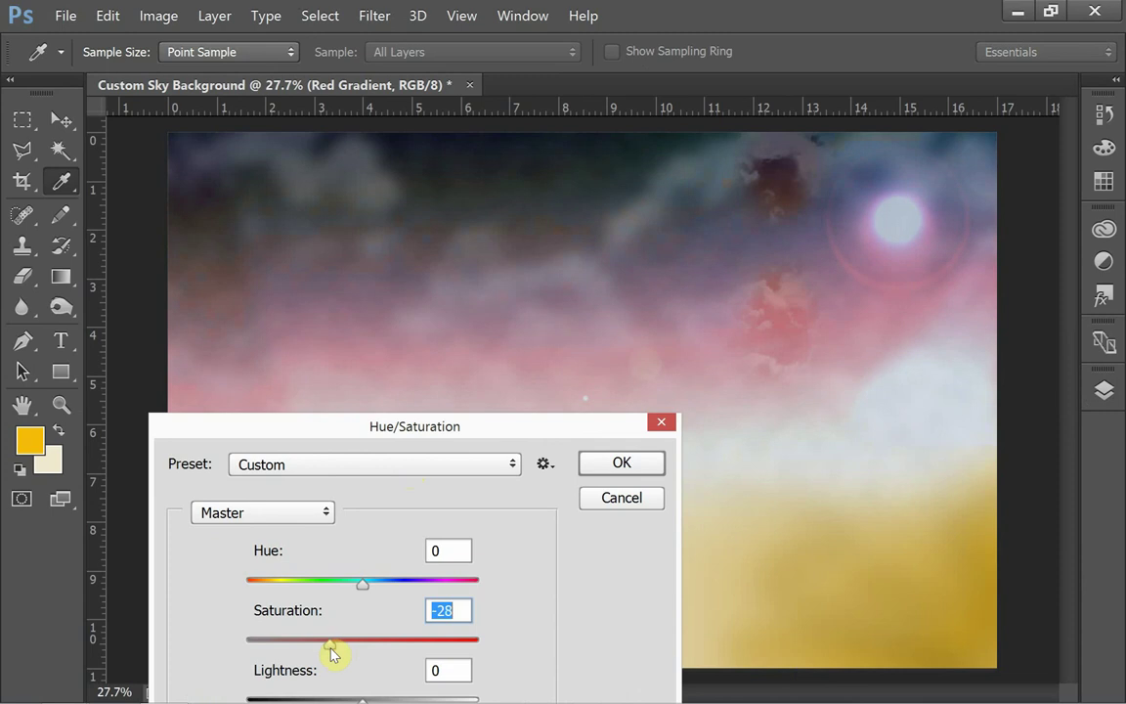
{"action": "left_click", "coordinate": [618, 464]}
{"action": "key", "text": "o"}
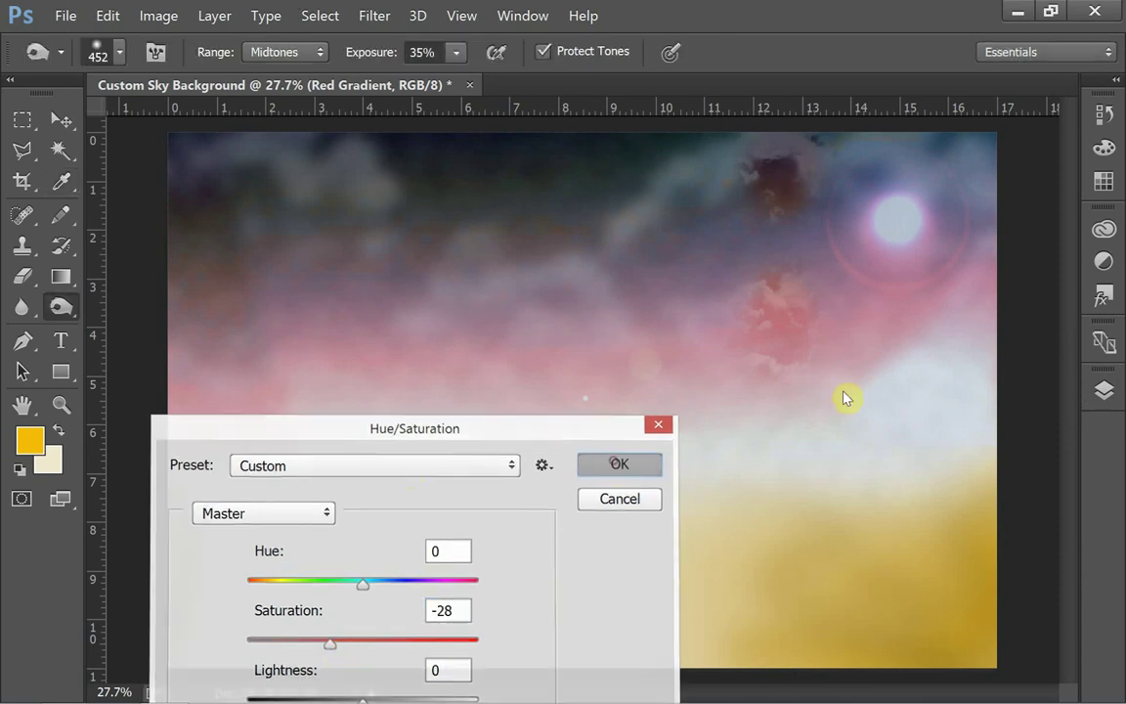